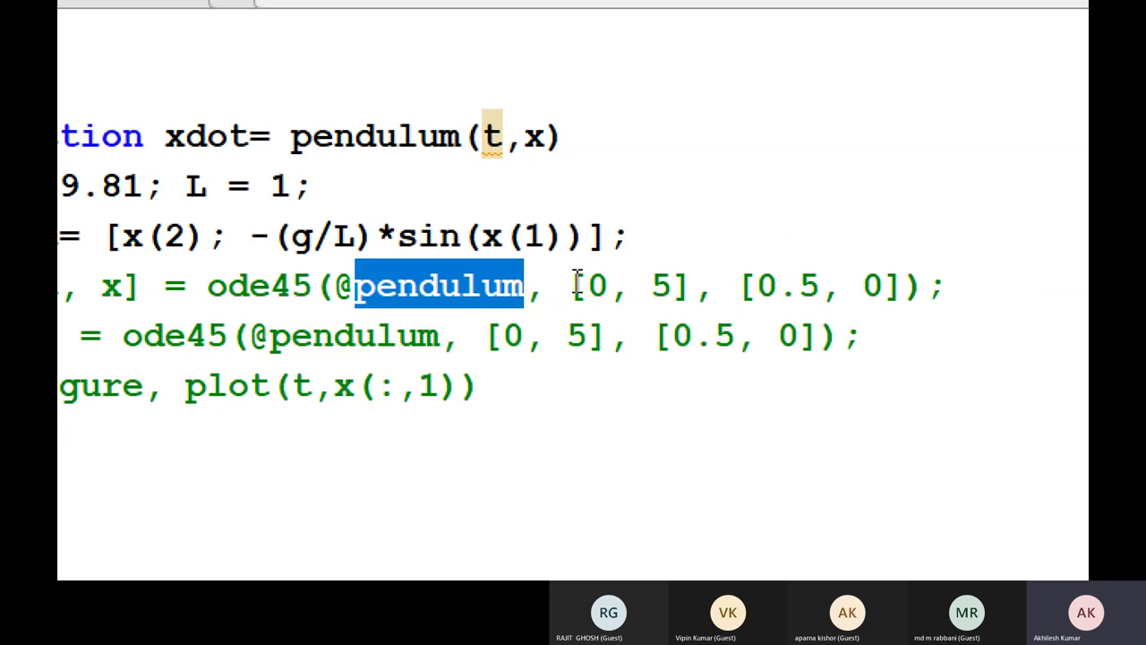
# Examine the ode45 initial conditions [0.5, 0] and the xdot equation in pendulum.m
pyautogui.moveTo(907, 286); pyautogui.dragTo(736, 286)
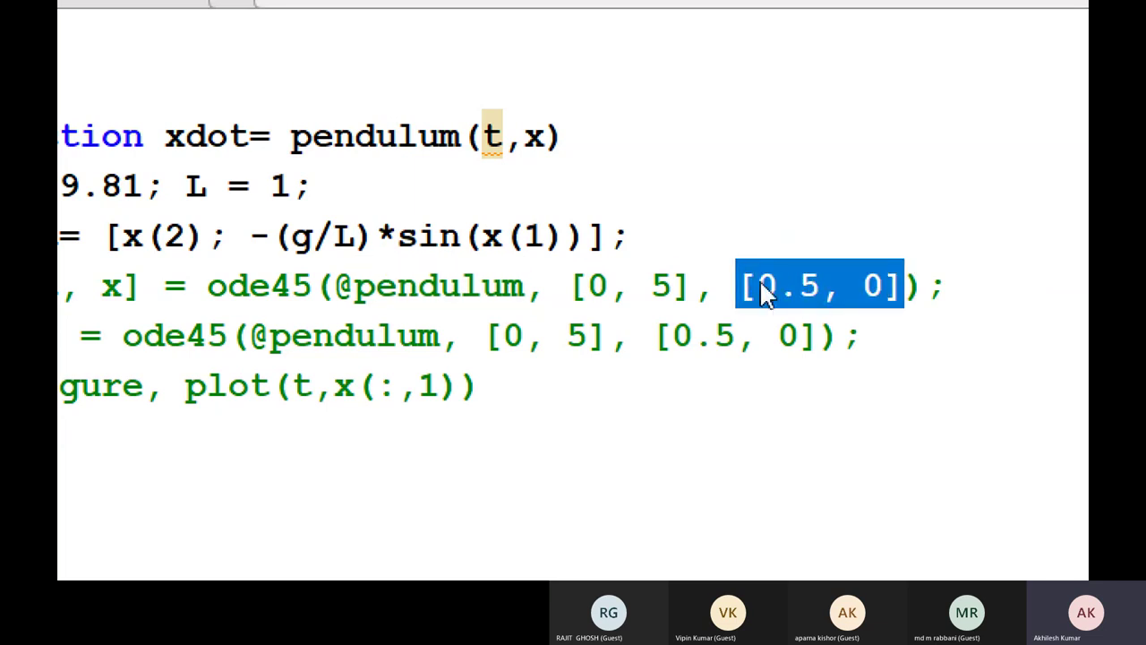
pyautogui.click(806, 299)
pyautogui.hotkey('shift', 'Left')
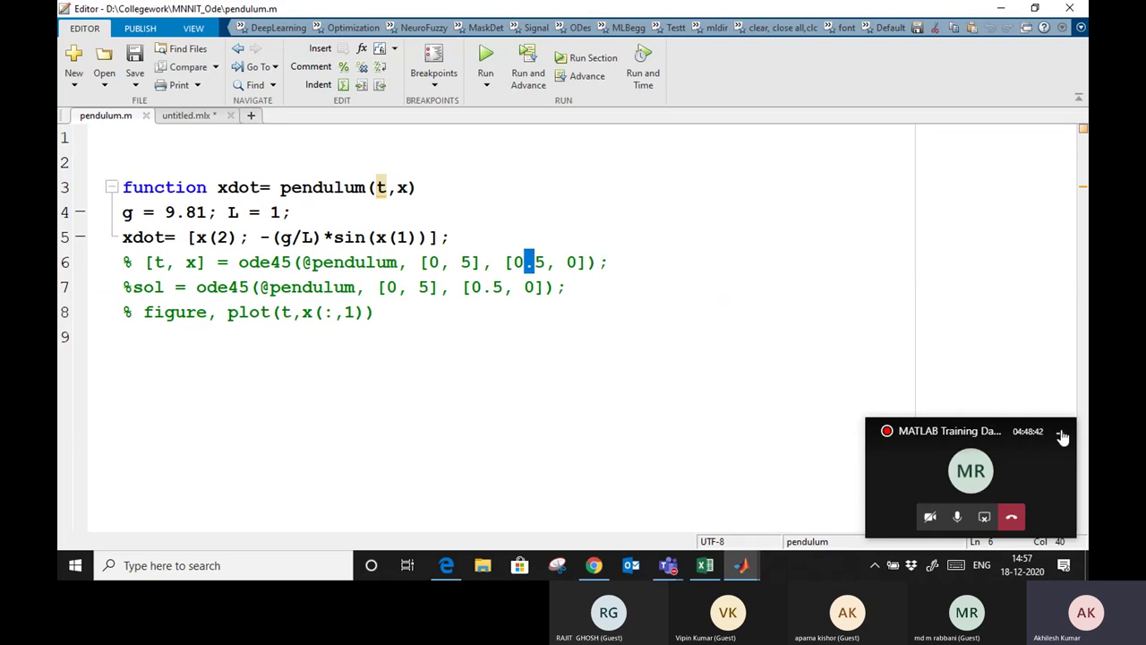
pyautogui.click(775, 342)
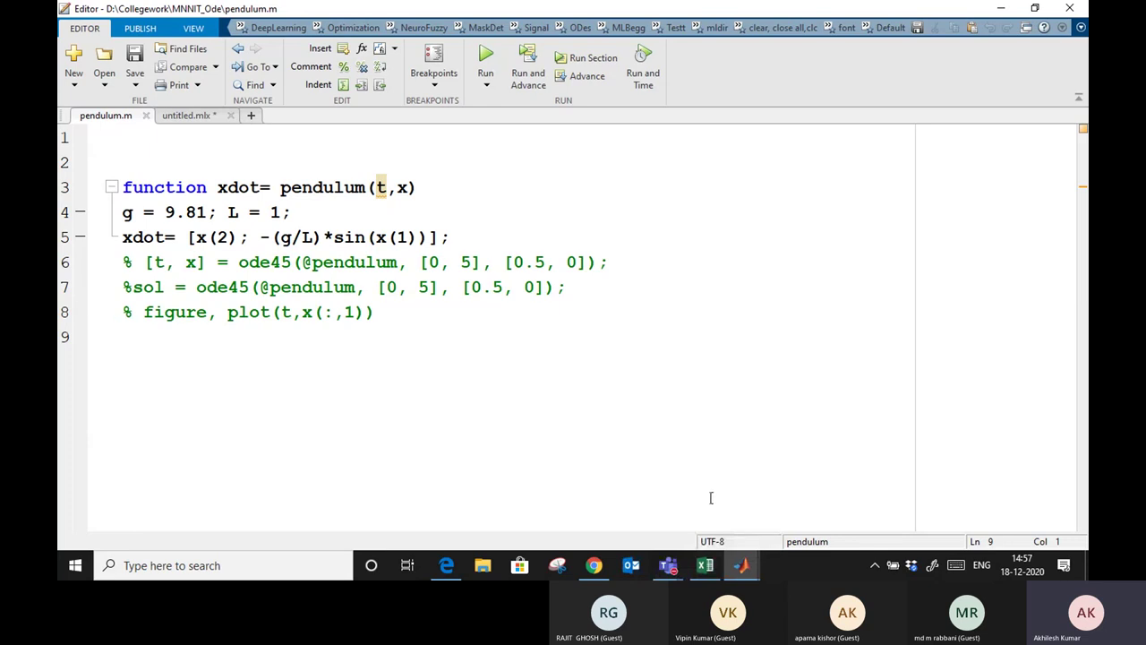
pyautogui.moveTo(740, 566)
pyautogui.moveTo(442, 235); pyautogui.dragTo(280, 256)
pyautogui.click(428, 331)
# Switch to the main MATLAB window and clear the command window with clc
pyautogui.hotkey('alt', 'Tab')
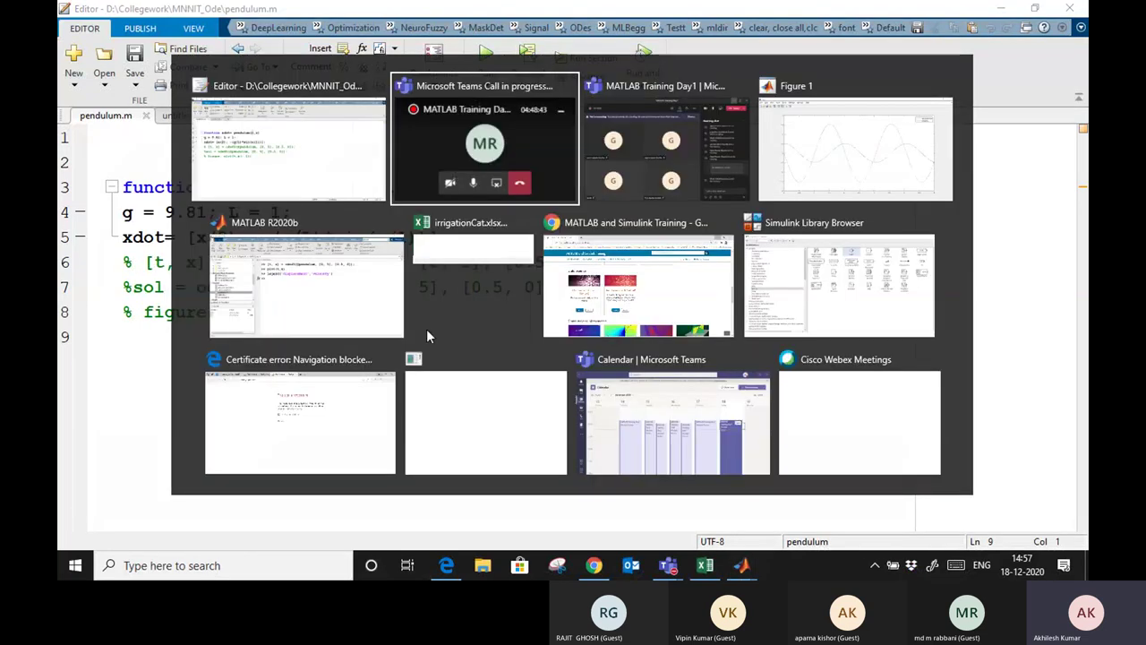
pyautogui.hotkey('alt', 'Tab')
pyautogui.hotkey('alt', 'Tab')
pyautogui.hotkey('alt', 'Tab')
pyautogui.write('clc')
pyautogui.press('Return')
pyautogui.write('simul')
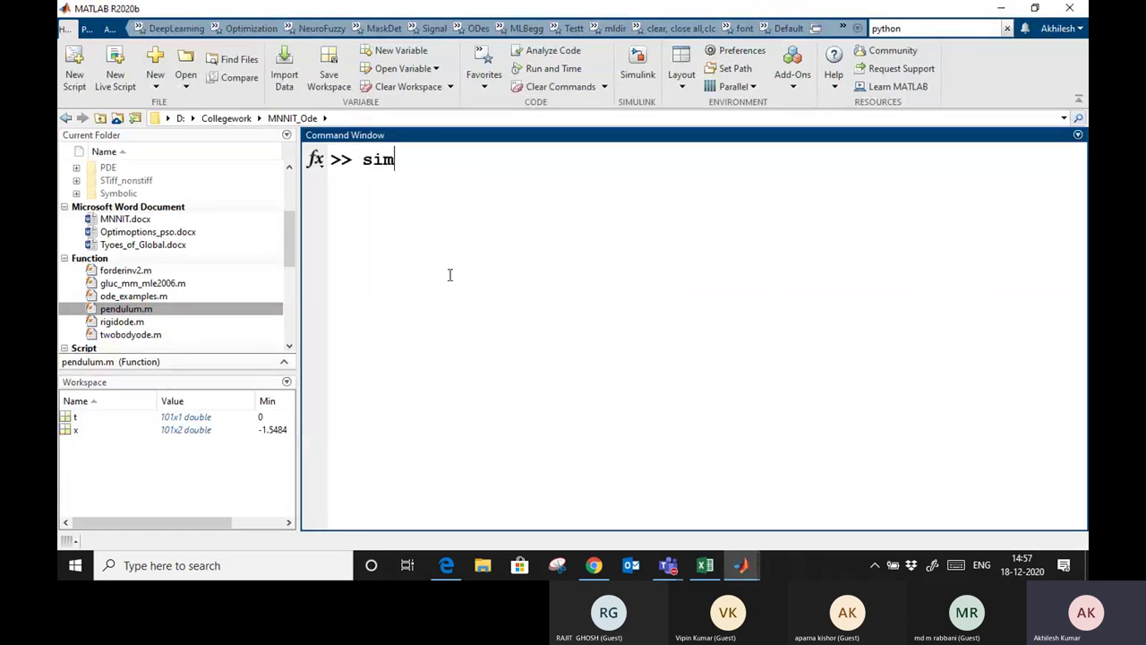
pyautogui.press('BackSpace')
pyautogui.press('BackSpace')
pyautogui.press('BackSpace')
pyautogui.press('BackSpace')
pyautogui.press('BackSpace')
# Run slLibraryBrowser to open the Simulink Library Browser and maximize its window
pyautogui.write('sl')
pyautogui.press('Tab')
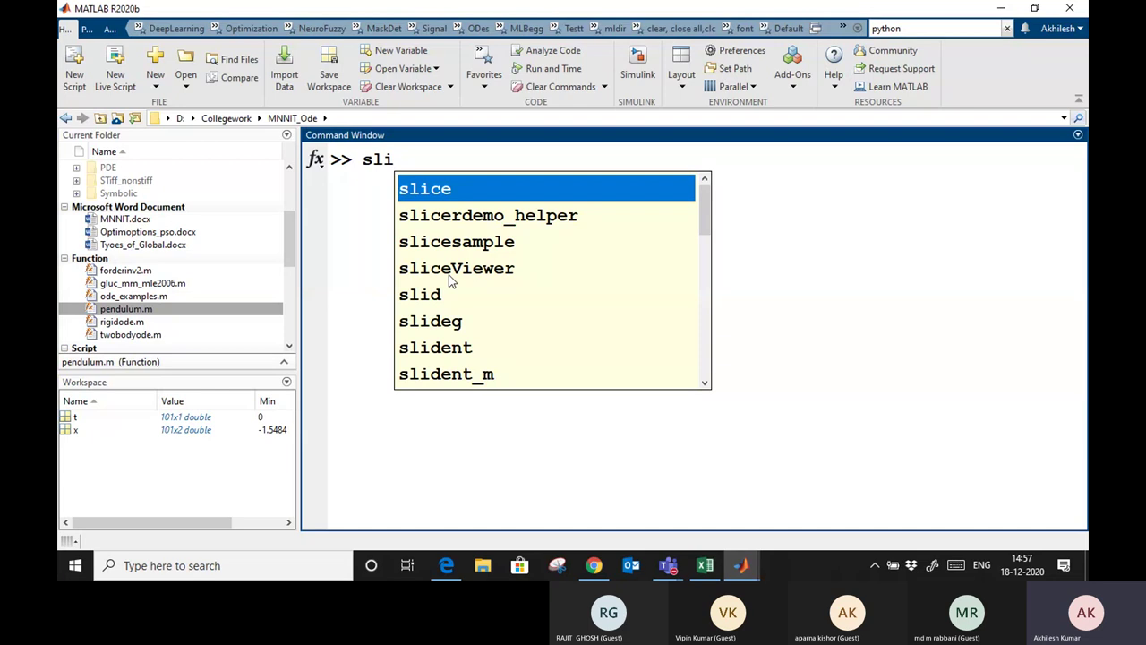
pyautogui.press('BackSpace')
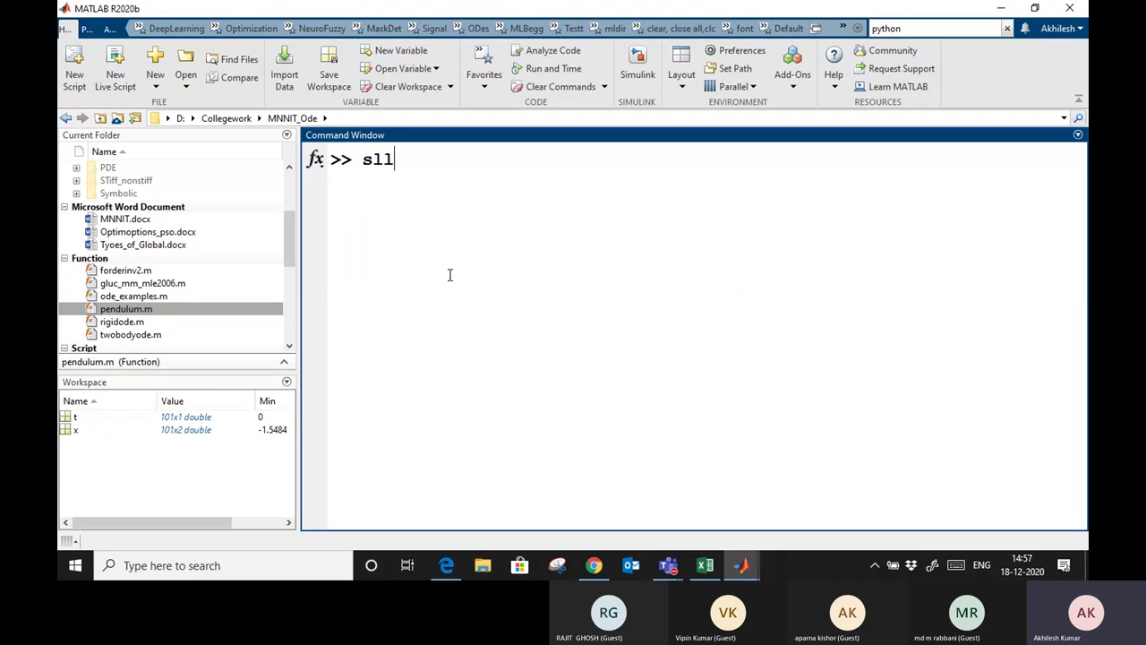
pyautogui.write('Li')
pyautogui.press('Tab')
pyautogui.press('Return')
pyautogui.press('Return')
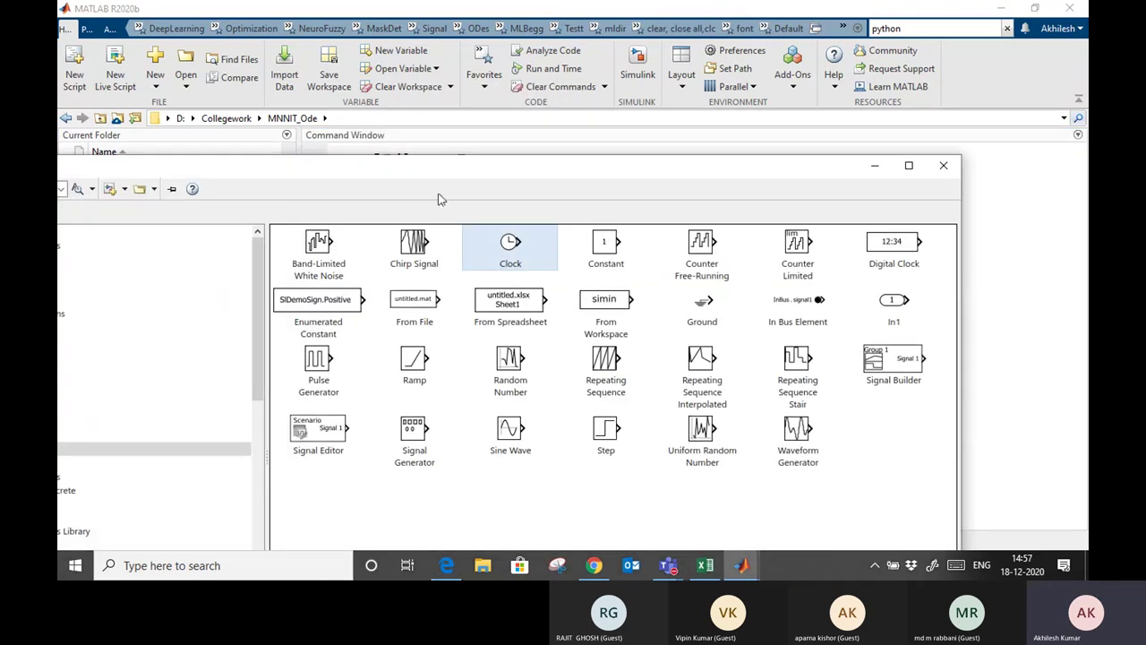
pyautogui.click(909, 169)
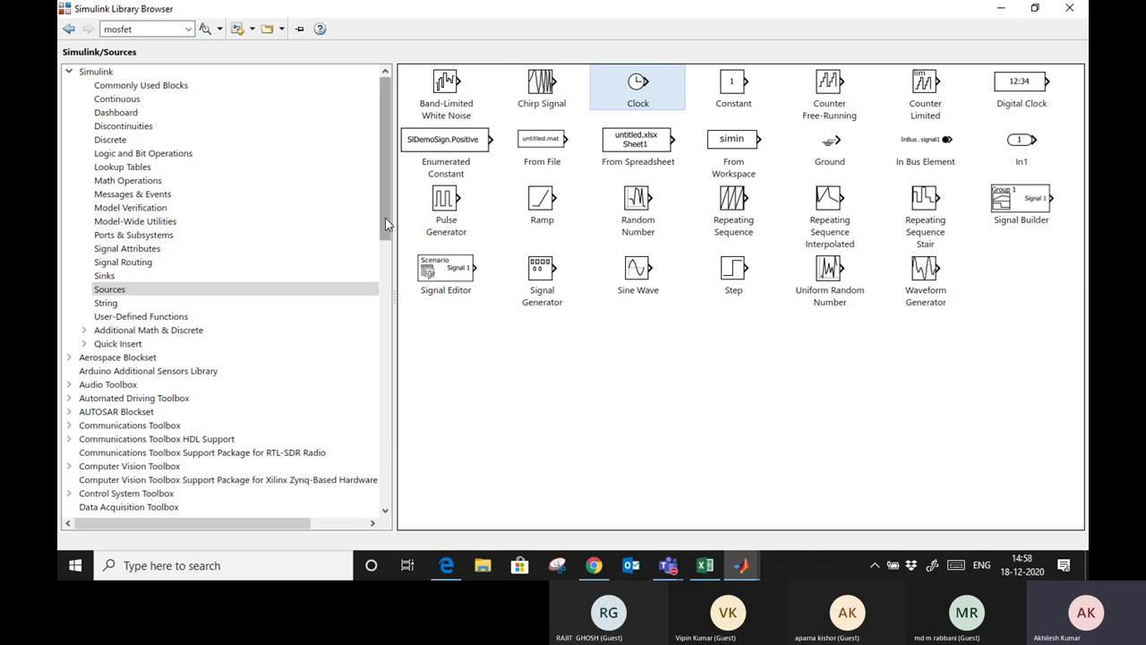
# Look through the Math Operations, Continuous and Computer Vision Toolbox block libraries, including the Integrator and Derivative blocks, and minimize the library browser
pyautogui.click(174, 181)
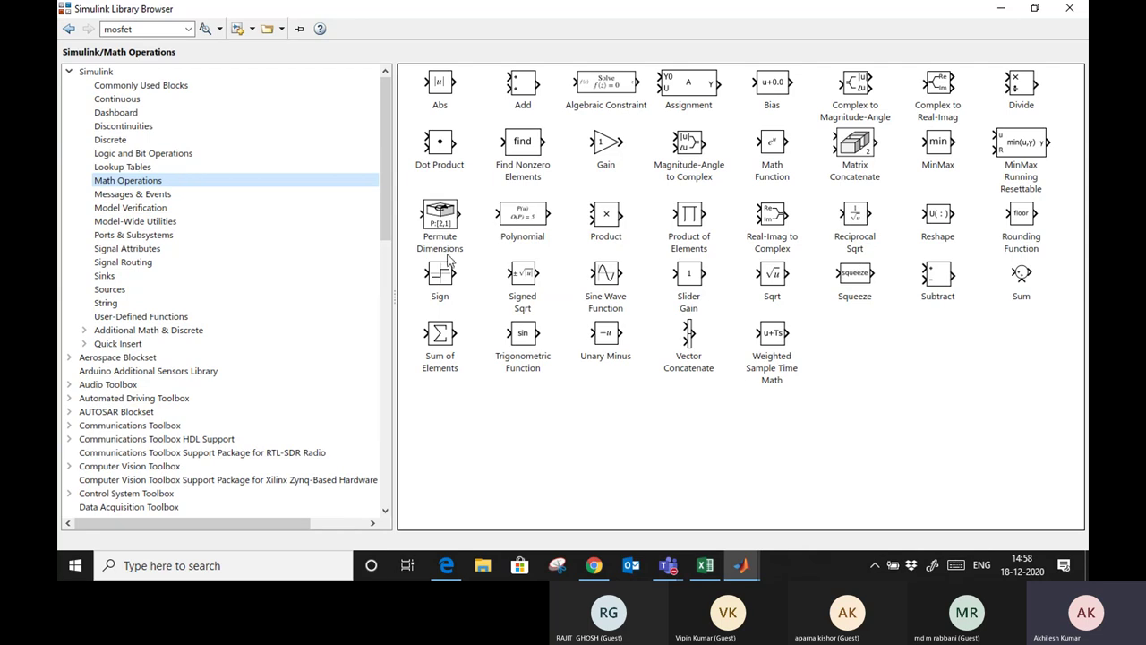
pyautogui.click(330, 100)
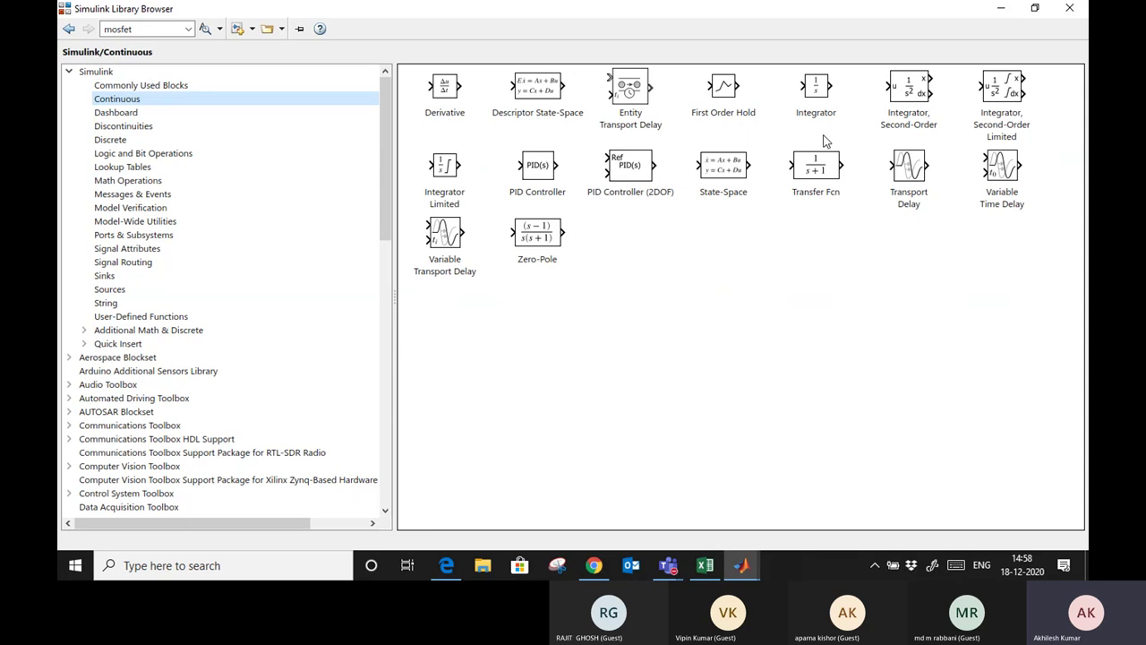
pyautogui.click(824, 100)
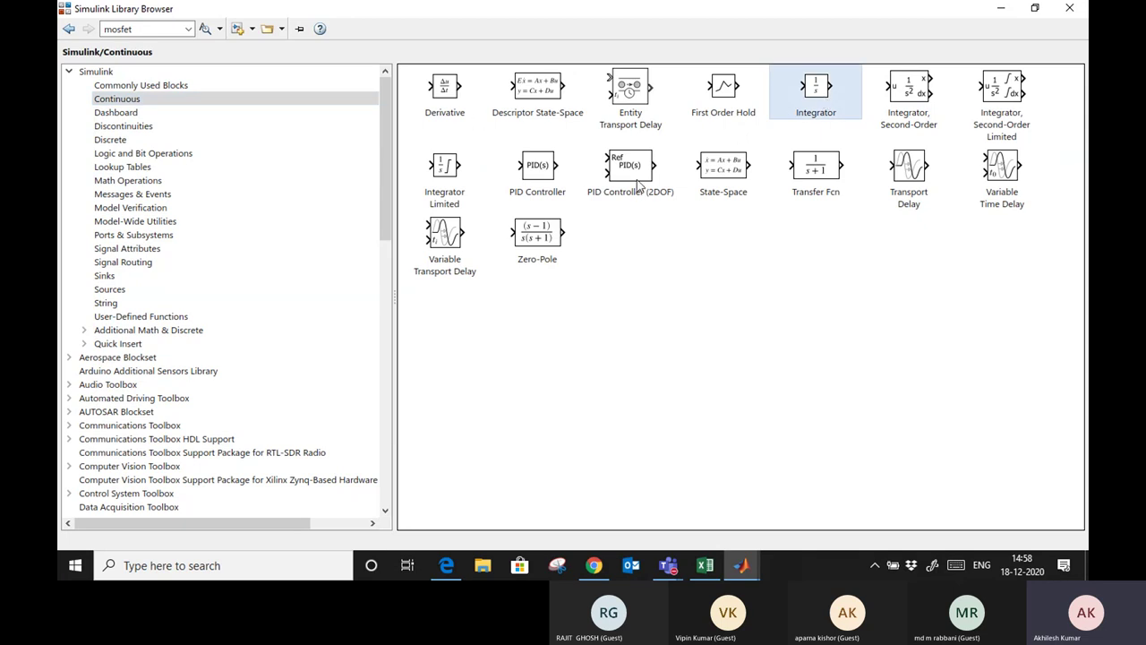
pyautogui.click(448, 105)
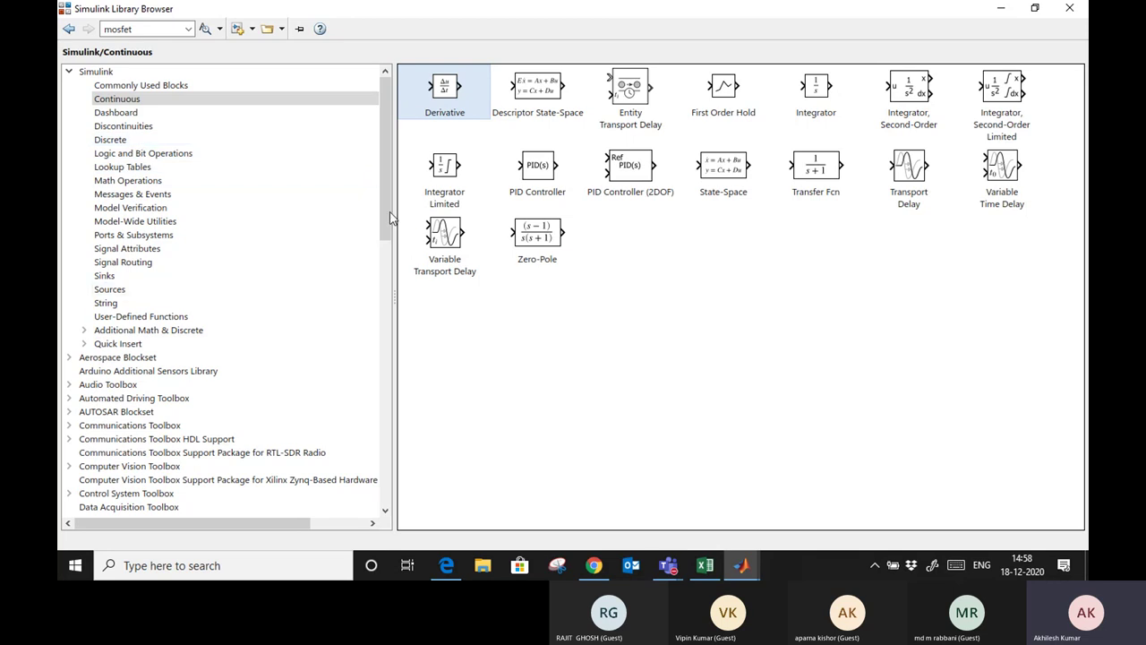
pyautogui.moveTo(385, 205); pyautogui.dragTo(380, 304)
pyautogui.click(150, 183)
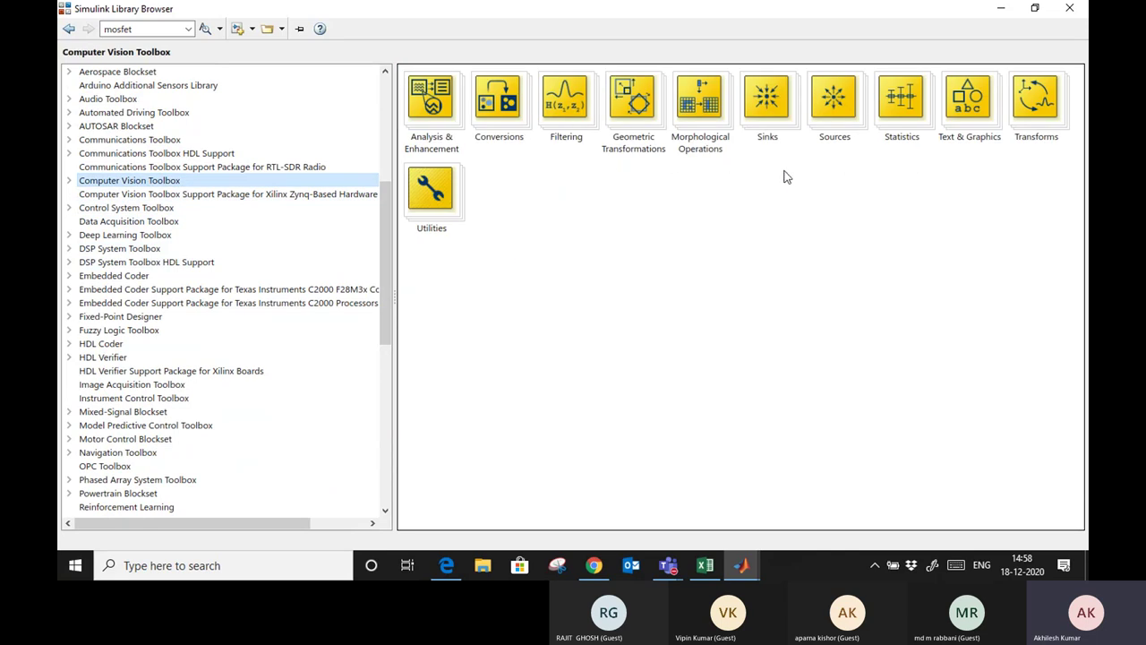
pyautogui.click(1001, 9)
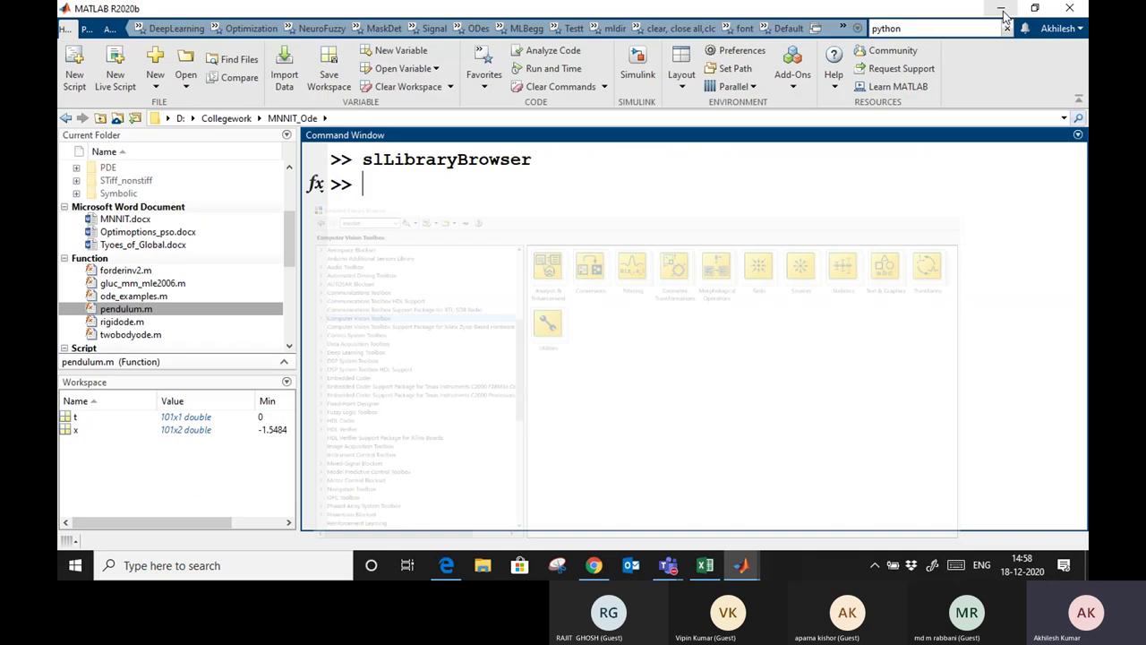
# Return to pendulum.m in the editor and examine the -(g/L)*sin(x(1)) term of the xdot equation
pyautogui.hotkey('alt', 'Tab')
pyautogui.hotkey('alt', 'Tab')
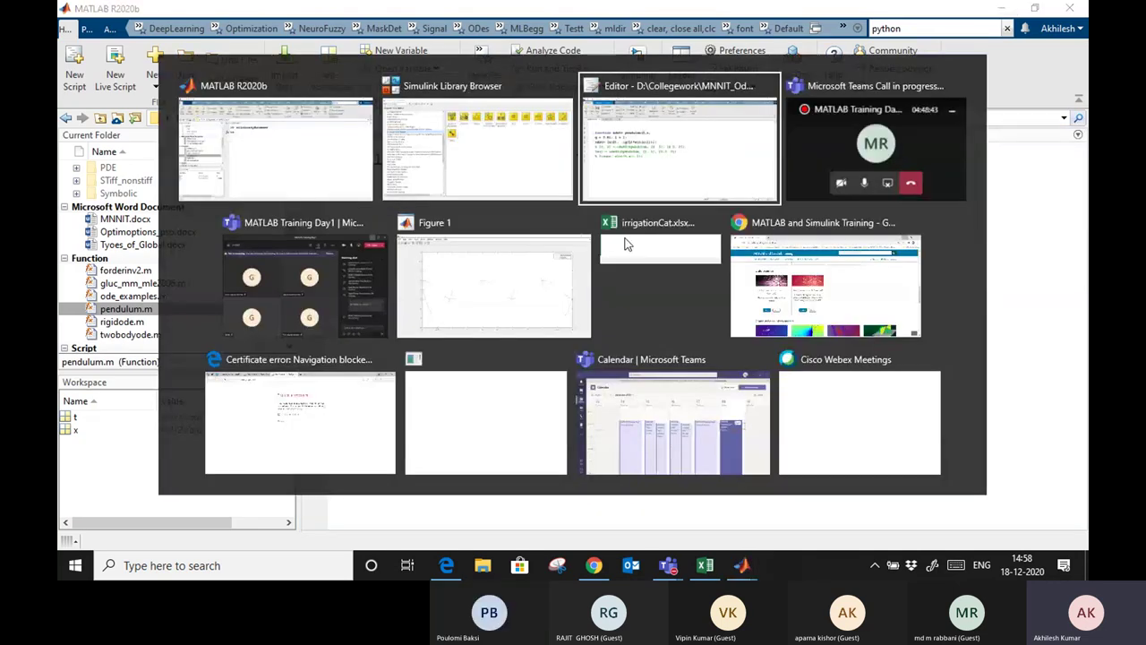
pyautogui.moveTo(259, 237); pyautogui.dragTo(433, 230)
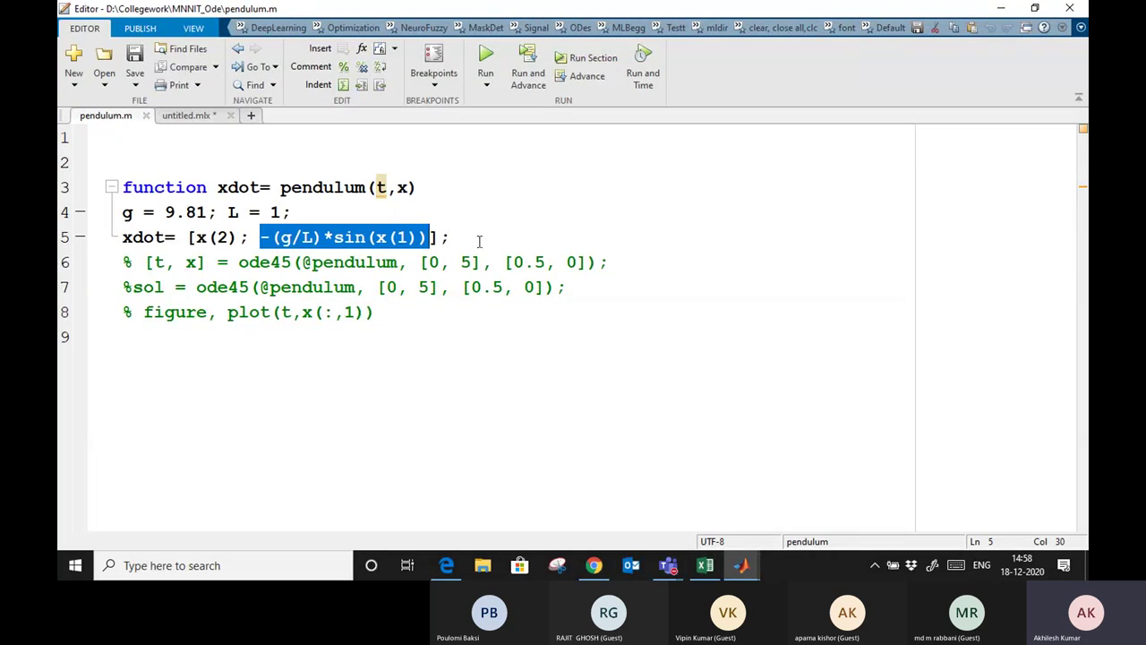
# Run simulink from the MATLAB command window and create a blank model
pyautogui.hotkey('alt', 'Tab')
pyautogui.hotkey('alt', 'Tab')
pyautogui.hotkey('alt', 'Tab')
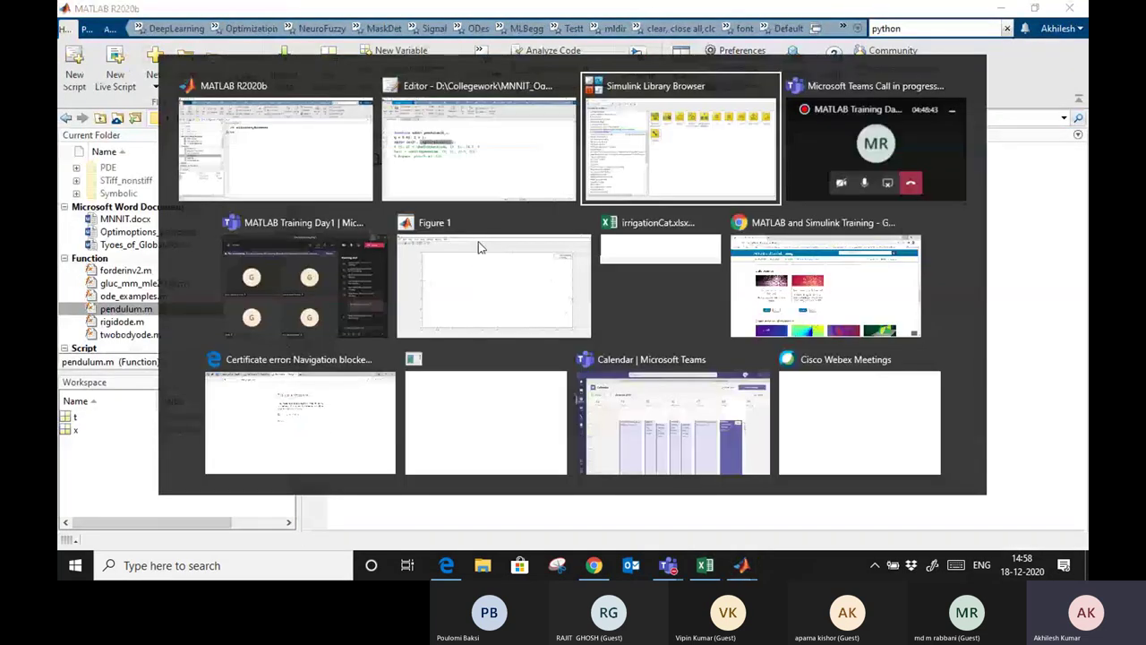
pyautogui.hotkey('alt', 'shift', 'Tab')
pyautogui.hotkey('alt', 'shift', 'Tab')
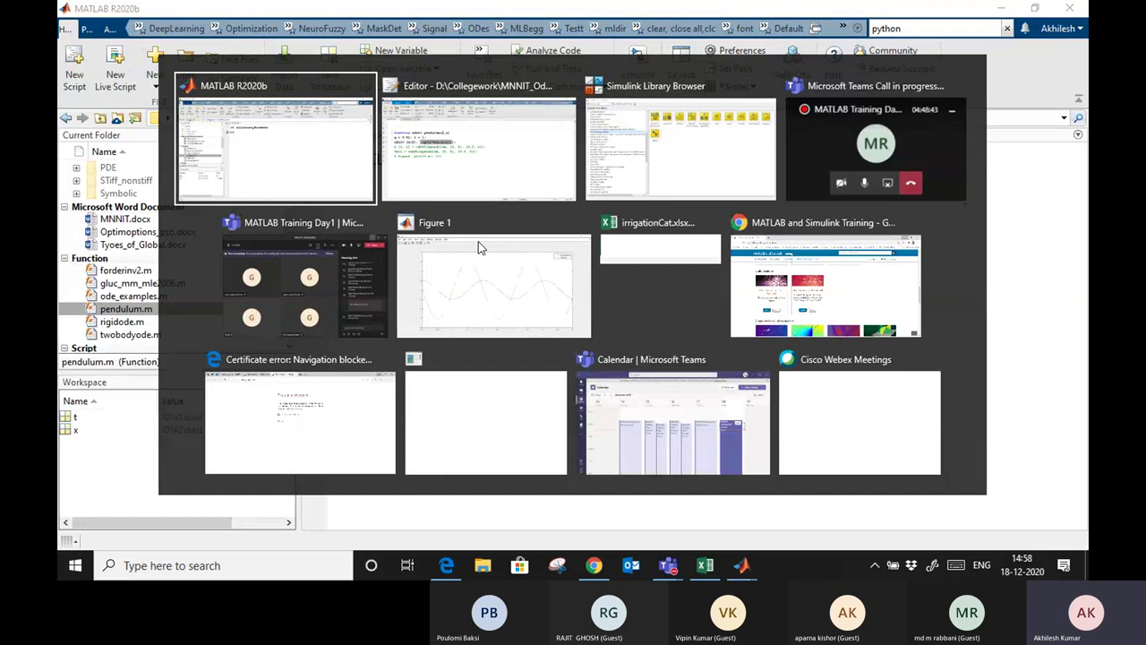
pyautogui.write('simulink')
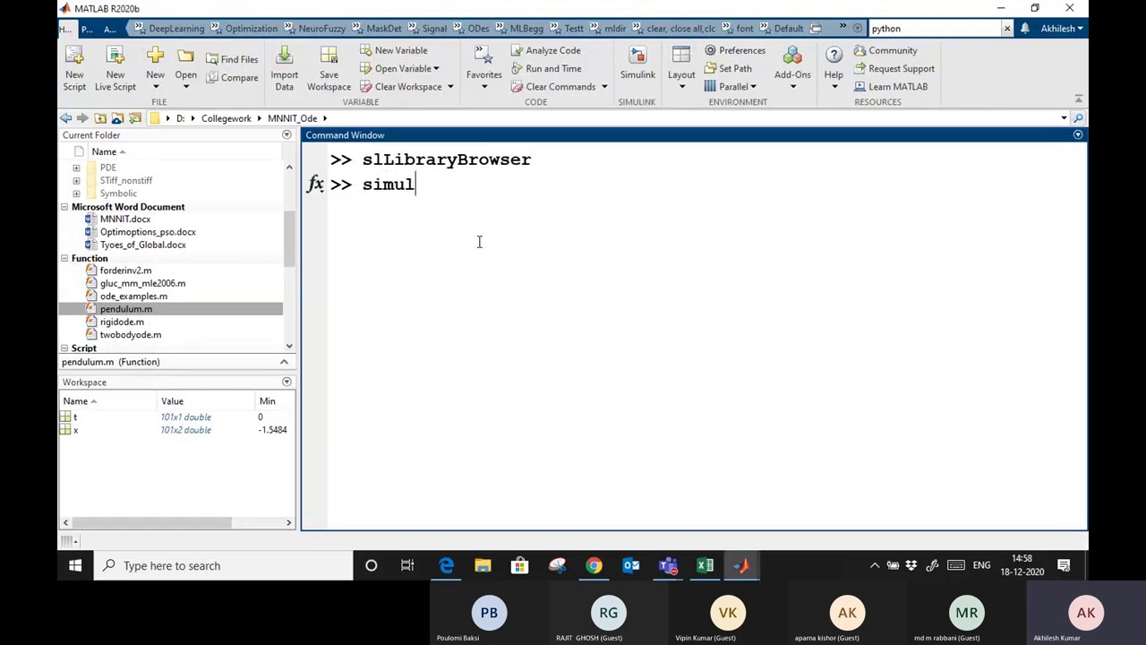
pyautogui.press('Return')
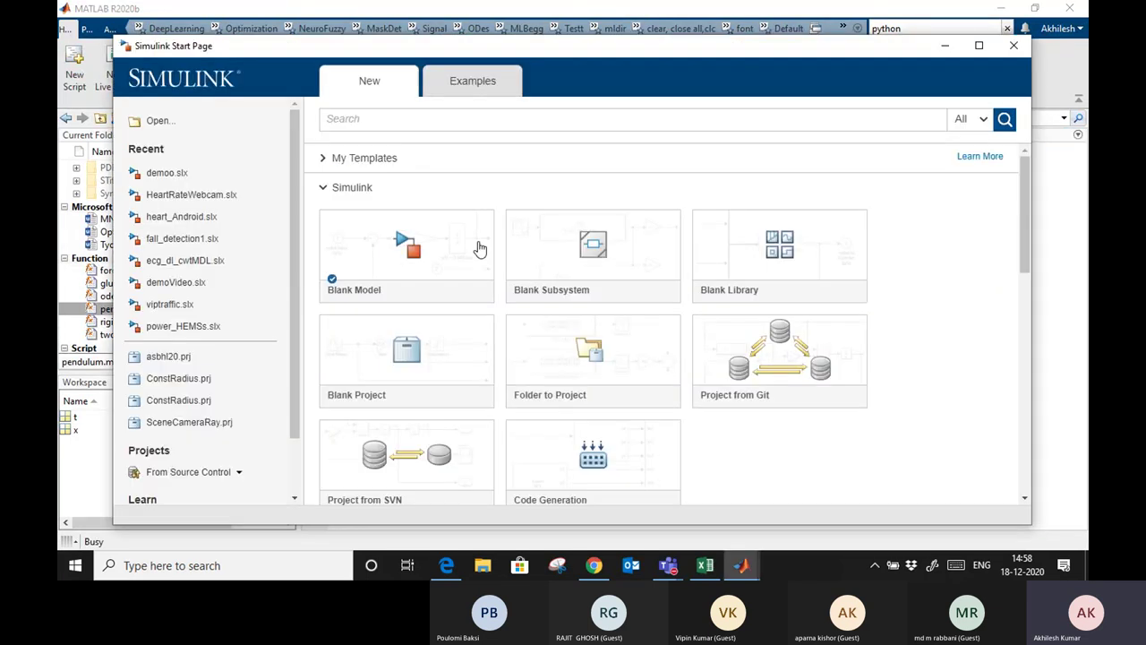
pyautogui.moveTo(421, 250)
pyautogui.click(419, 247)
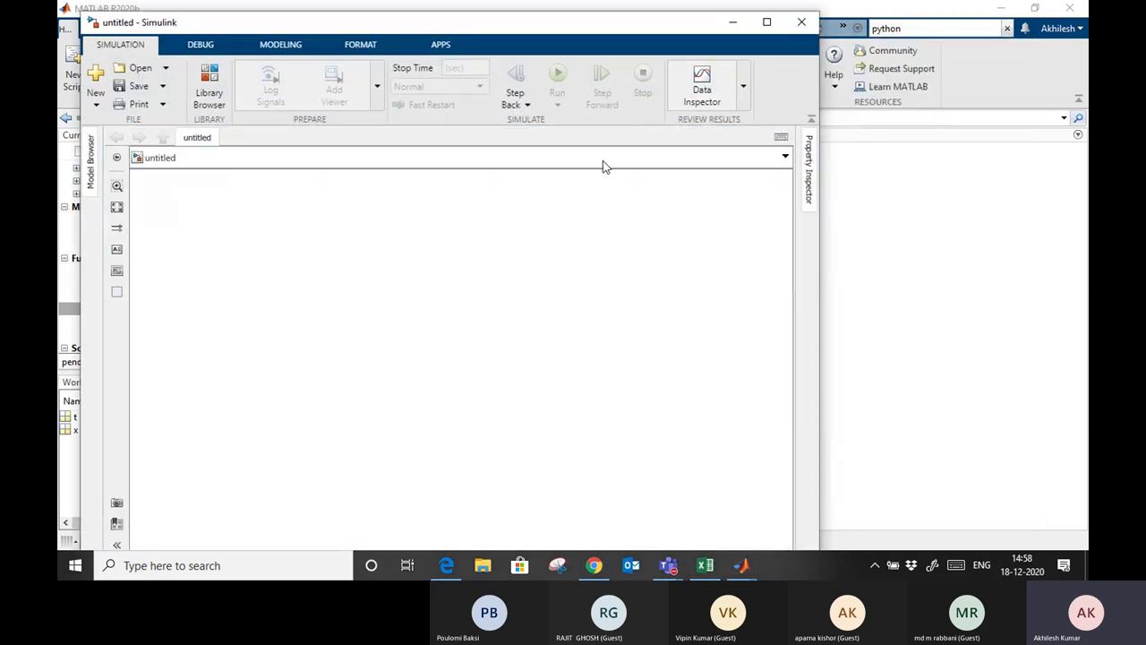
# Copy the expression -(g/L)*sin(x(1)) from the xdot line of pendulum.m in the editor
pyautogui.hotkey('alt', 'Tab')
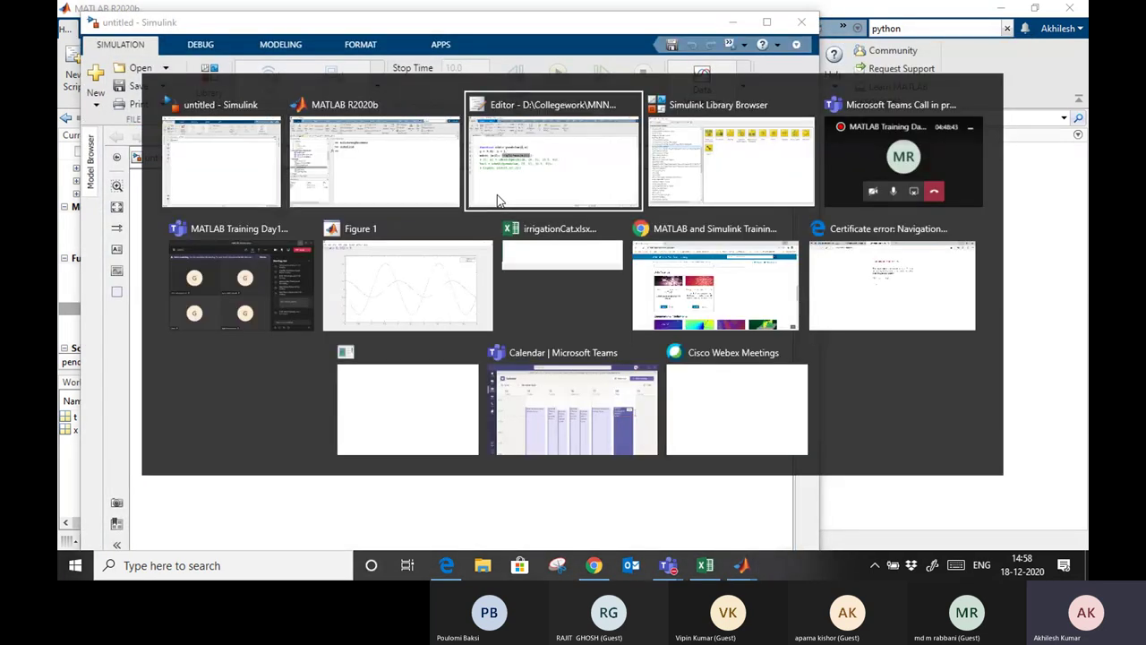
pyautogui.click(498, 201)
pyautogui.click(429, 238)
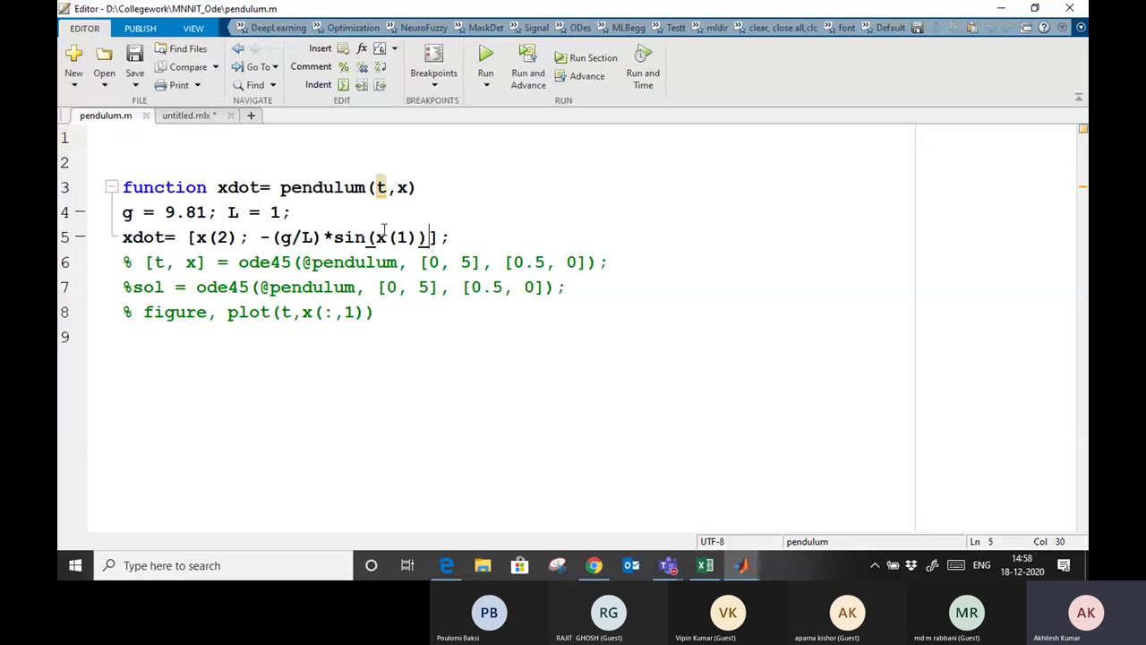
pyautogui.moveTo(260, 237); pyautogui.dragTo(430, 238)
pyautogui.hotkey('ctrl', 'c')
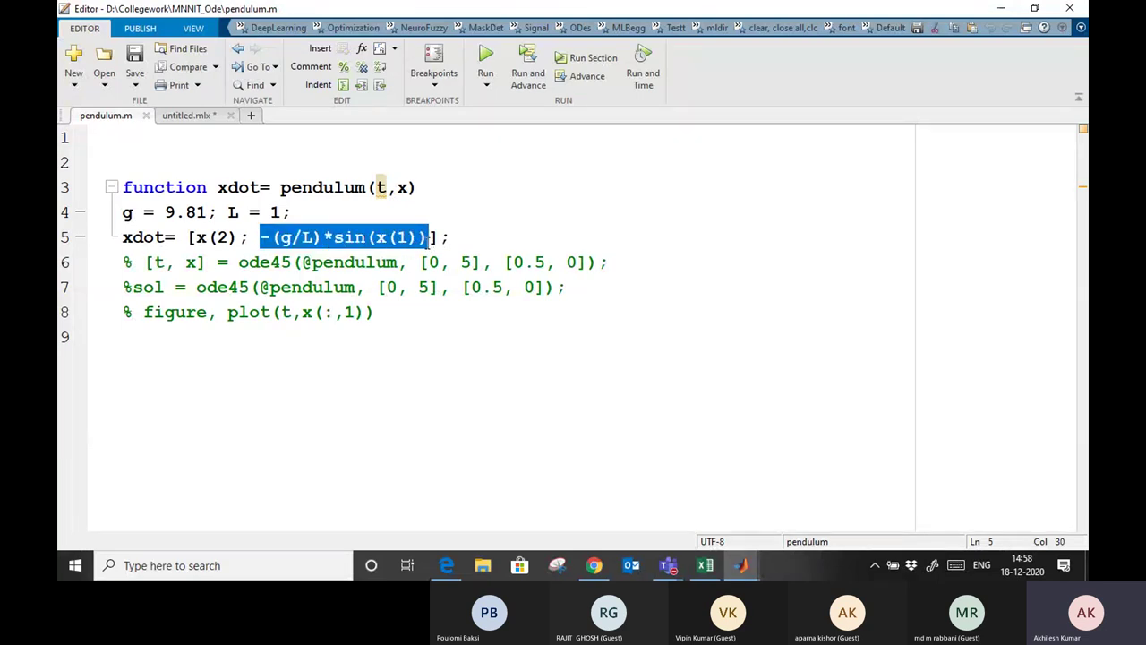
# Maximize the blank Simulink model and paste the copied expression into a new annotation near the upper middle of the canvas
pyautogui.hotkey('alt', 'Tab')
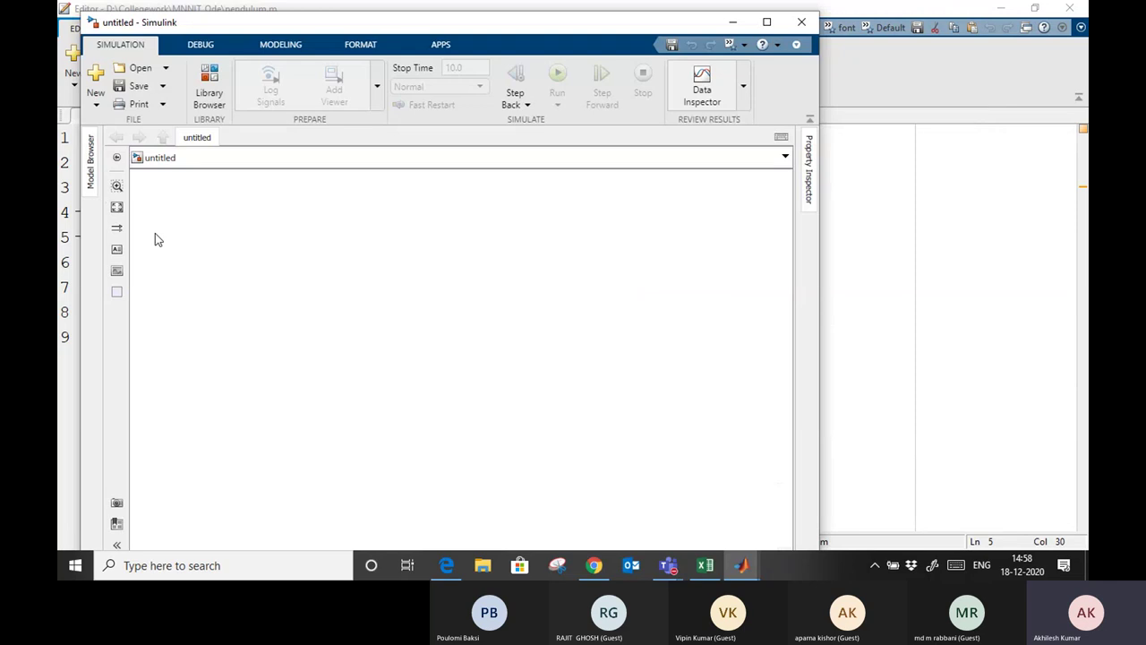
pyautogui.click(767, 21)
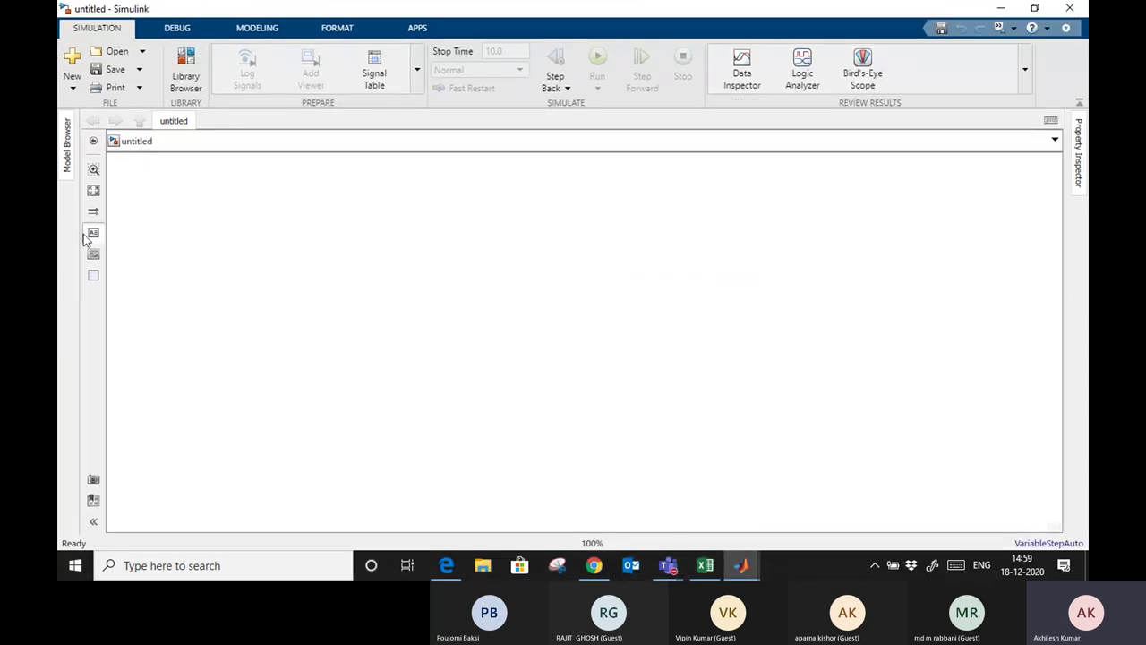
pyautogui.click(528, 188)
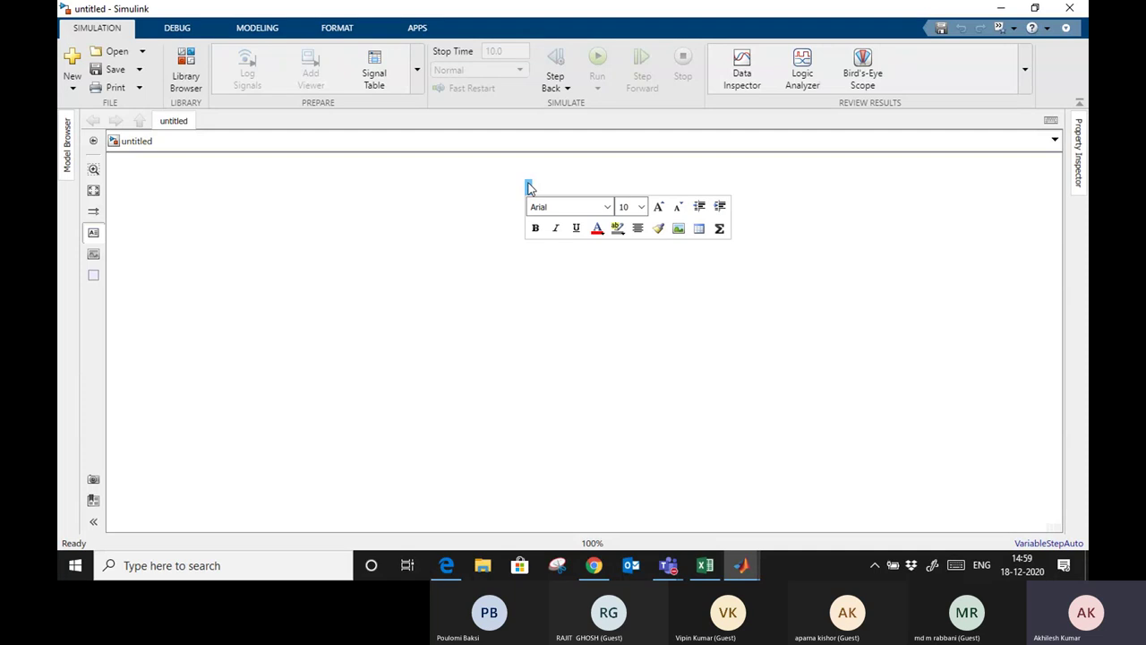
pyautogui.hotkey('ctrl', 'v')
# Format all of the annotation's text as bold at font size 24
pyautogui.hotkey('ctrl', 'a')
pyautogui.click(535, 229)
pyautogui.click(654, 205)
pyautogui.click(655, 206)
pyautogui.click(656, 208)
pyautogui.click(659, 212)
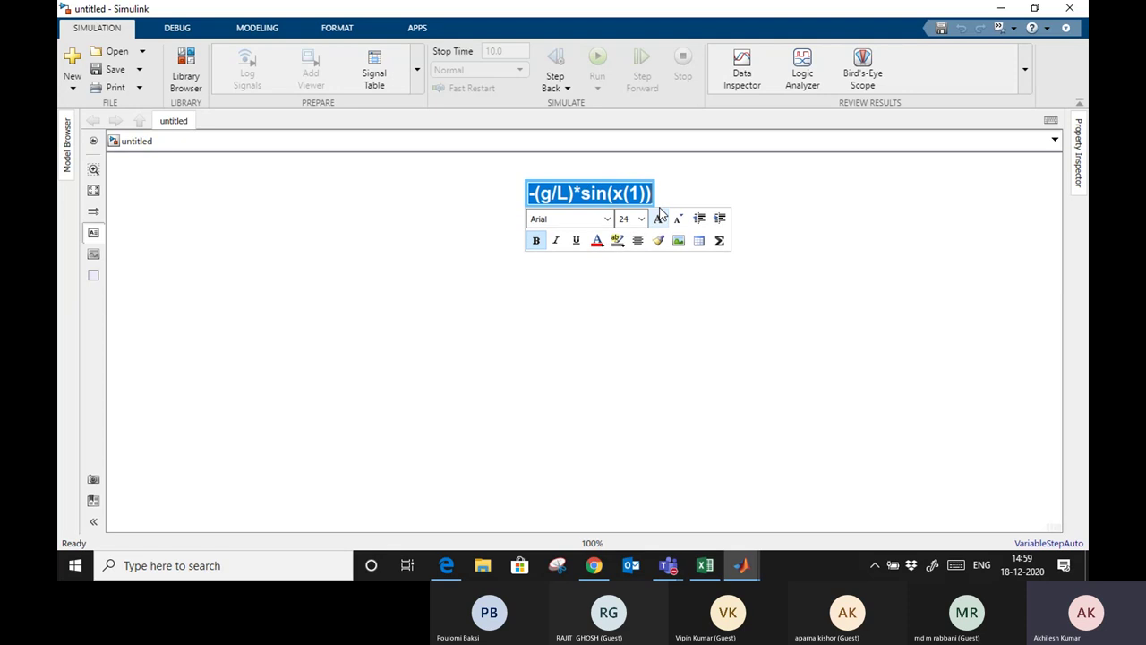
pyautogui.click(579, 289)
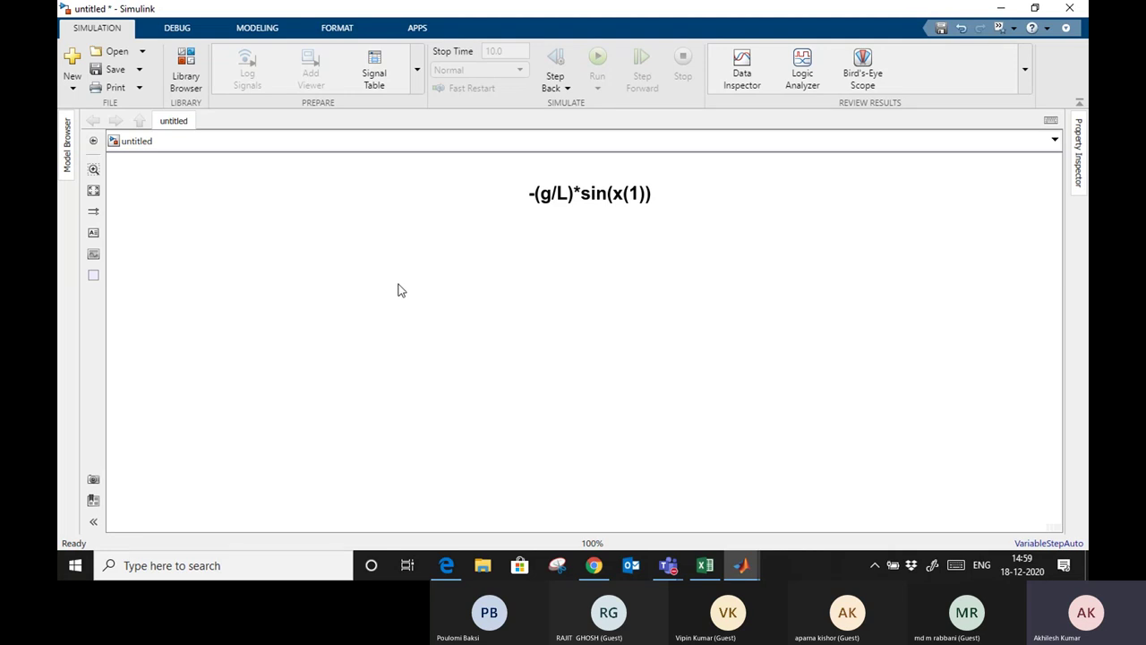
# Insert "thtea''=" before the expression in the canvas annotation
pyautogui.click(531, 195)
pyautogui.click(531, 195)
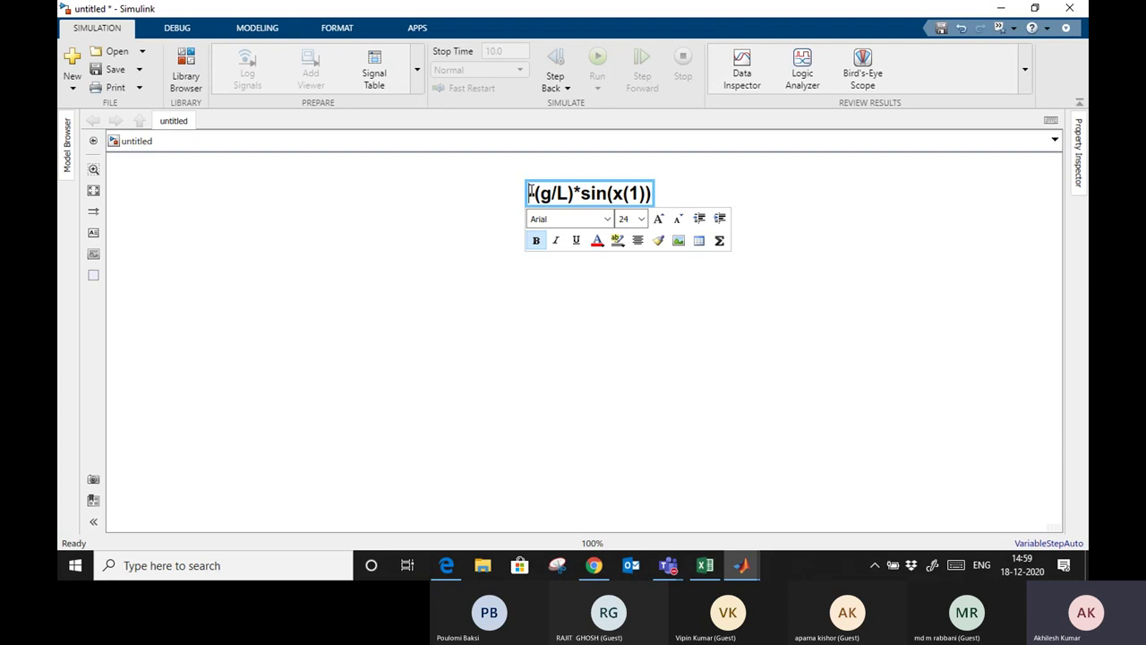
pyautogui.write("thtea''=")
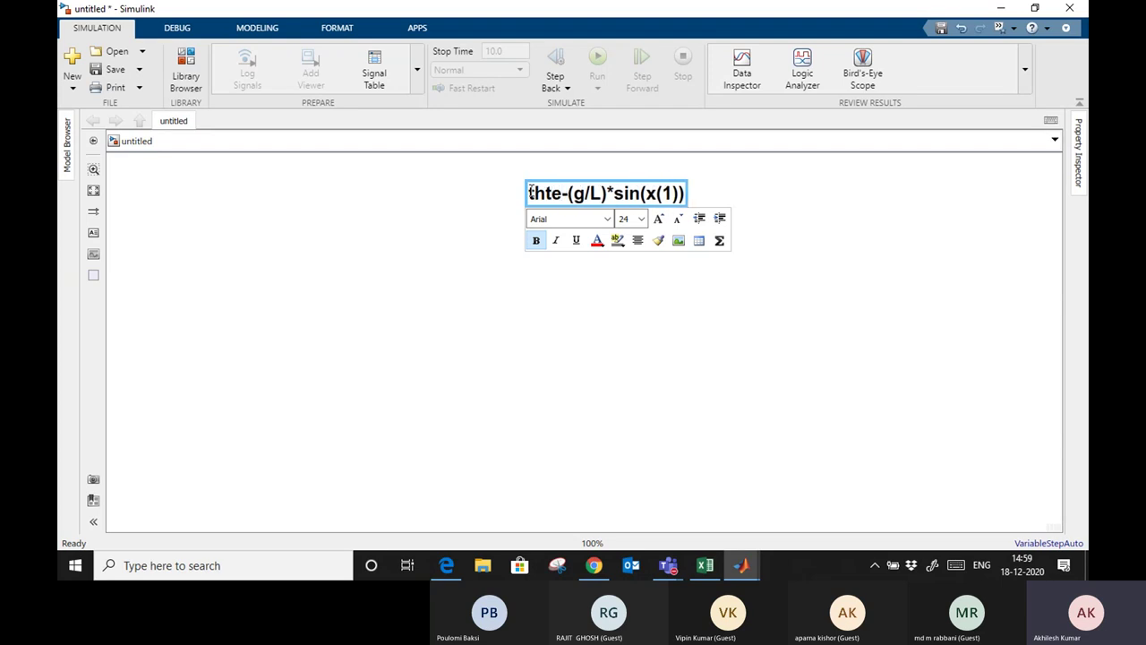
pyautogui.click(627, 317)
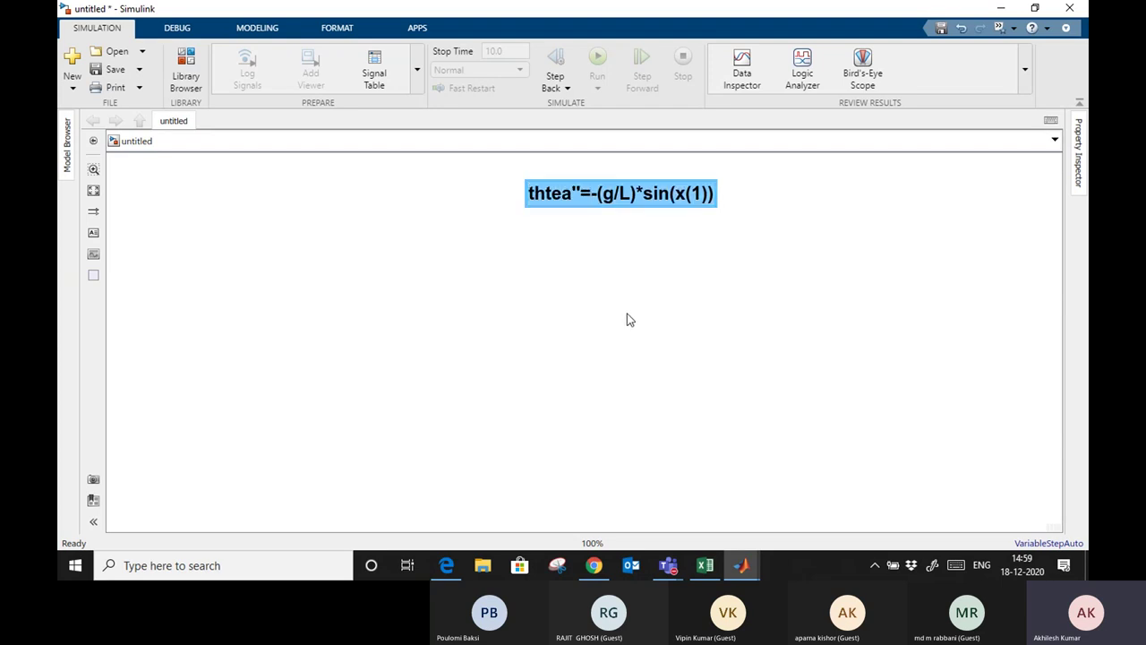
# Correct the misspelled "thtea" to "theta" in the equation annotation on the canvas
pyautogui.click(562, 206)
pyautogui.click(561, 204)
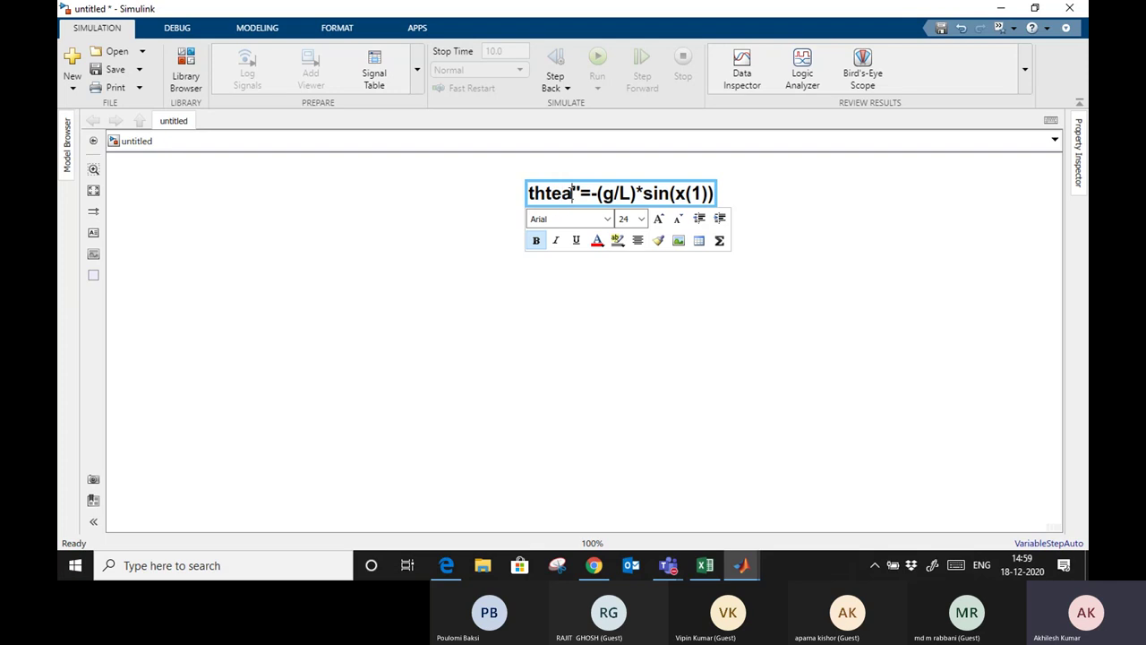
pyautogui.press('BackSpace')
pyautogui.press('BackSpace')
pyautogui.press('BackSpace')
pyautogui.write('eya')
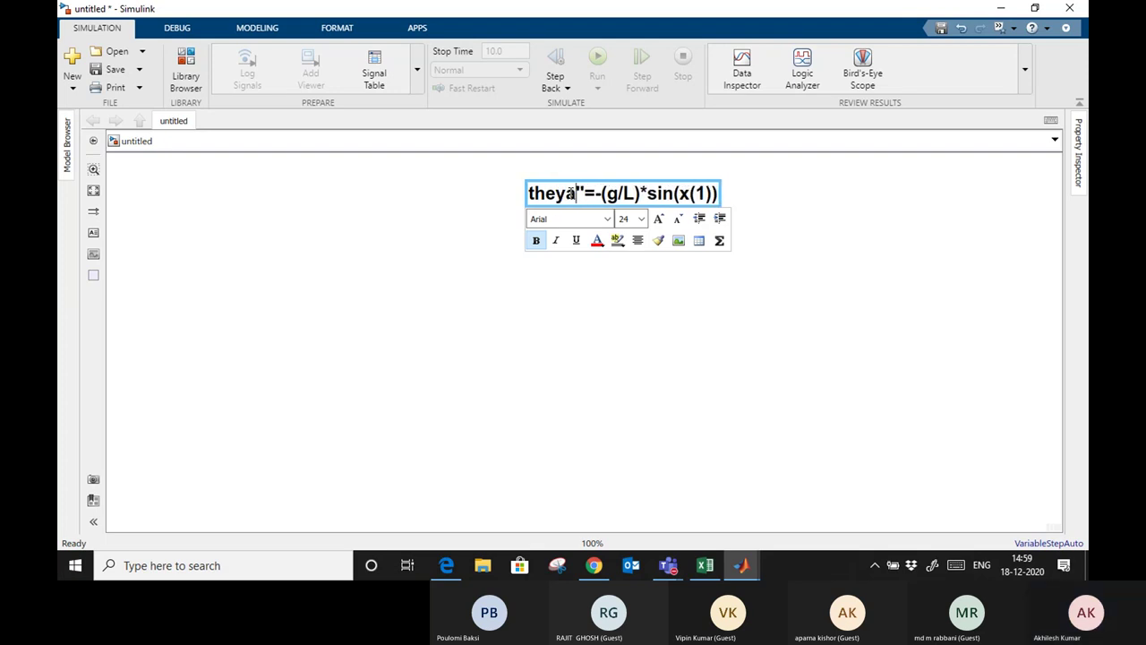
pyautogui.press('BackSpace')
pyautogui.press('BackSpace')
pyautogui.write('ta')
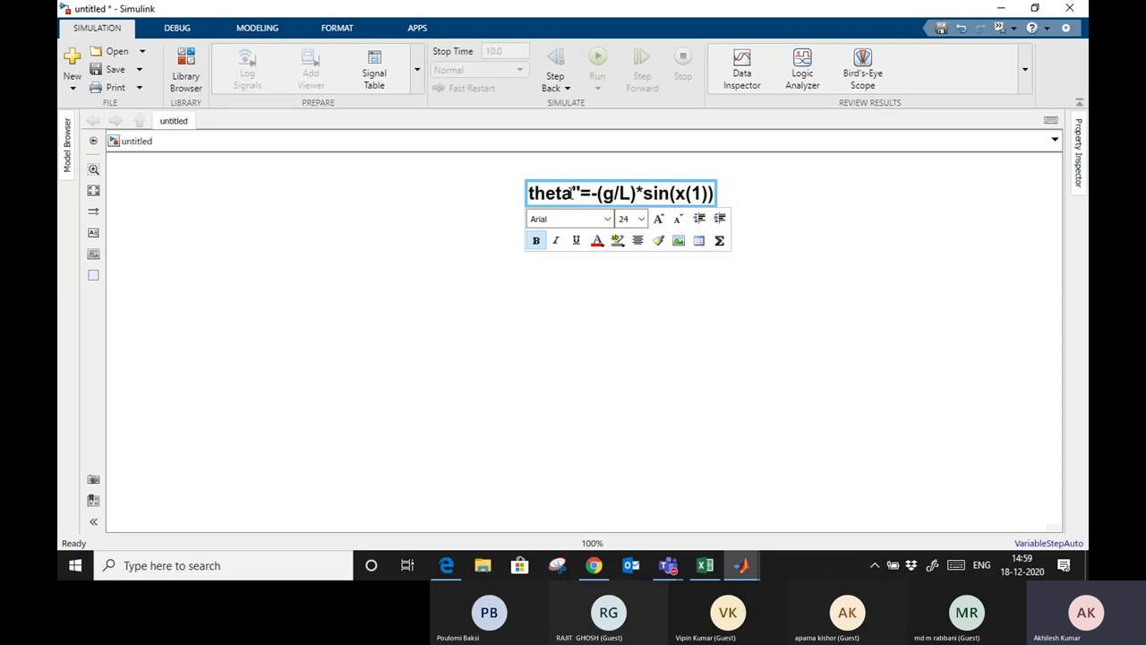
pyautogui.click(564, 323)
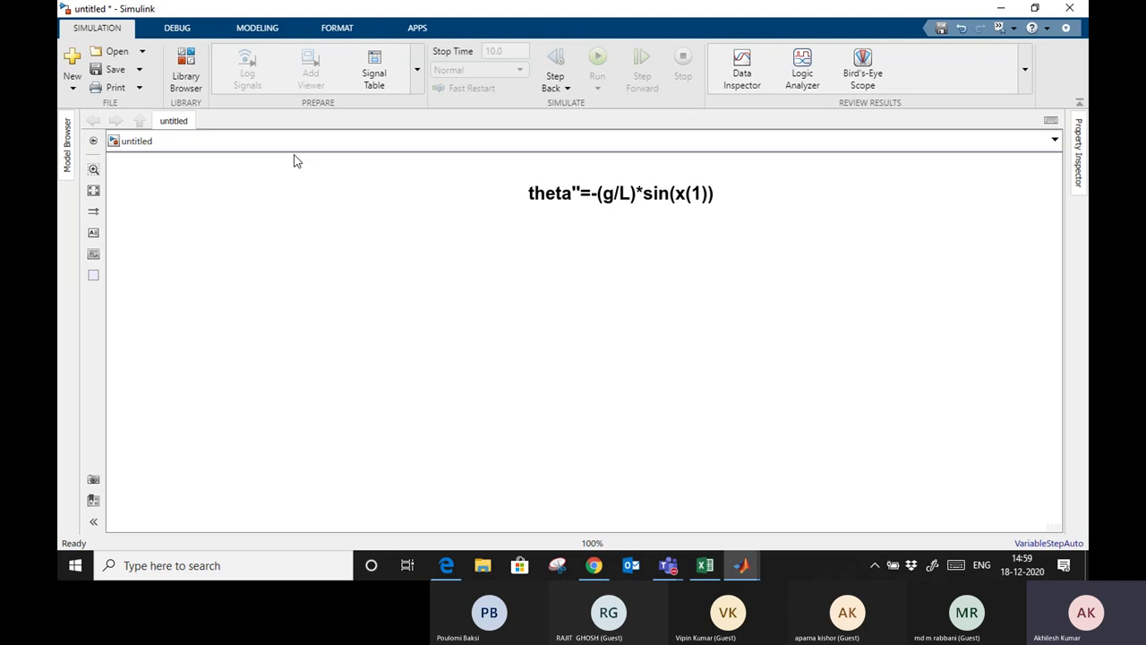
# Add two Integrator blocks from the Simulink Continuous library to the untitled model
pyautogui.click(184, 80)
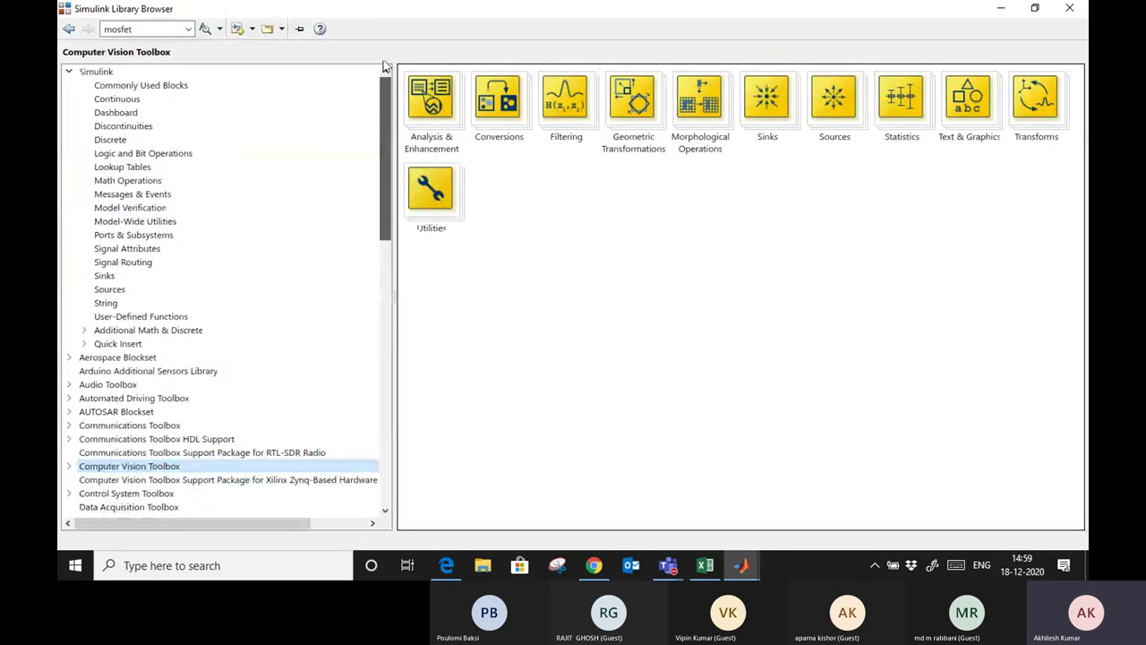
pyautogui.click(135, 99)
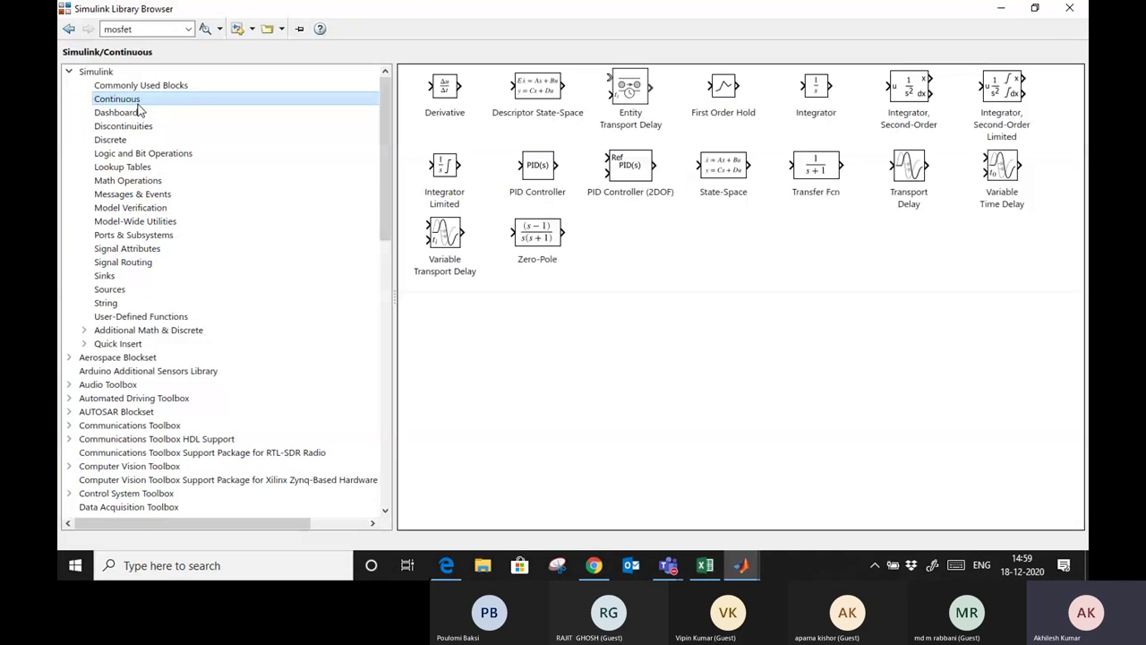
pyautogui.click(816, 100)
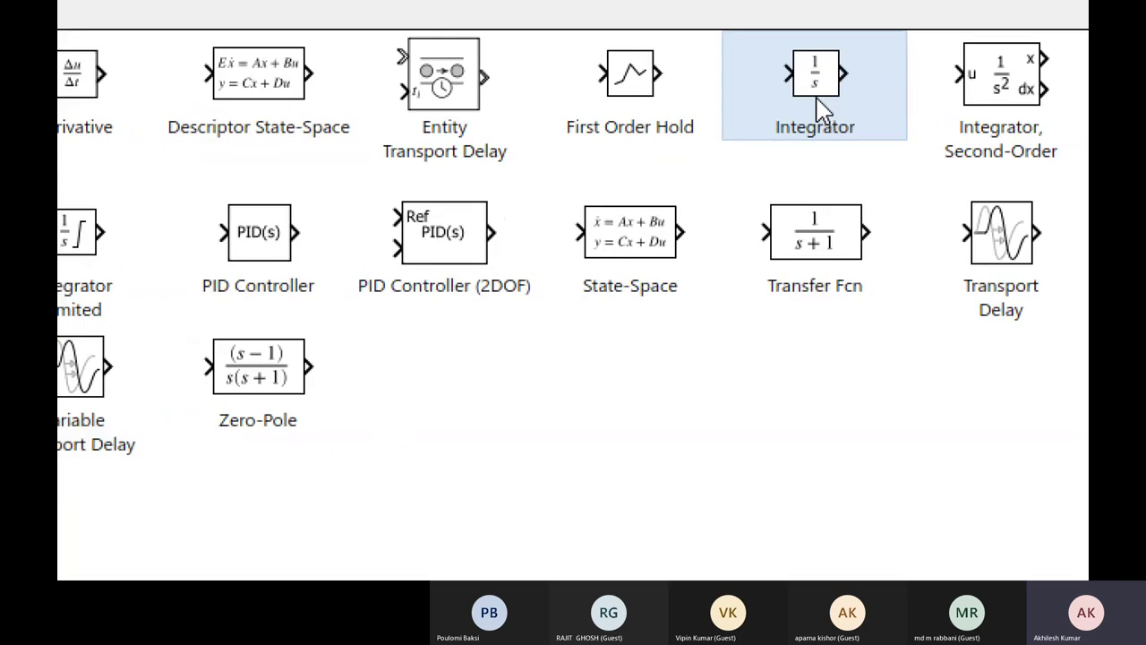
pyautogui.rightClick(817, 100)
pyautogui.click(887, 125)
pyautogui.rightClick(773, 81)
pyautogui.click(842, 109)
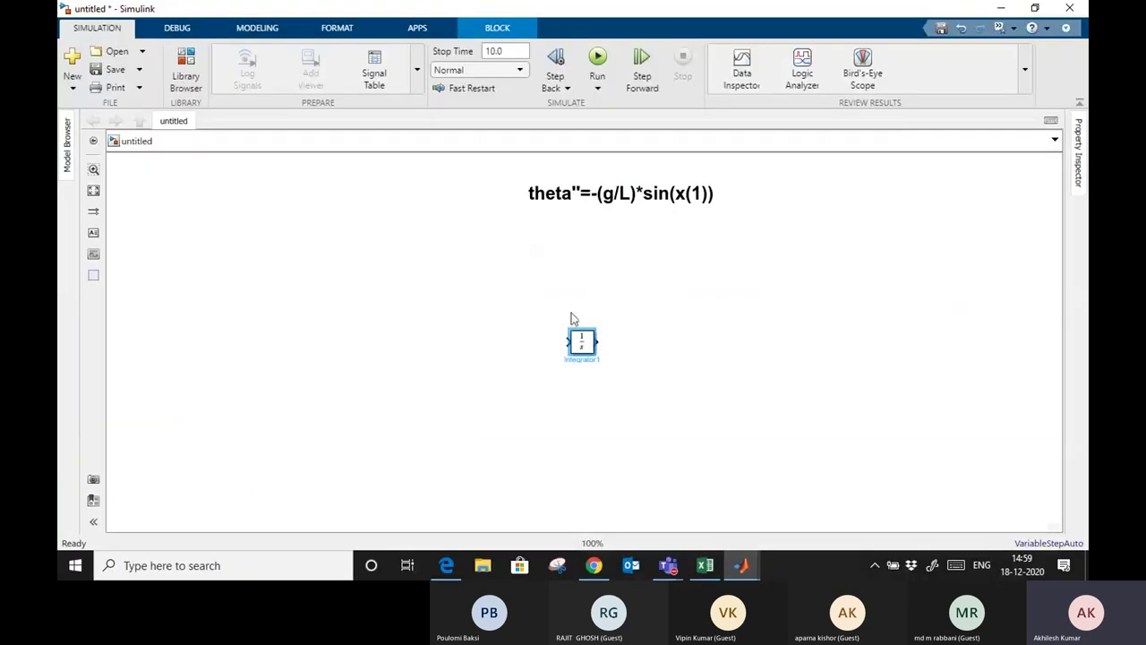
# Separate the two overlapping Integrator blocks, enlarge them and align them side by side below the equation annotation
pyautogui.moveTo(584, 346); pyautogui.dragTo(754, 348)
pyautogui.click(584, 347)
pyautogui.moveTo(584, 348); pyautogui.dragTo(498, 349)
pyautogui.moveTo(739, 321); pyautogui.dragTo(634, 312)
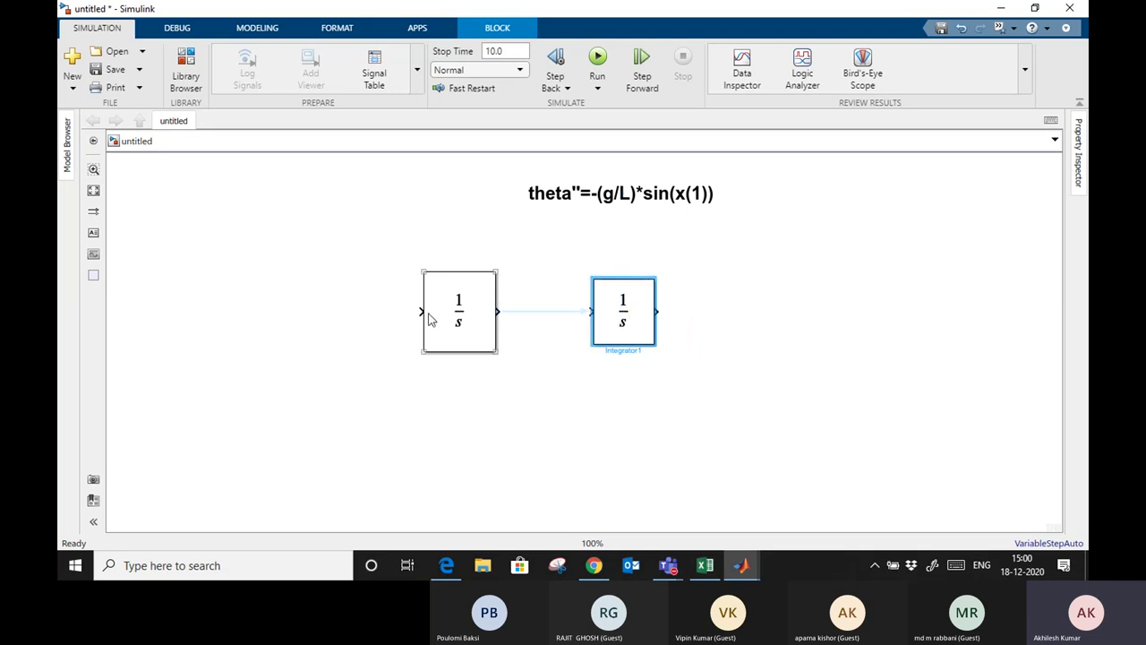
# Draw an open signal line into the first integrator's input and label it theta''
pyautogui.moveTo(419, 311); pyautogui.dragTo(293, 311)
pyautogui.click(341, 312)
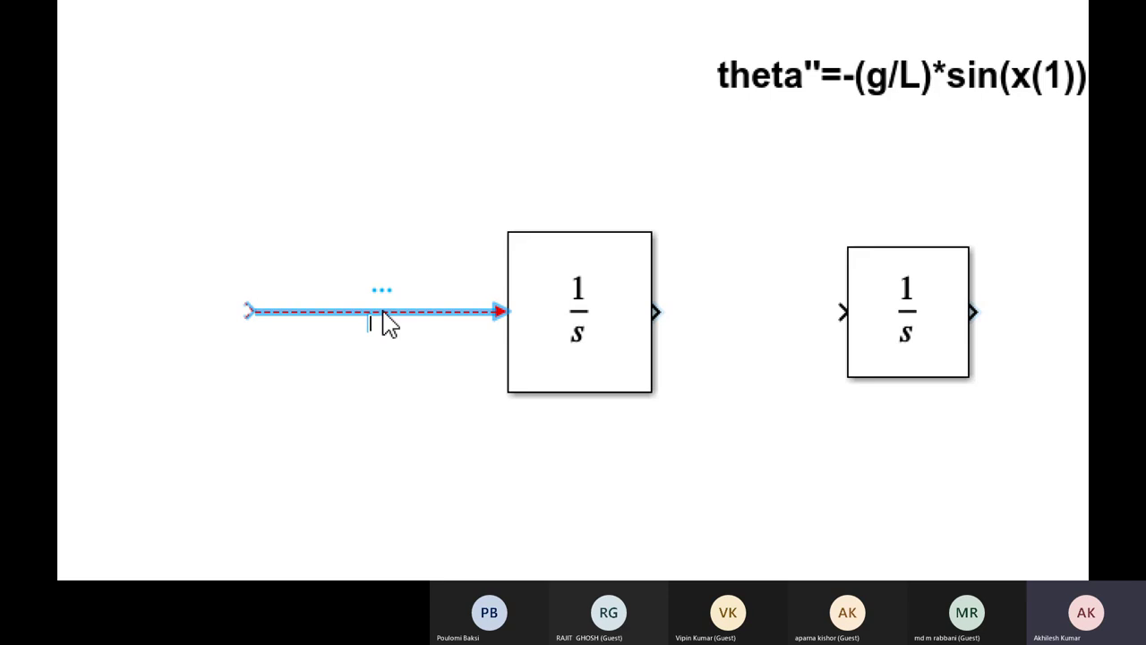
pyautogui.write("heta''")
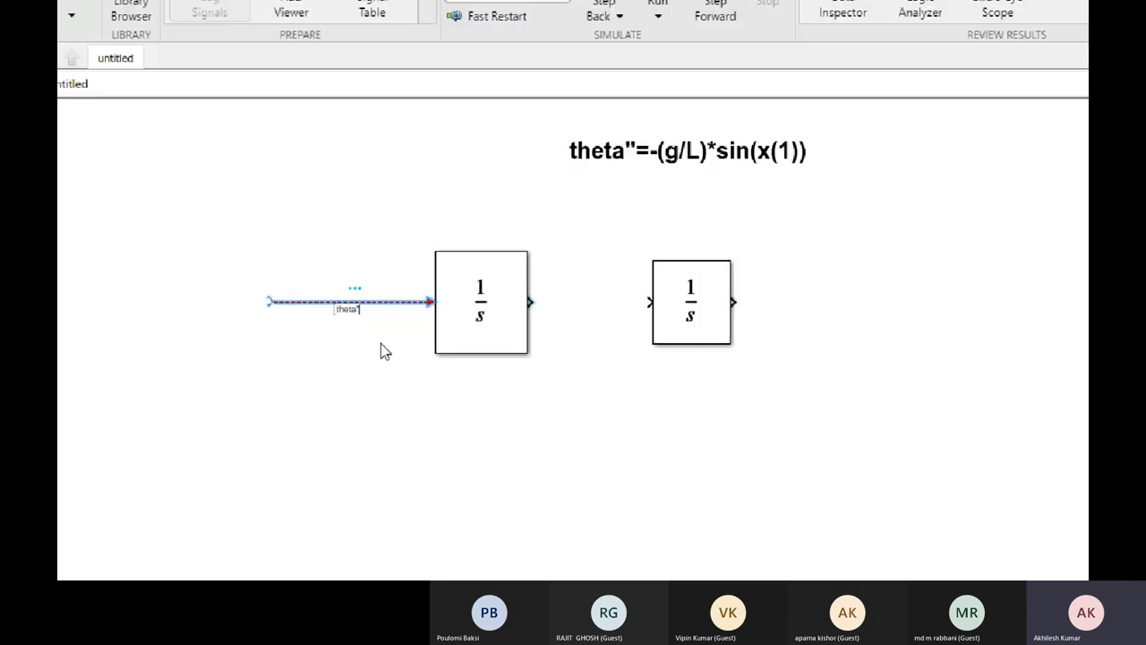
pyautogui.click(486, 304)
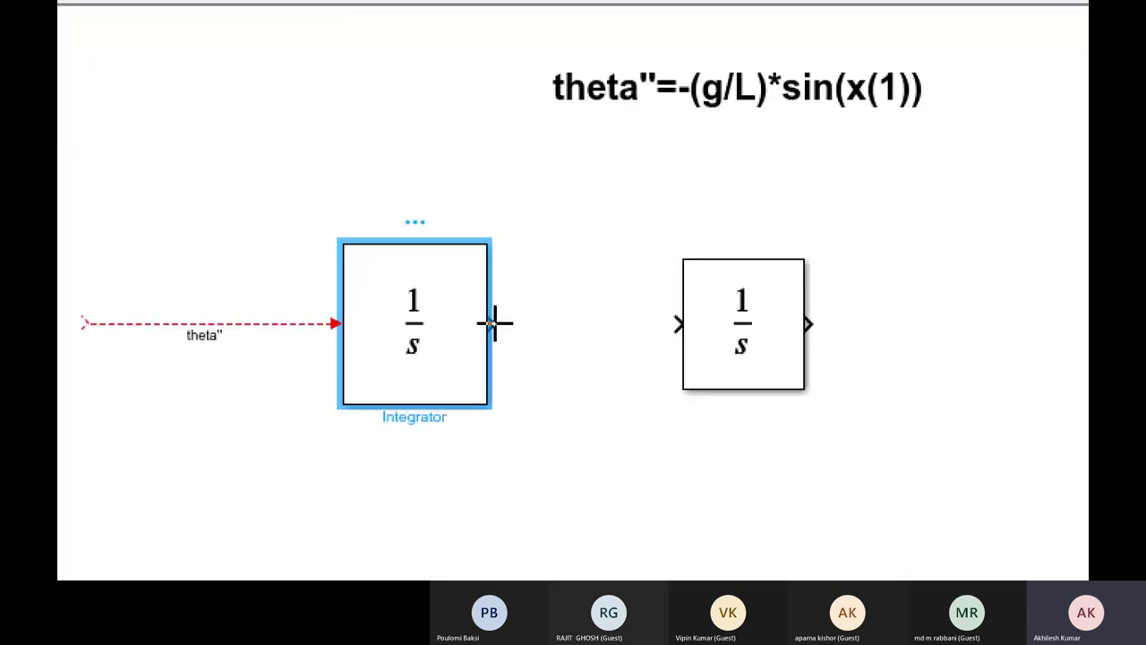
# Connect the first integrator's output to the second integrator's input and label the signal theta
pyautogui.moveTo(491, 322); pyautogui.dragTo(690, 319)
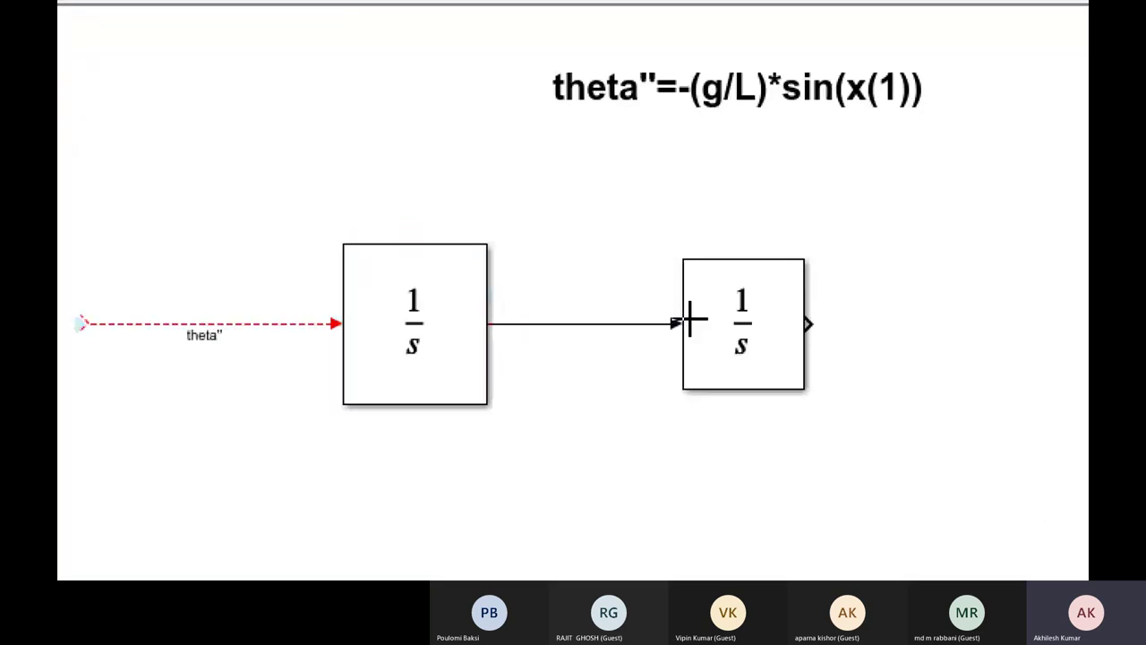
pyautogui.click(556, 325)
pyautogui.write('theta')
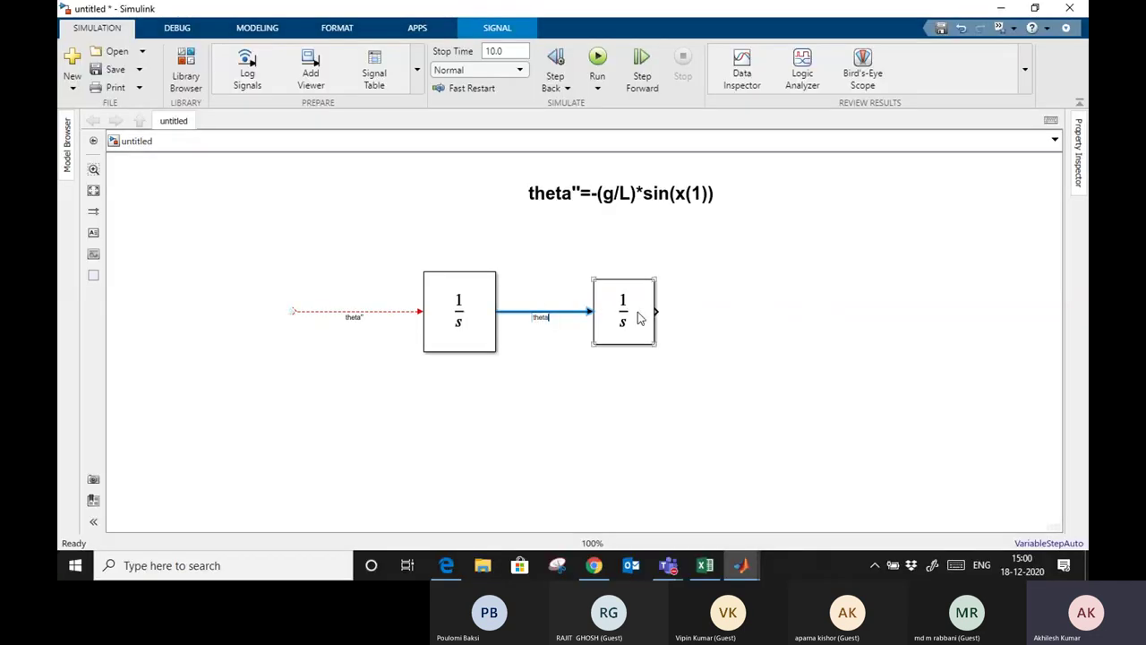
# Draw an open output line from the second integrator labelled theta, and rename the signal between the integrators to theta'
pyautogui.moveTo(661, 310); pyautogui.dragTo(776, 312)
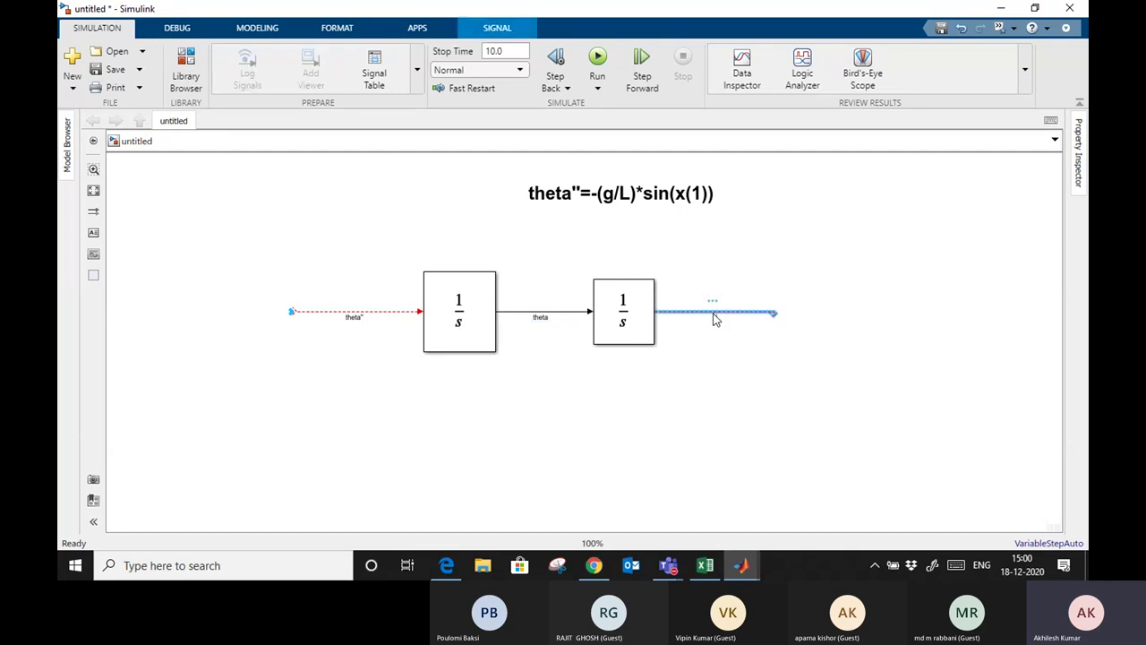
pyautogui.write('eta')
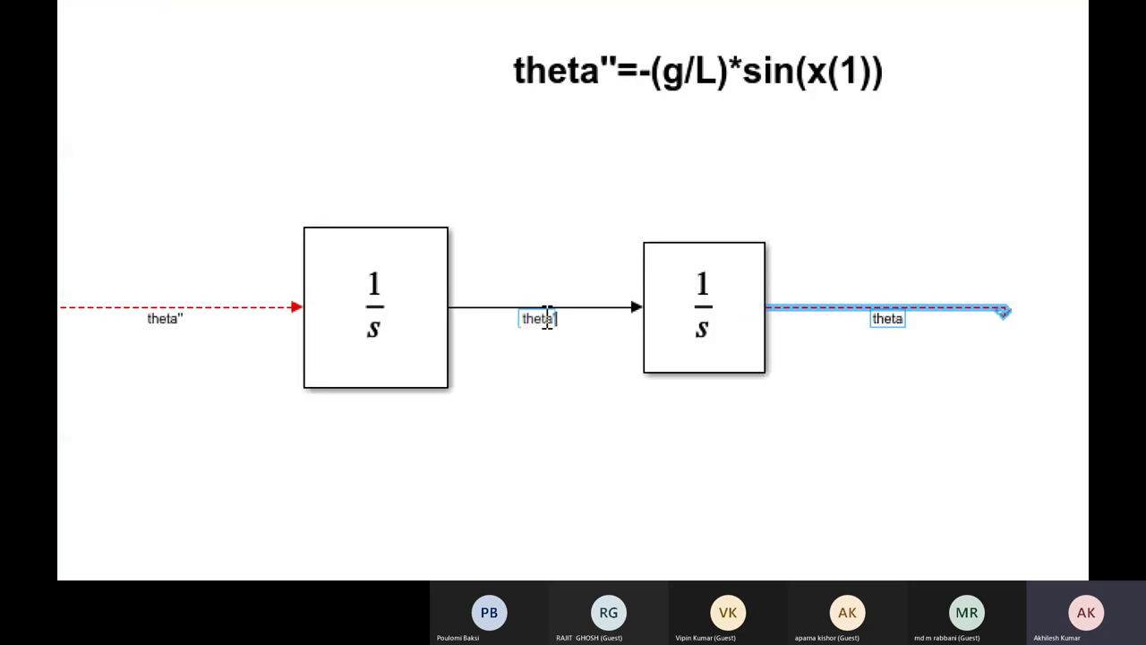
pyautogui.write("'")
pyautogui.click(799, 426)
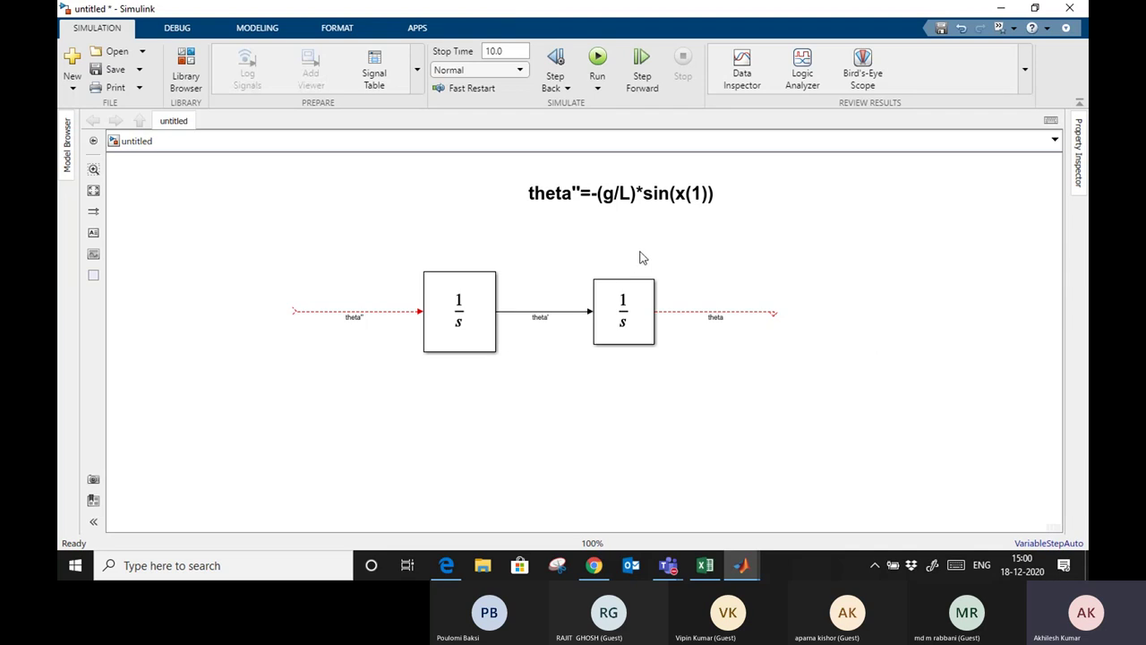
# Replace x(1) with theta in the equation annotation so it reads theta''=-(g/L)*sin(theta)
pyautogui.click(692, 202)
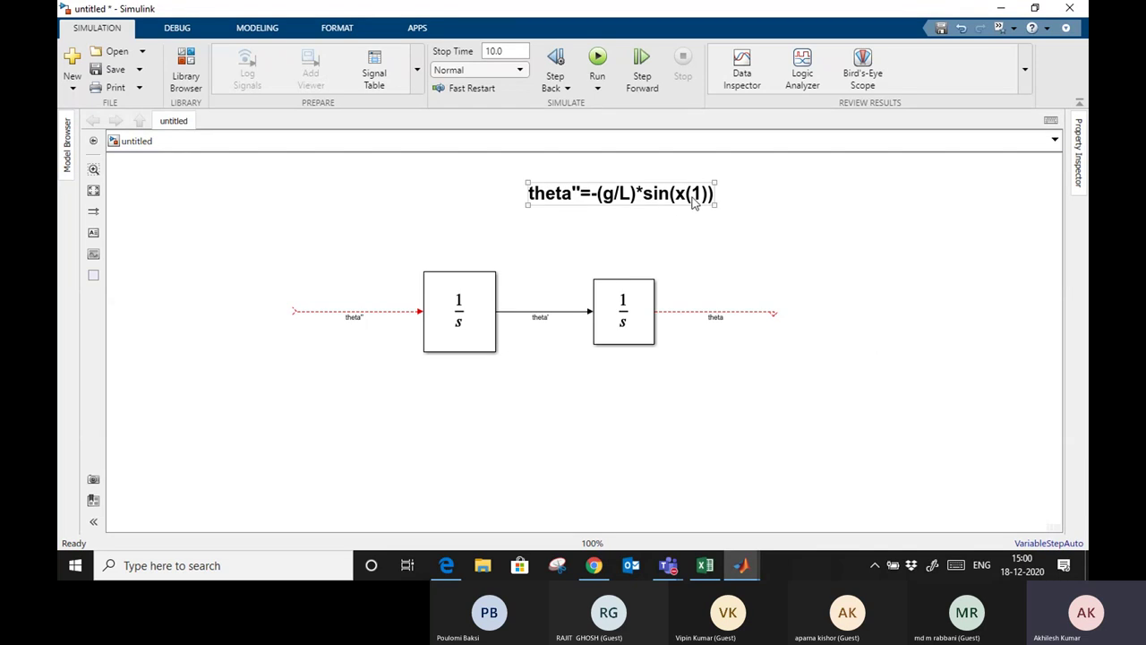
pyautogui.click(701, 200)
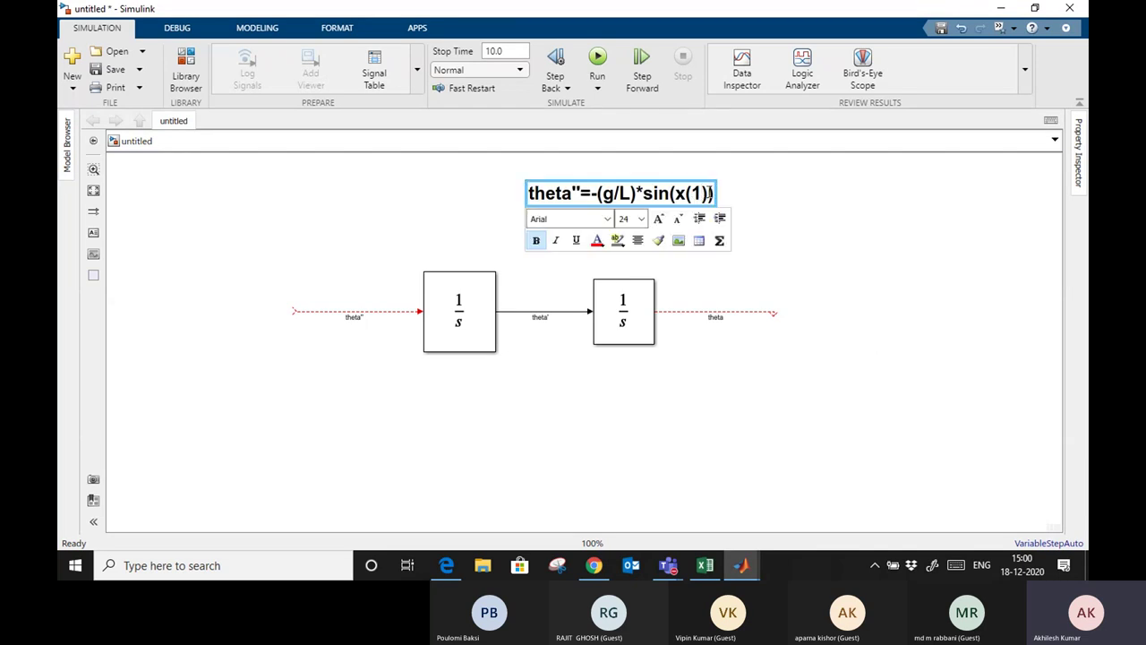
pyautogui.moveTo(698, 194); pyautogui.dragTo(687, 195)
pyautogui.write('theta')
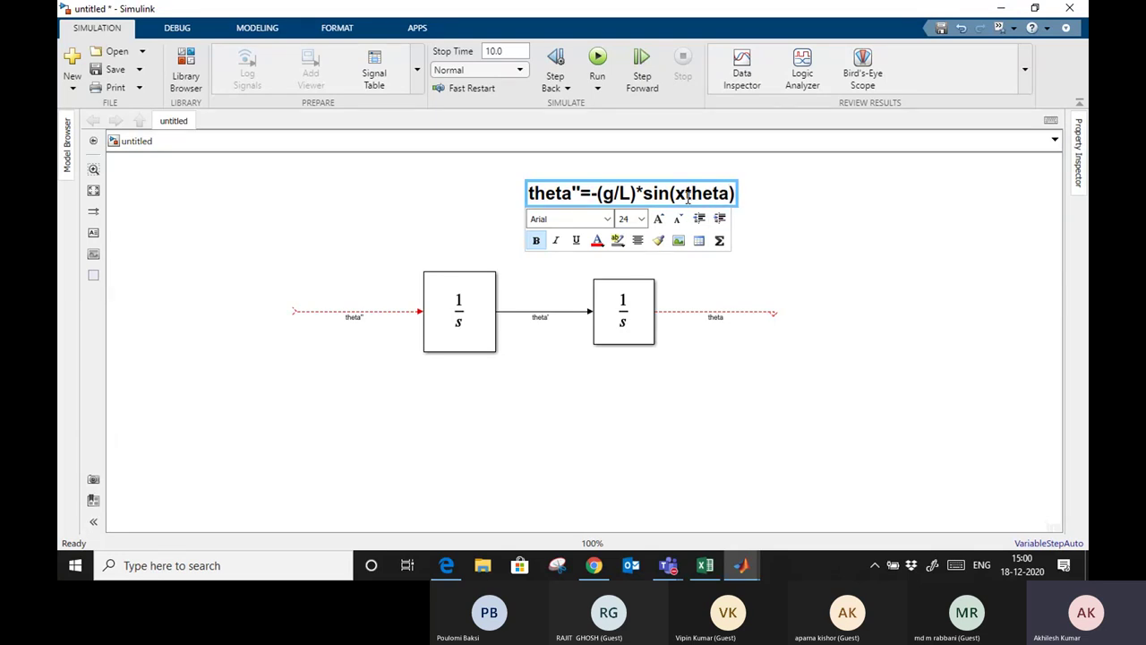
pyautogui.click(686, 195)
pyautogui.press('BackSpace')
pyautogui.click(801, 260)
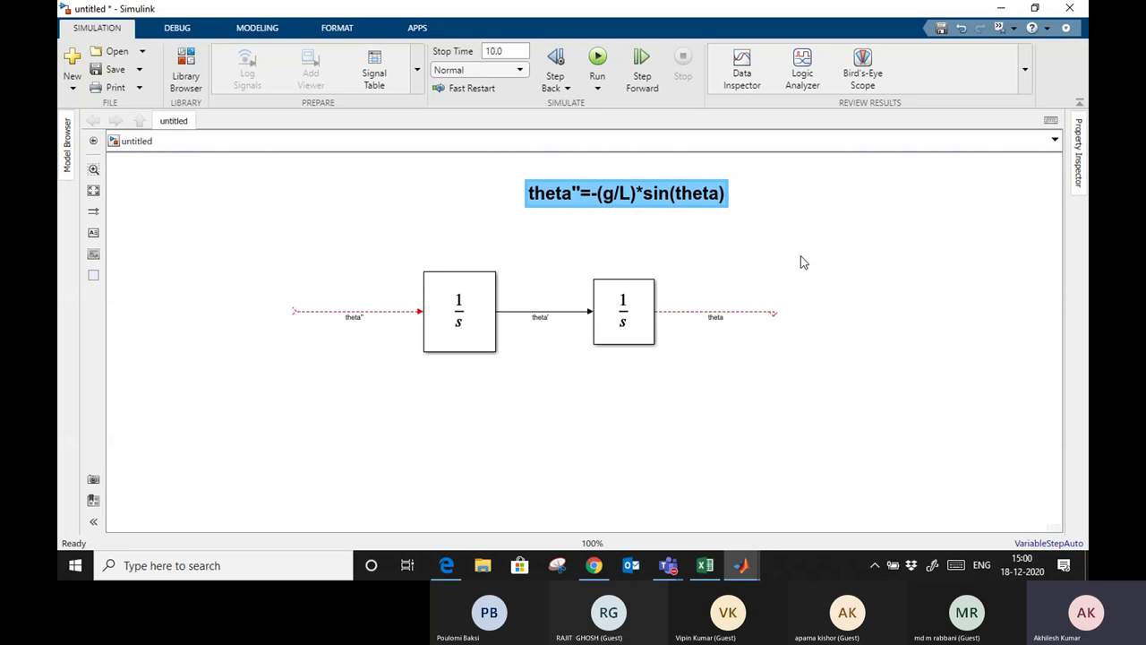
pyautogui.click(653, 202)
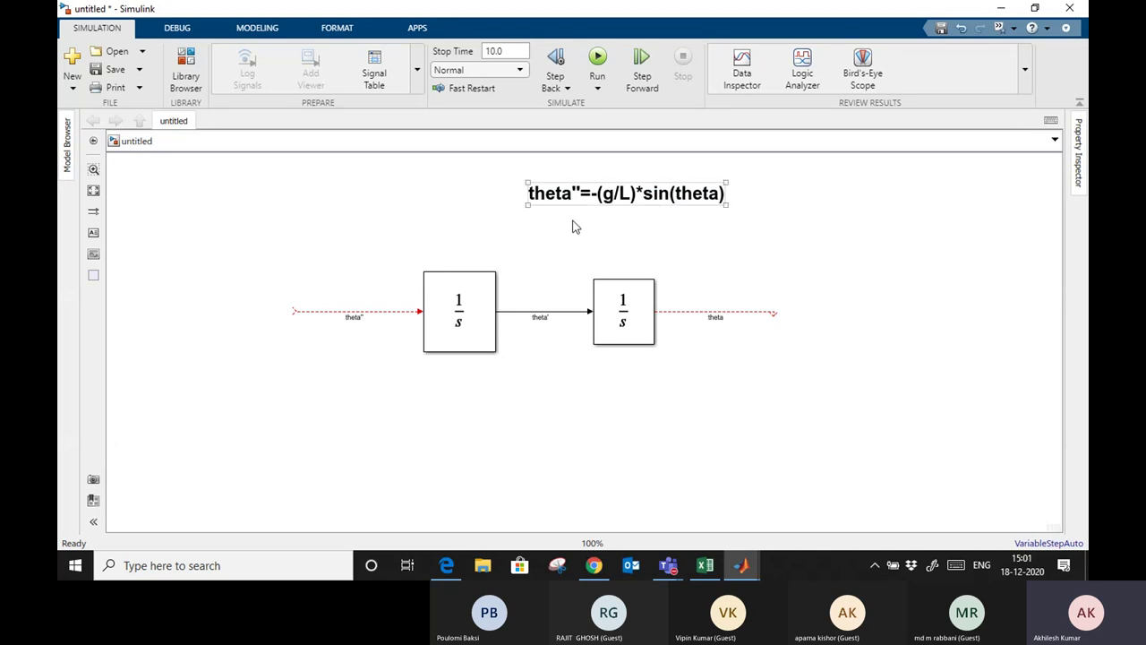
pyautogui.click(483, 251)
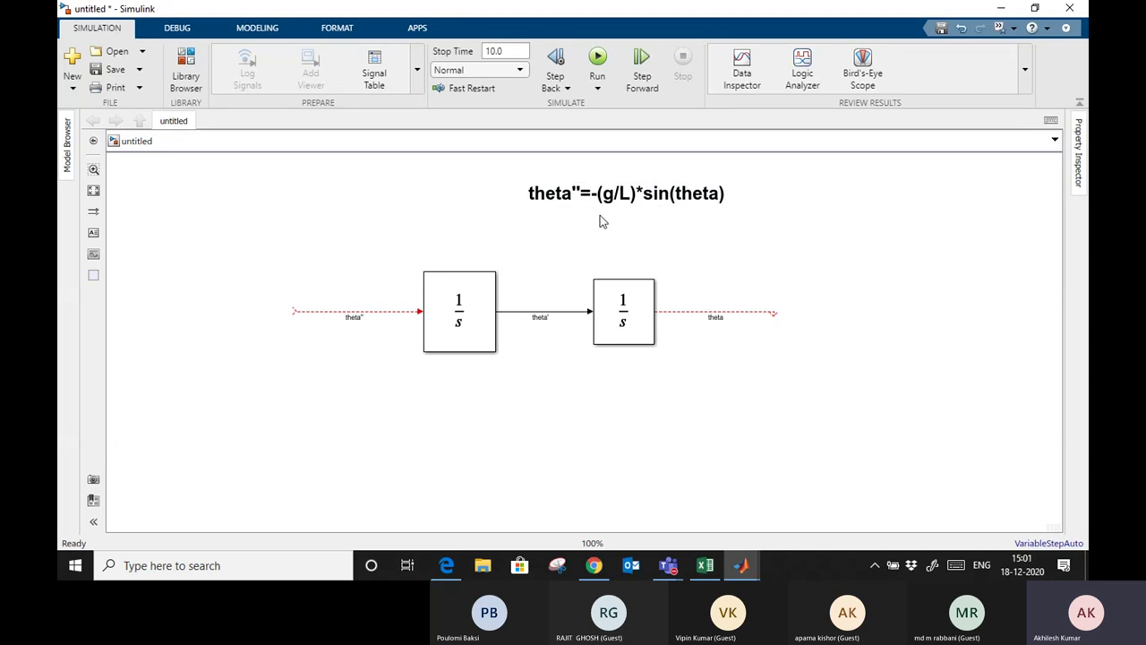
pyautogui.click(625, 204)
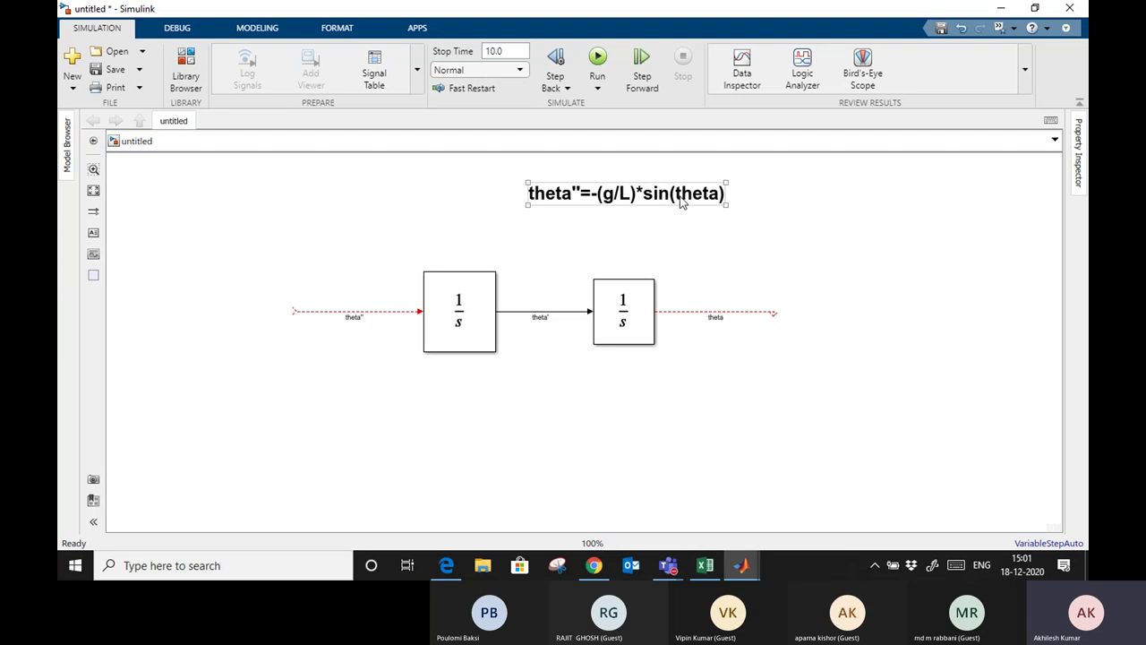
pyautogui.click(729, 206)
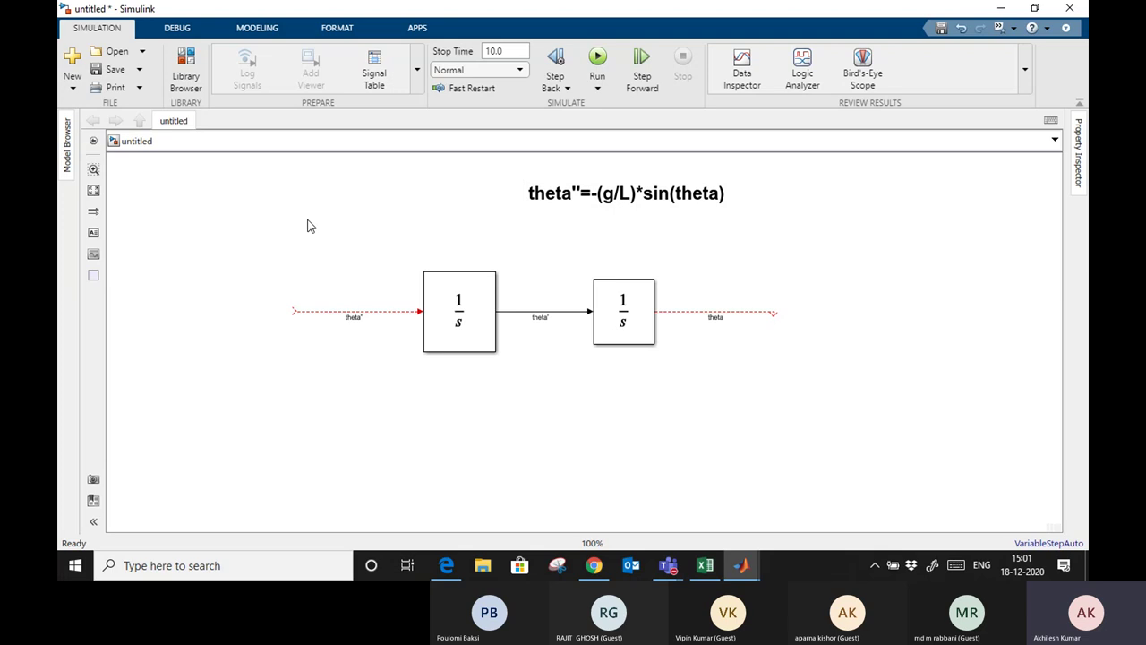
pyautogui.click(239, 207)
pyautogui.write('si')
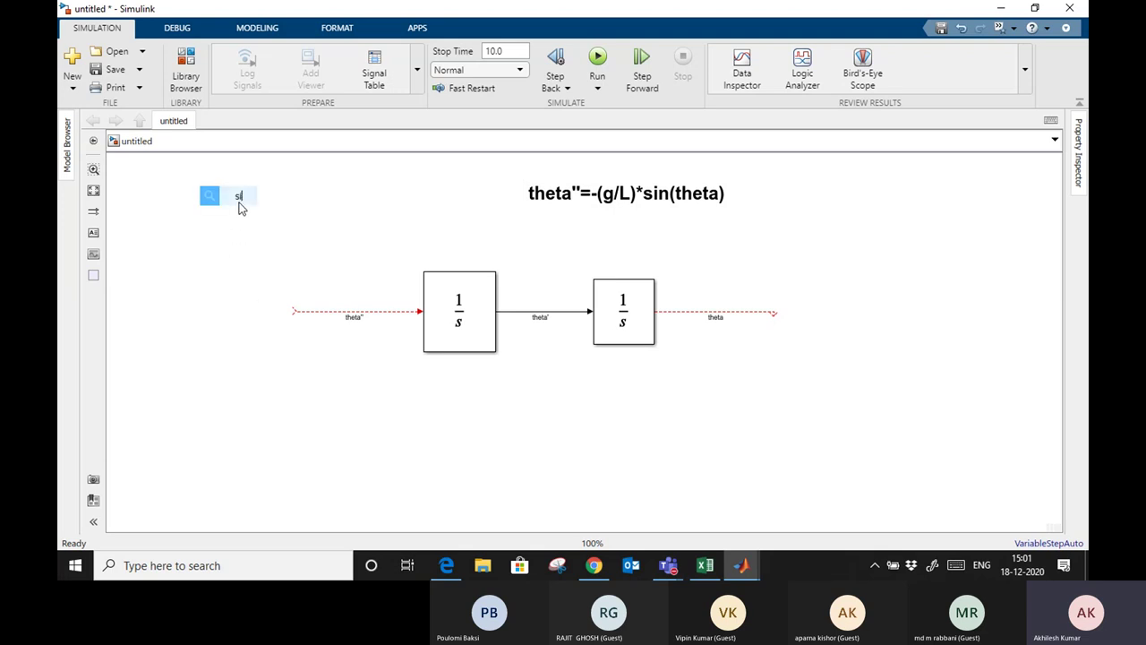
pyautogui.write('ne')
pyautogui.click(182, 228)
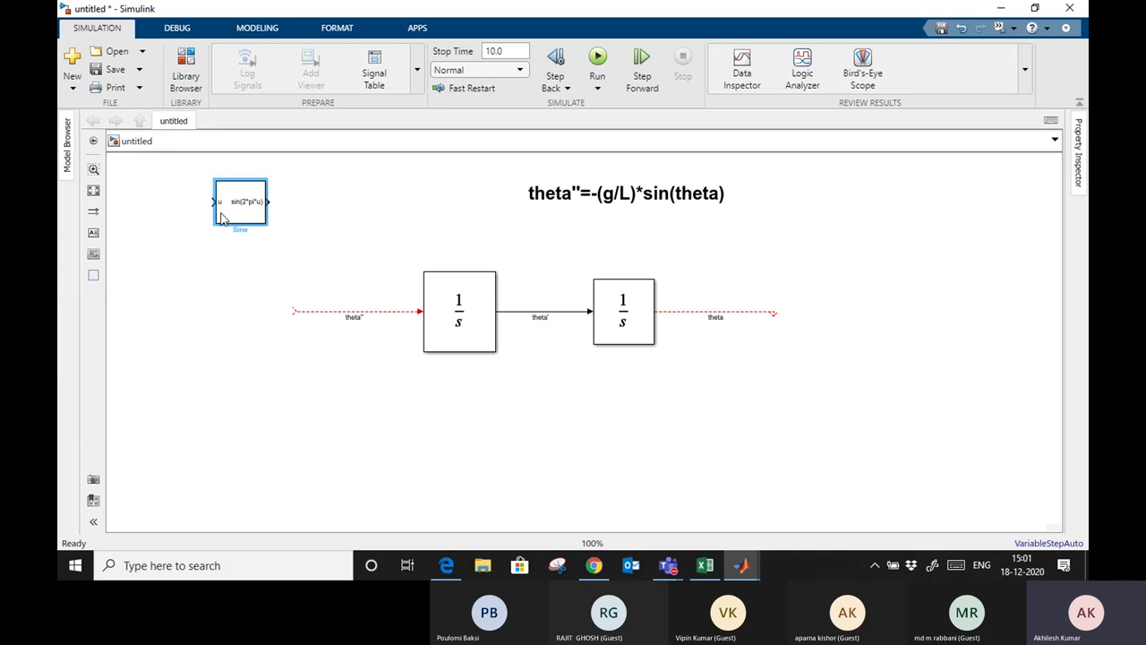
pyautogui.press('Delete')
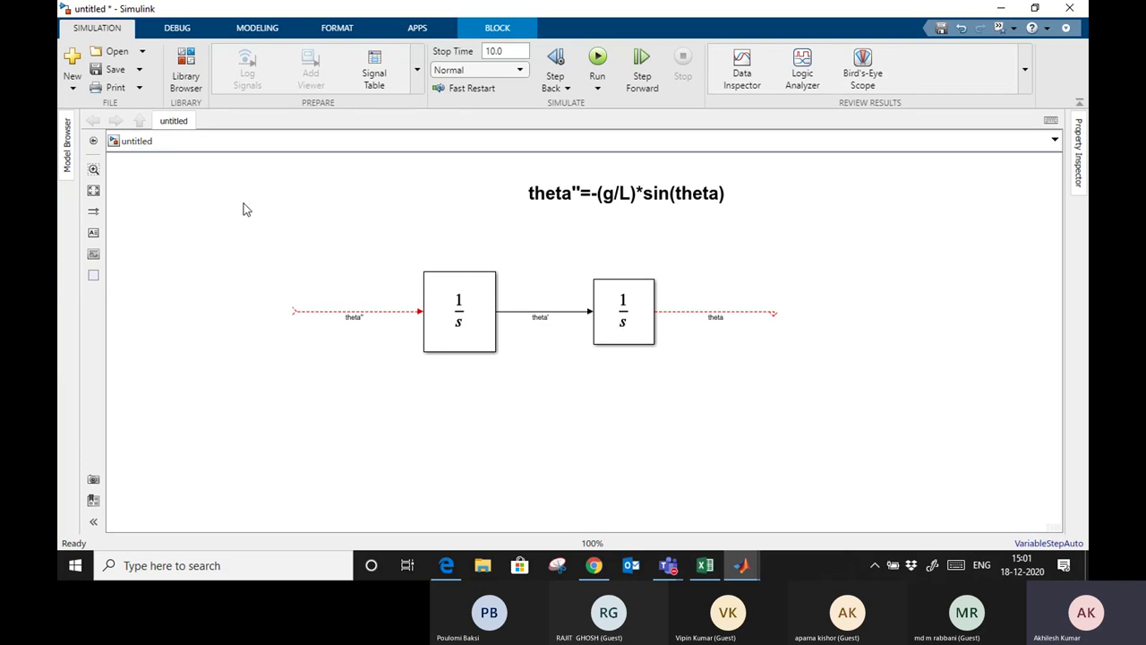
# Insert a Sin block at the open start of the theta'' line and feed the theta signal back into its input
pyautogui.doubleClick(243, 206)
pyautogui.write('si')
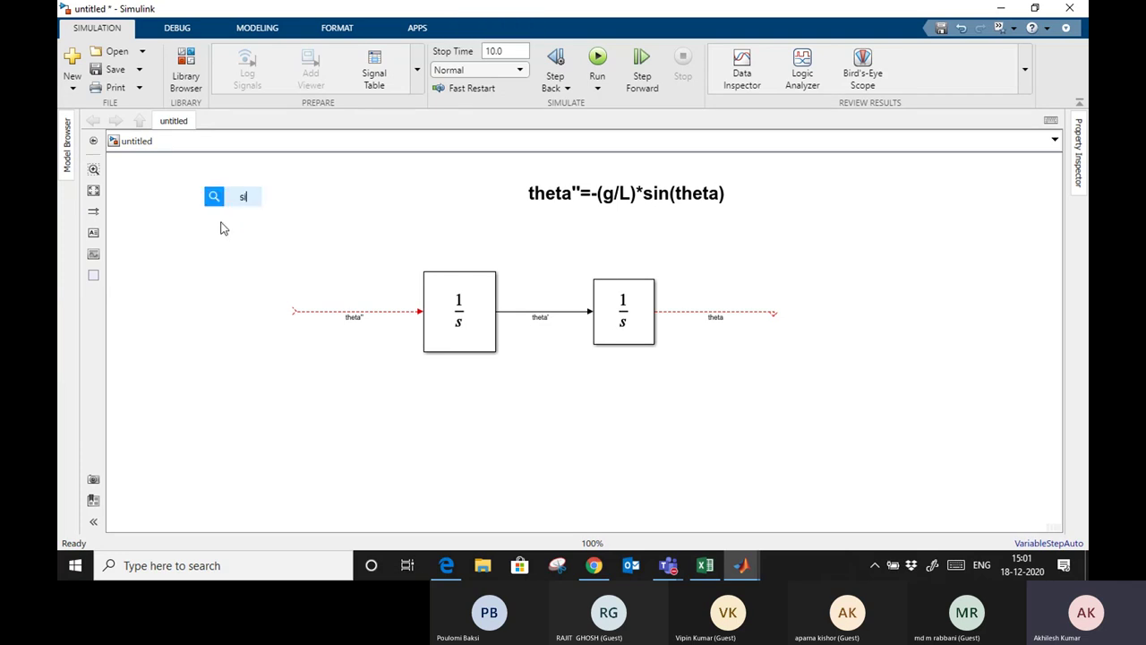
pyautogui.write('n')
pyautogui.click(190, 225)
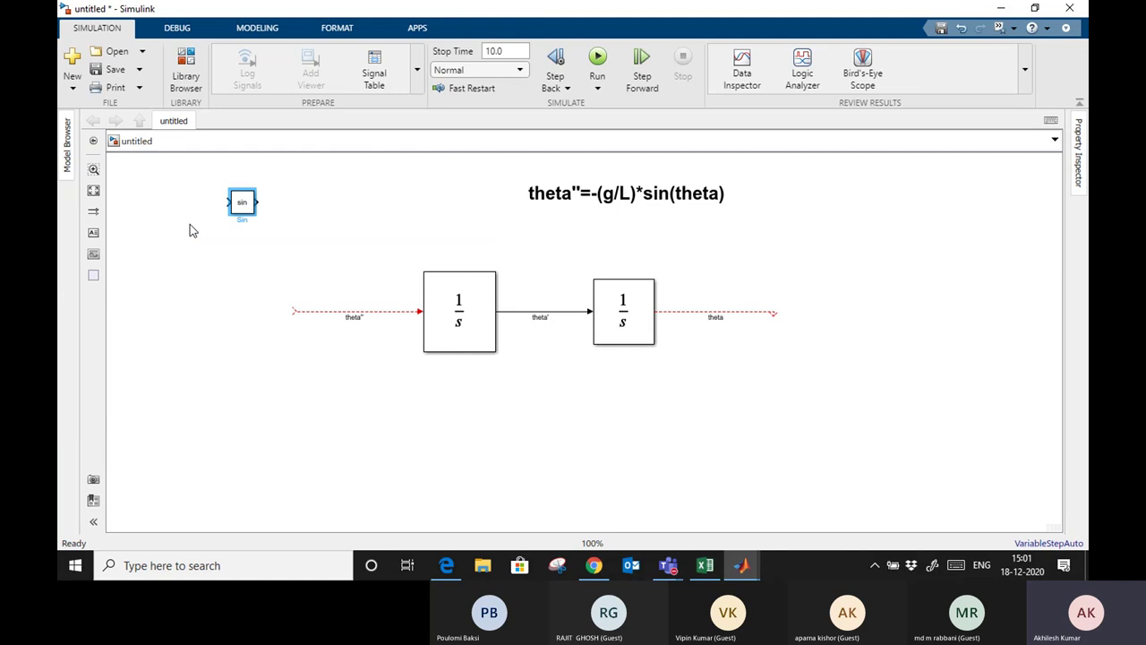
pyautogui.click(242, 208)
pyautogui.moveTo(242, 208); pyautogui.dragTo(293, 311)
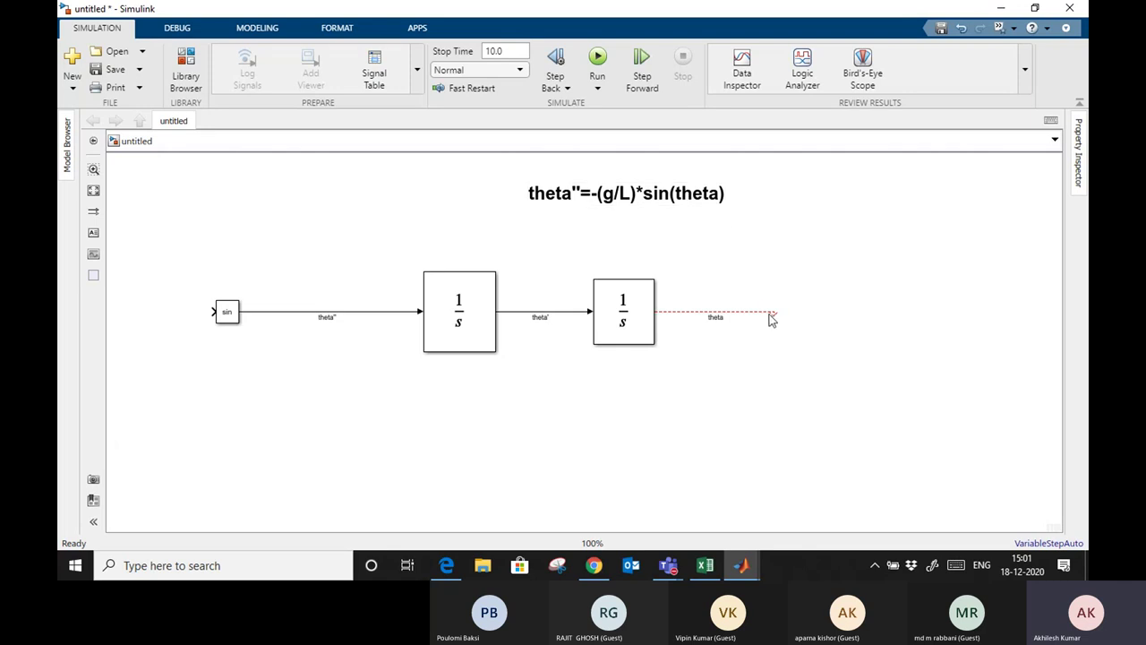
pyautogui.moveTo(772, 312); pyautogui.dragTo(211, 311)
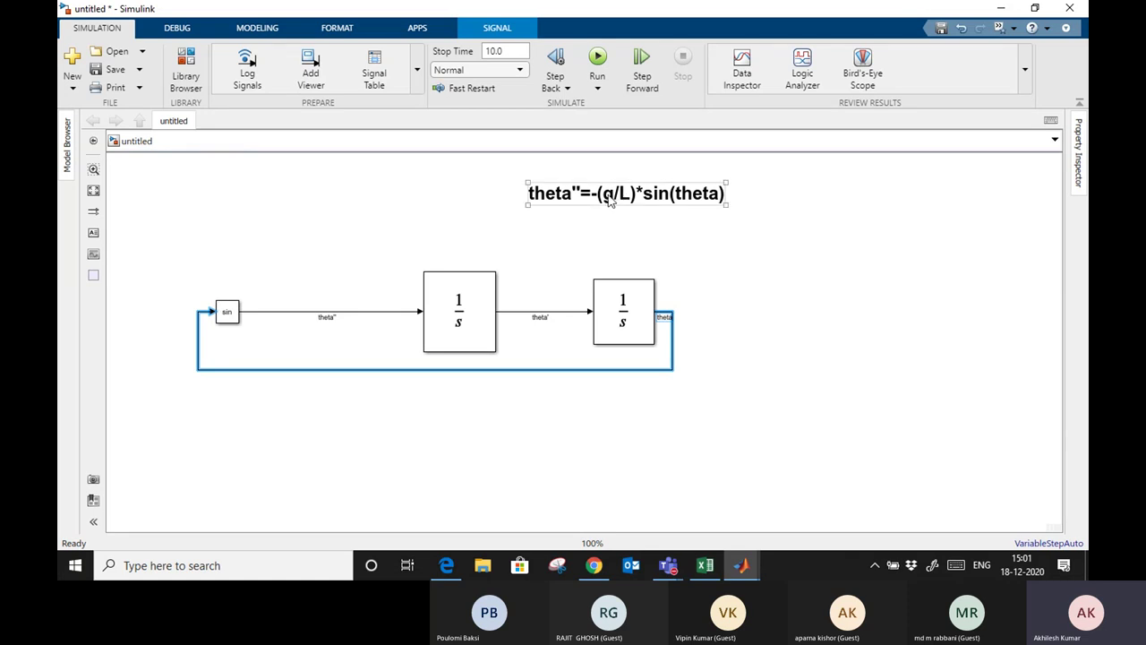
# Add a Gain block from the Simulink Math Operations library to the untitled model
pyautogui.click(190, 77)
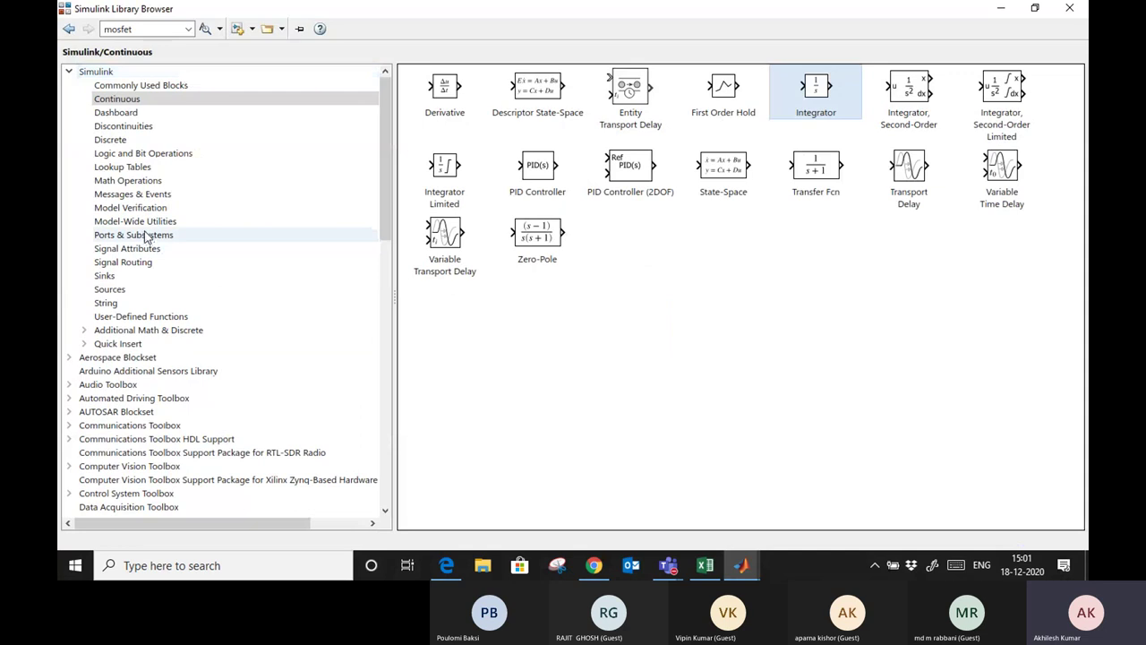
pyautogui.click(128, 180)
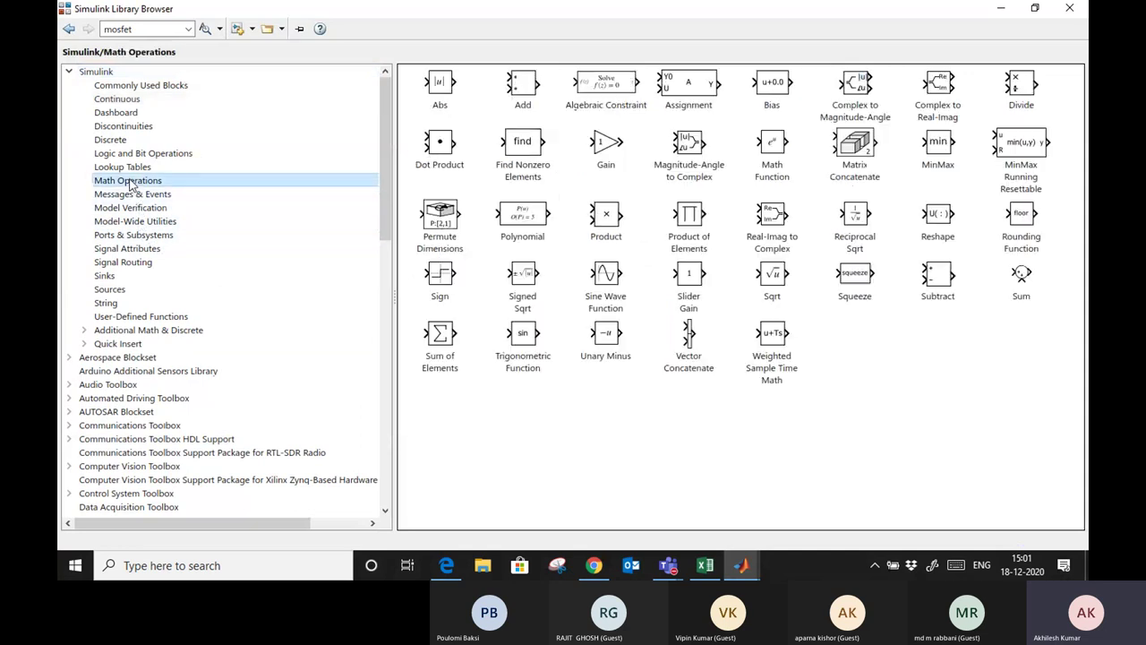
pyautogui.rightClick(603, 146)
pyautogui.click(683, 155)
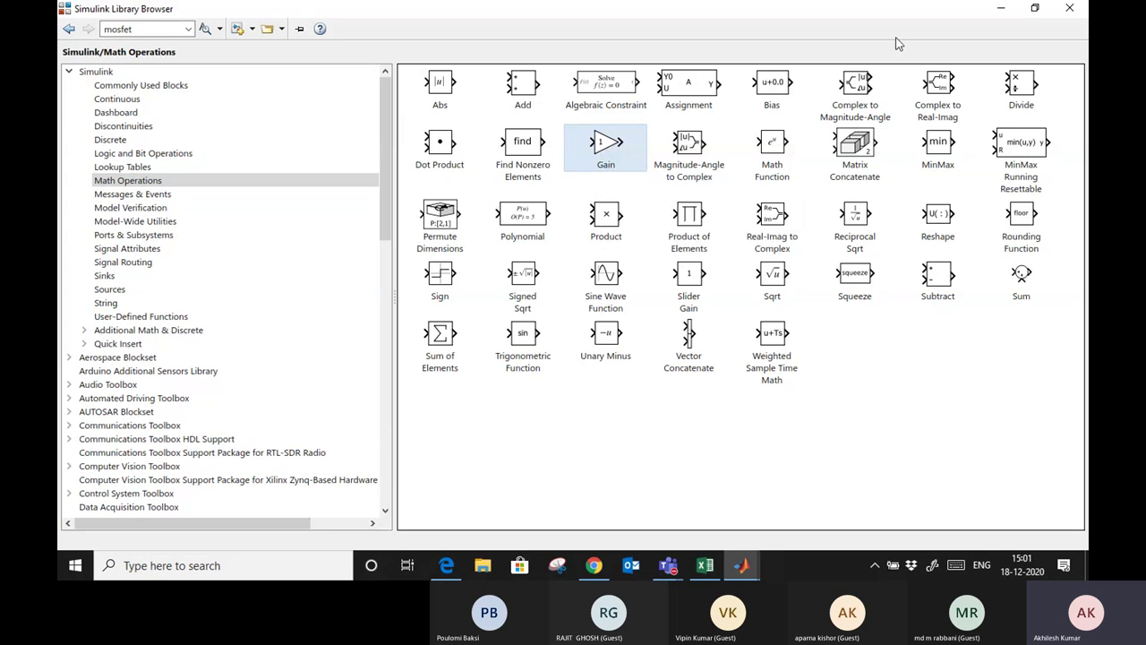
# Place the Gain block on the theta'' line between the Sin block and the first integrator, with a gain of -9.8
pyautogui.click(1000, 8)
pyautogui.click(579, 339)
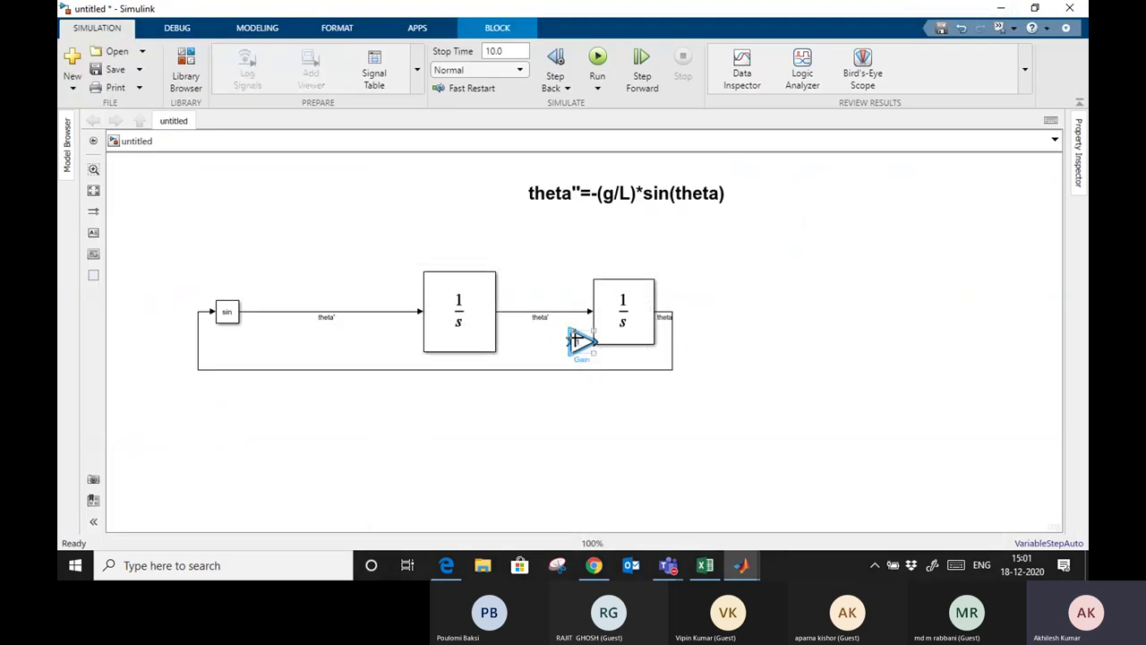
pyautogui.moveTo(579, 340); pyautogui.dragTo(327, 312)
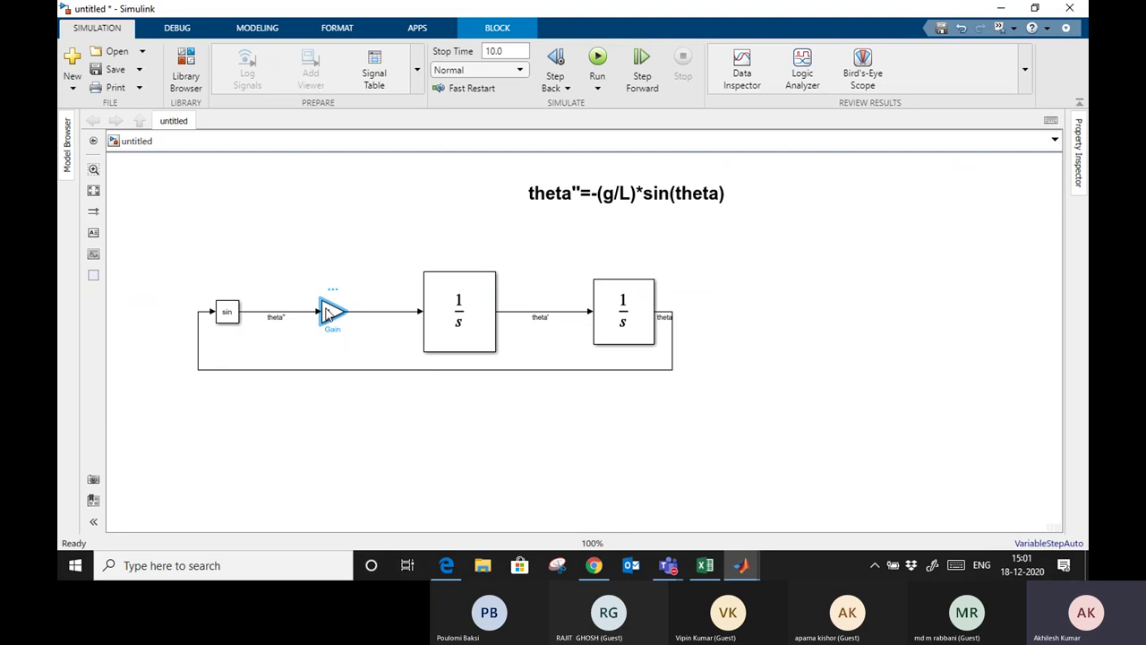
pyautogui.doubleClick(328, 312)
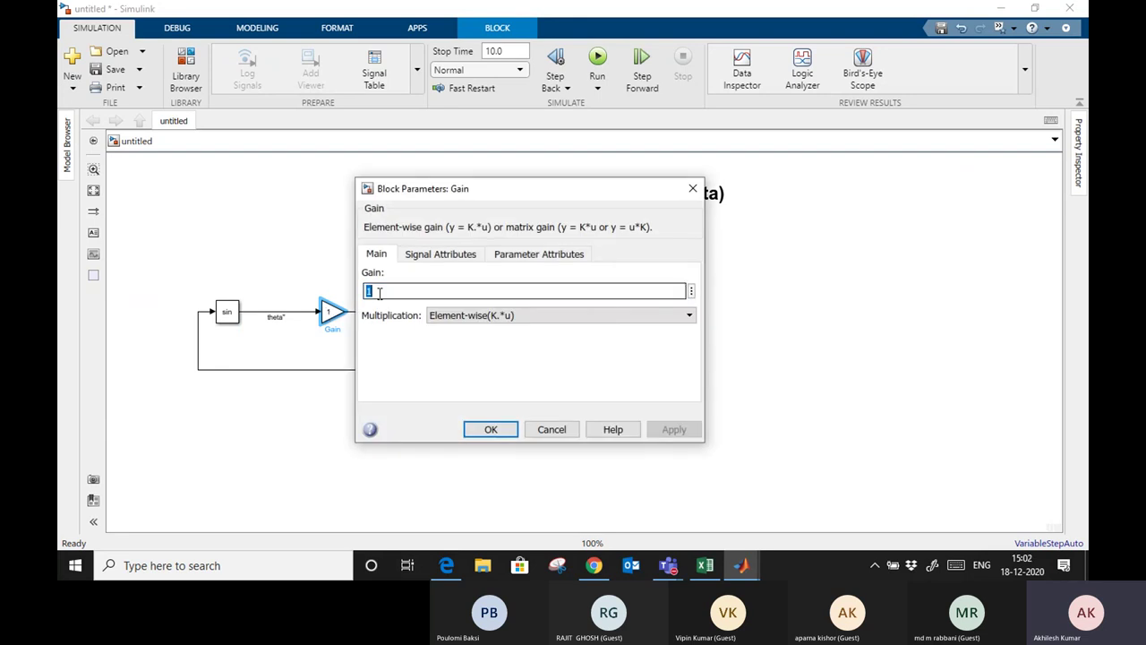
pyautogui.write('-9.8')
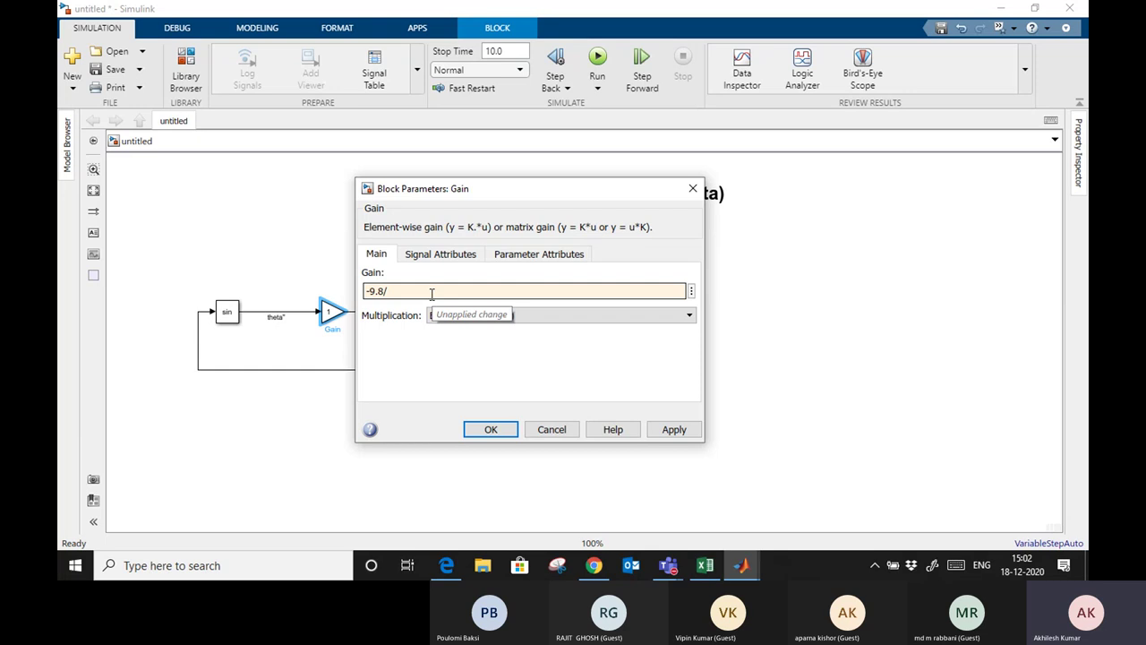
pyautogui.click(491, 429)
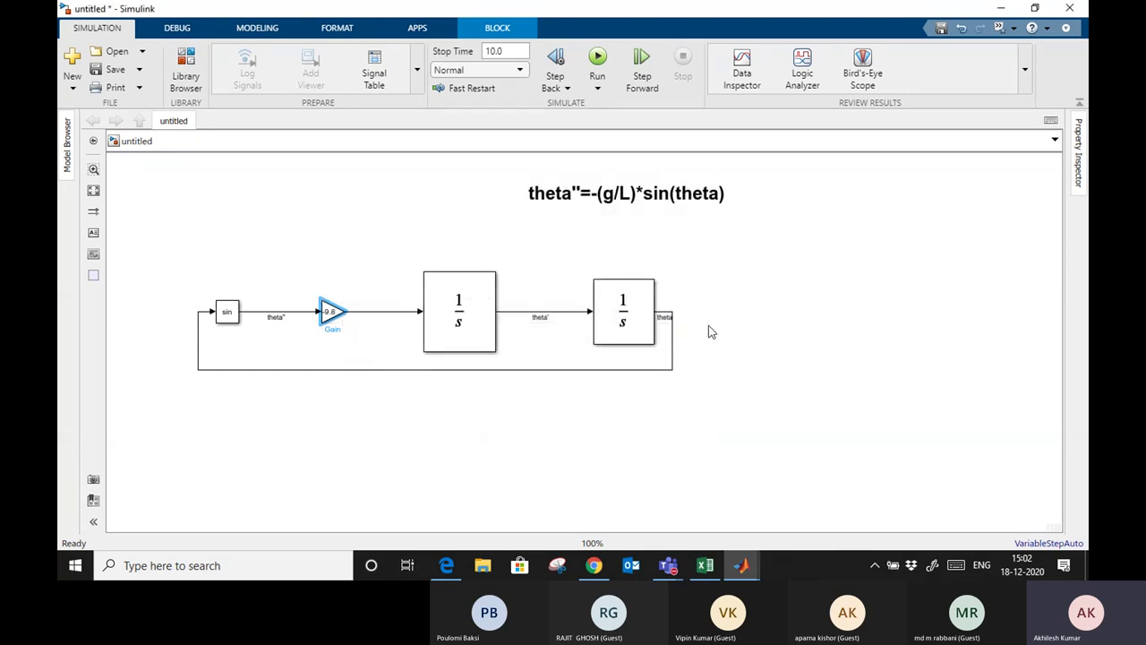
pyautogui.press('space')
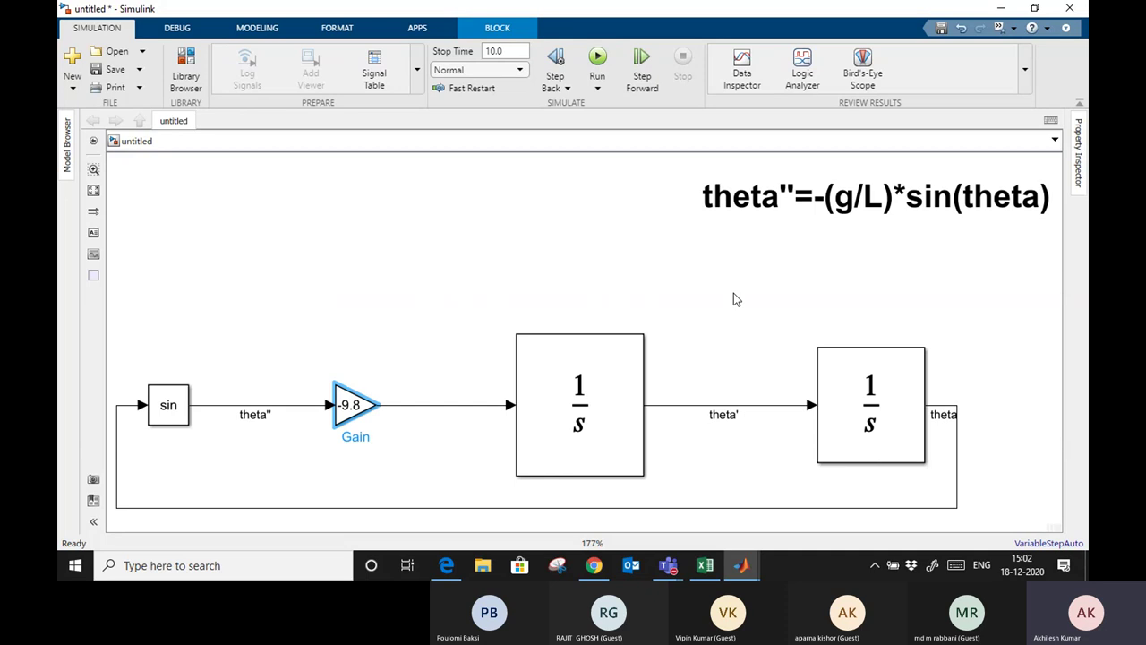
# Set the initial condition of the first integrator to .5
pyautogui.click(580, 411)
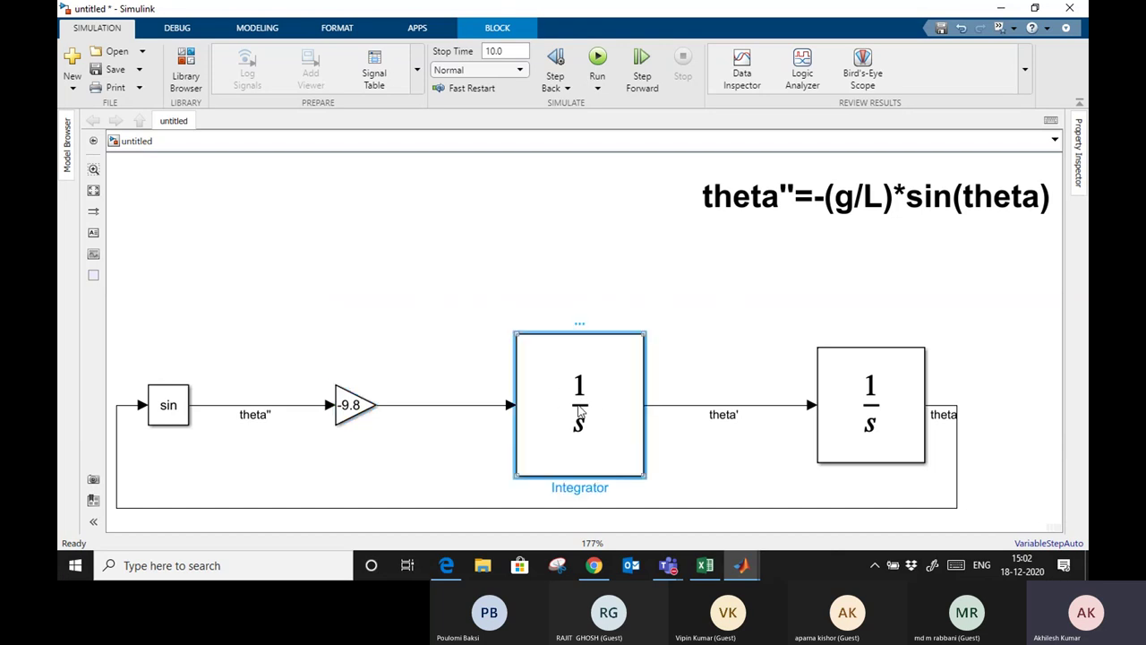
pyautogui.doubleClick(580, 411)
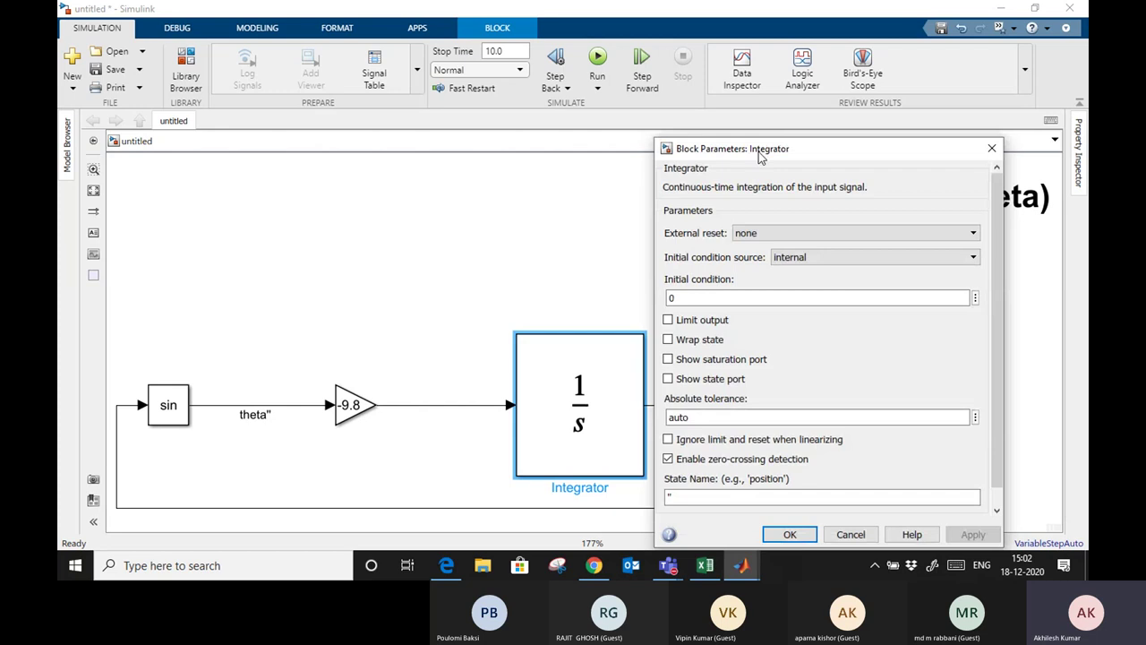
pyautogui.moveTo(759, 156); pyautogui.dragTo(723, 47)
pyautogui.doubleClick(657, 190)
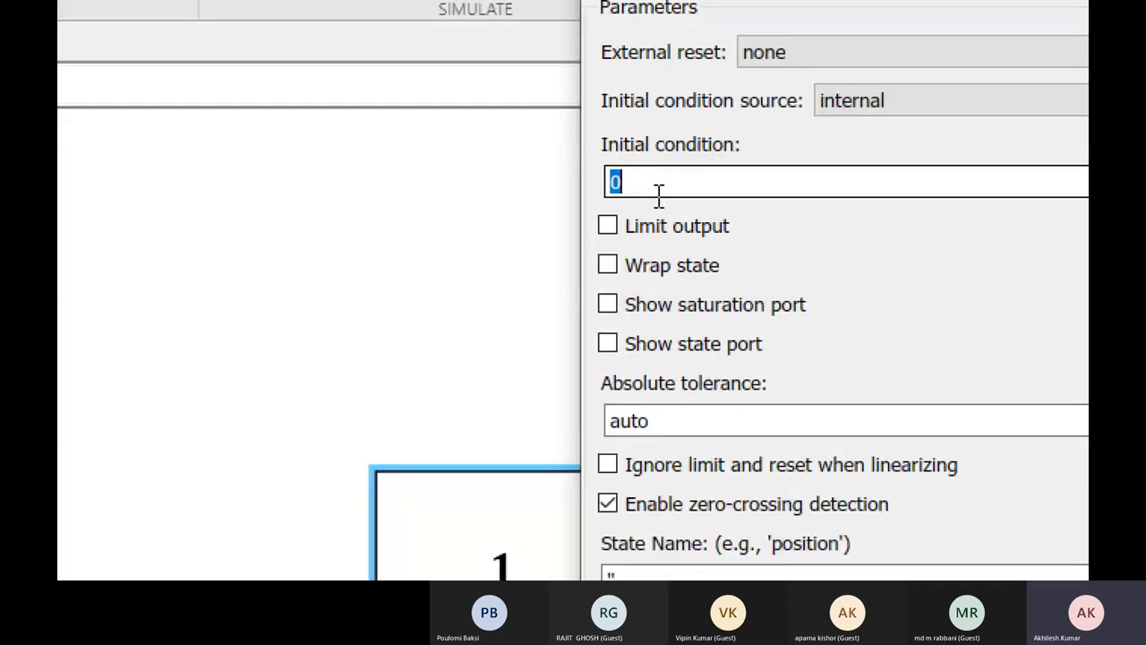
pyautogui.write('.5')
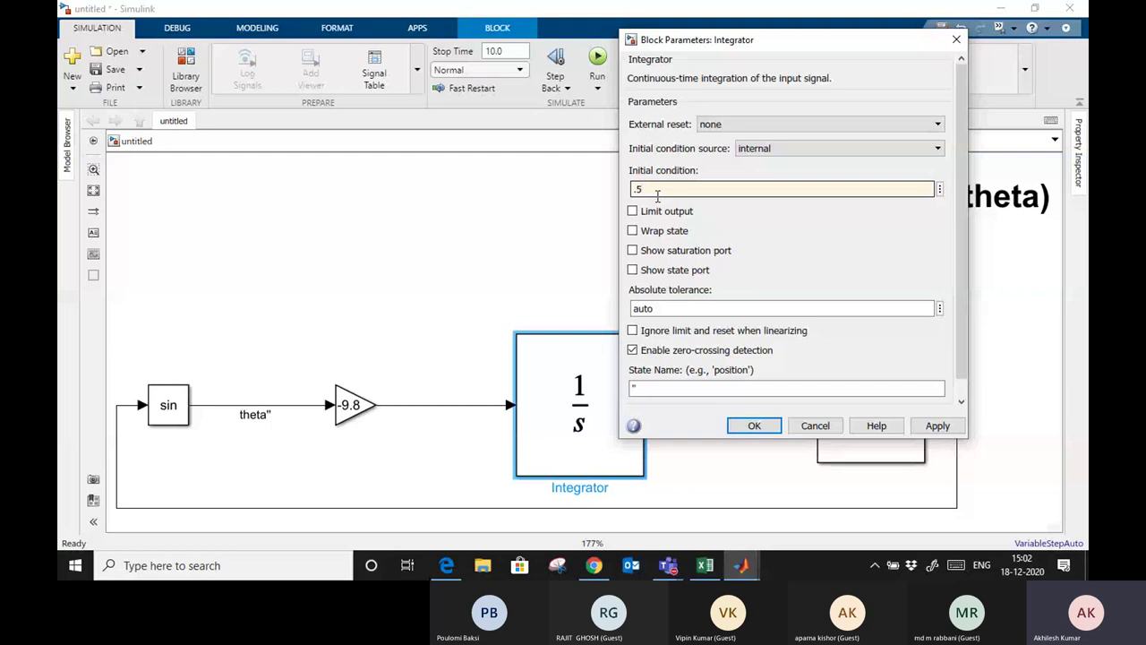
pyautogui.click(937, 426)
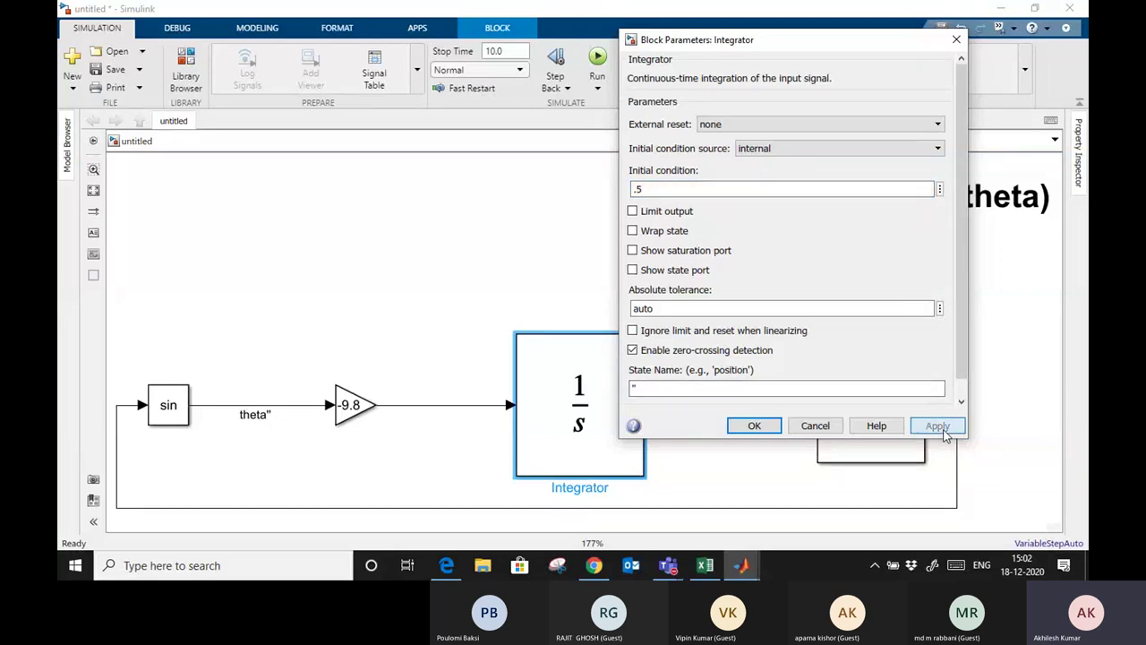
pyautogui.click(757, 426)
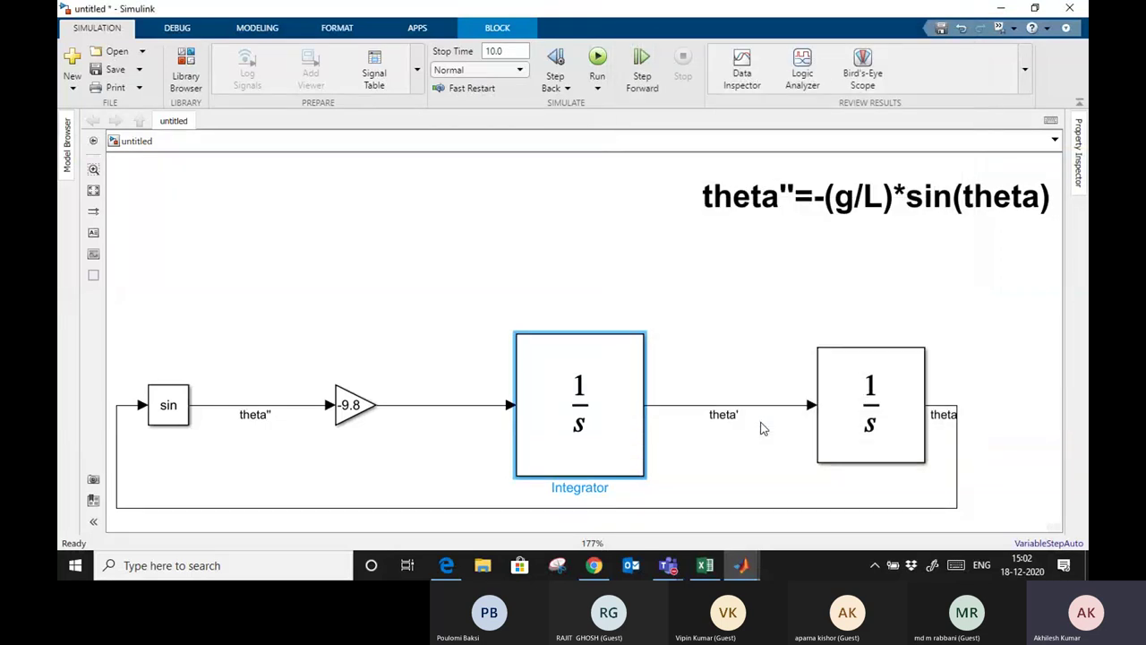
# Check the initial condition in the second integrator's block parameters
pyautogui.click(873, 412)
pyautogui.doubleClick(873, 412)
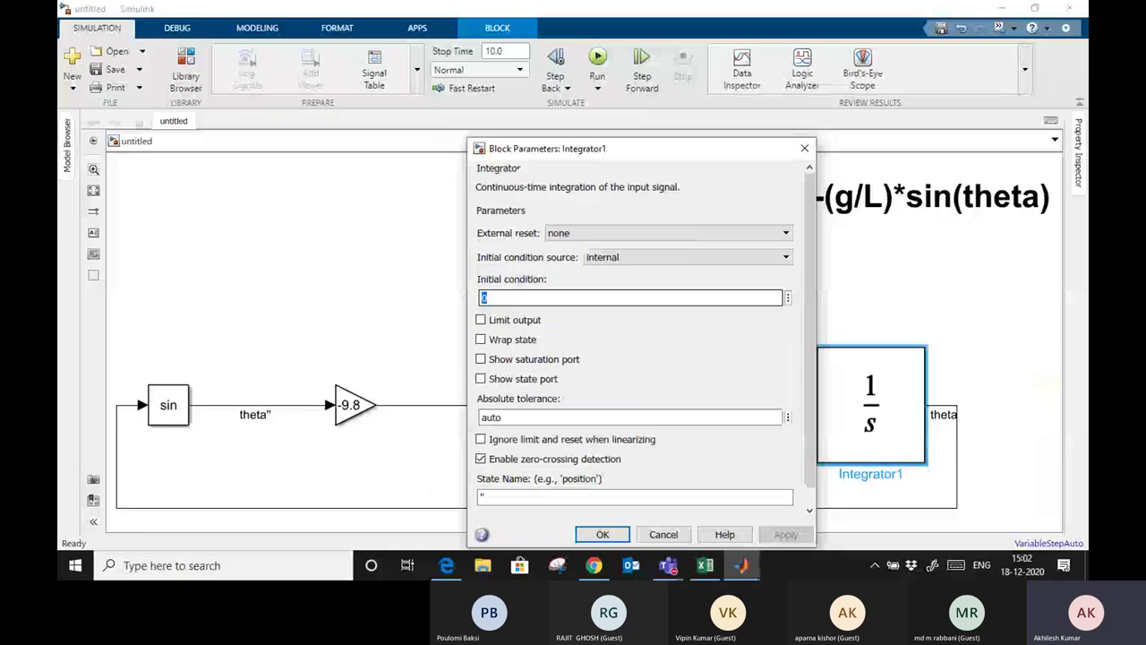
pyautogui.click(603, 534)
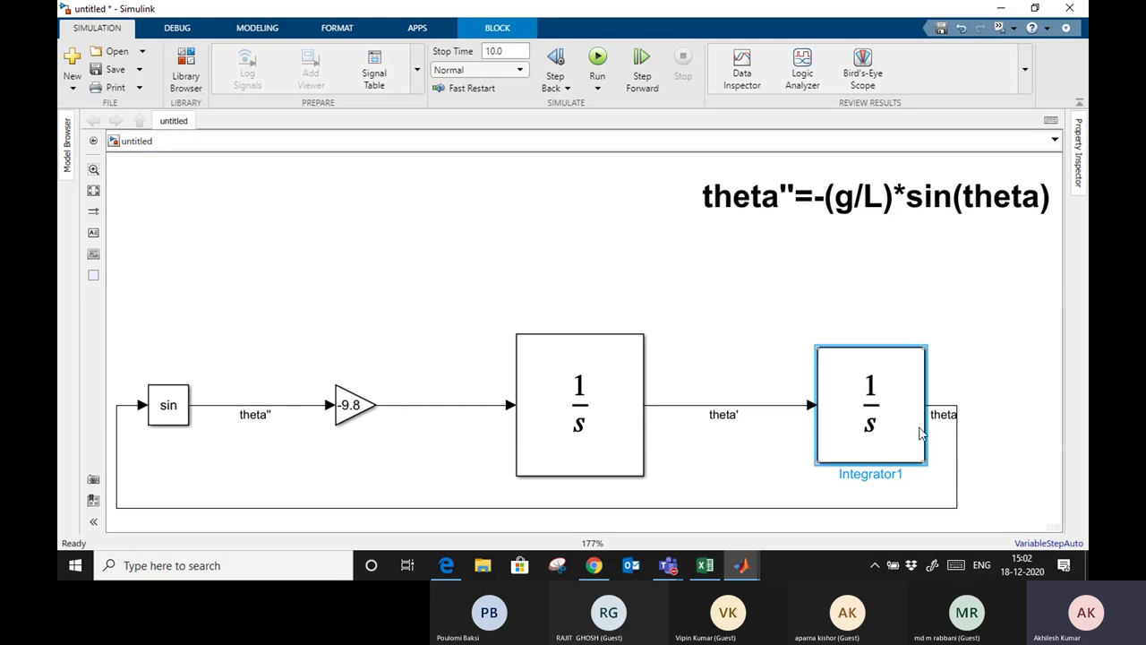
pyautogui.click(965, 329)
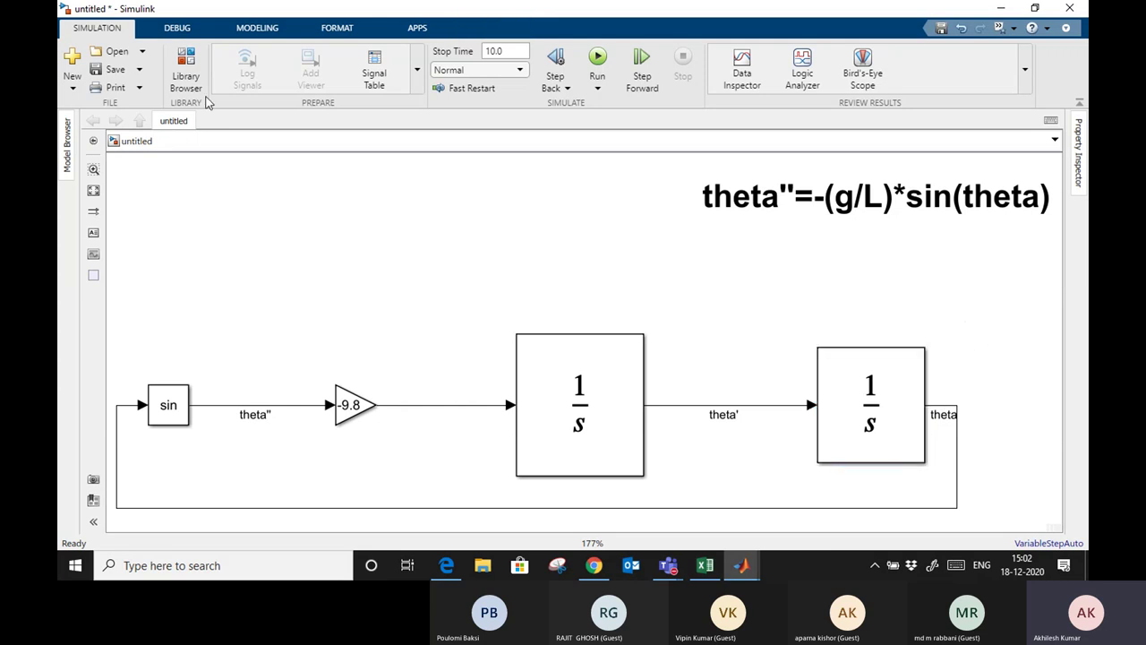
# Add a Scope block from the Simulink Sinks library and connect its input to the theta signal
pyautogui.click(185, 78)
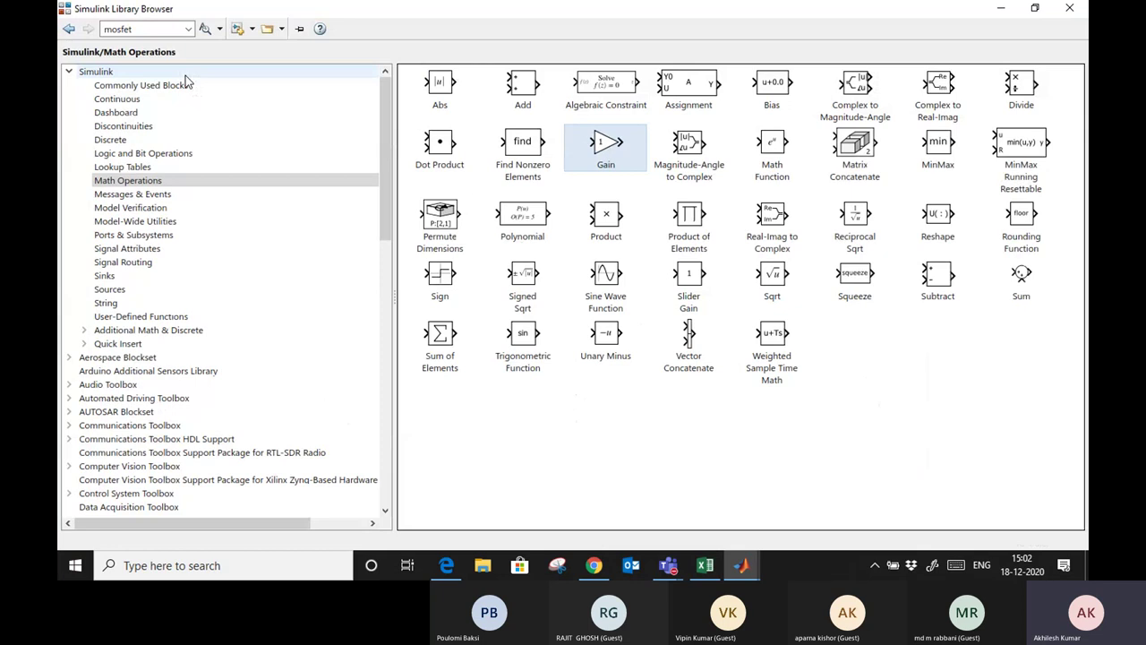
pyautogui.click(104, 275)
pyautogui.rightClick(759, 79)
pyautogui.click(799, 84)
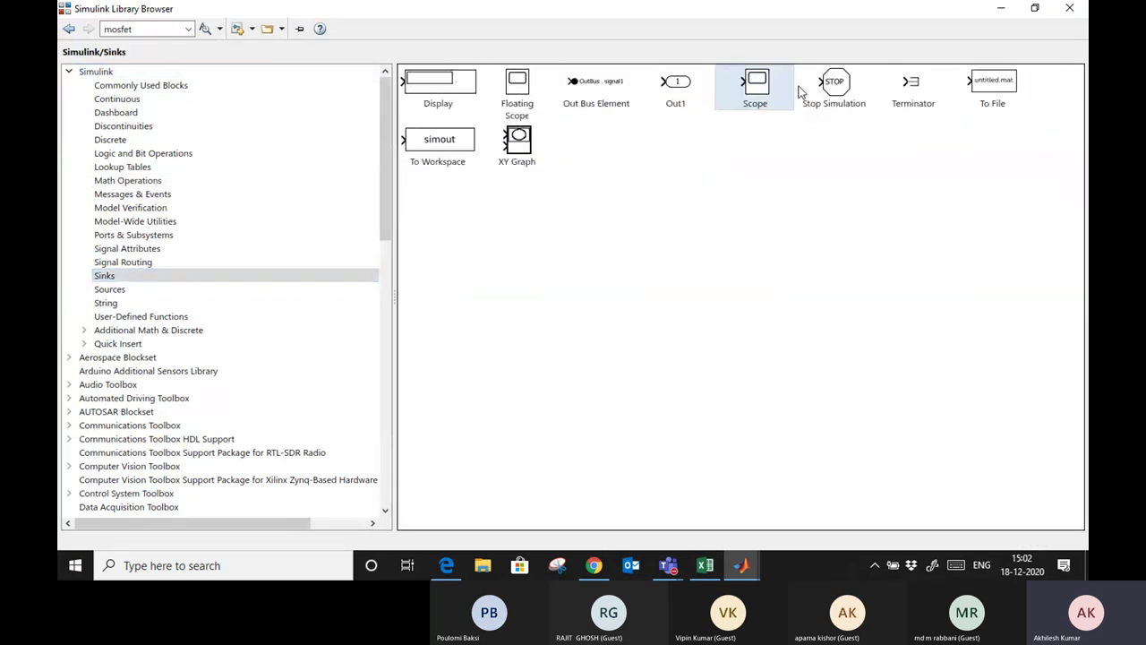
pyautogui.click(1001, 16)
pyautogui.moveTo(591, 337)
pyautogui.mouseDown()
pyautogui.moveTo(954, 273)
pyautogui.moveTo(1010, 281)
pyautogui.moveTo(959, 363)
pyautogui.moveTo(950, 404)
pyautogui.mouseUp()
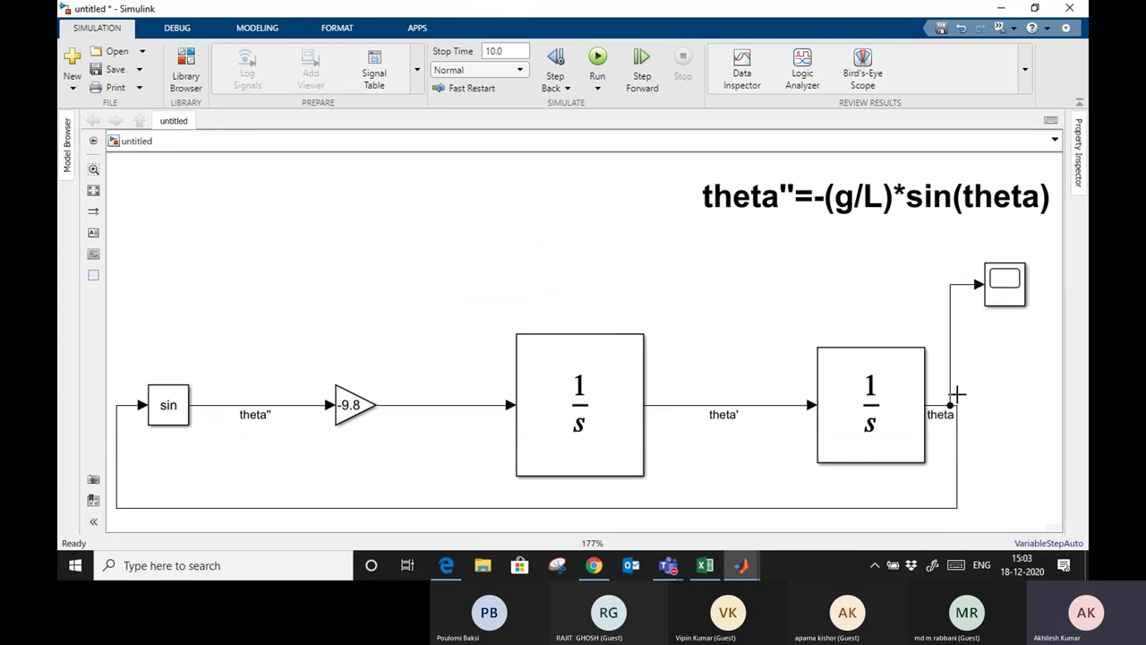
# Enlarge the Scope block and branch the theta' signal into it as a second input
pyautogui.moveTo(985, 264); pyautogui.dragTo(956, 235)
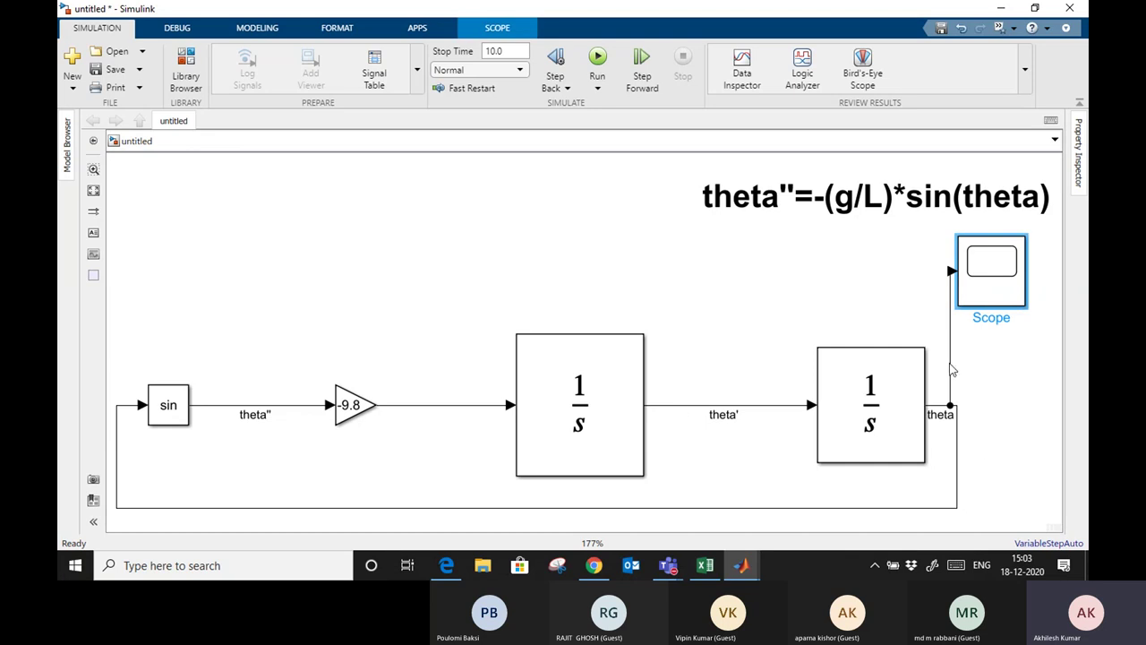
pyautogui.click(679, 407)
pyautogui.moveTo(679, 408); pyautogui.dragTo(962, 291)
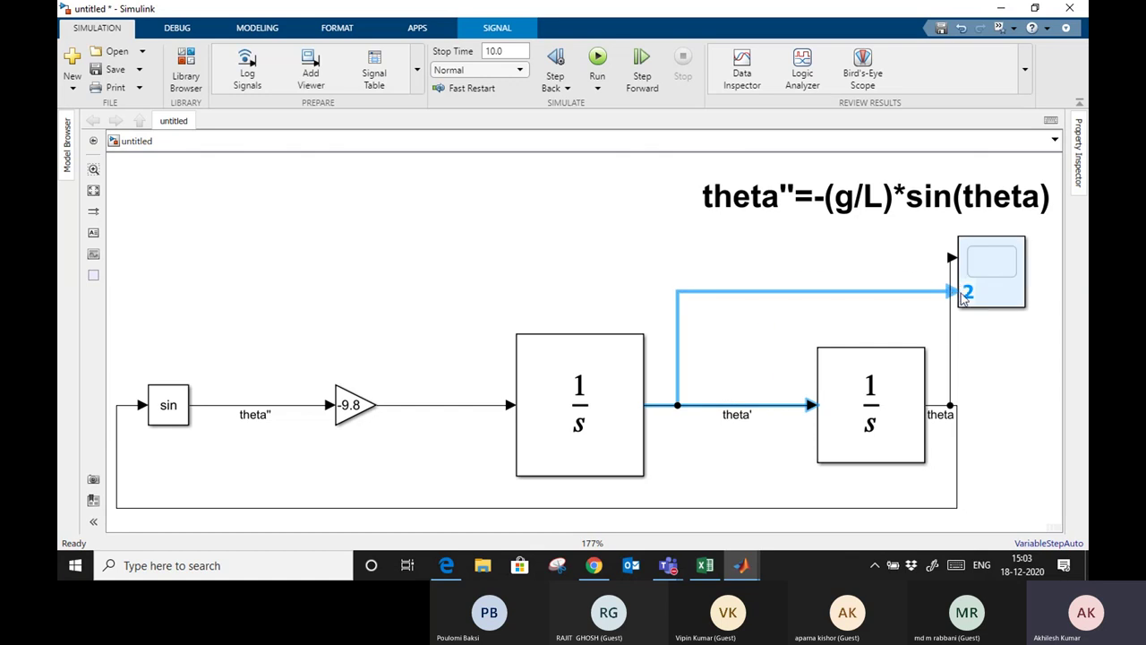
# Change the Scope's layout to two displays stacked one above the other, and close the Scope window
pyautogui.click(1000, 291)
pyautogui.doubleClick(1000, 291)
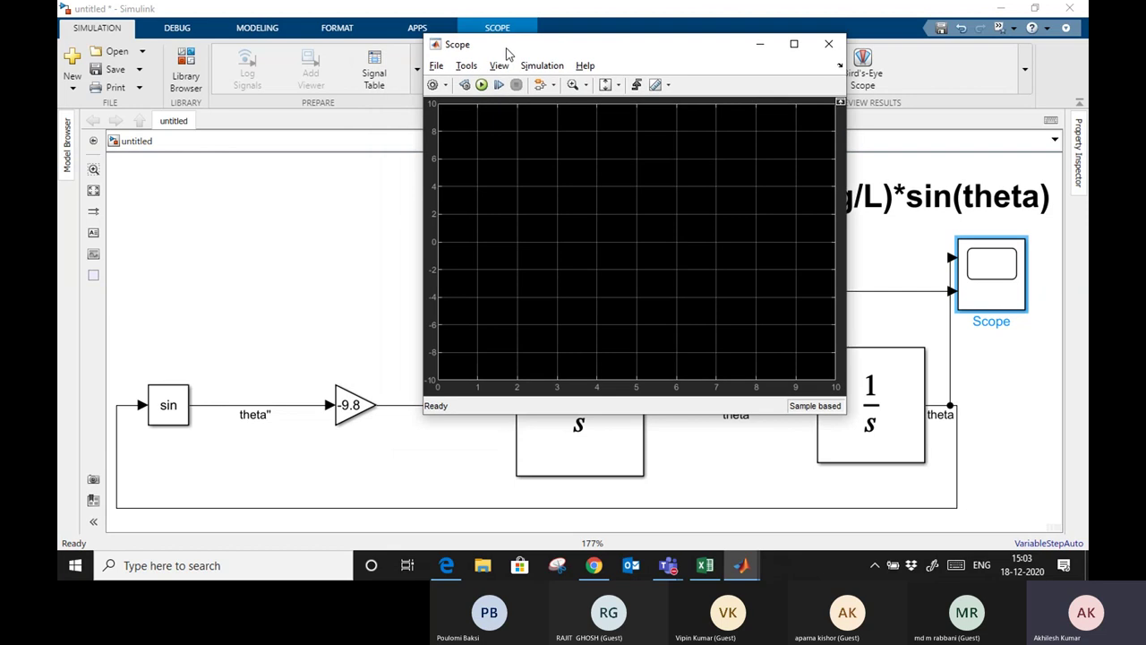
pyautogui.click(447, 85)
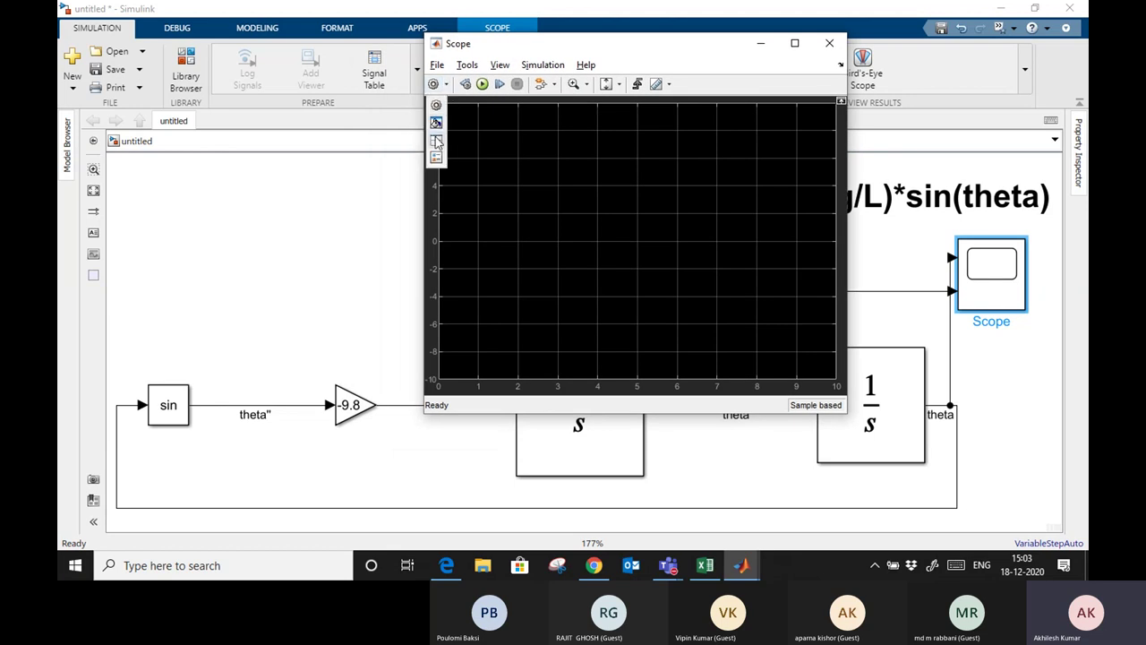
pyautogui.click(436, 140)
pyautogui.click(448, 181)
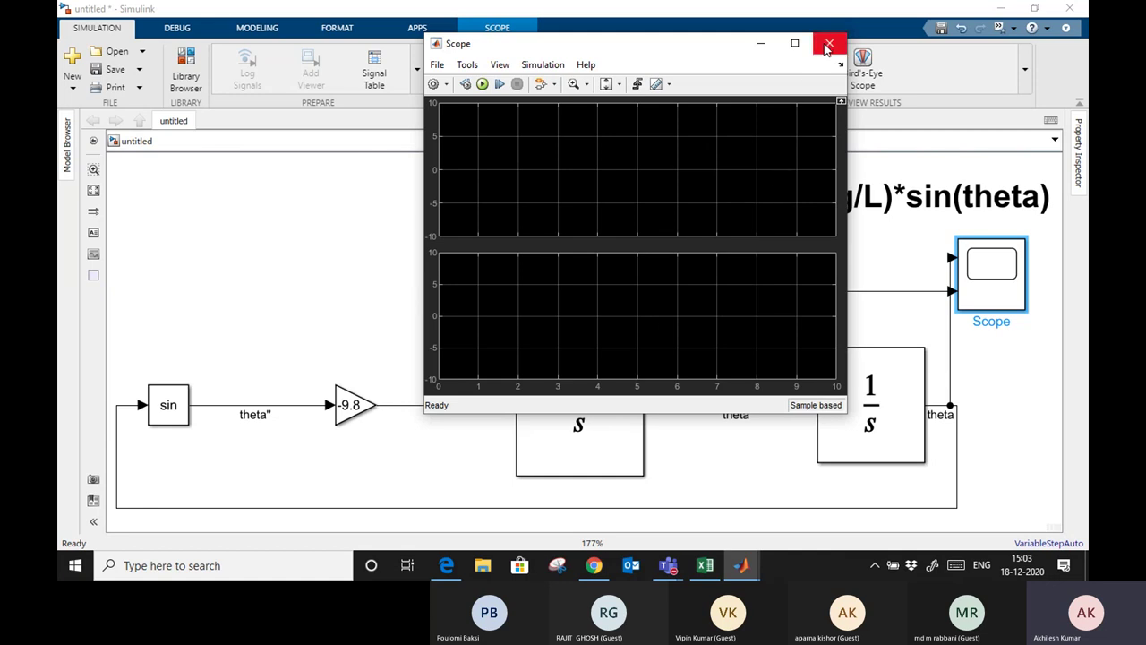
pyautogui.click(830, 43)
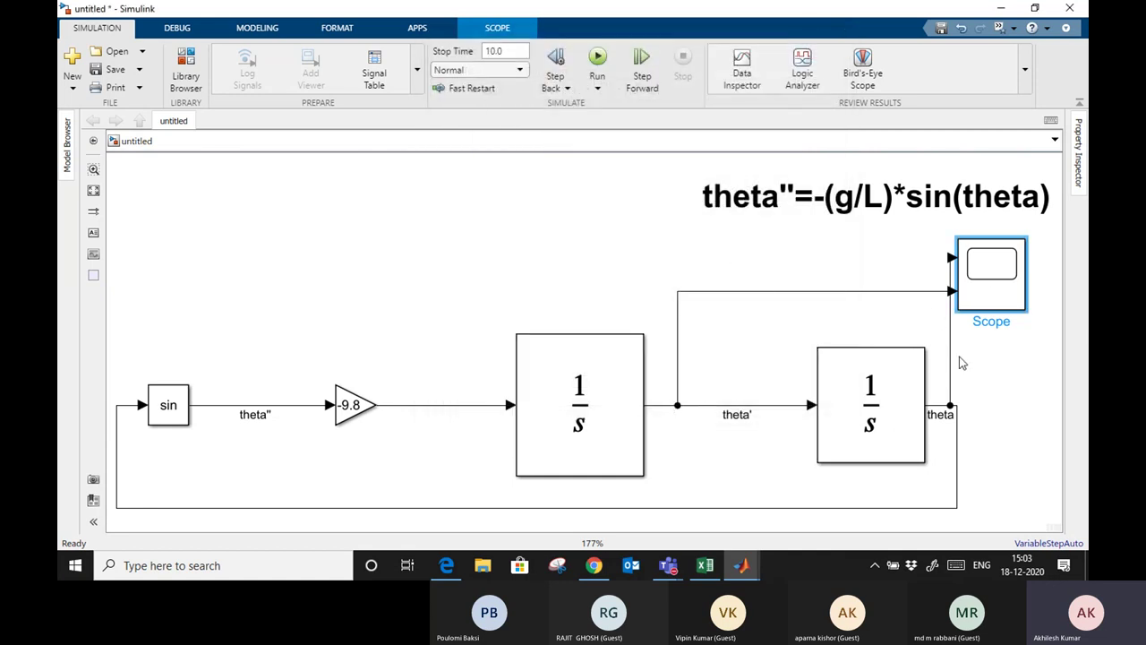
# Set the model's solver to ode45 (Dormand-Prince) in the configuration parameters and apply it
pyautogui.click(657, 280)
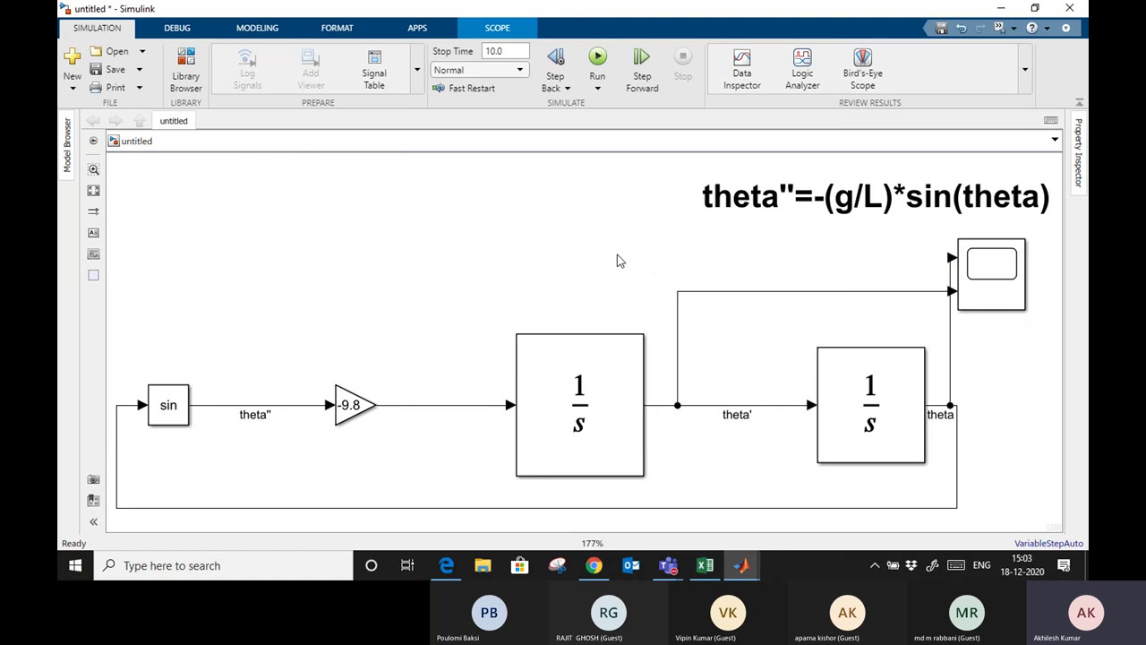
pyautogui.click(258, 28)
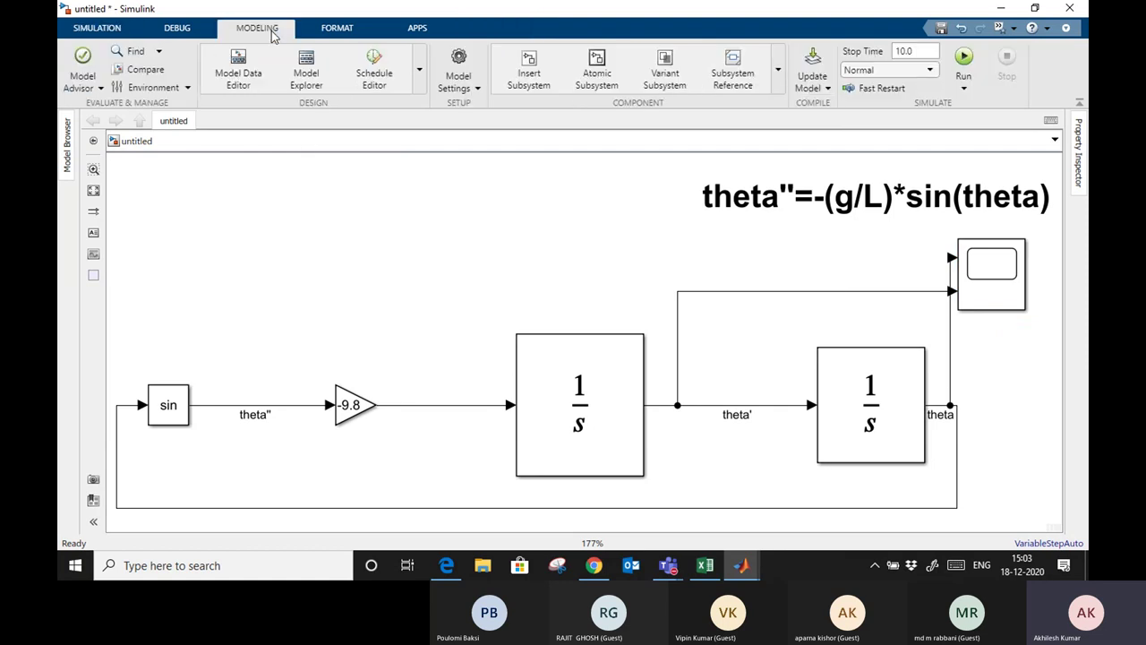
pyautogui.click(461, 63)
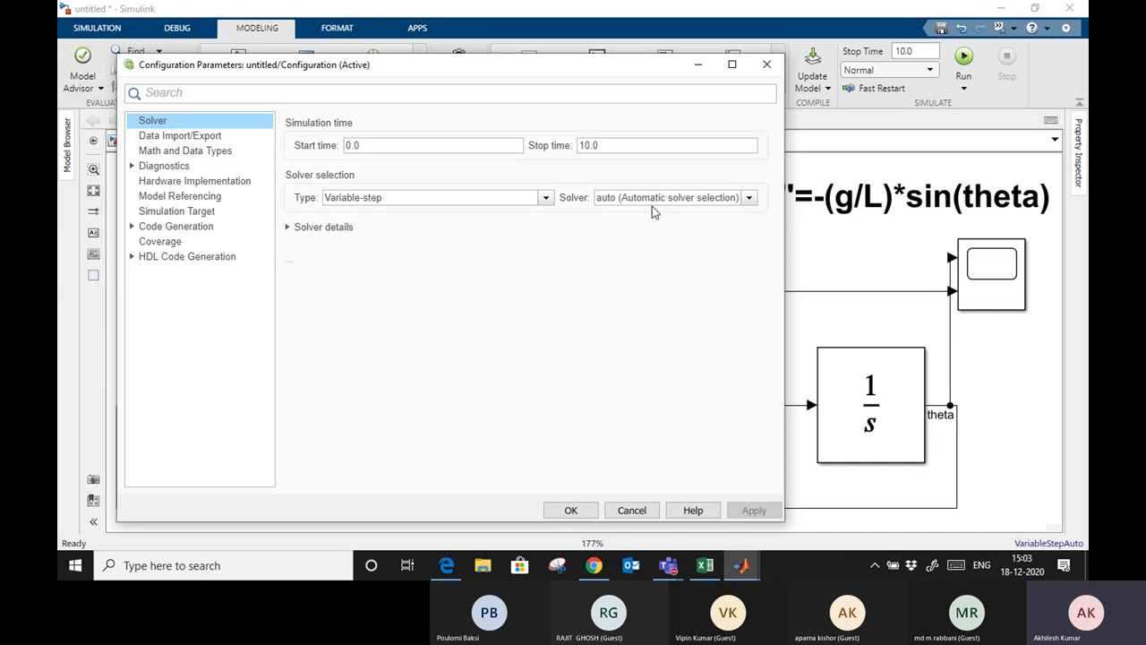
pyautogui.click(653, 198)
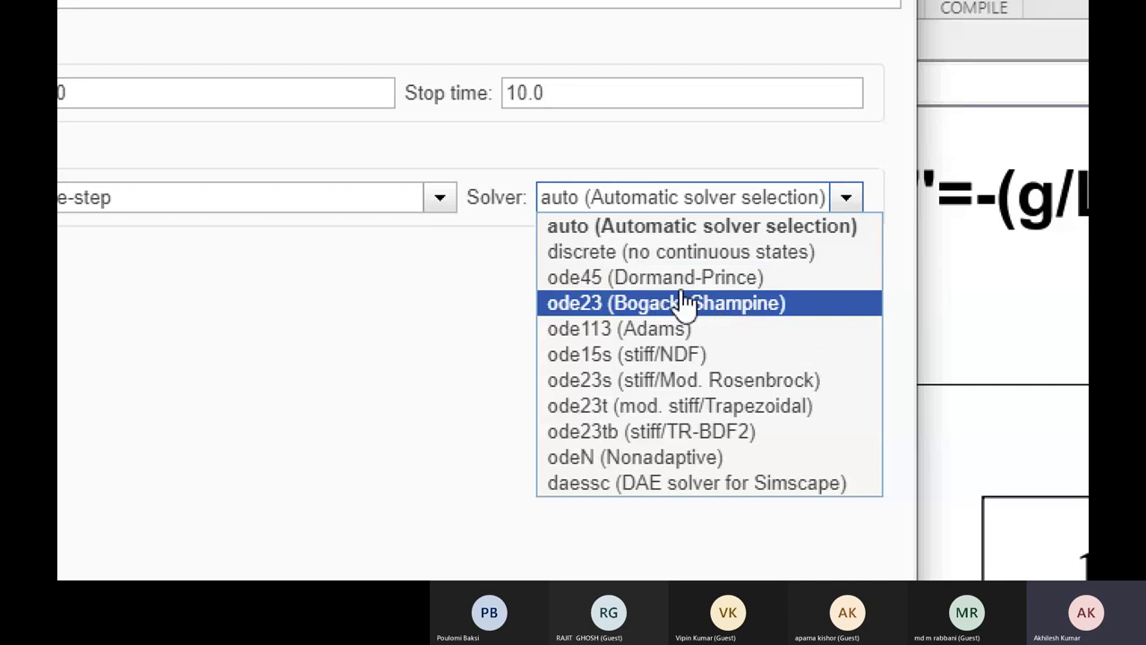
pyautogui.click(638, 285)
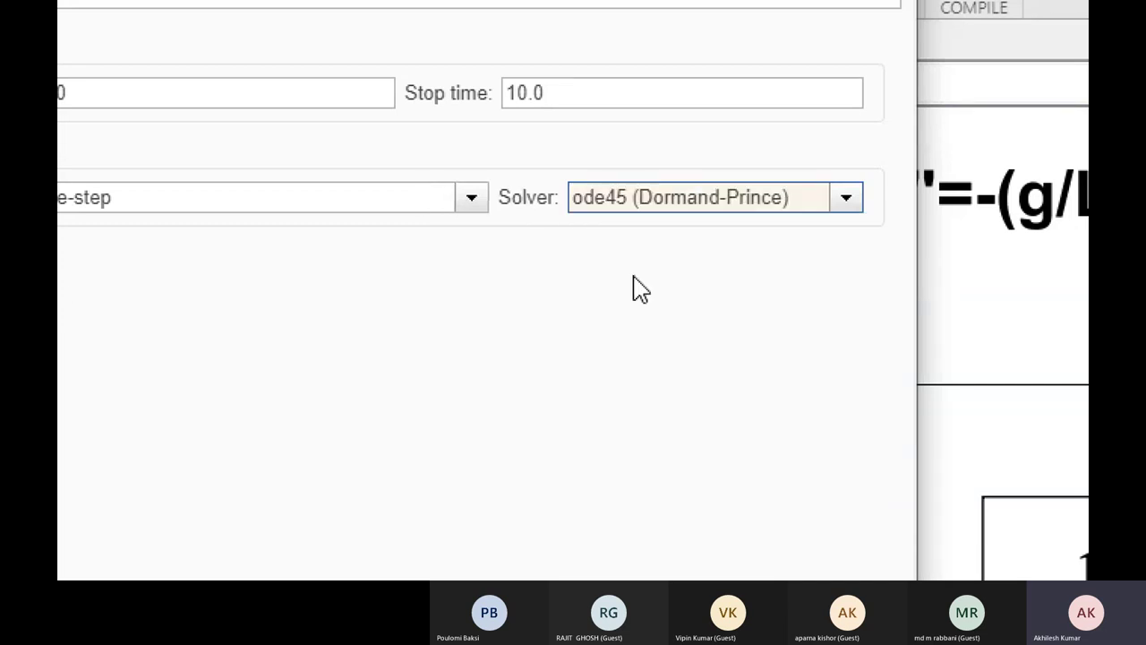
pyautogui.click(754, 509)
pyautogui.click(571, 511)
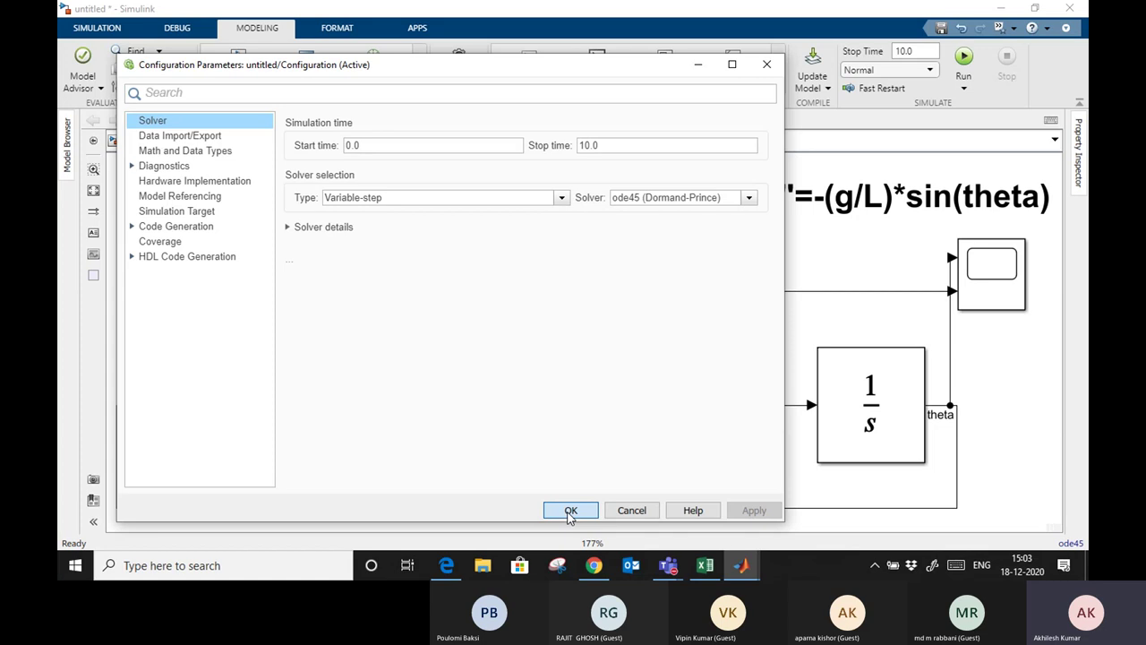
# Run the simulation with the Scope open to plot theta and theta', then minimize the Scope window
pyautogui.click(97, 28)
pyautogui.click(510, 50)
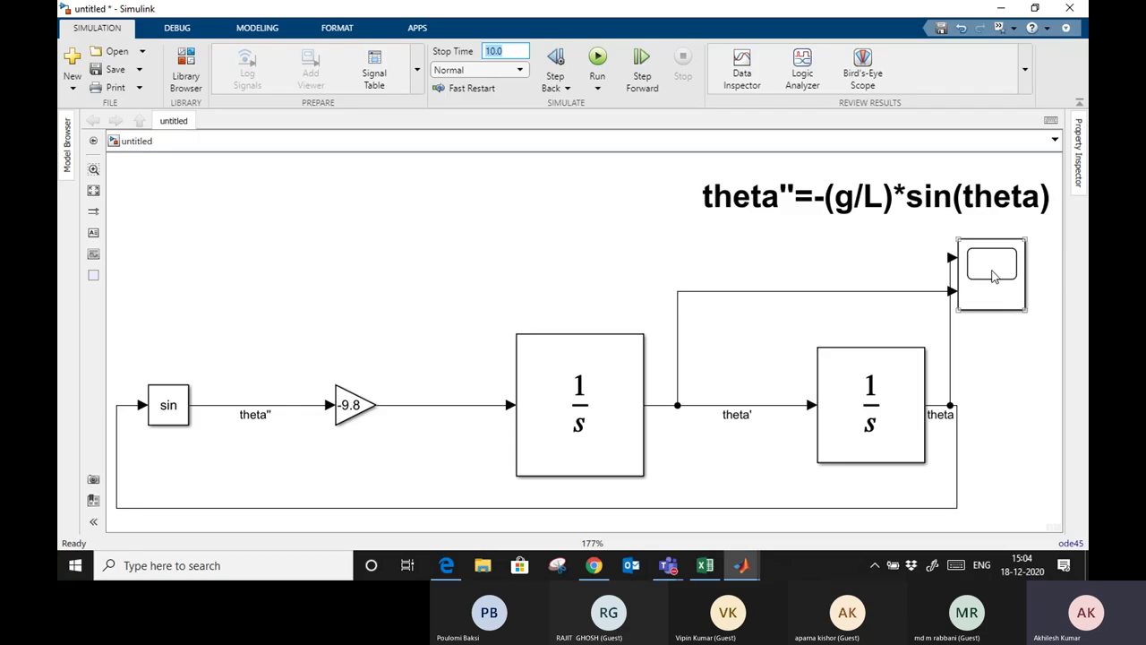
pyautogui.doubleClick(994, 277)
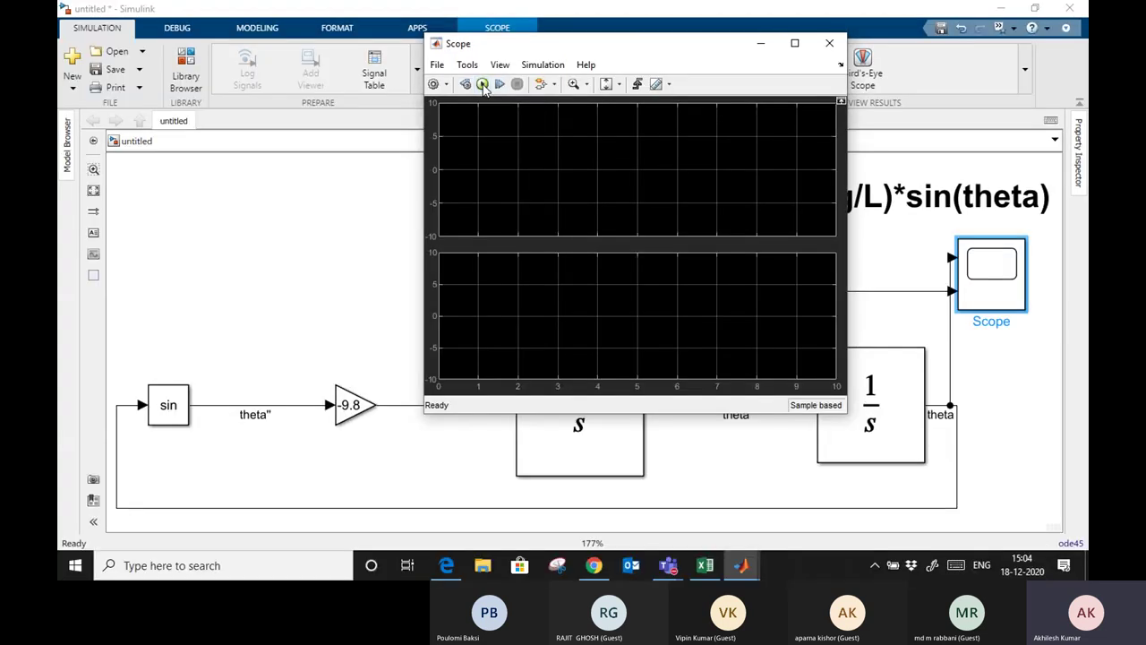
pyautogui.click(481, 84)
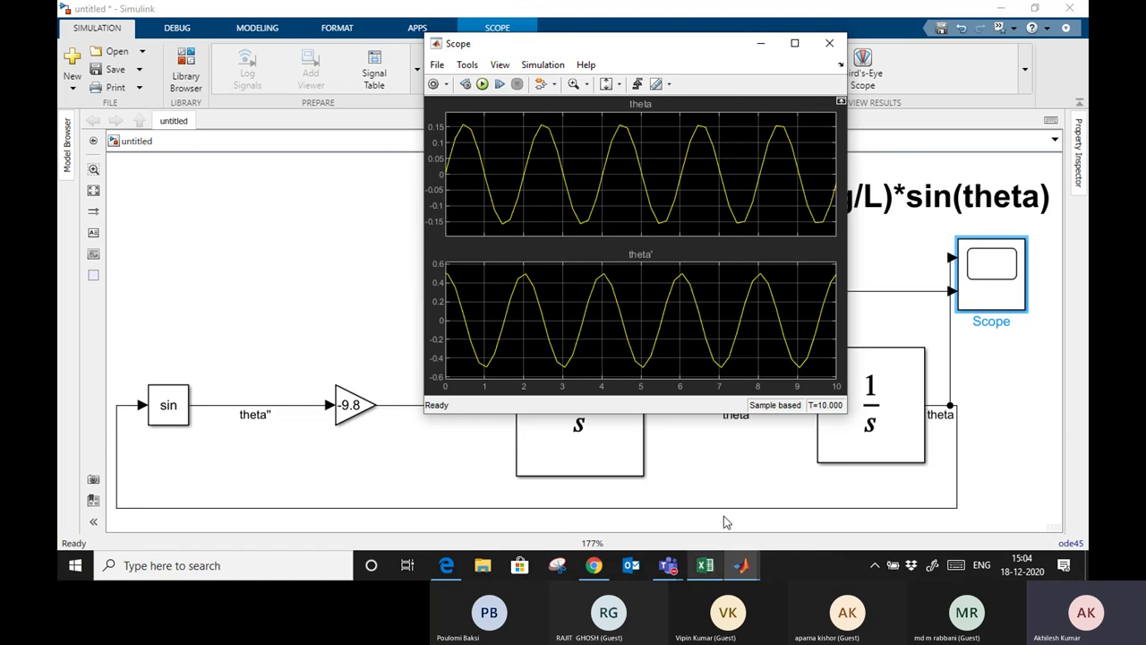
pyautogui.click(760, 43)
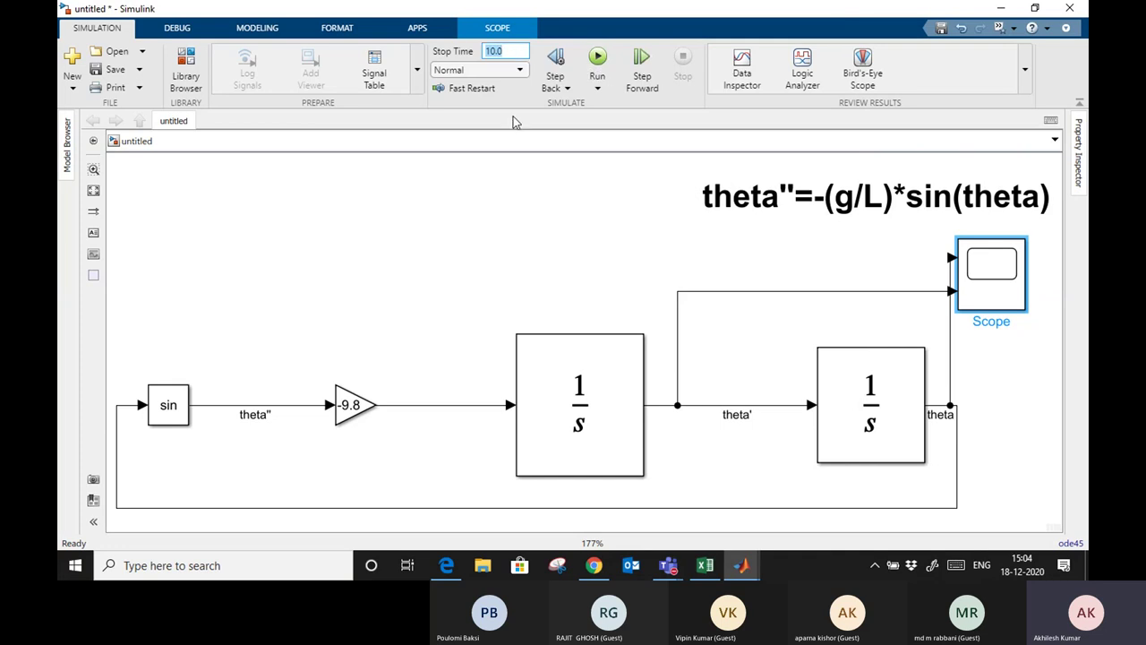
# Set the simulation stop time of the pendulum model to 5
pyautogui.doubleClick(582, 401)
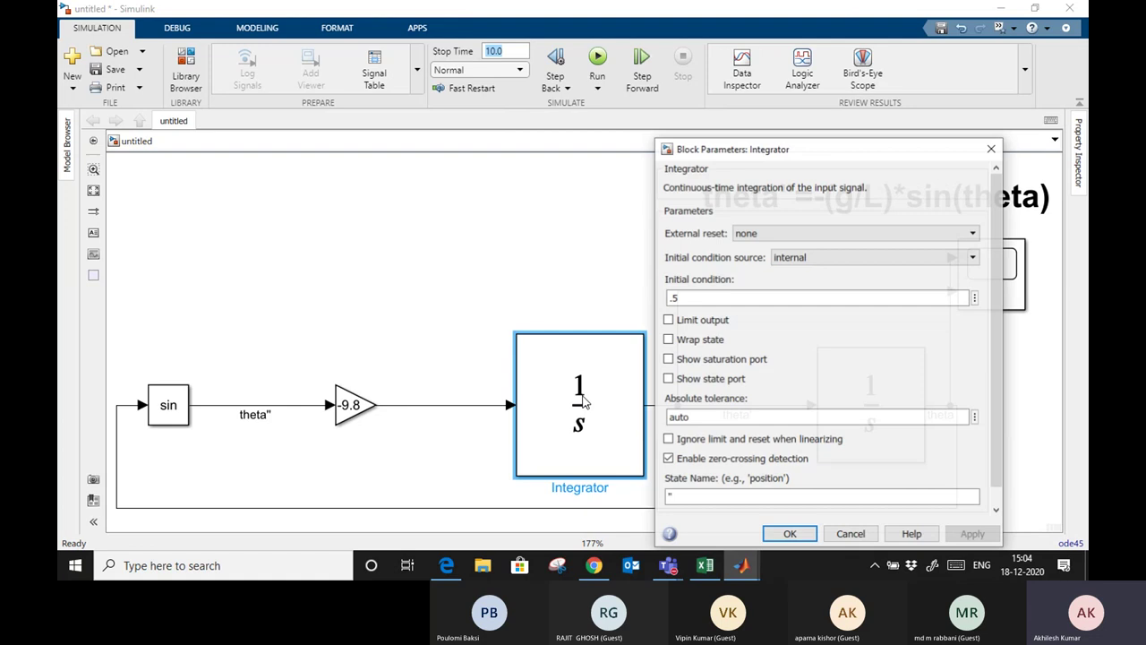
pyautogui.click(504, 52)
pyautogui.click(504, 52)
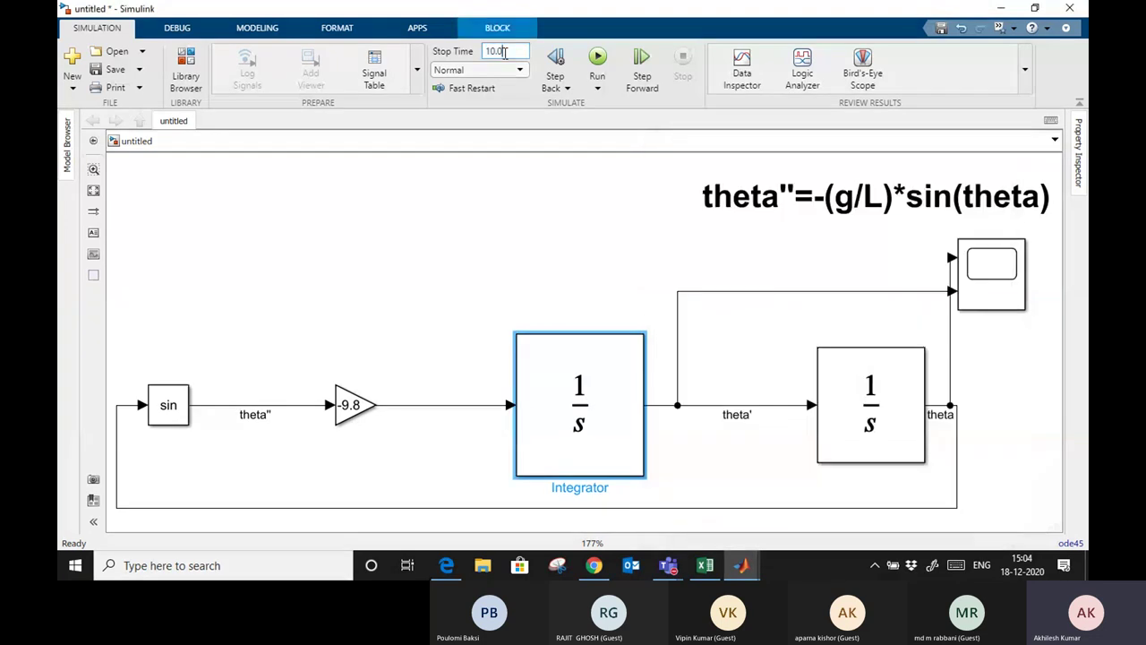
pyautogui.write('5')
pyautogui.doubleClick(510, 52)
pyautogui.write('5')
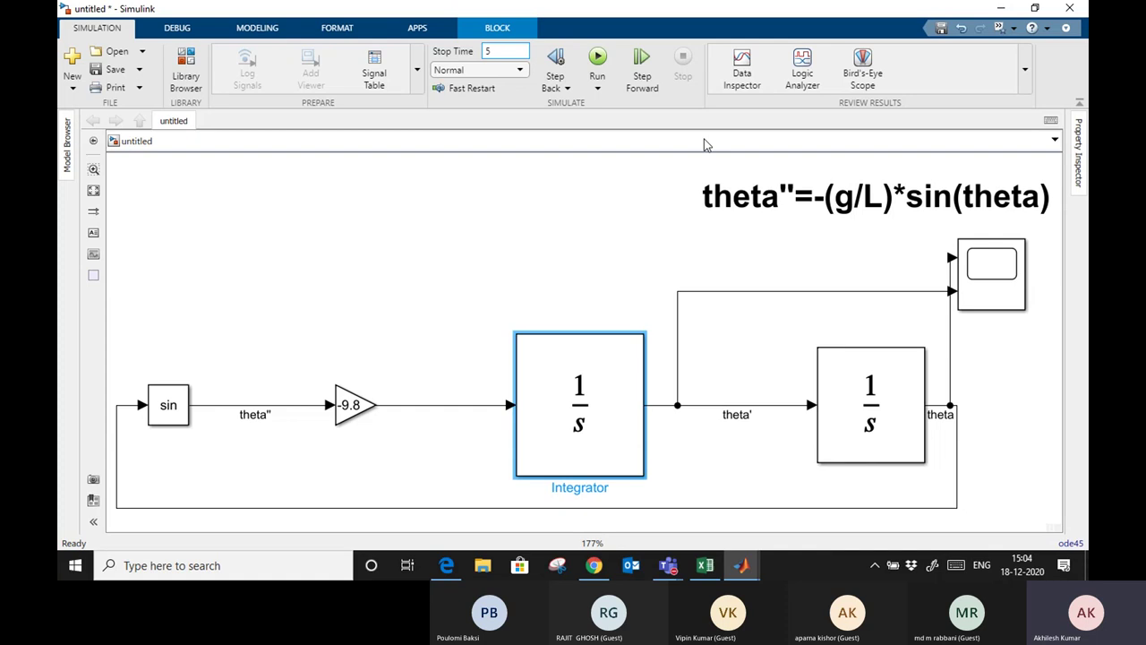
# Open the Scope and rerun the simulation to plot theta and theta' over the new time span
pyautogui.click(992, 277)
pyautogui.doubleClick(992, 278)
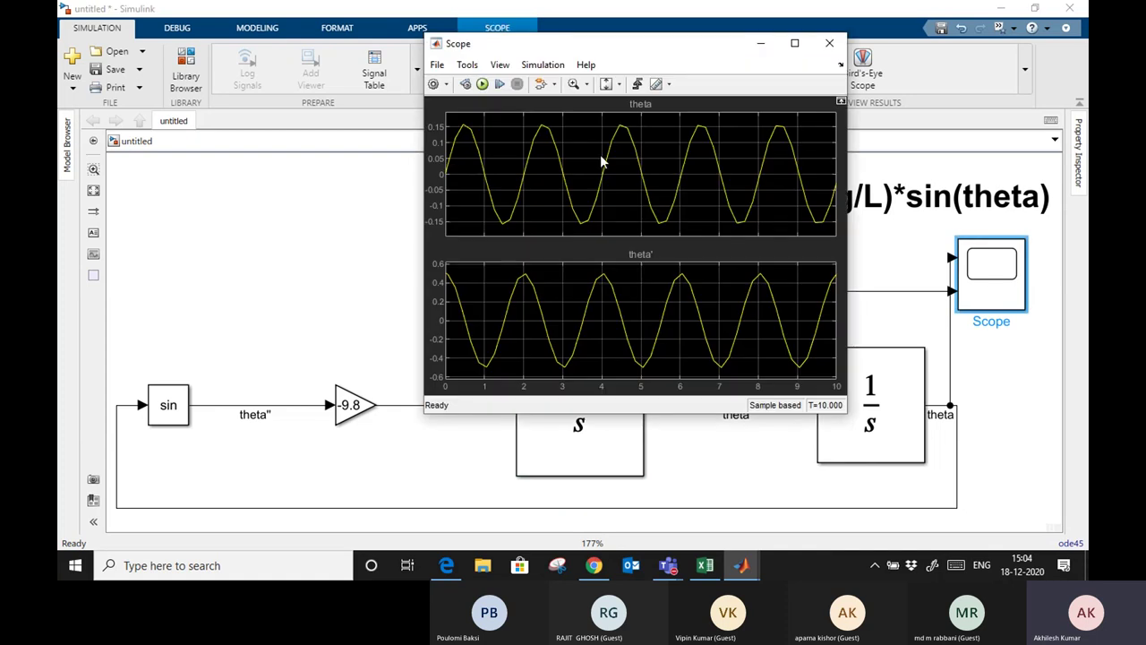
pyautogui.click(483, 84)
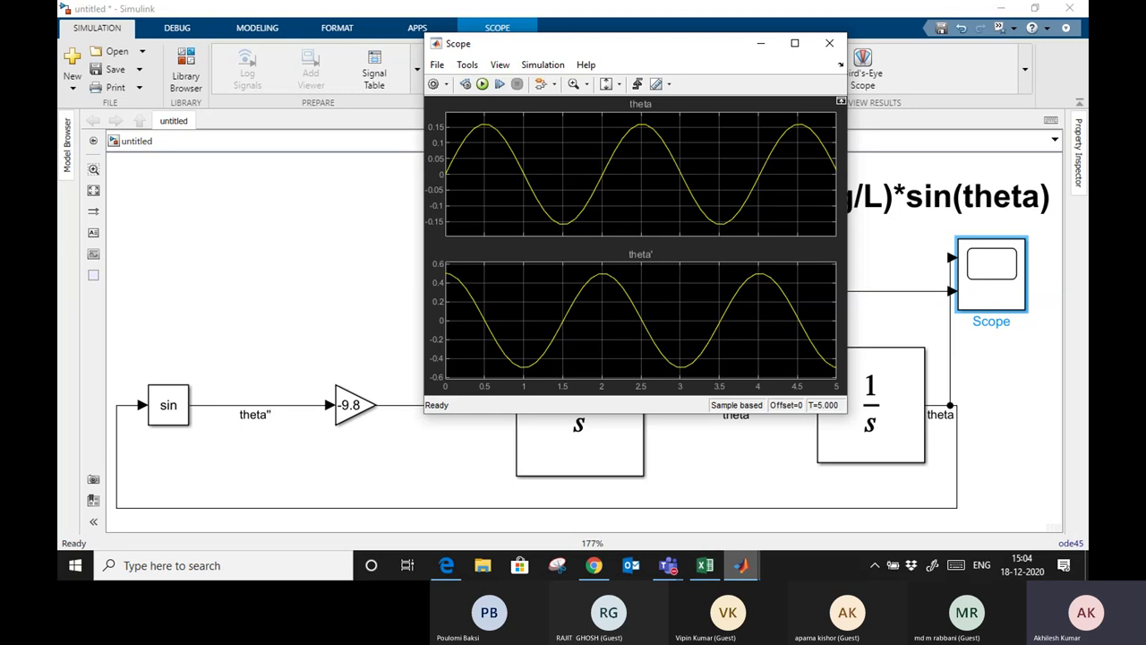
# View the displacement and velocity curves in Figure 1 for comparison with the Scope, then minimize the figure
pyautogui.moveTo(742, 565)
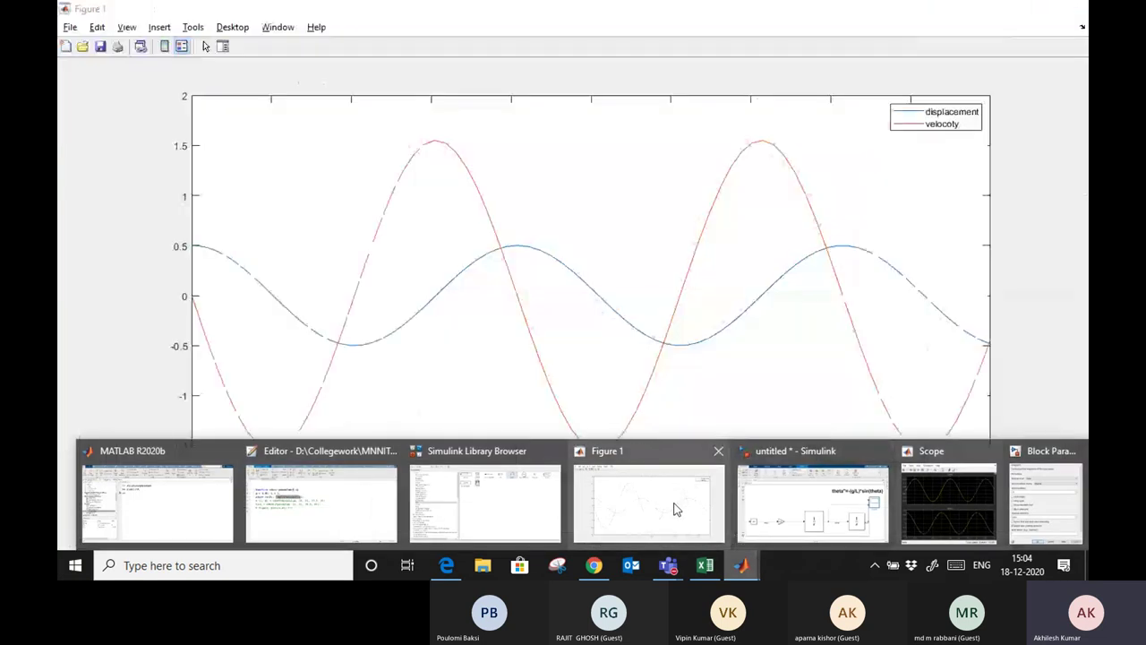
pyautogui.click(679, 509)
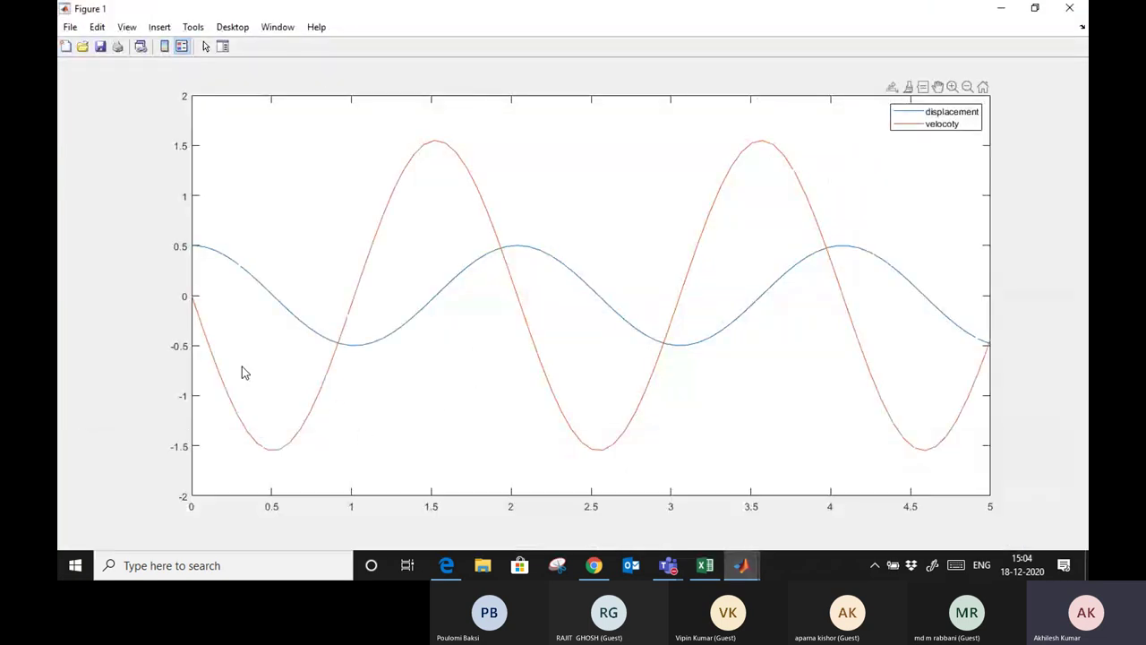
pyautogui.click(1001, 11)
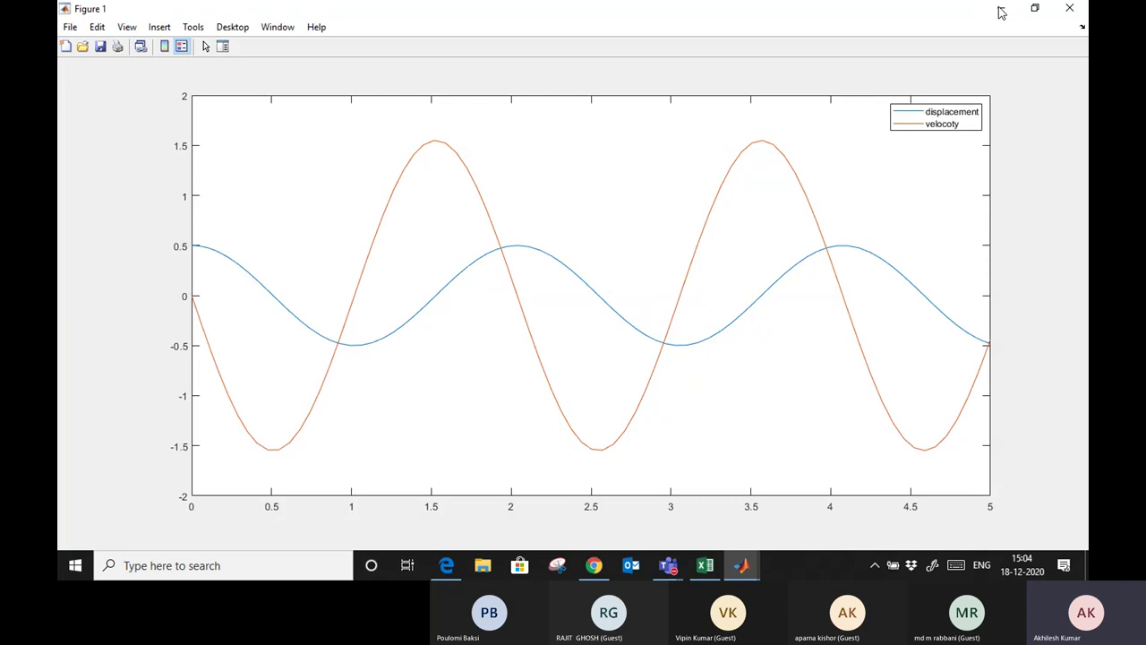
# Switch to the MATLAB main window and open pendulum.m from the current folder in the Editor
pyautogui.hotkey('alt', 'Tab')
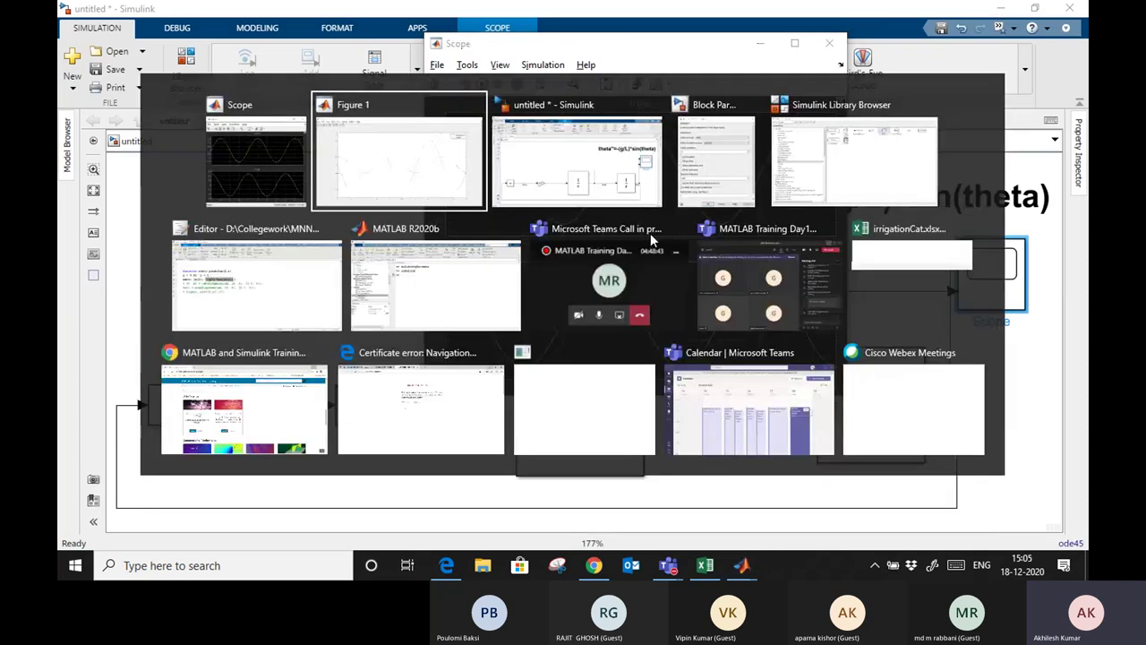
pyautogui.hotkey('alt', 'Tab')
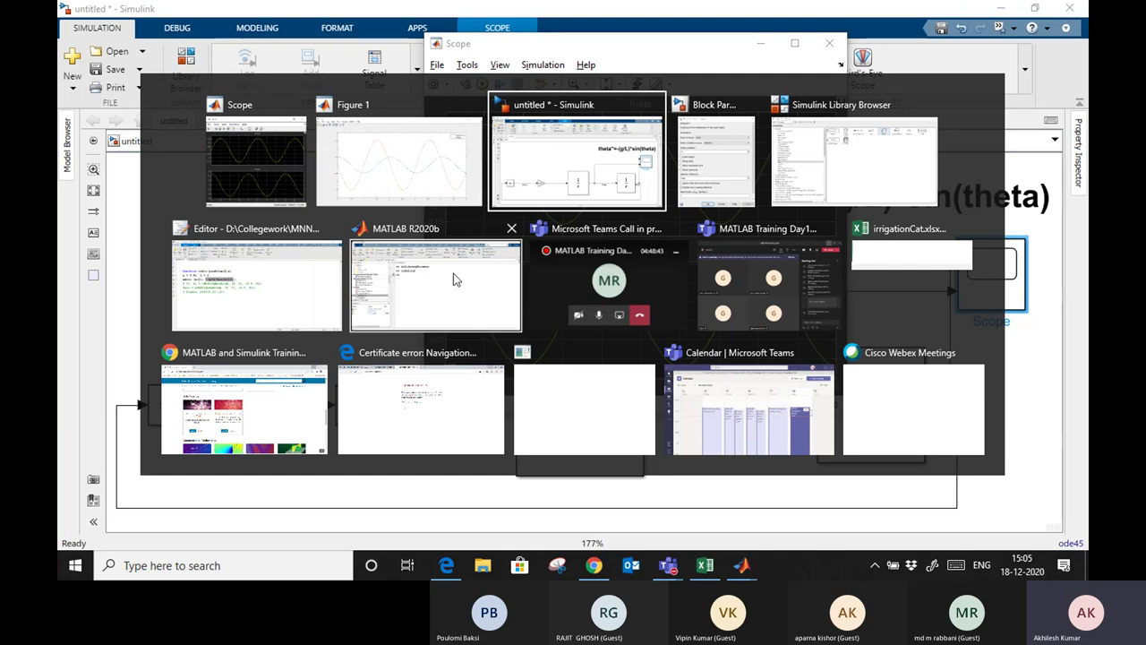
pyautogui.click(416, 280)
pyautogui.moveTo(292, 233); pyautogui.dragTo(269, 256)
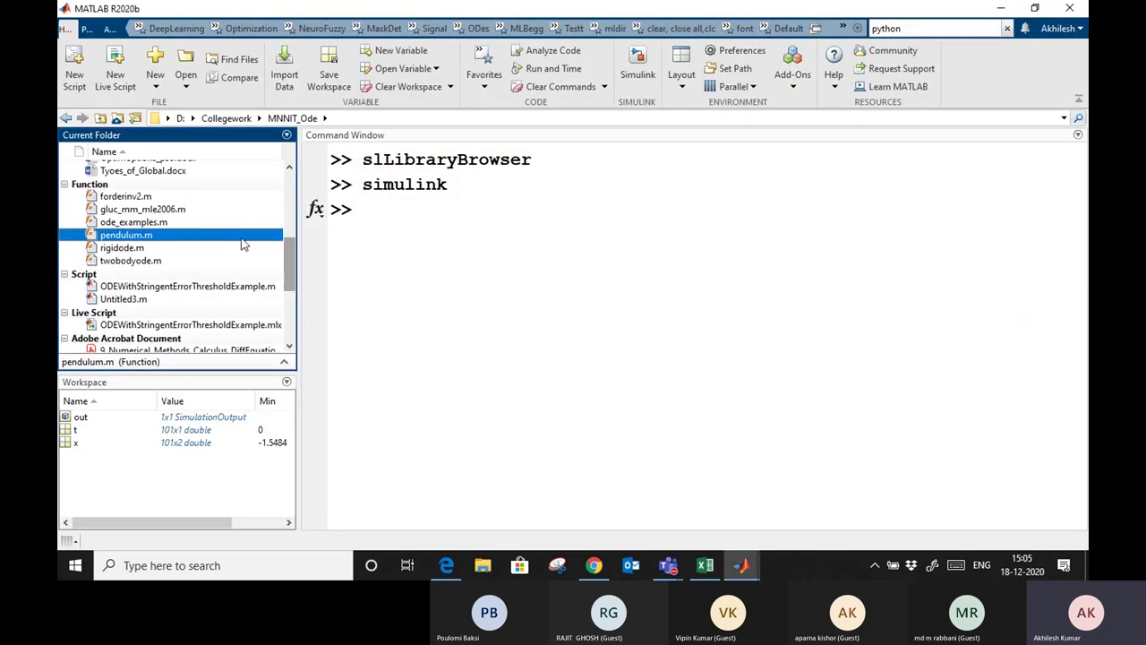
pyautogui.doubleClick(190, 236)
# Examine the pendulum function's name, input x, output xdot and the two state-derivative expressions
pyautogui.moveTo(259, 235); pyautogui.dragTo(431, 235)
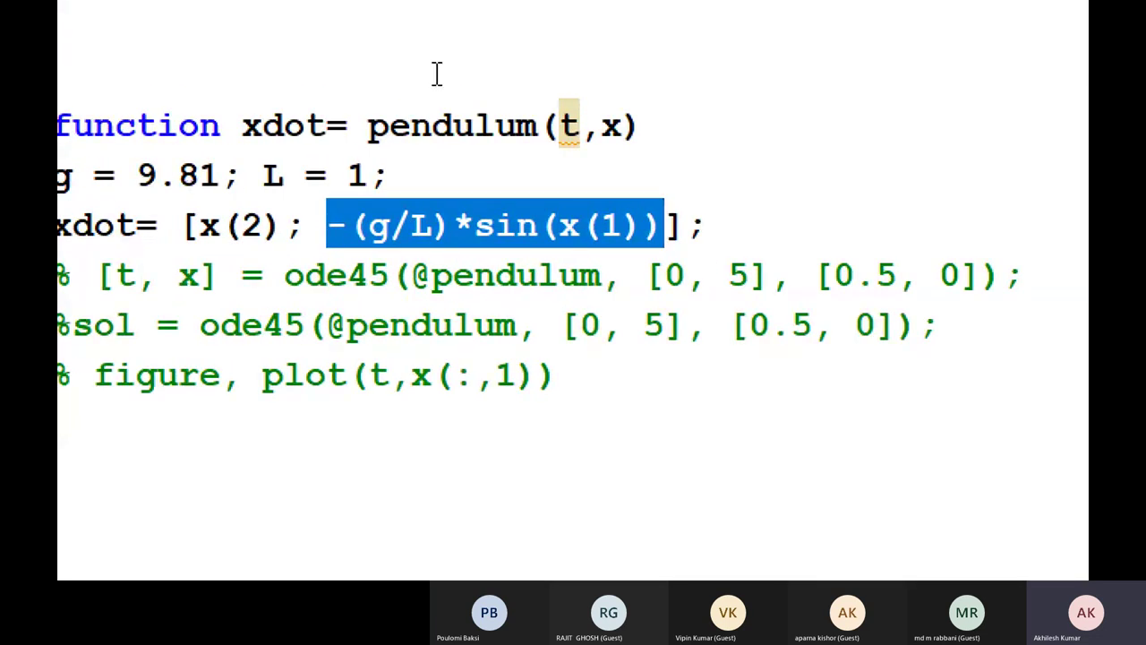
pyautogui.doubleClick(561, 141)
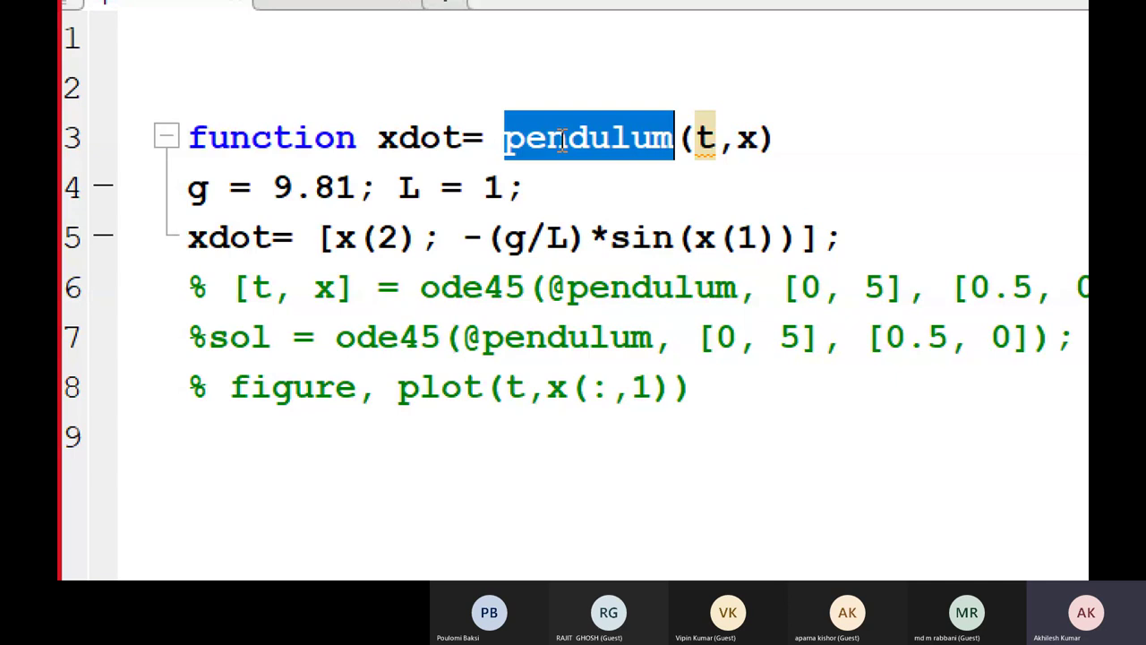
pyautogui.click(758, 139)
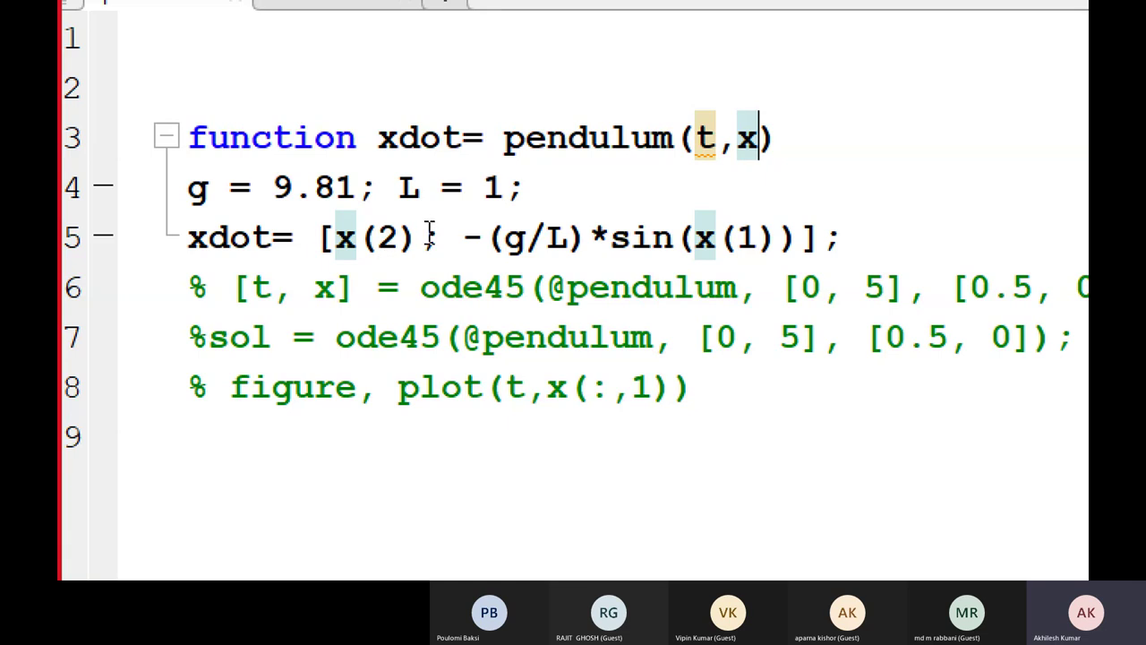
pyautogui.moveTo(420, 235); pyautogui.dragTo(316, 237)
pyautogui.doubleClick(438, 136)
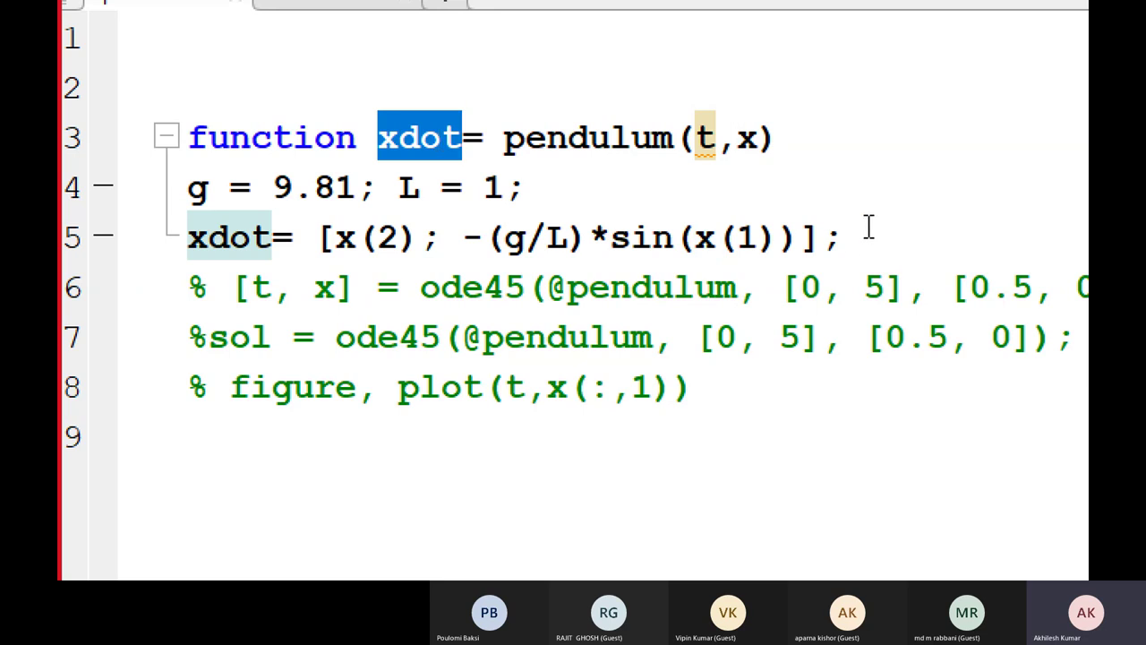
pyautogui.click(801, 238)
pyautogui.moveTo(802, 238); pyautogui.dragTo(470, 242)
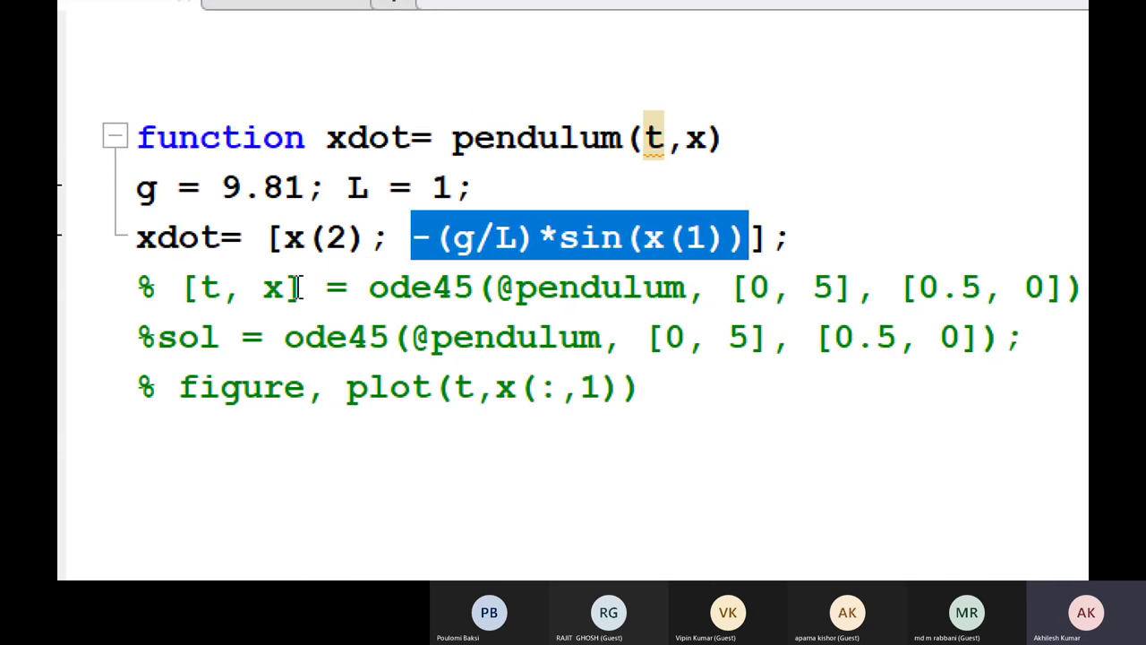
# Examine the commented ode45 call's function handle, time span [0, 5] and initial conditions [0.5, 0]
pyautogui.moveTo(369, 286); pyautogui.dragTo(473, 287)
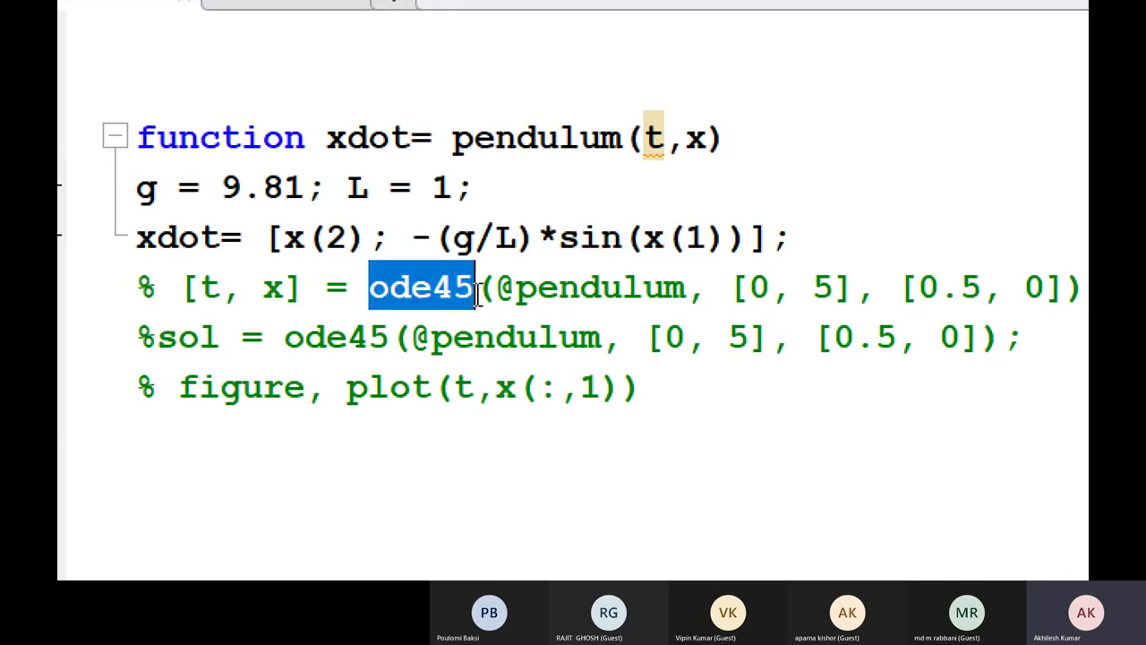
pyautogui.moveTo(686, 288); pyautogui.dragTo(482, 295)
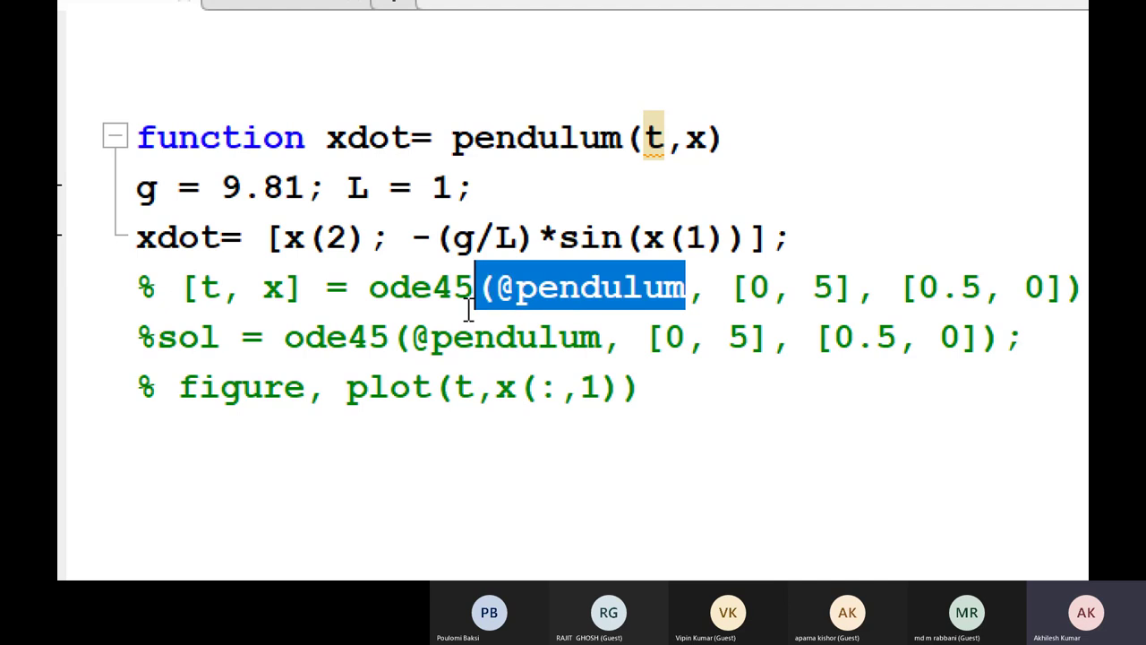
pyautogui.click(855, 288)
pyautogui.moveTo(855, 289); pyautogui.dragTo(710, 289)
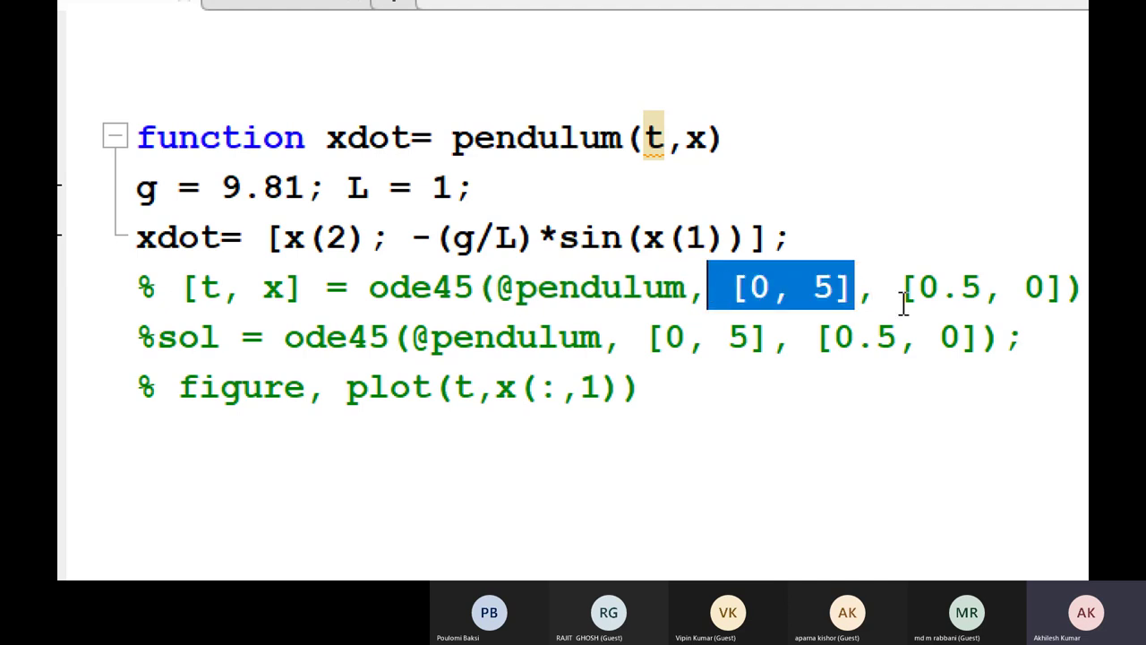
pyautogui.click(620, 287)
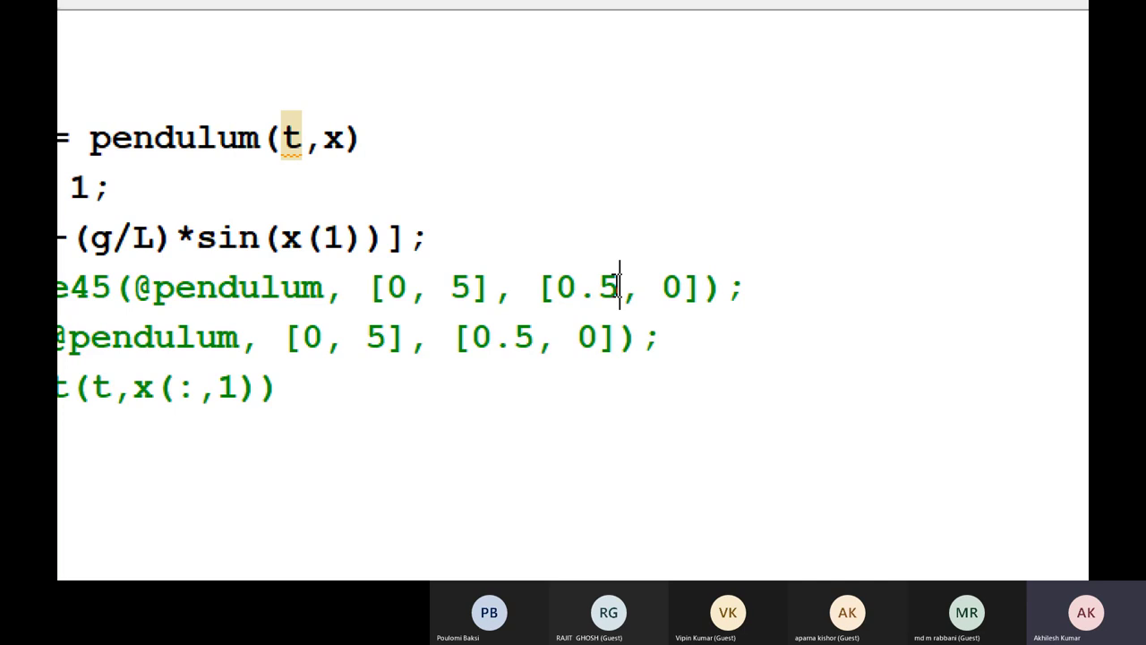
pyautogui.moveTo(620, 287); pyautogui.dragTo(555, 286)
pyautogui.moveTo(662, 288); pyautogui.dragTo(691, 291)
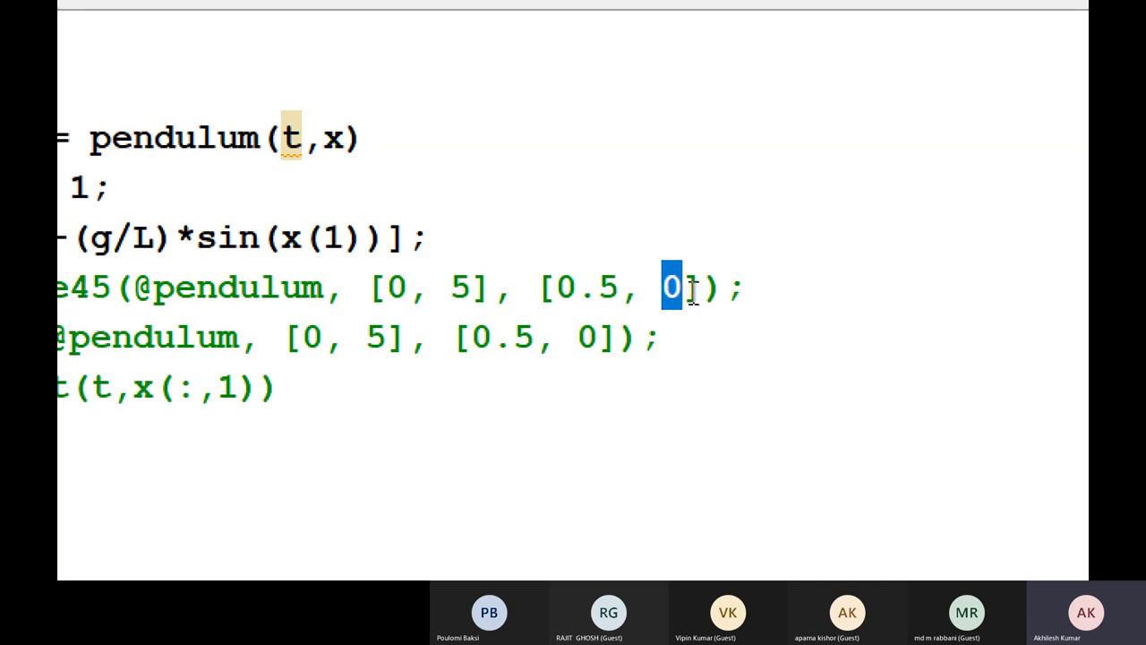
pyautogui.moveTo(724, 285); pyautogui.dragTo(102, 237)
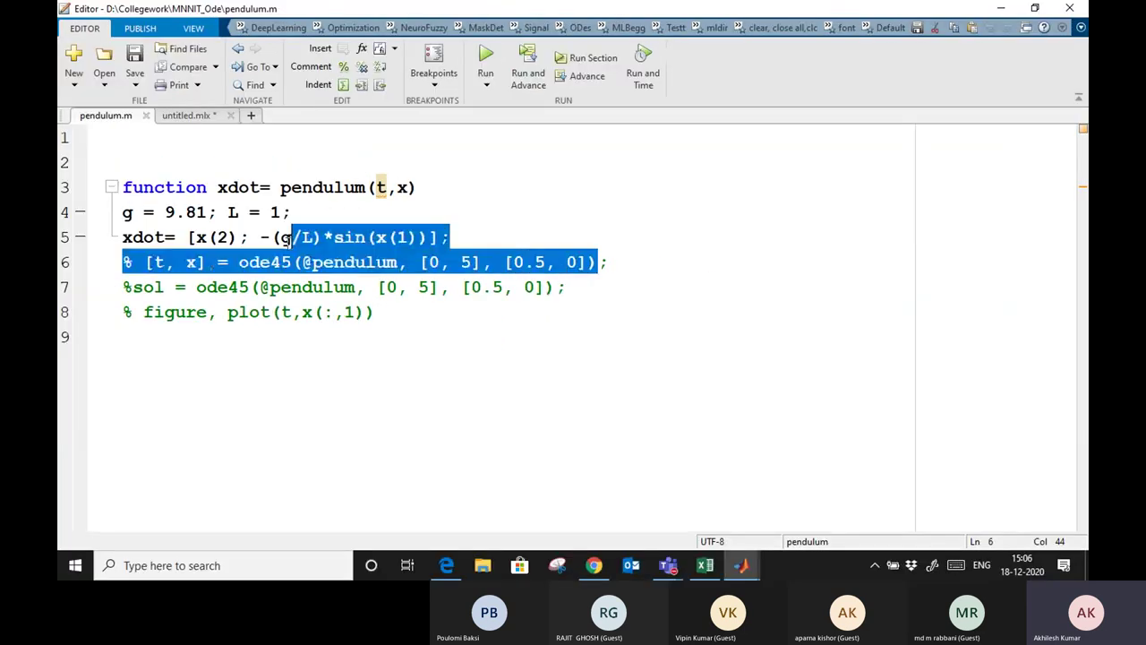
pyautogui.moveTo(285, 237); pyautogui.dragTo(147, 262)
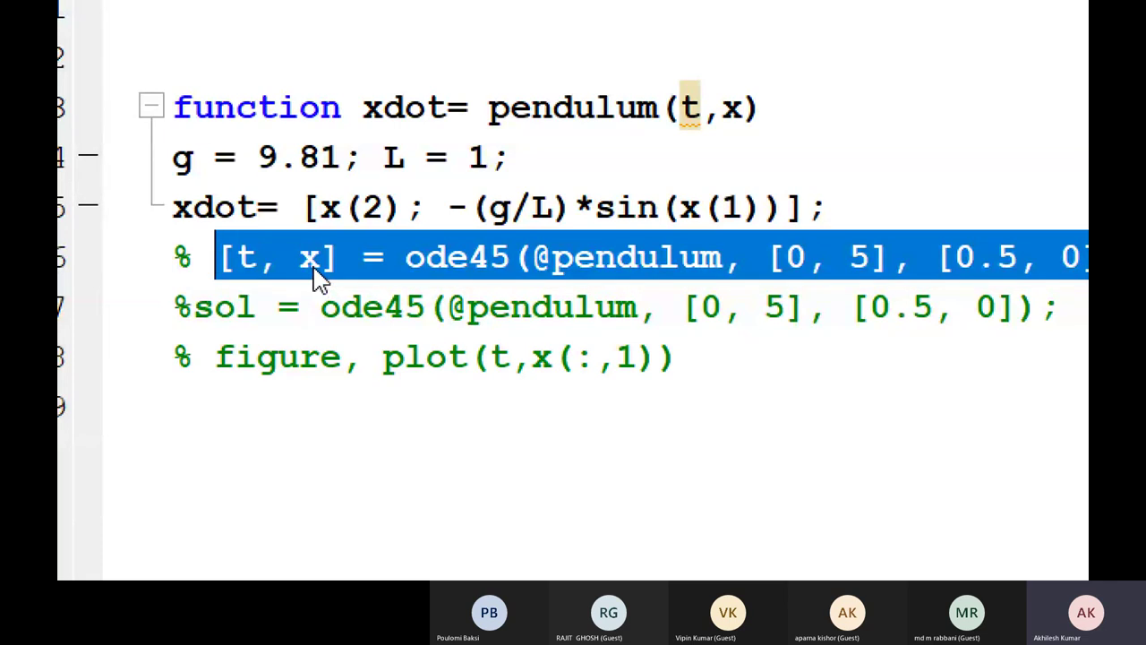
pyautogui.press('F9')
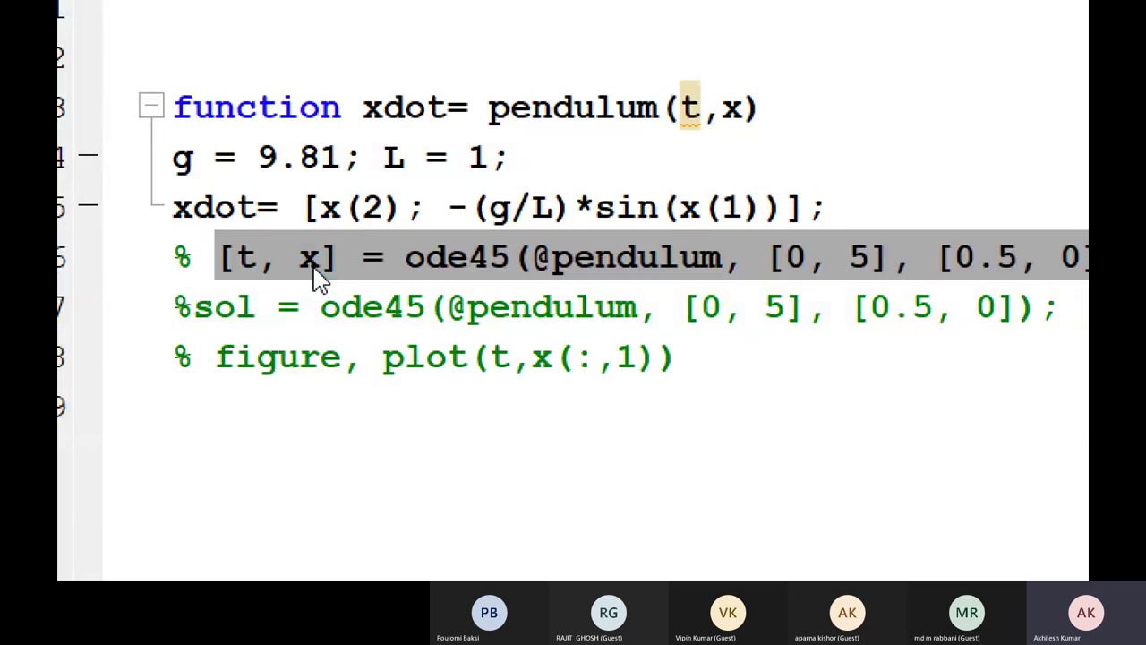
pyautogui.hotkey('alt', 'Tab')
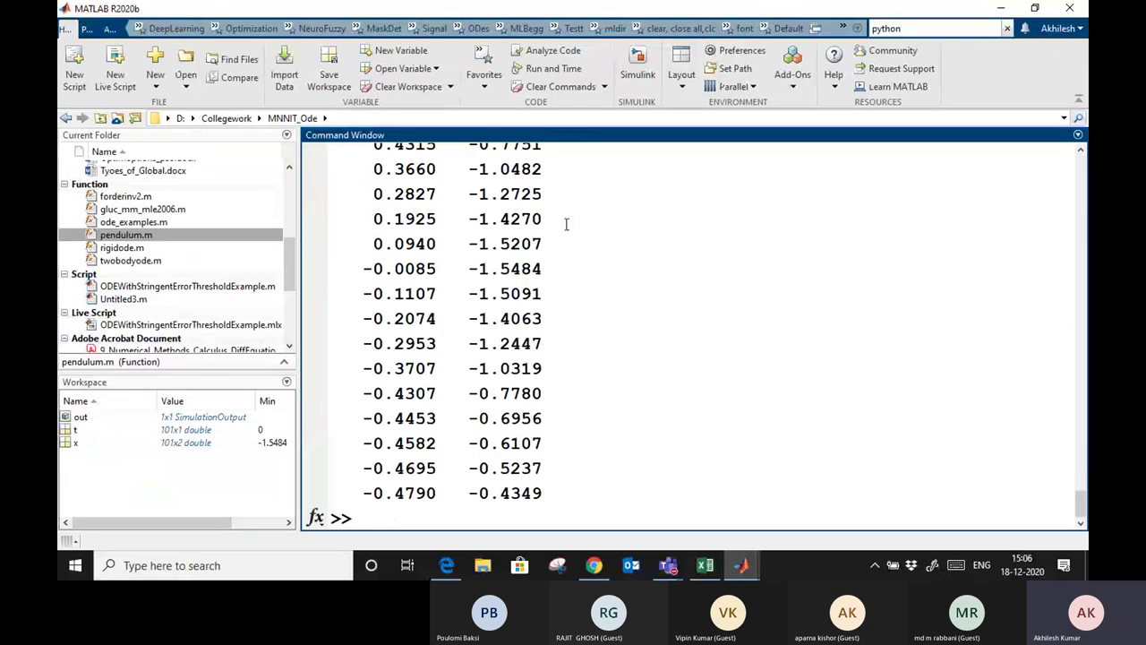
pyautogui.scroll(10, 1039, 457)
pyautogui.scroll(-10, 706, 406)
# Plot the solution with plot(t,x), view the curves in Figure 1, and minimize the figure
pyautogui.write('plot(t,x)')
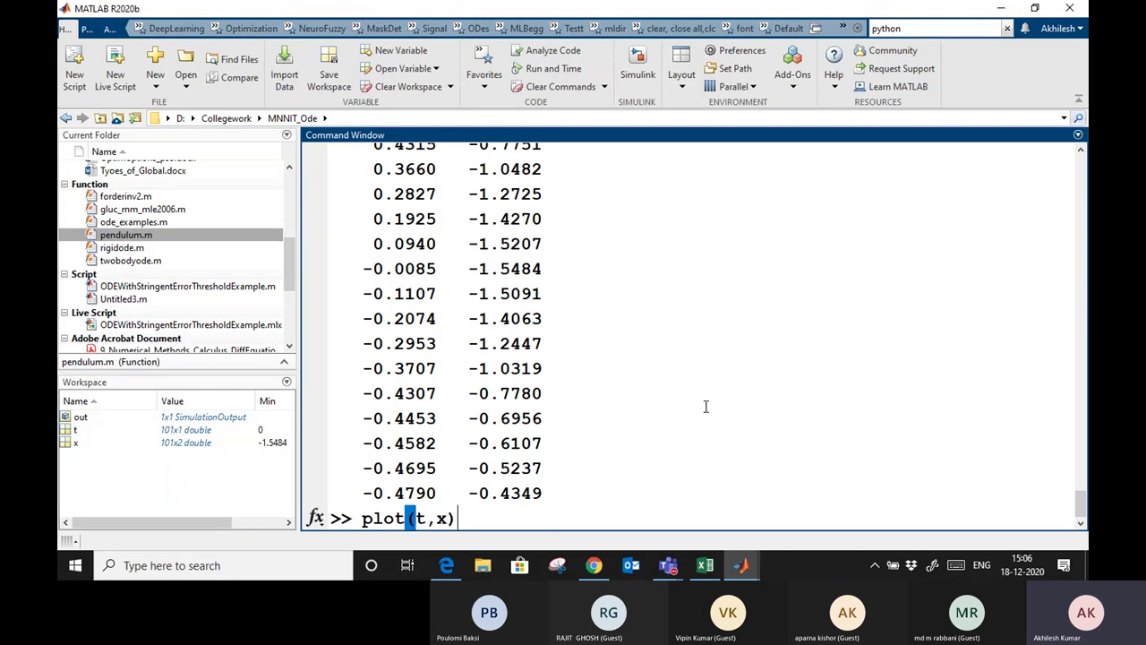
pyautogui.press('Return')
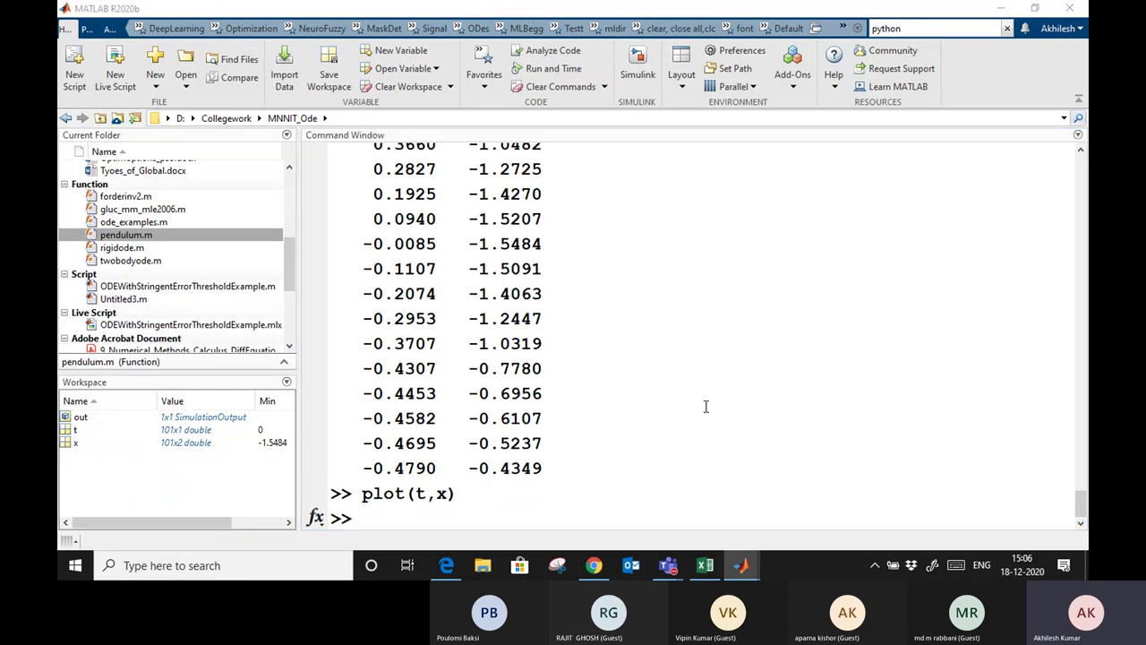
pyautogui.hotkey('alt', 'Tab')
pyautogui.press('Tab')
pyautogui.press('Tab')
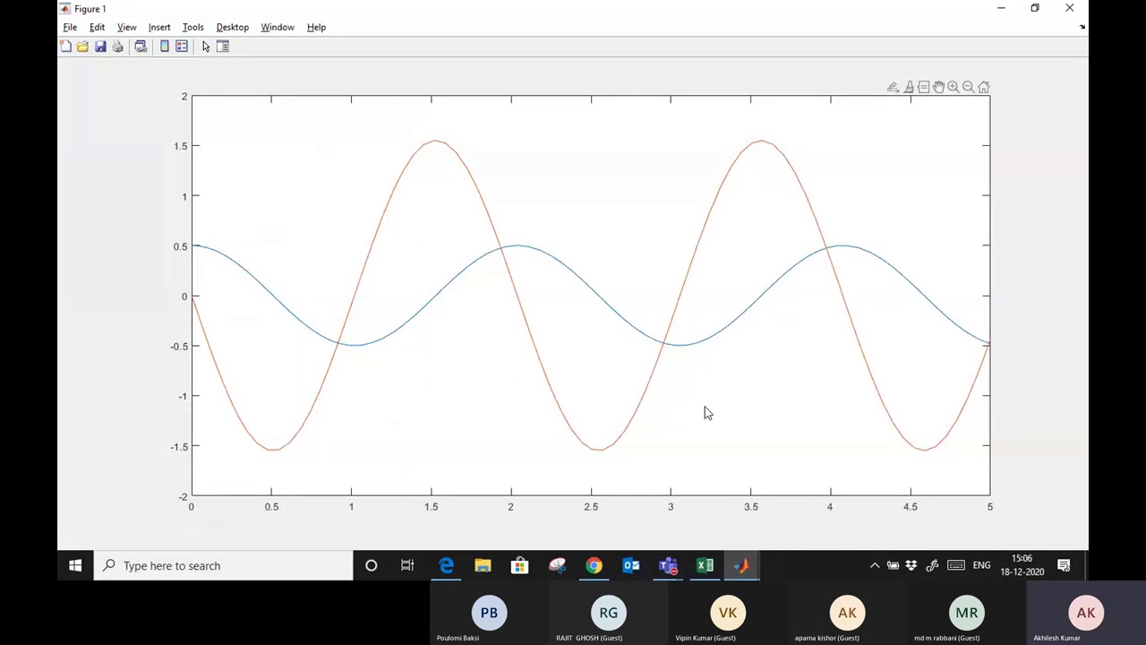
pyautogui.click(1001, 9)
# Switch back to the untitled Simulink model and delete the theta'' label from the sin block's output signal
pyautogui.hotkey('alt', 'Tab')
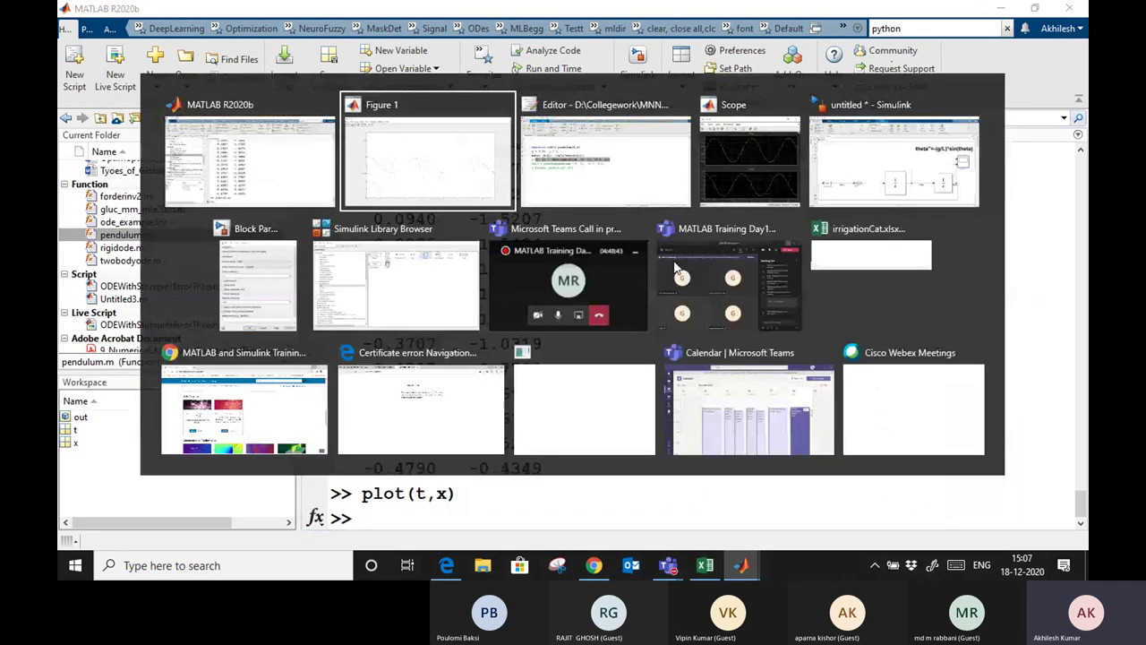
pyautogui.hotkey('alt', 'Tab')
pyautogui.hotkey('alt', 'Tab')
pyautogui.hotkey('alt', 'Tab')
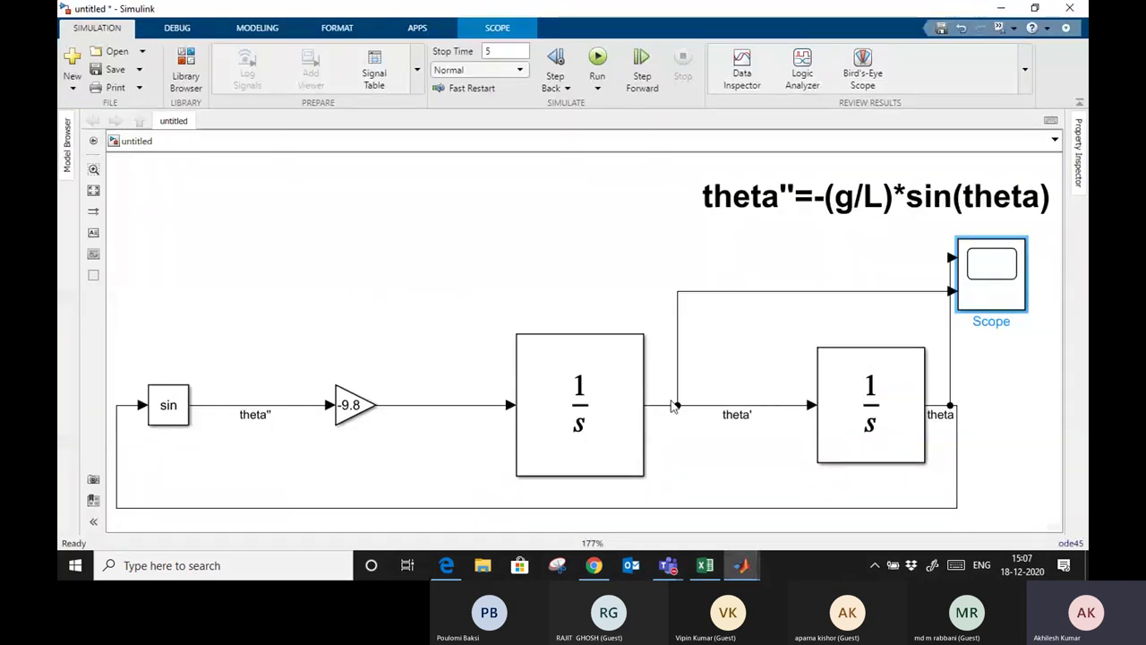
pyautogui.click(564, 401)
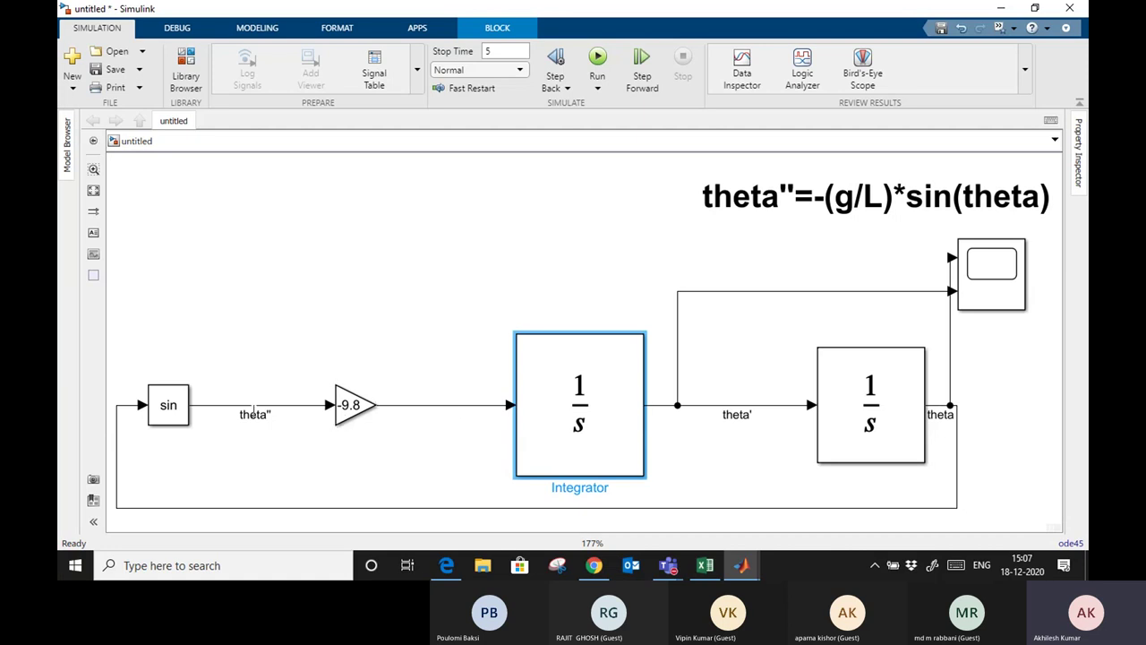
pyautogui.click(255, 412)
pyautogui.doubleClick(255, 412)
pyautogui.hotkey('ctrl', 'a')
pyautogui.press('BackSpace')
# Label the signal between the Gain block and the first Integrator as Theta"
pyautogui.click(447, 406)
pyautogui.write('Theta"')
pyautogui.click(738, 214)
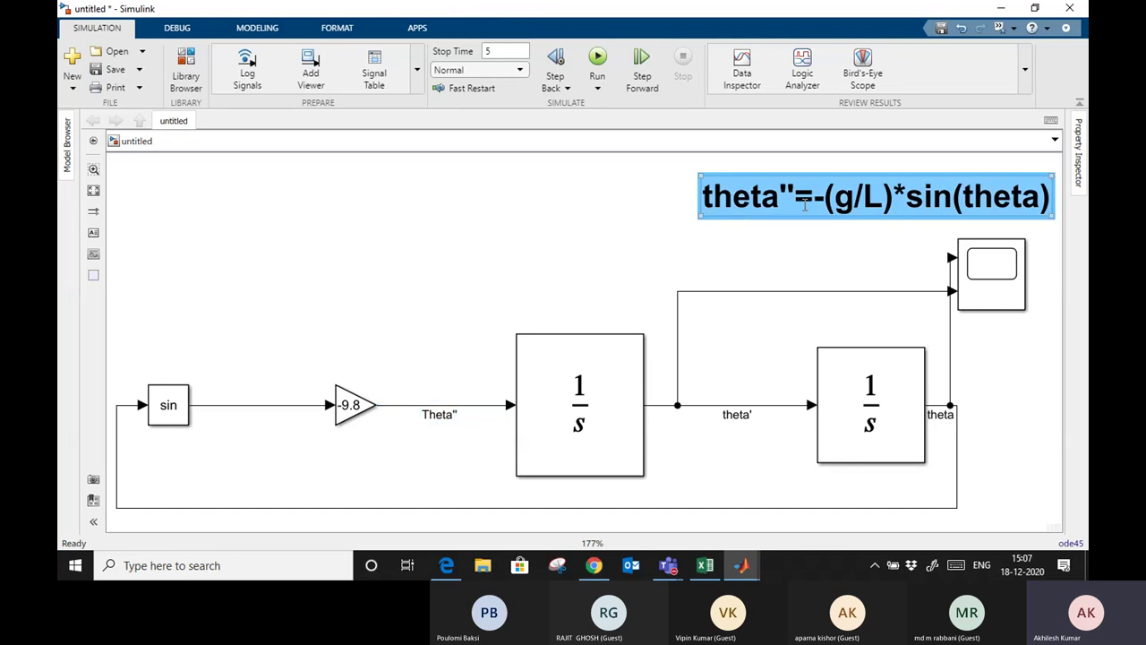
# Check the Gain block's parameters and close the dialog
pyautogui.click(341, 405)
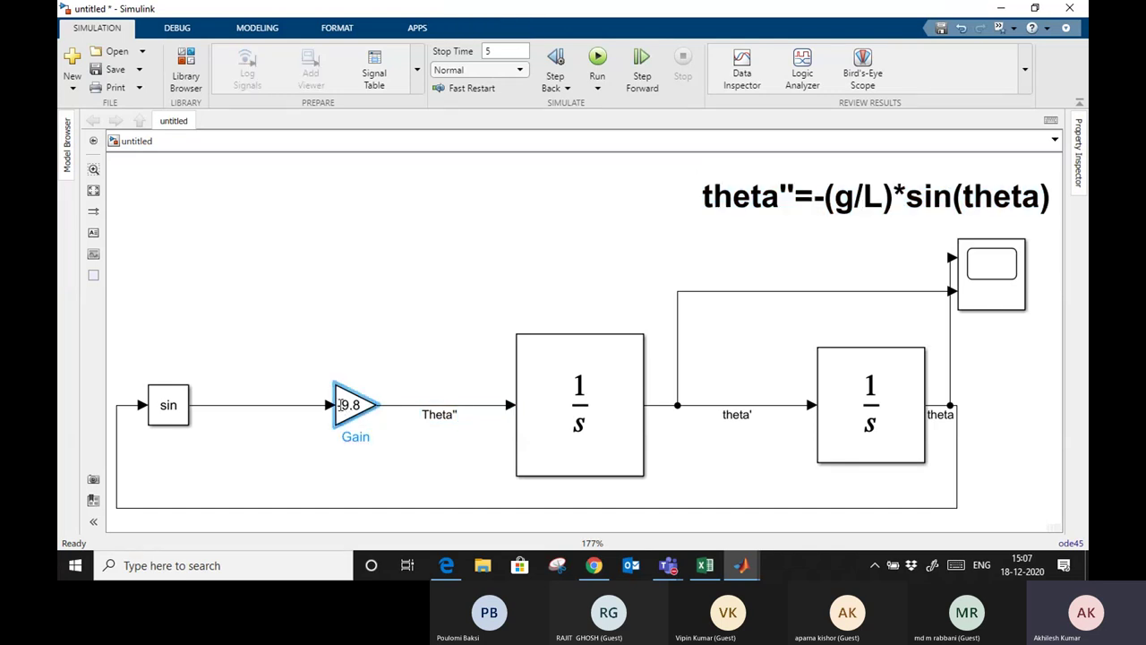
pyautogui.doubleClick(340, 405)
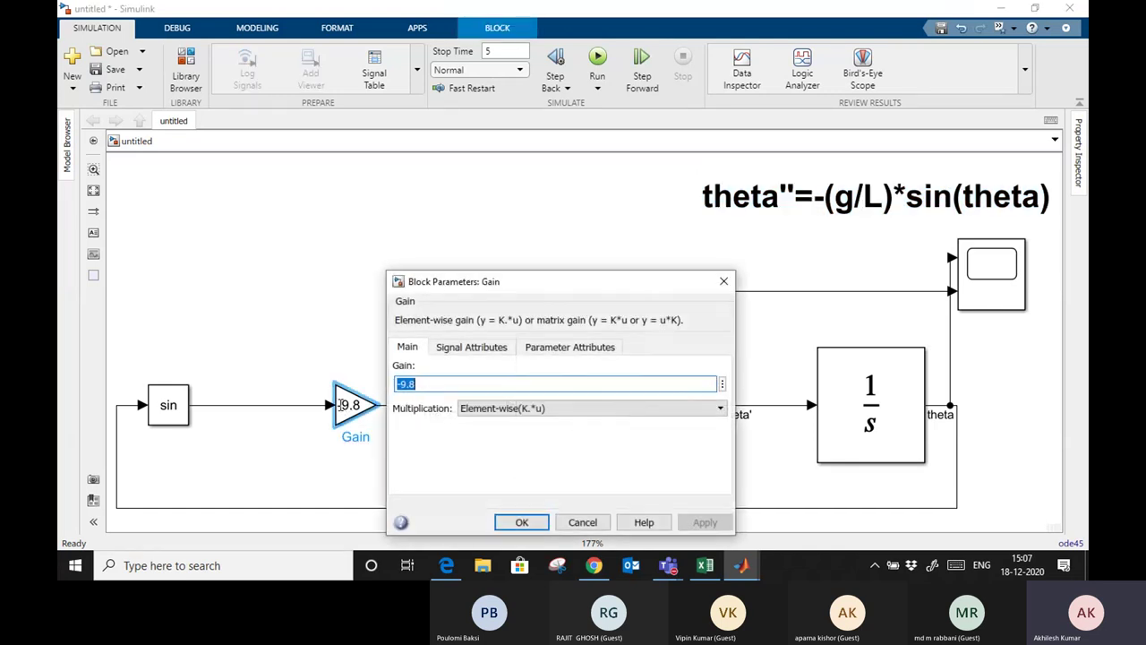
pyautogui.click(520, 524)
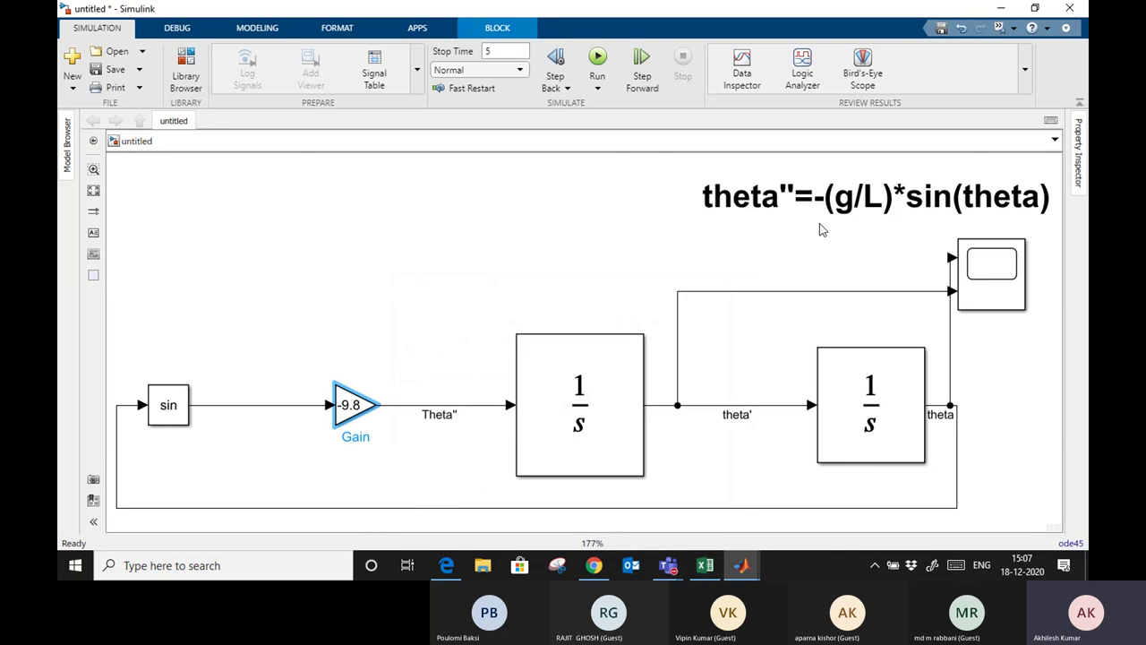
pyautogui.click(164, 414)
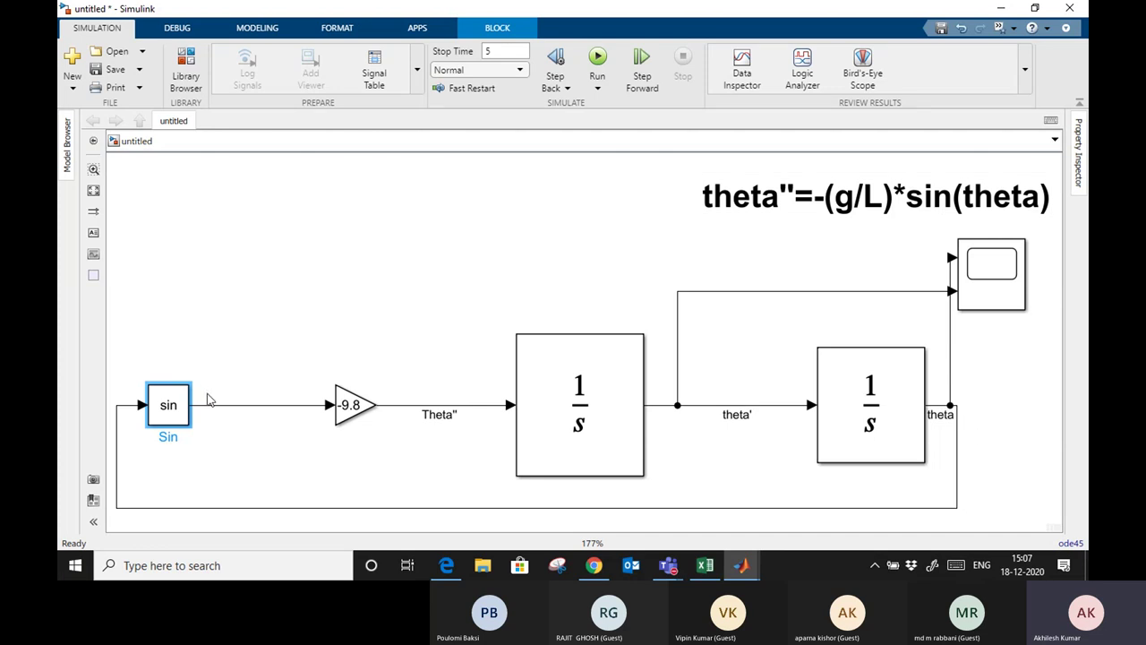
pyautogui.click(406, 337)
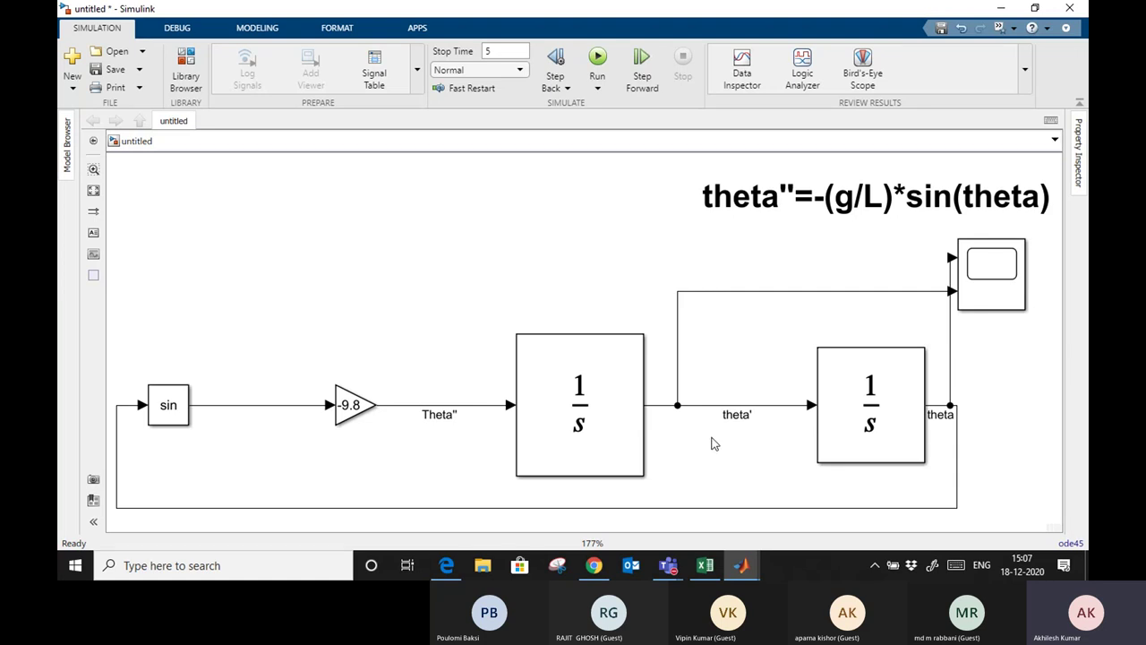
# Enable signal logging for the theta signal that feeds back from the second Integrator to the sin block
pyautogui.click(957, 438)
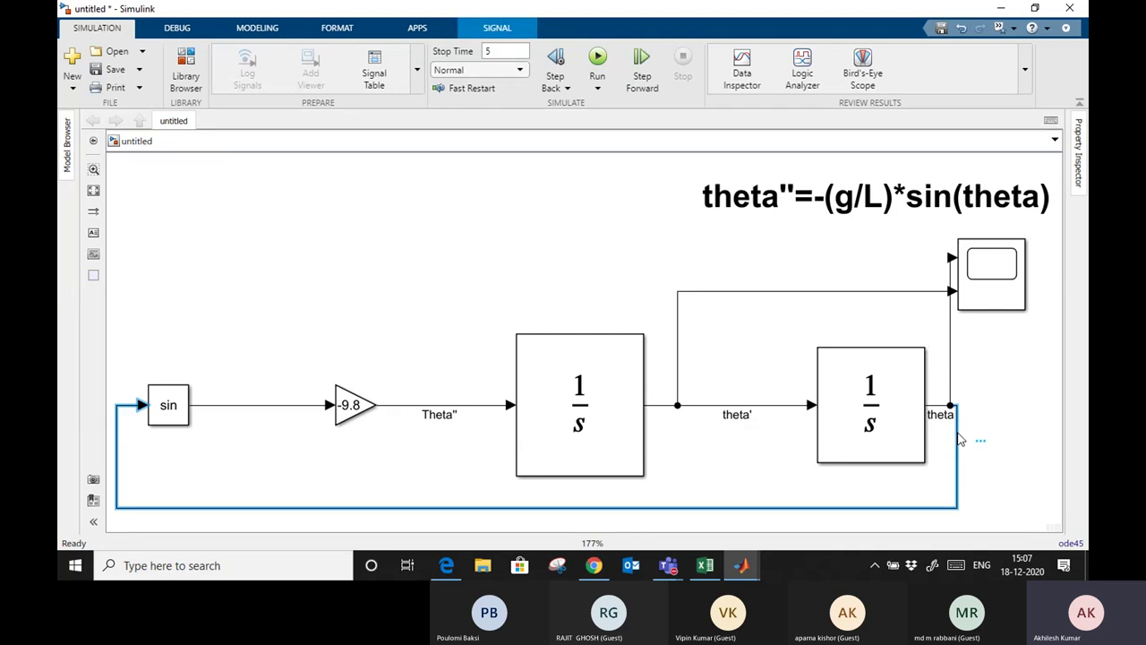
pyautogui.click(507, 29)
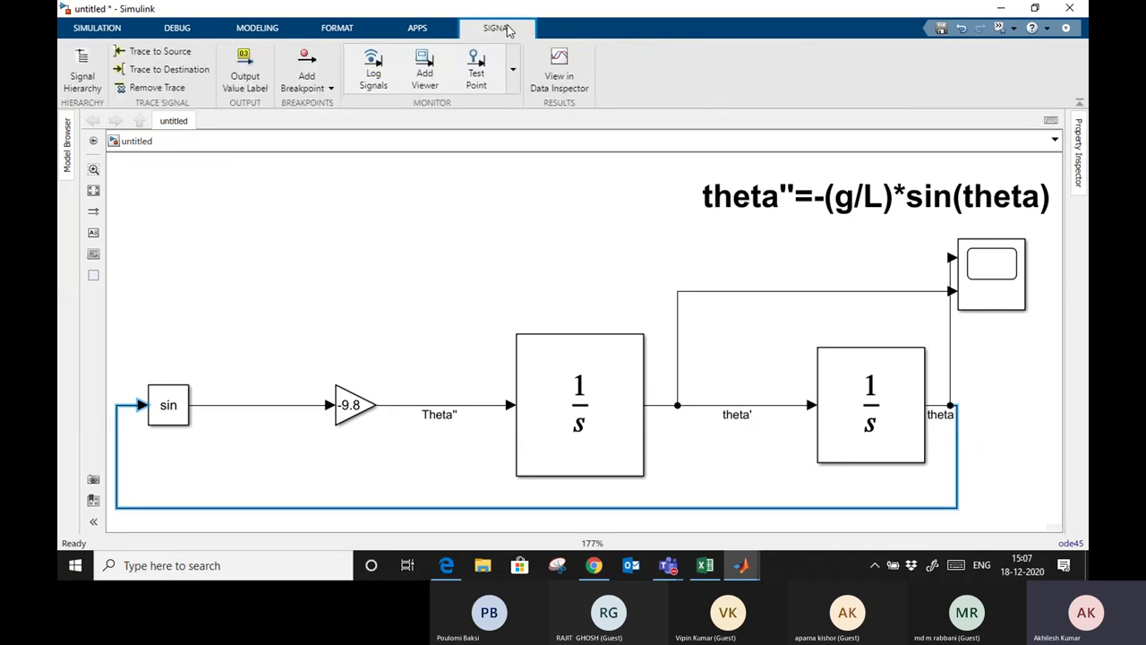
pyautogui.click(369, 79)
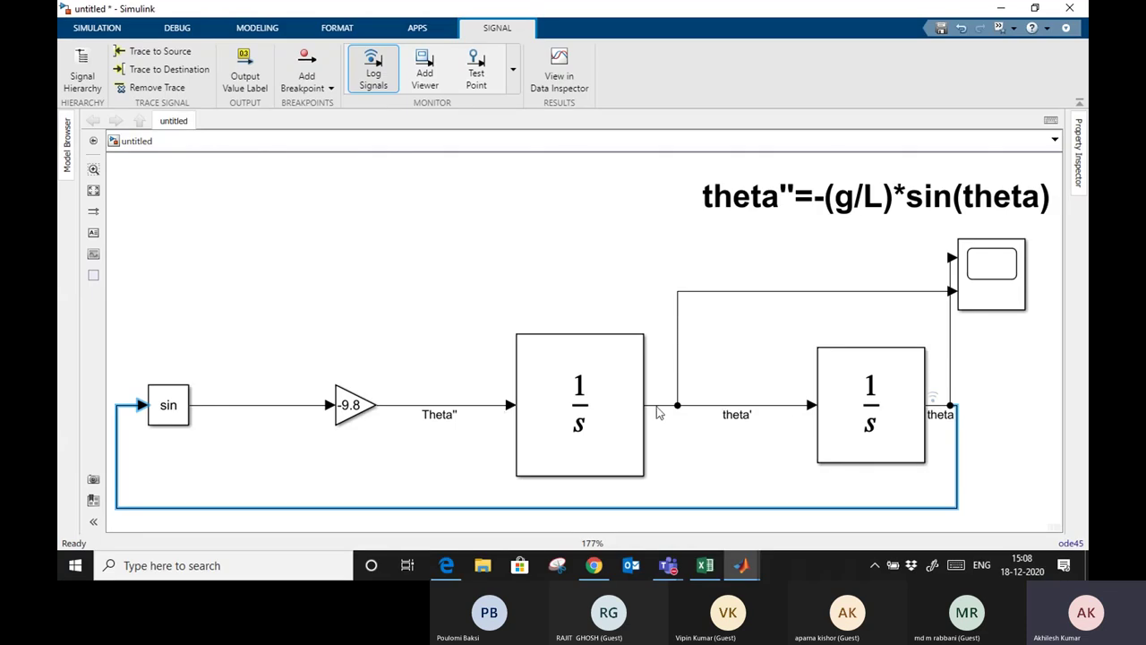
pyautogui.click(403, 415)
pyautogui.click(376, 222)
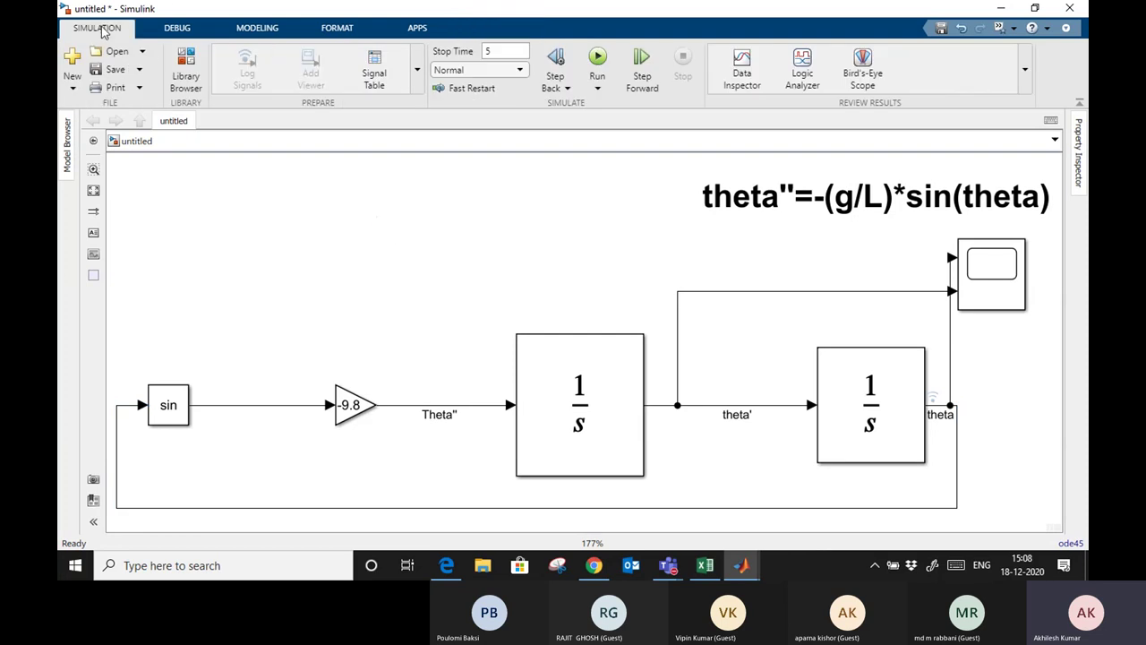
# Add a Slider block from the Simulink Dashboard library to the empty area above the sin and Gain blocks
pyautogui.click(189, 73)
pyautogui.click(142, 114)
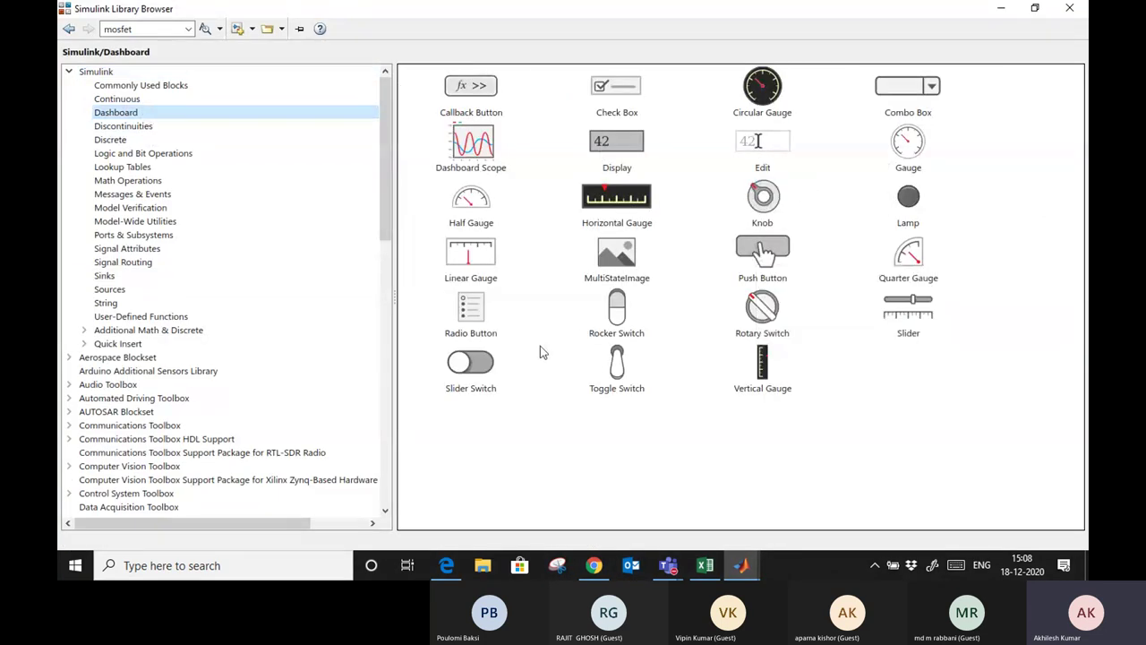
pyautogui.click(894, 312)
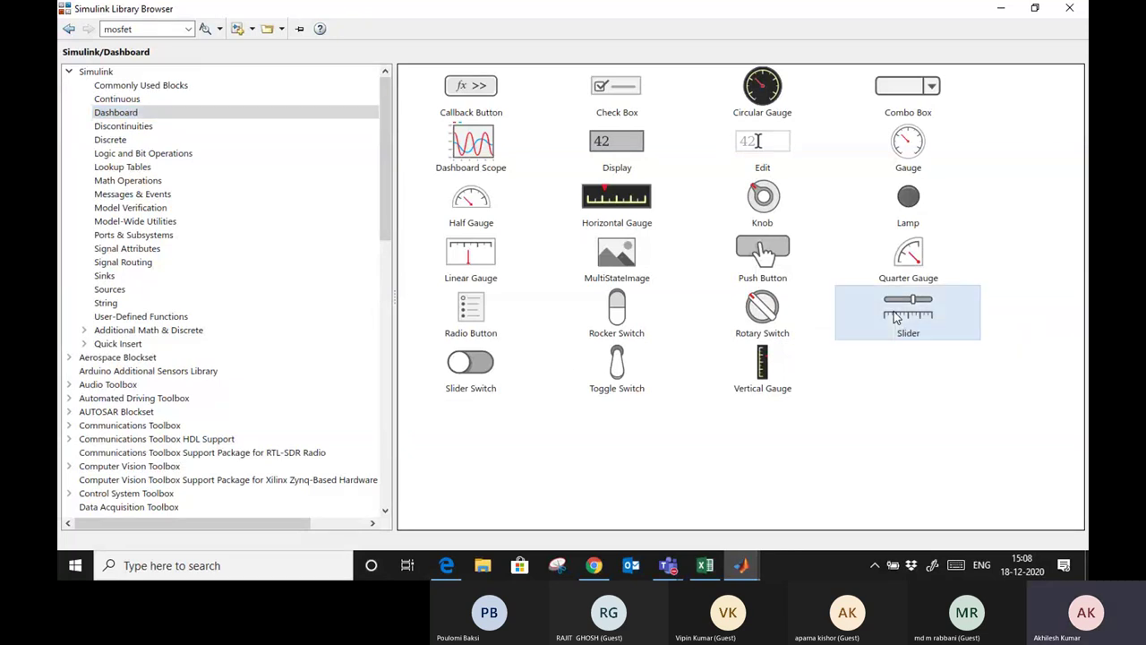
pyautogui.rightClick(894, 311)
pyautogui.click(950, 322)
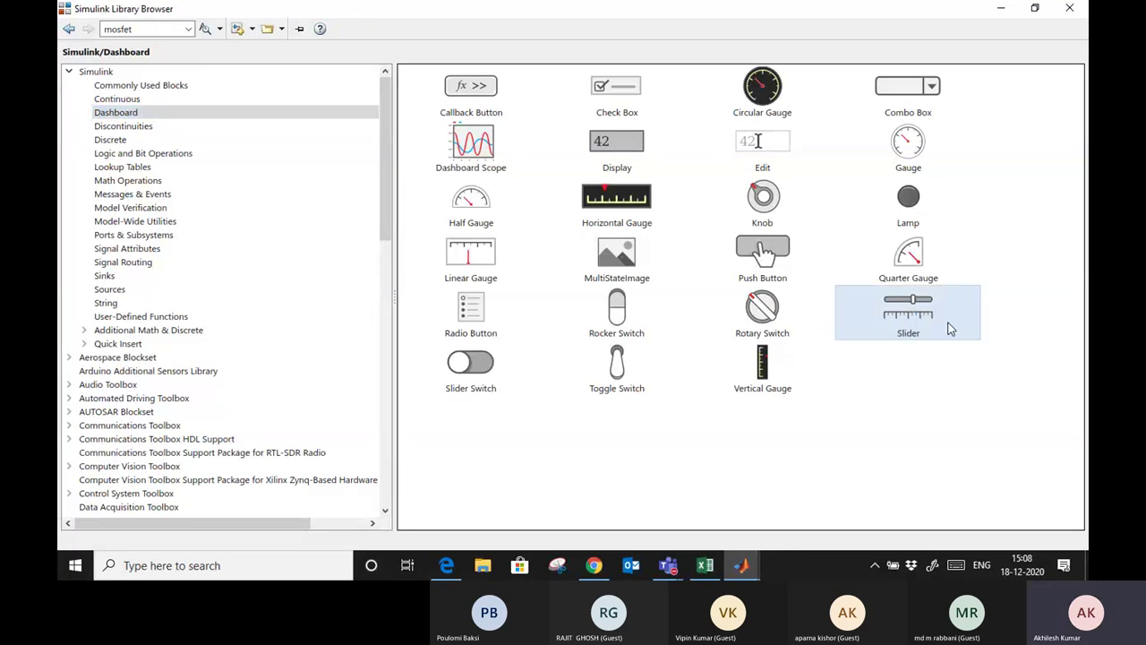
pyautogui.click(1001, 8)
pyautogui.moveTo(561, 287); pyautogui.dragTo(257, 197)
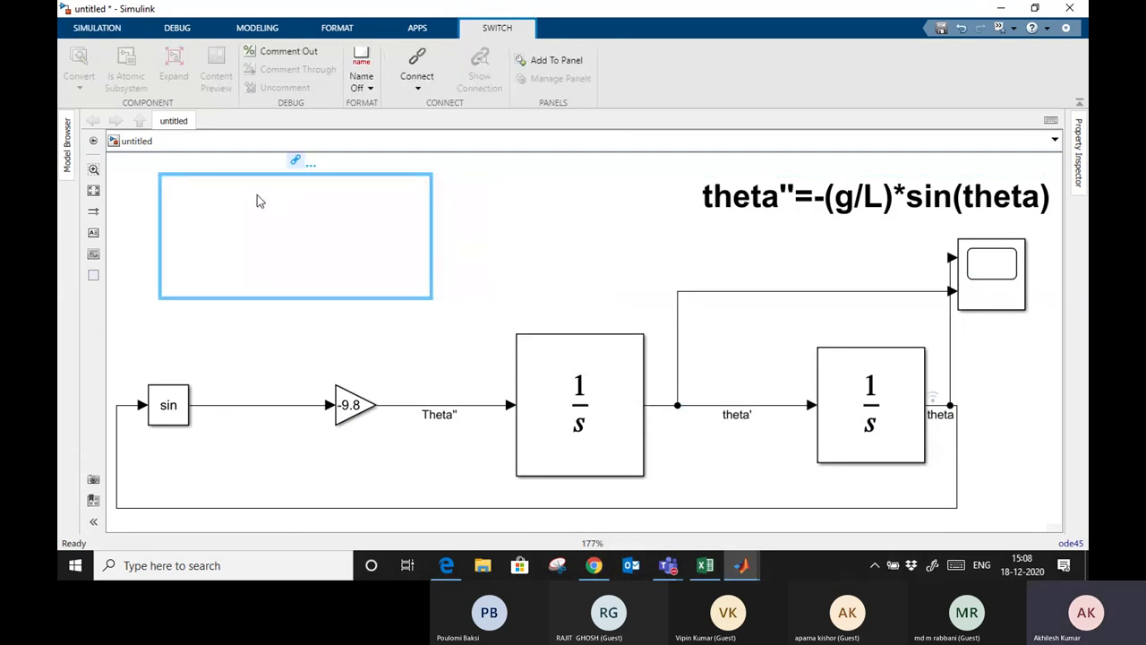
# Connect the Slider to the first Integrator's InitialCondition parameter, keeping the linear scale from 0 to 100
pyautogui.moveTo(343, 242)
pyautogui.doubleClick(343, 242)
pyautogui.moveTo(540, 65); pyautogui.dragTo(703, 135)
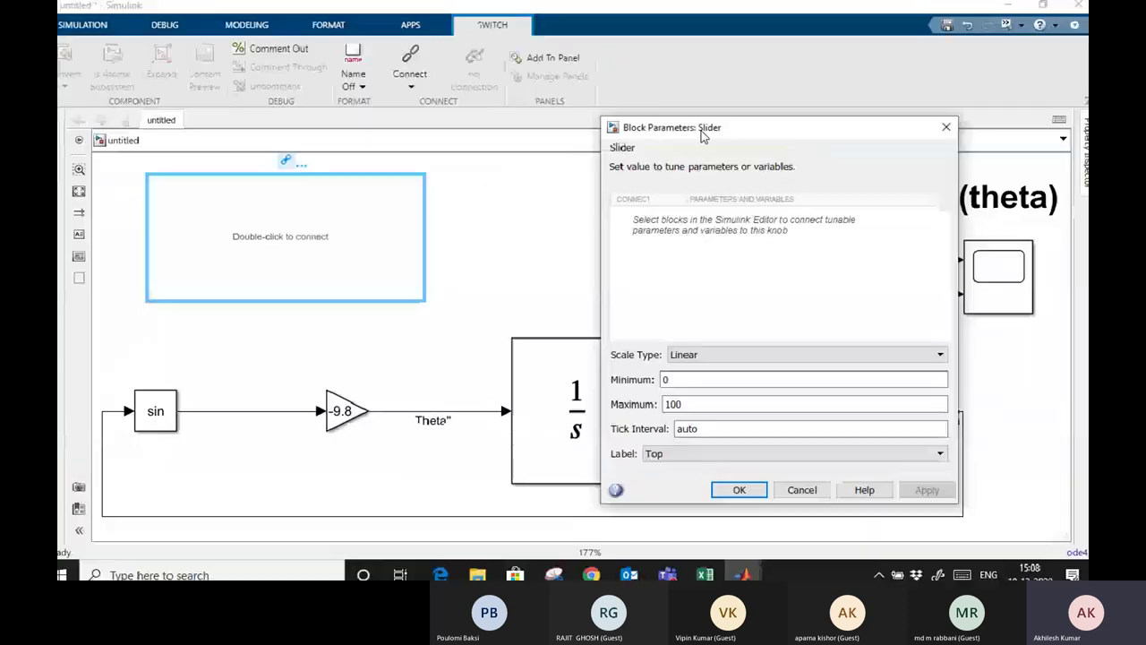
pyautogui.moveTo(703, 134); pyautogui.dragTo(283, 83)
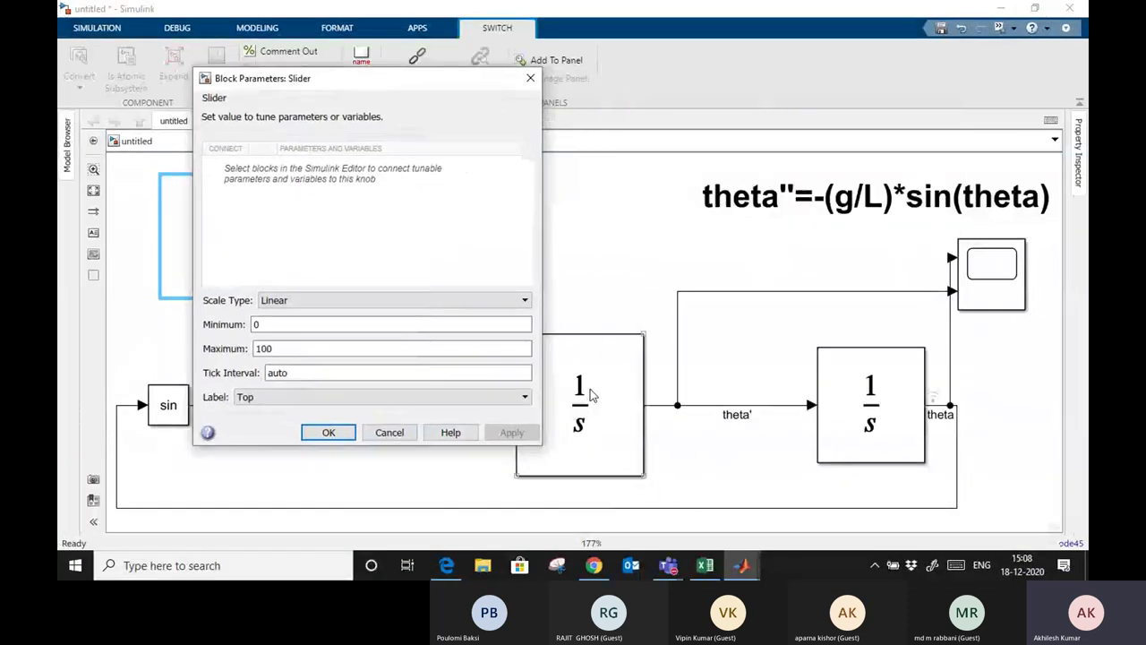
pyautogui.click(590, 388)
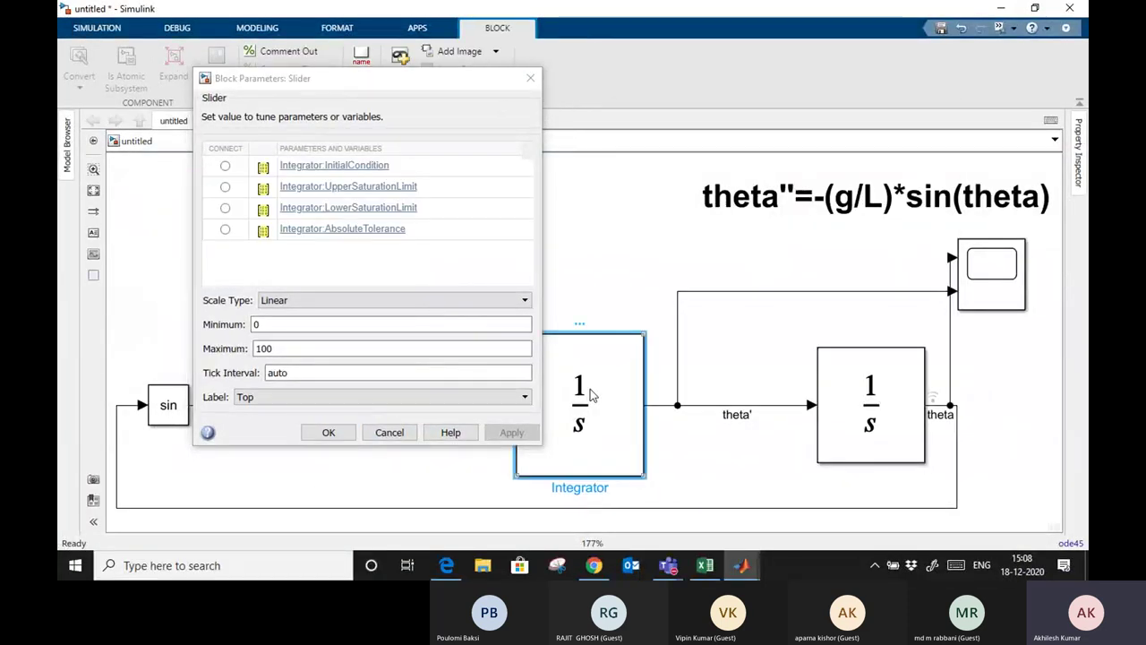
pyautogui.moveTo(333, 91); pyautogui.dragTo(759, 38)
pyautogui.click(651, 113)
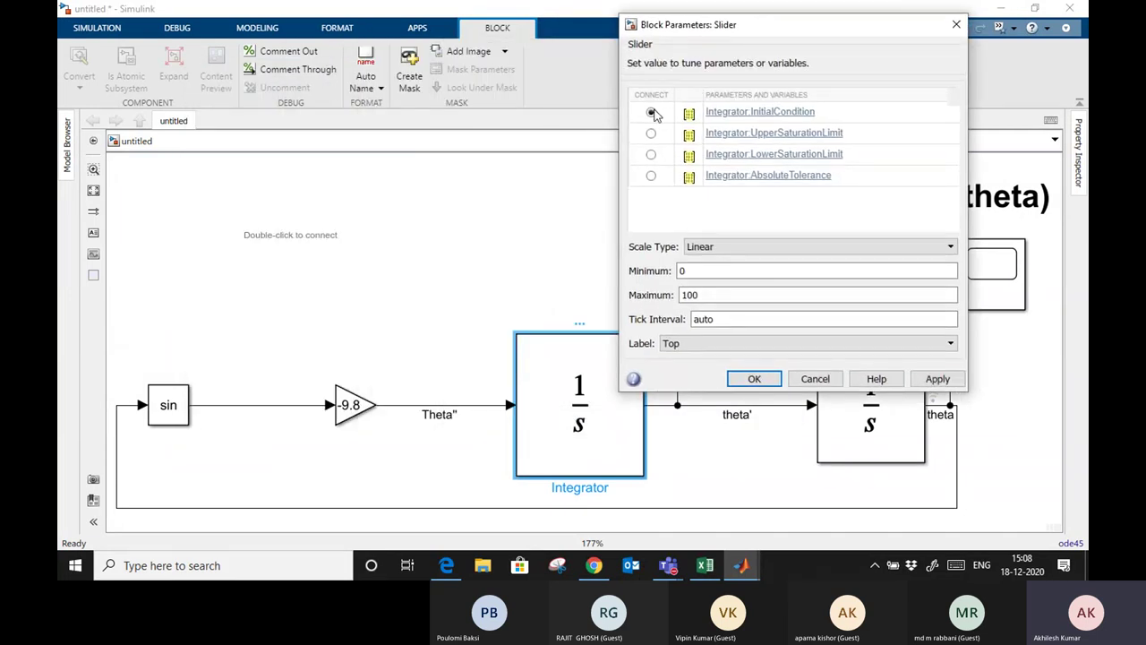
pyautogui.click(936, 379)
pyautogui.click(755, 379)
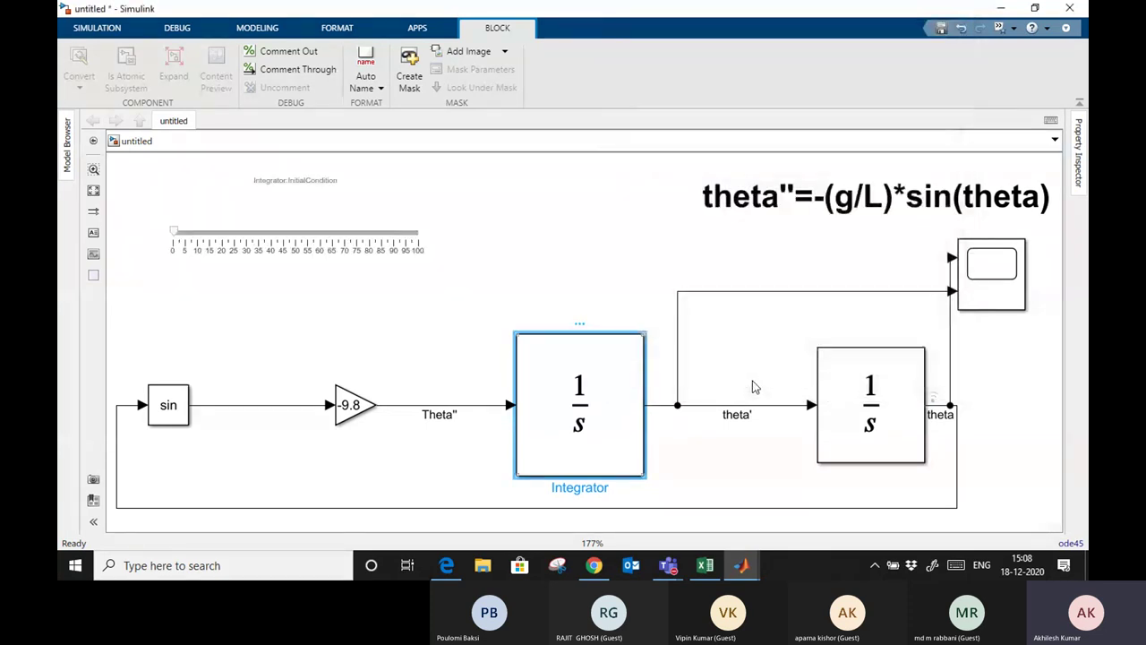
# Shift the Slider block slightly sideways and set the first Integrator's initial condition on it to about 15
pyautogui.click(576, 280)
pyautogui.click(173, 239)
pyautogui.moveTo(172, 239); pyautogui.dragTo(203, 233)
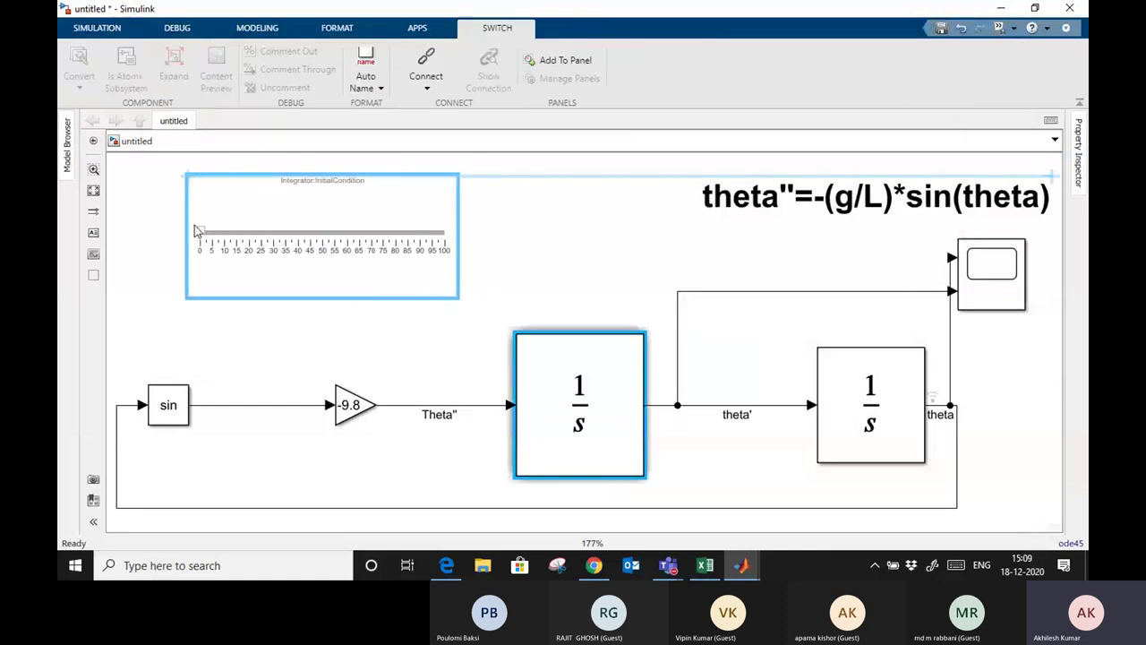
pyautogui.click(206, 235)
pyautogui.doubleClick(212, 239)
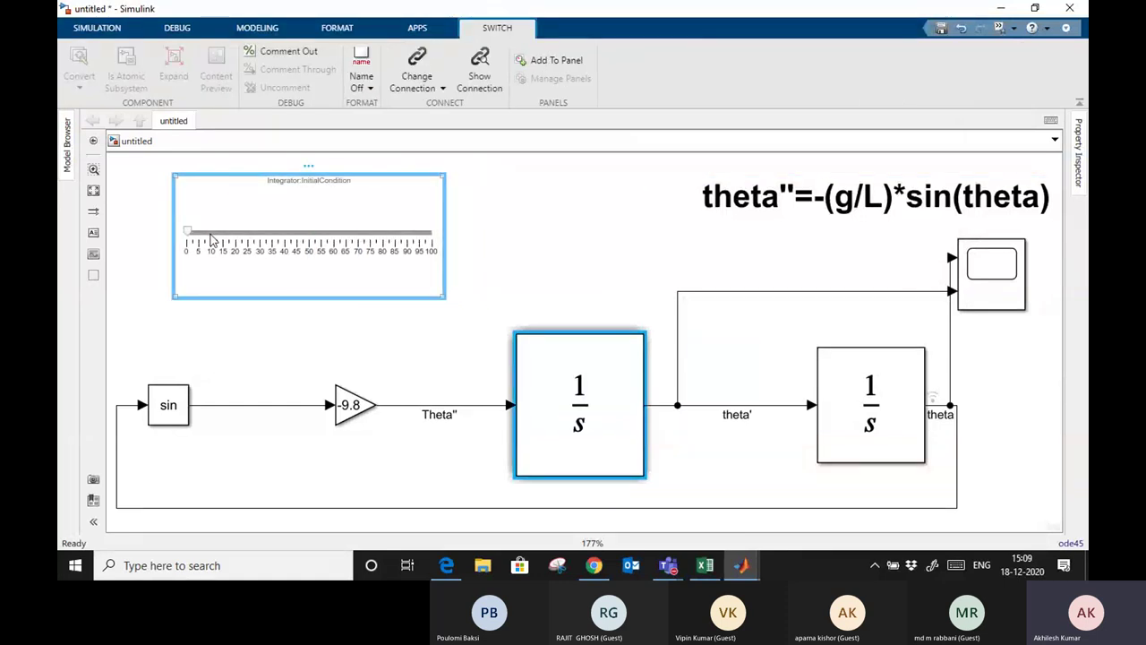
pyautogui.click(648, 414)
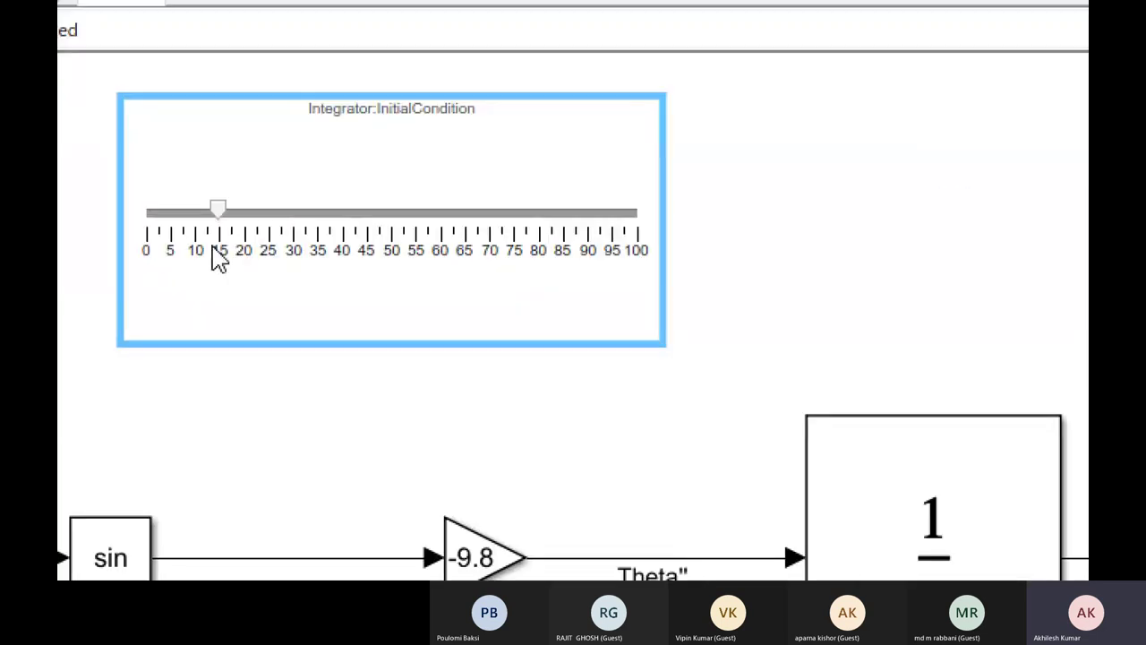
# Check the initial condition in the first Integrator's parameters, then run the simulation
pyautogui.click(576, 375)
pyautogui.doubleClick(575, 375)
pyautogui.click(703, 301)
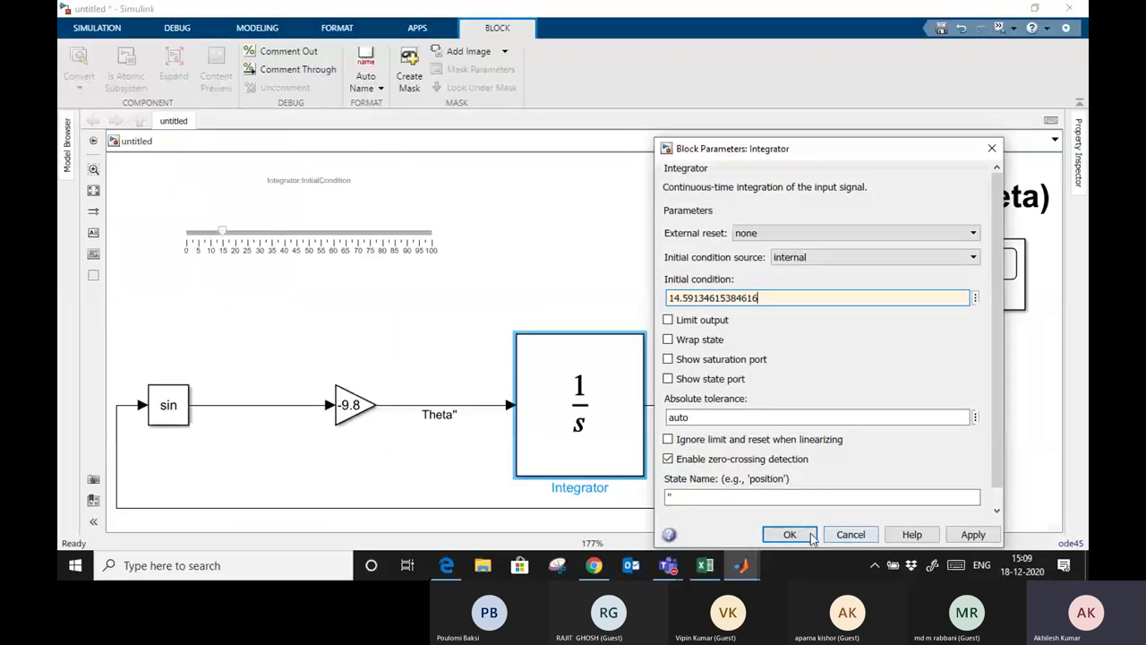
pyautogui.click(803, 535)
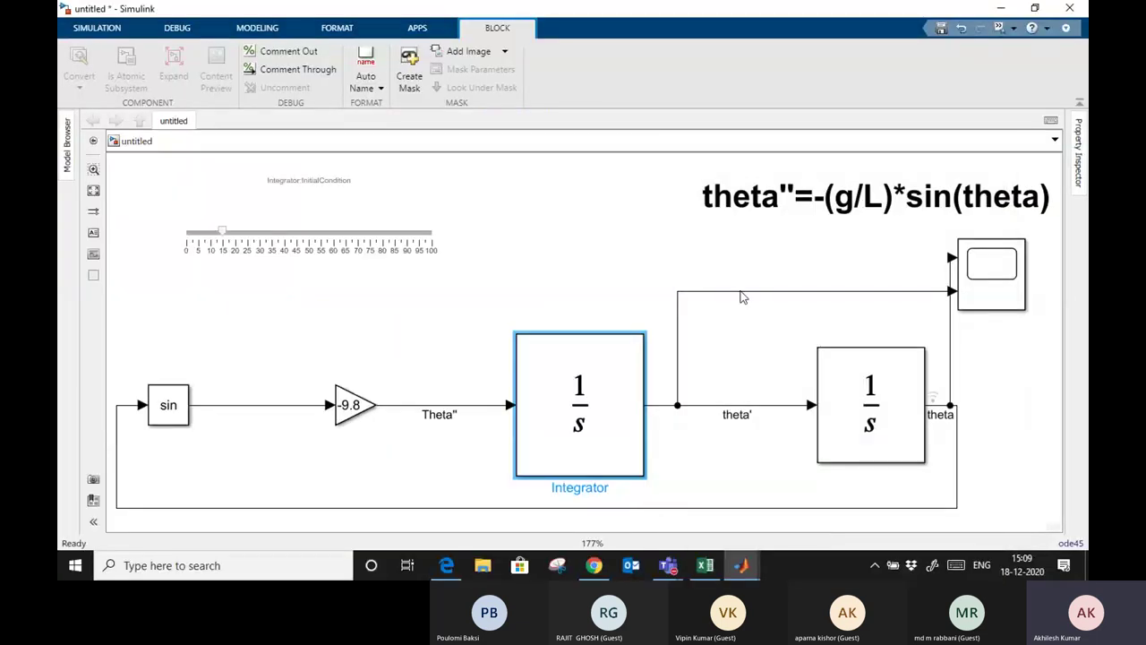
pyautogui.click(88, 30)
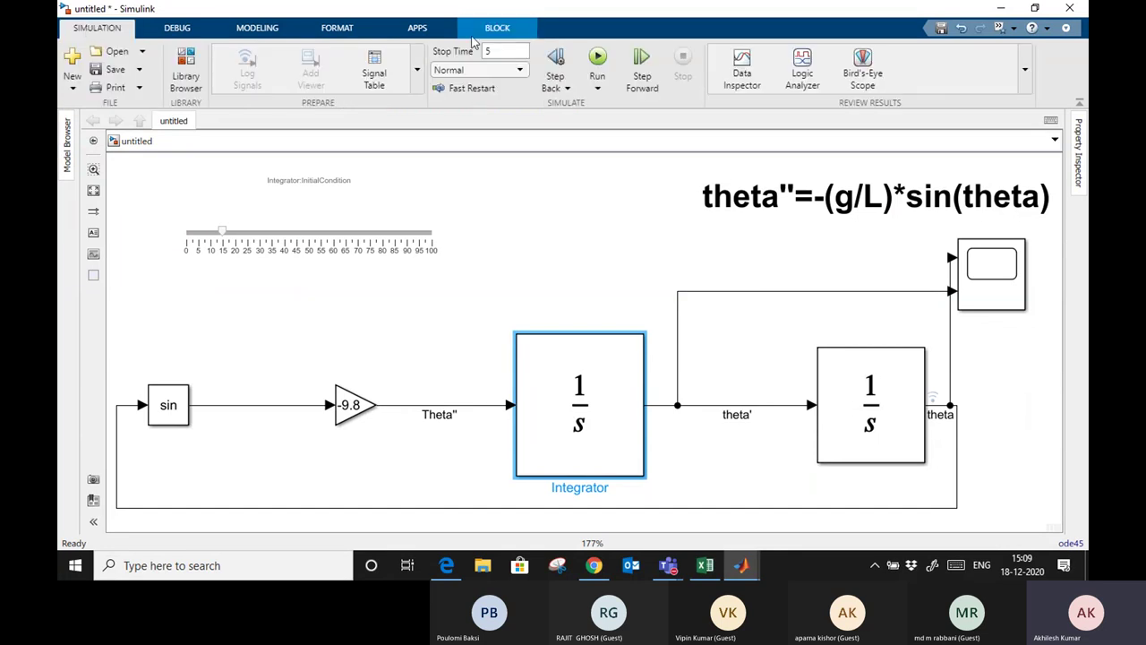
pyautogui.click(597, 59)
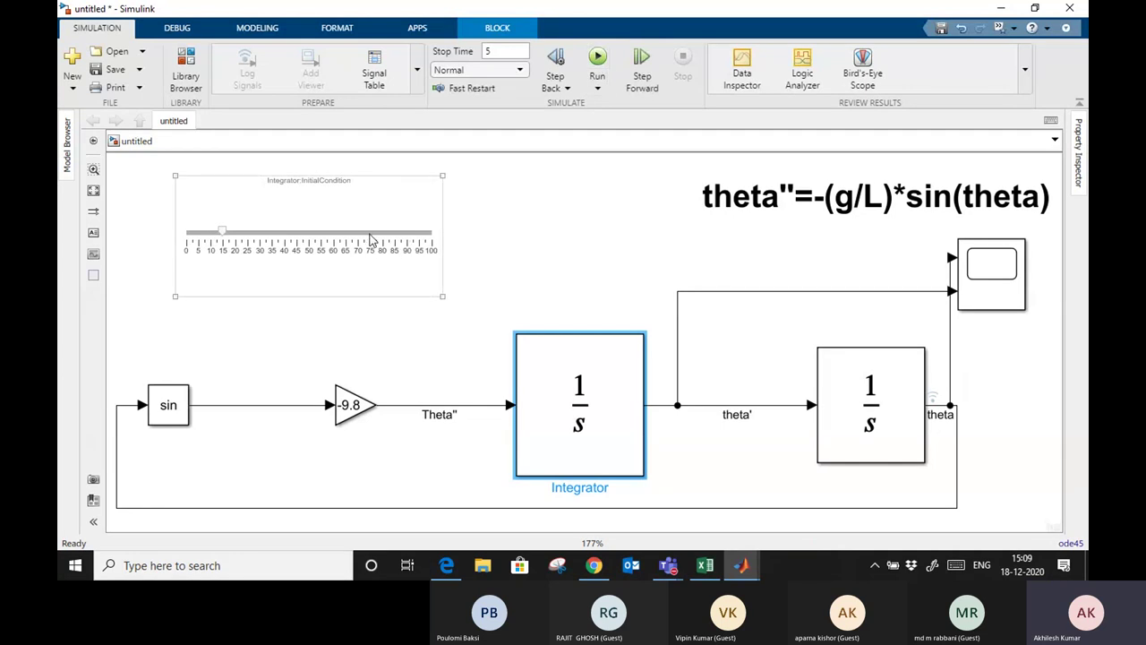
# Set the Slider to about 75 and check the initial condition in the first Integrator's parameters
pyautogui.click(372, 239)
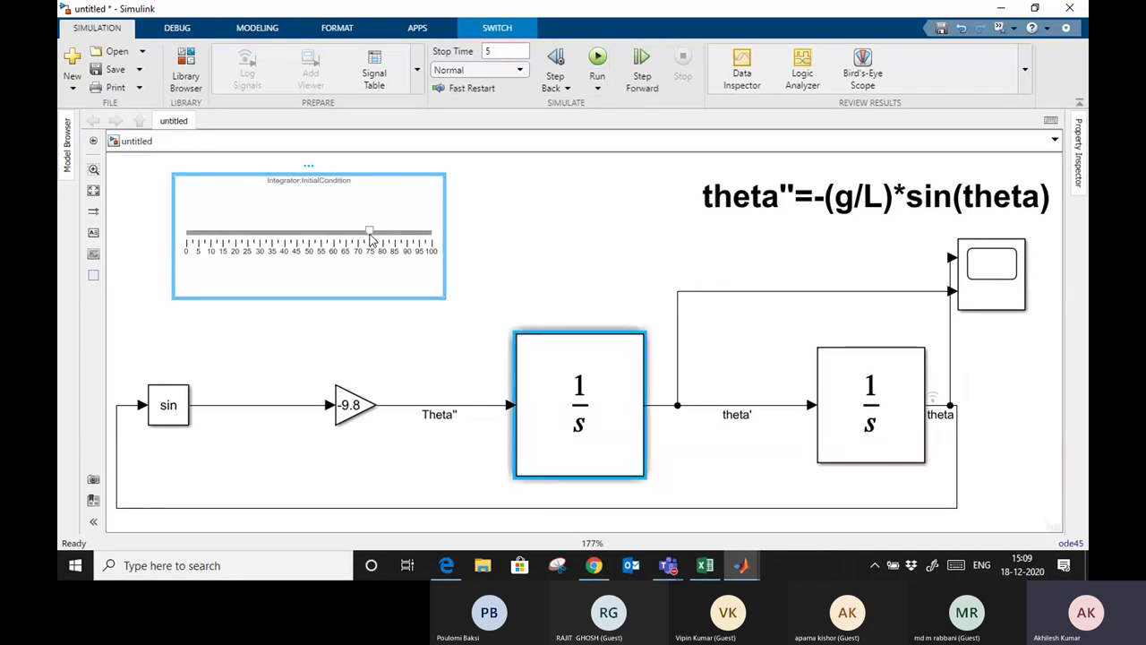
pyautogui.doubleClick(372, 239)
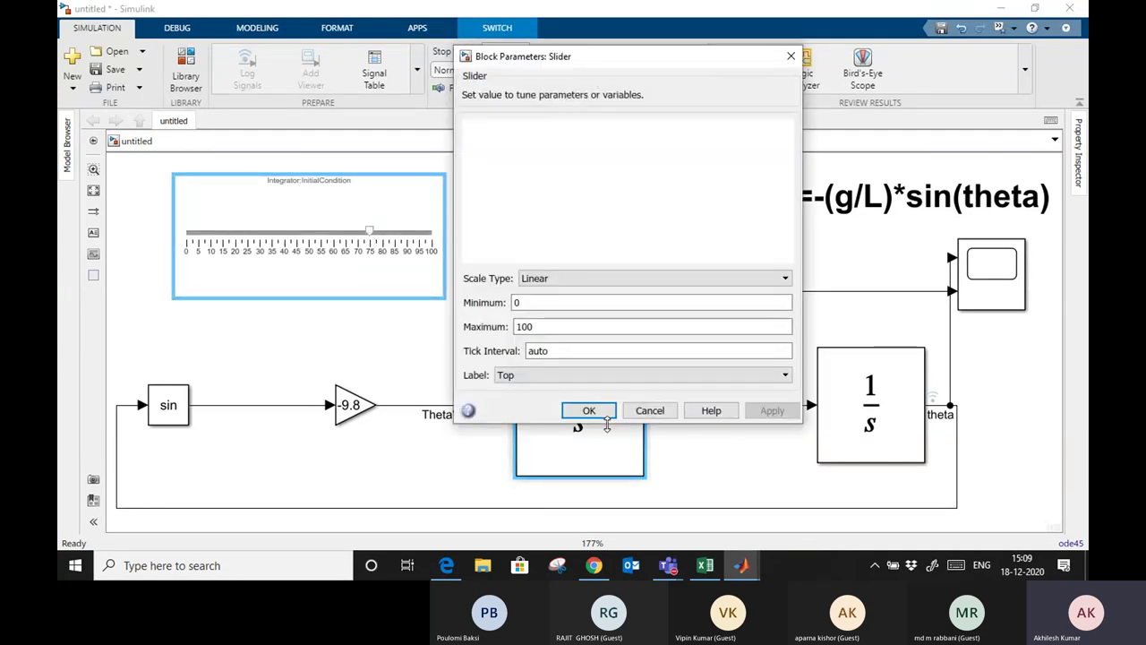
pyautogui.click(590, 411)
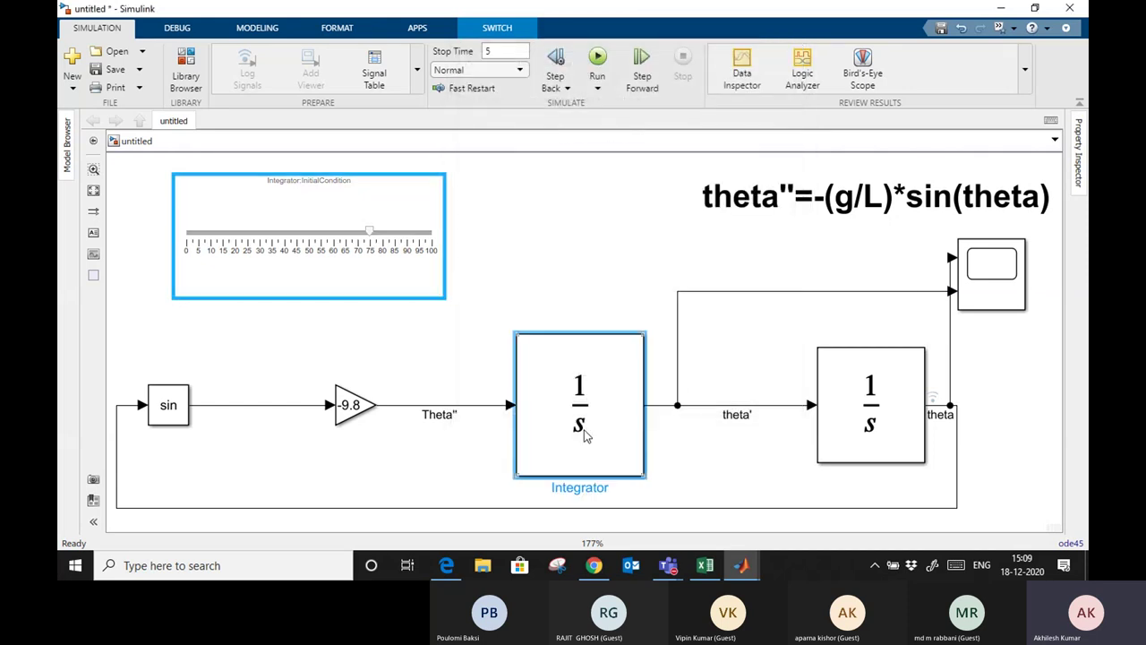
pyautogui.doubleClick(585, 435)
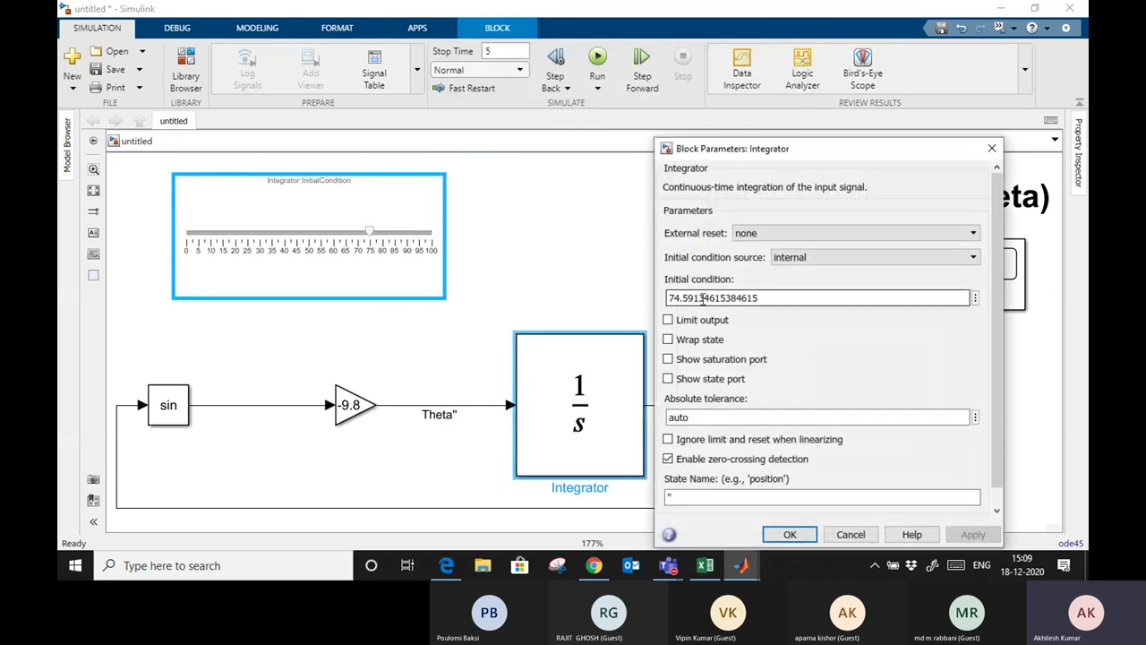
pyautogui.click(790, 534)
# Run the simulation again and plot theta from the current run, Run 2, in the Simulation Data Inspector
pyautogui.click(597, 59)
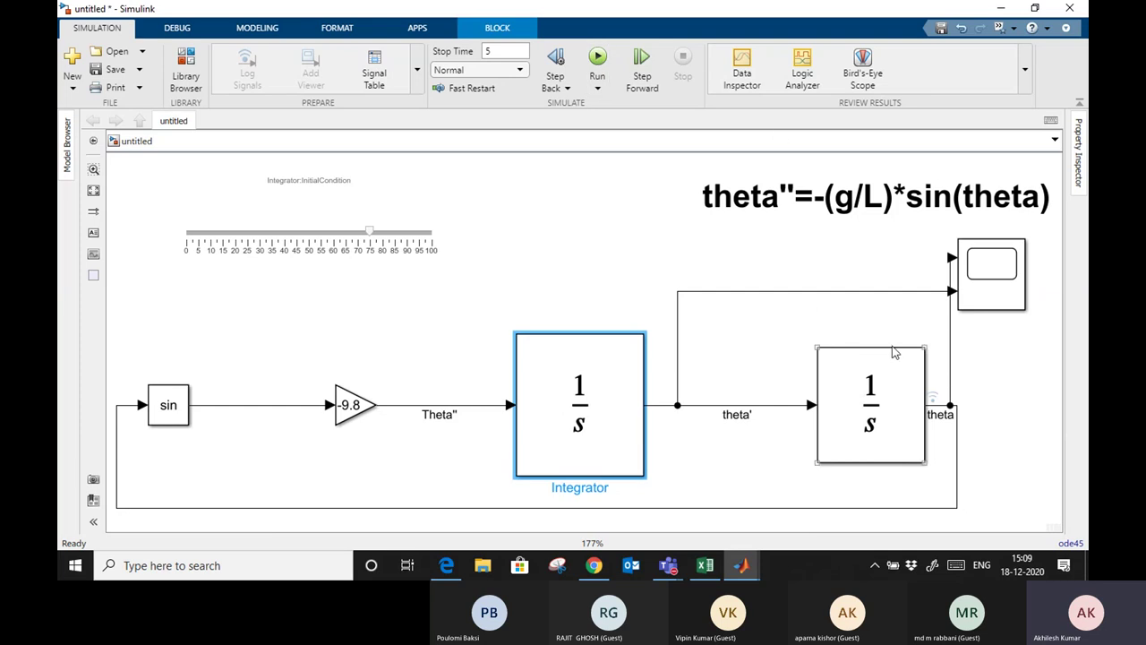
pyautogui.click(740, 60)
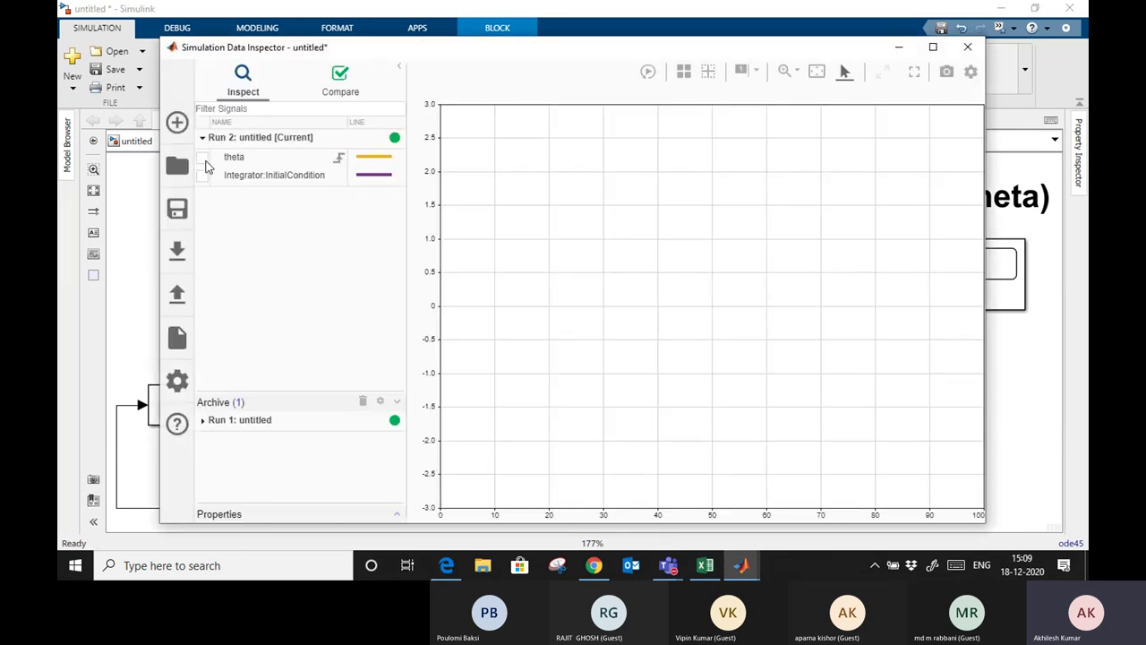
pyautogui.click(205, 162)
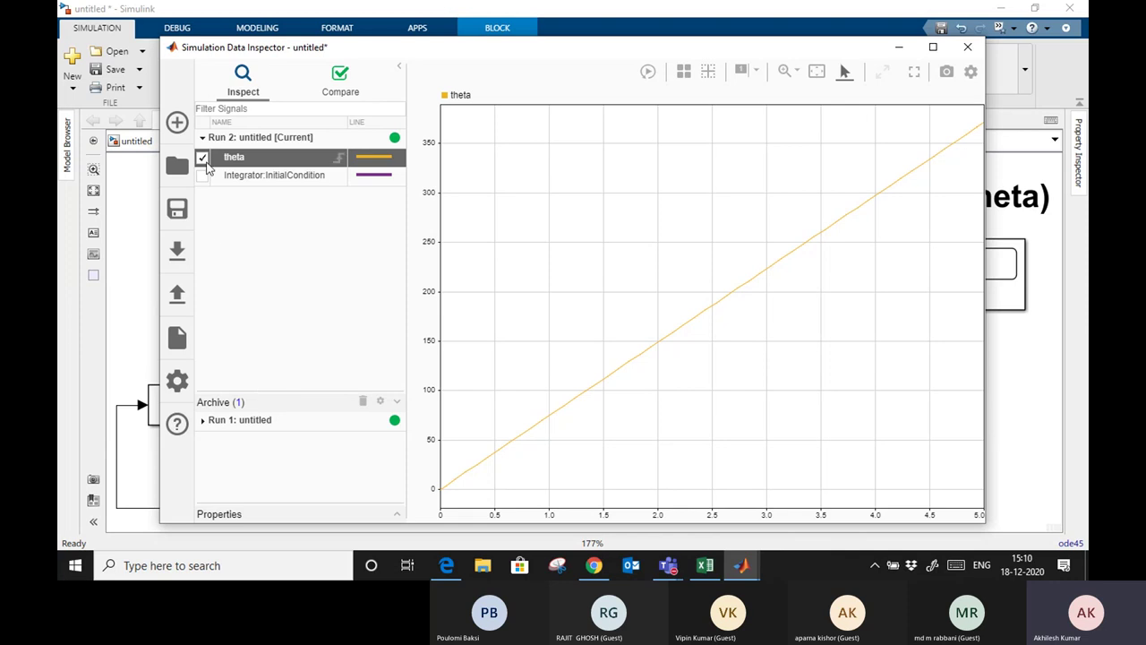
# Add theta from the archived Run 1 to the plot for comparison and minimize the Simulation Data Inspector
pyautogui.click(205, 422)
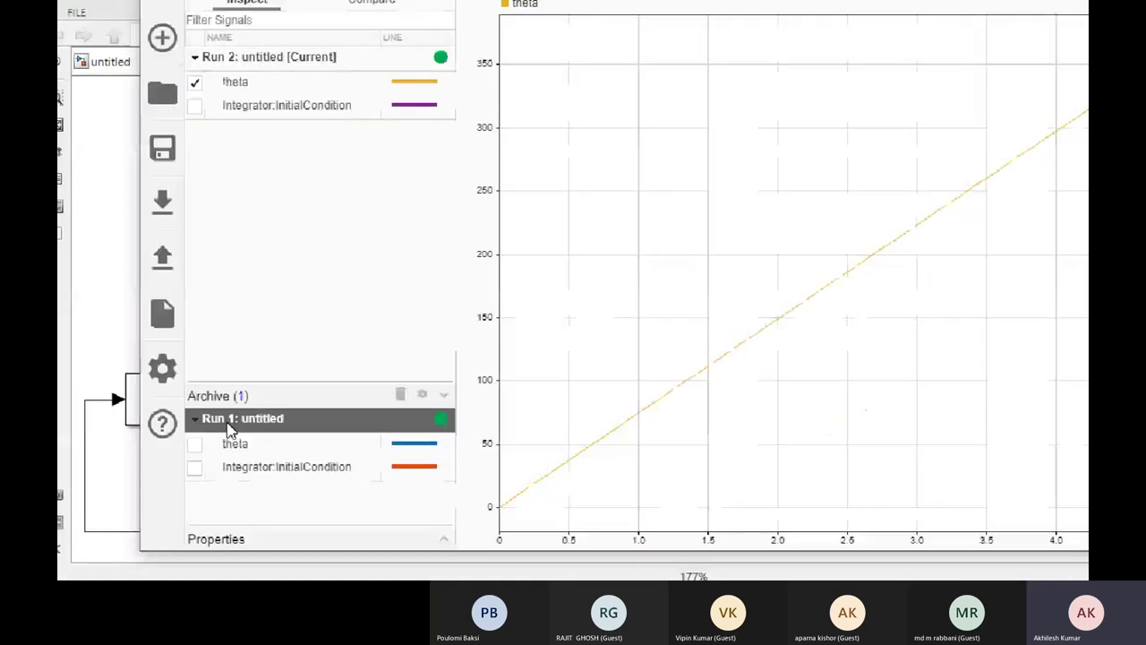
pyautogui.click(195, 443)
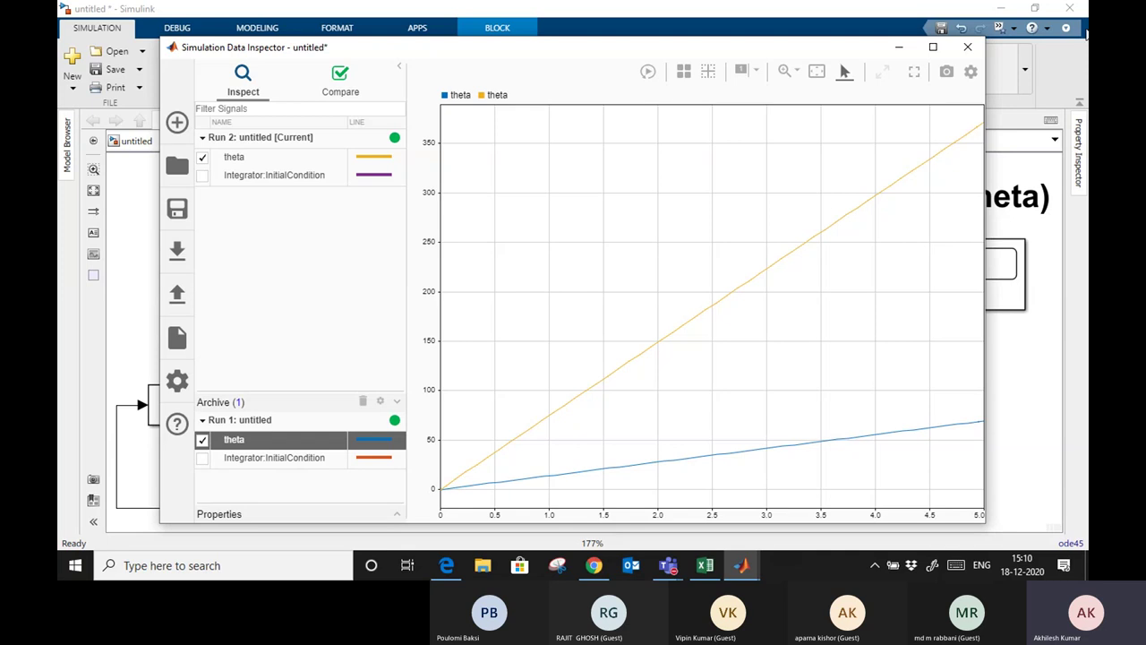
pyautogui.click(899, 46)
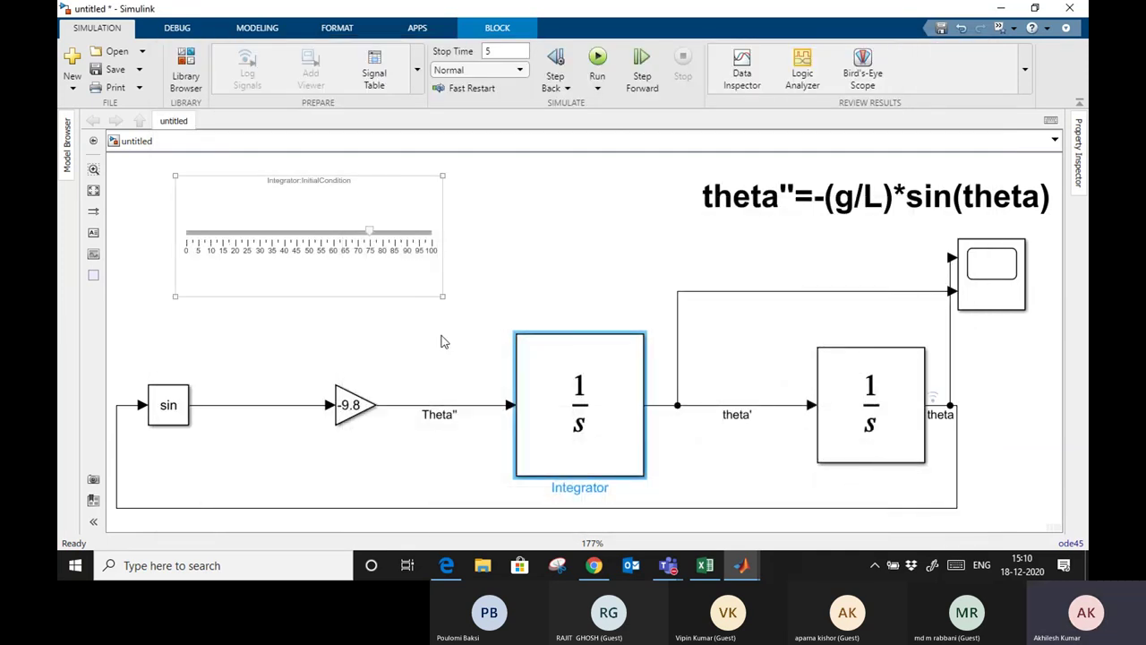
# Set the first Integrator's initial condition to 0 in its block parameters
pyautogui.doubleClick(598, 389)
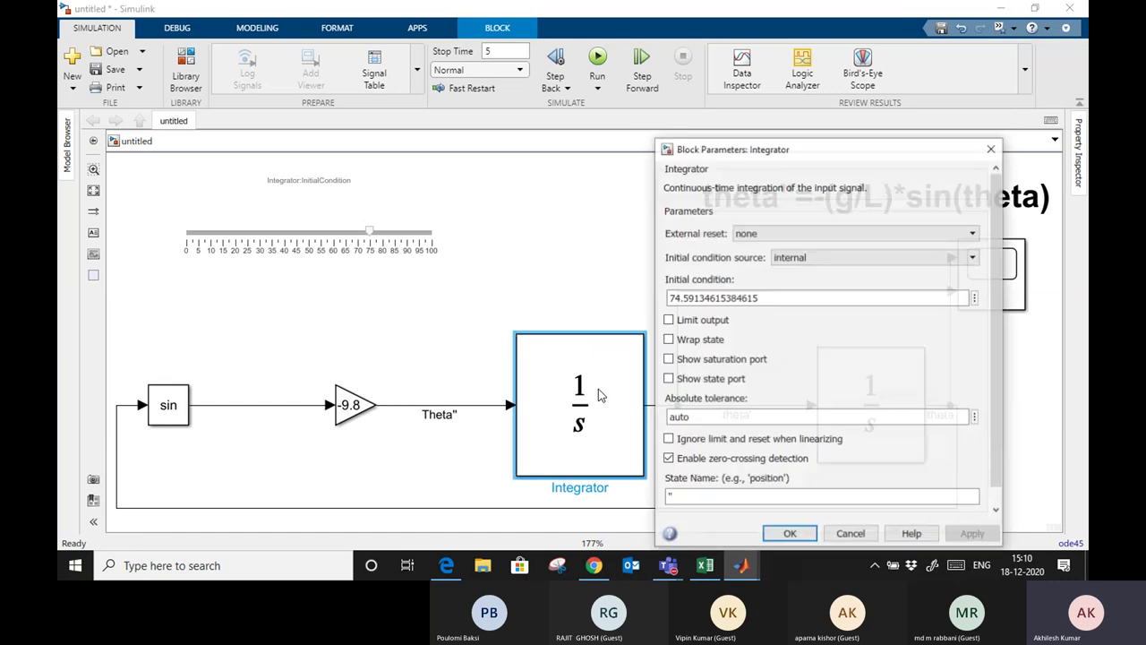
pyautogui.tripleClick(709, 300)
pyautogui.press('BackSpace')
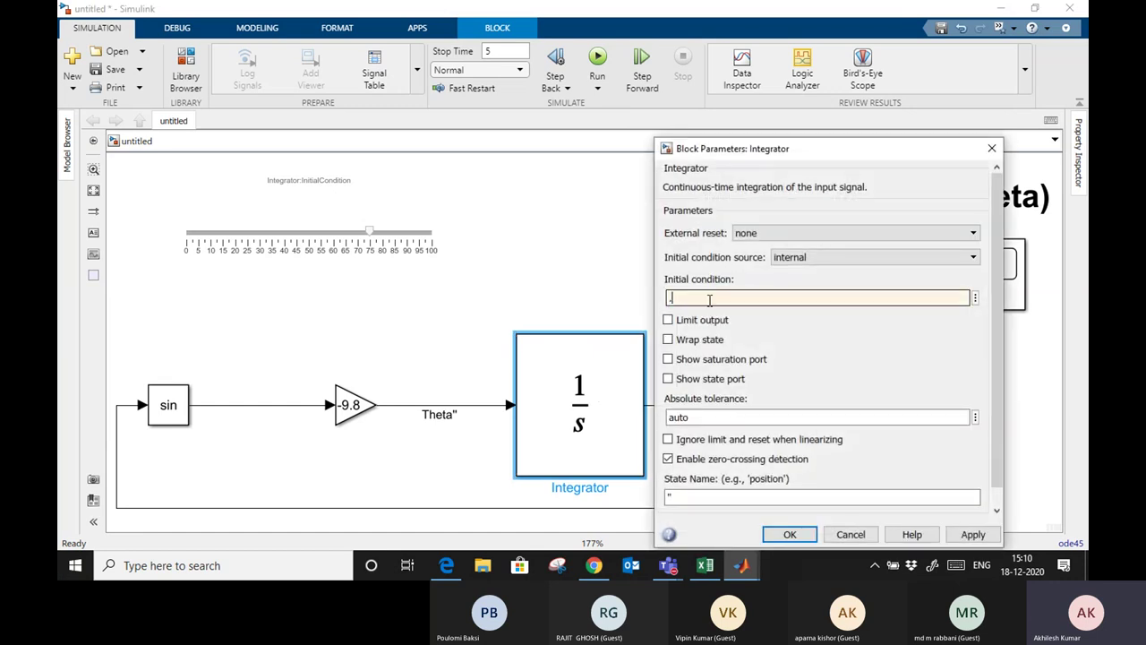
pyautogui.write('0')
pyautogui.press('Return')
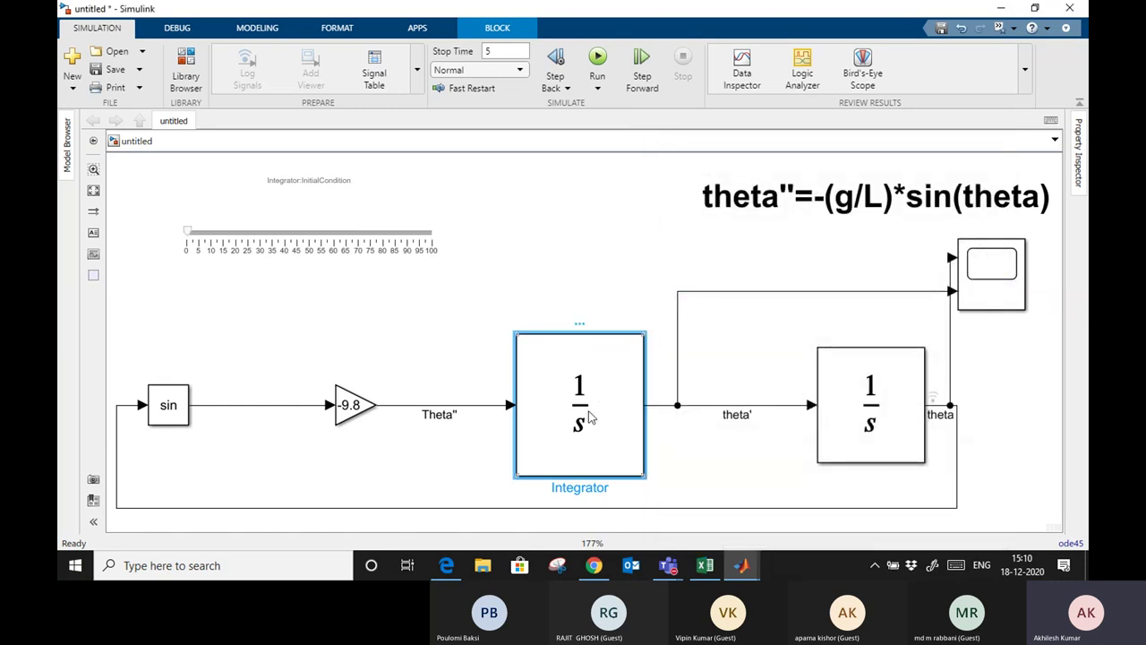
# Run the simulation with the first Integrator's updated initial condition and plot only theta from the current Run 3 in the Simulation Data Inspector
pyautogui.doubleClick(591, 418)
pyautogui.click(998, 150)
pyautogui.click(599, 60)
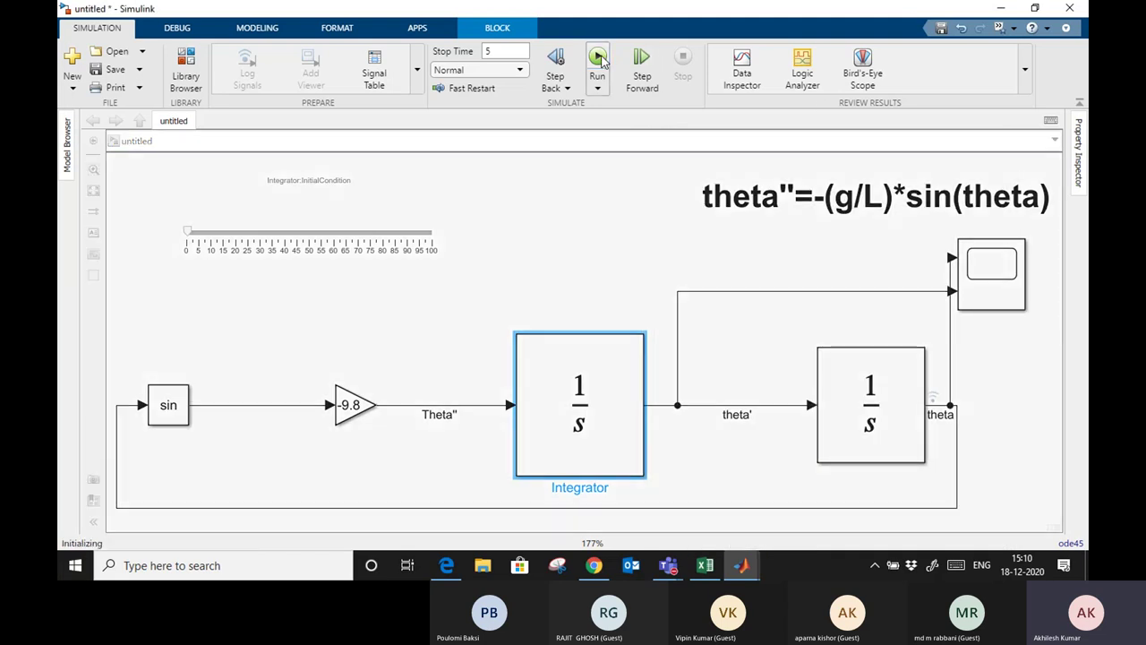
pyautogui.click(741, 71)
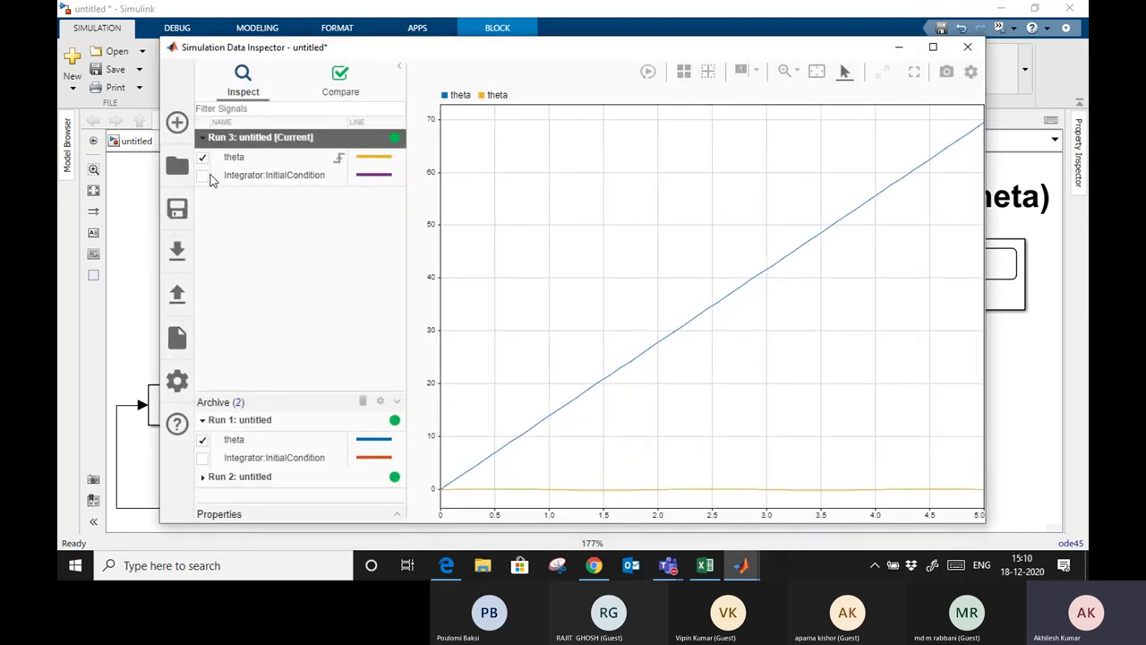
pyautogui.click(202, 442)
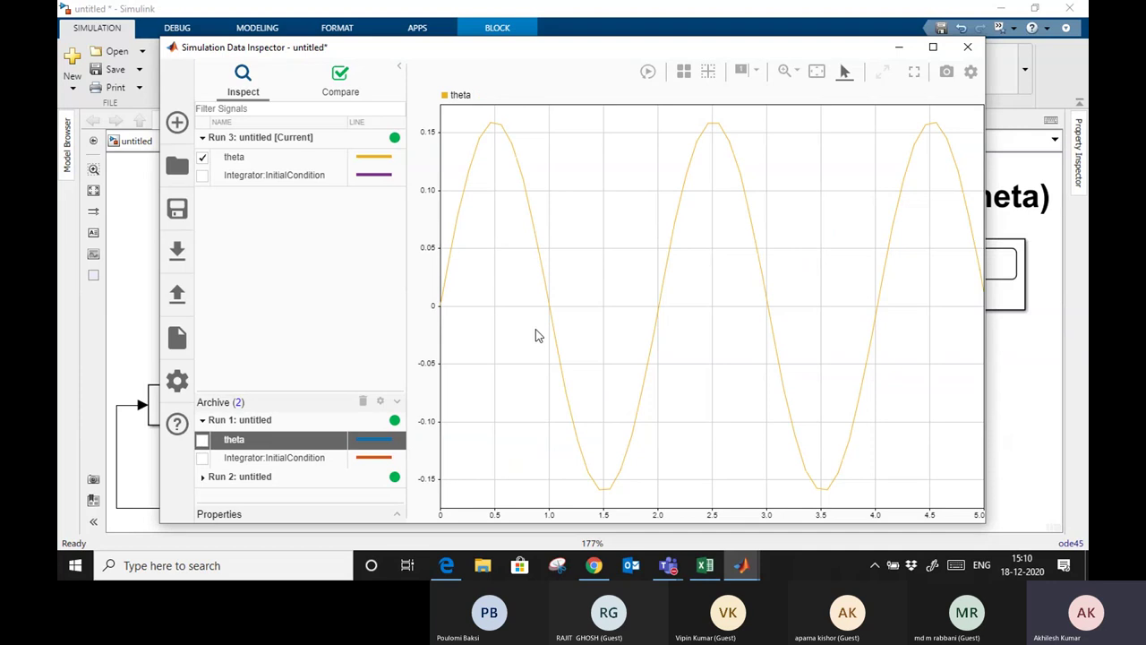
# Compare baseline Run 1 with Run 2, inspect the theta difference plot, and close the Simulation Data Inspector
pyautogui.click(203, 156)
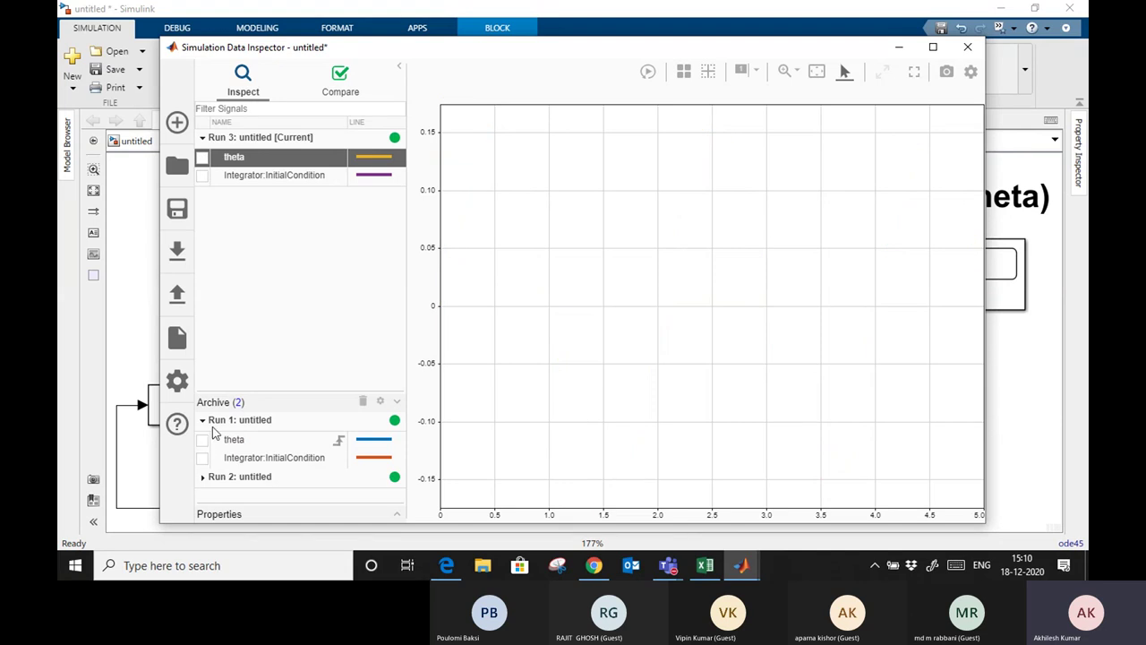
pyautogui.click(349, 96)
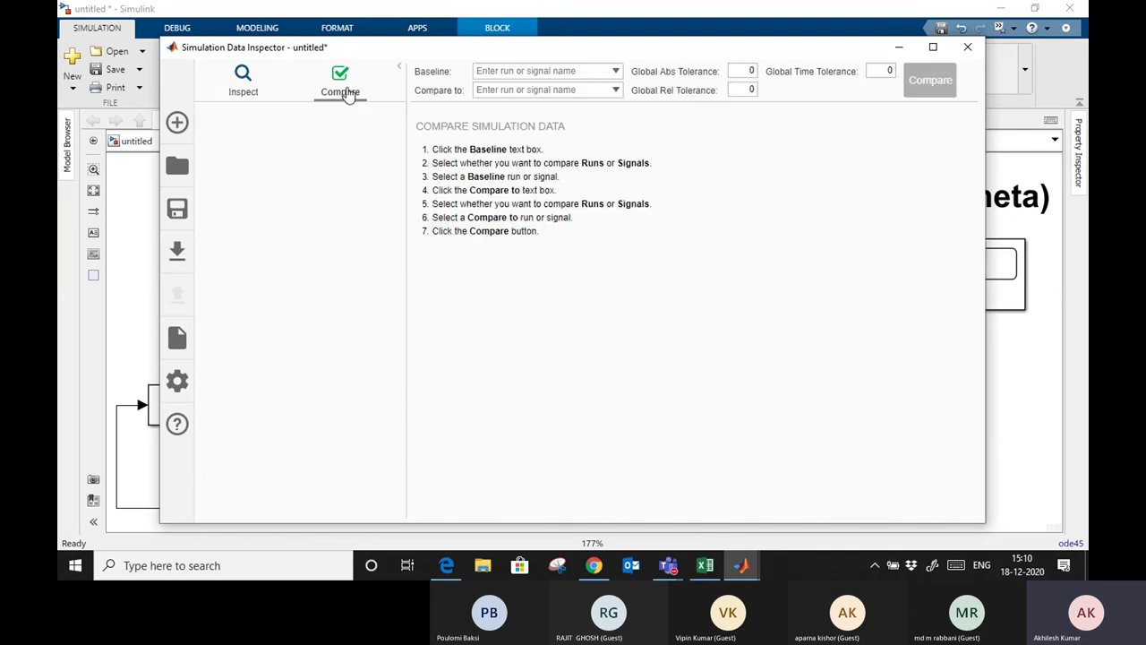
pyautogui.click(617, 72)
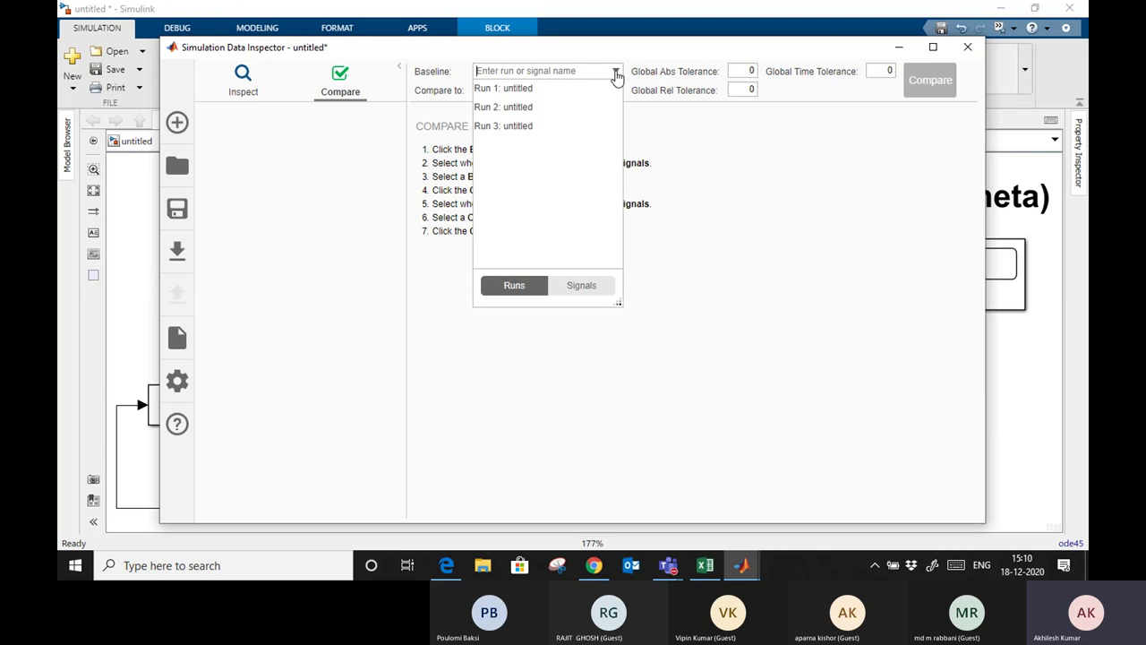
pyautogui.click(513, 94)
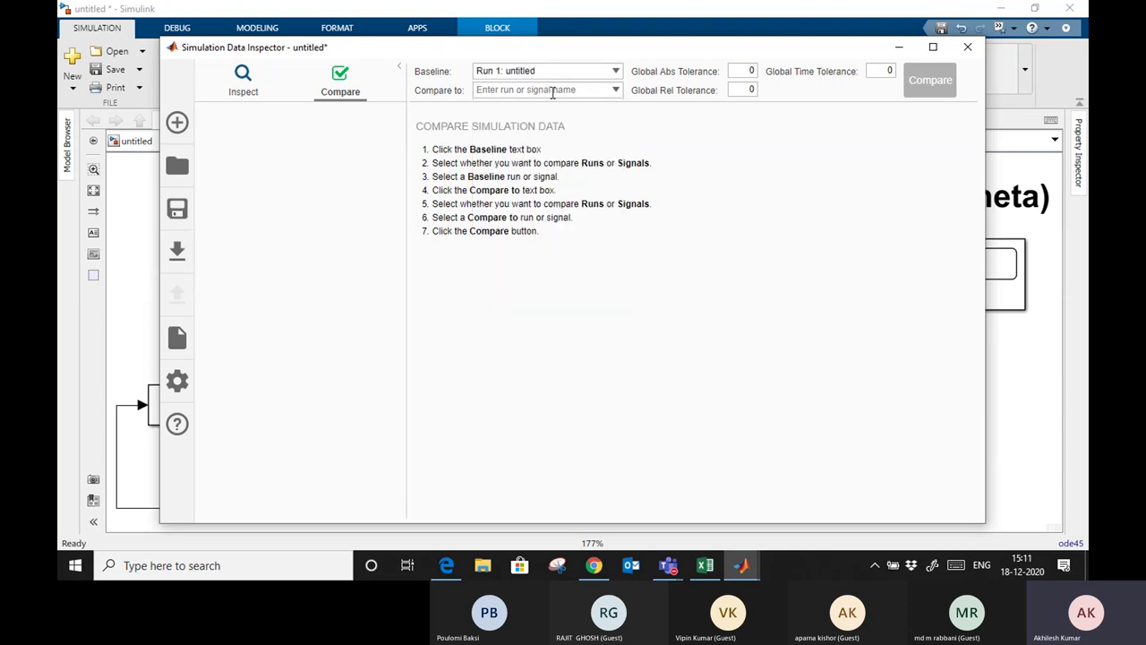
pyautogui.click(615, 97)
pyautogui.click(523, 129)
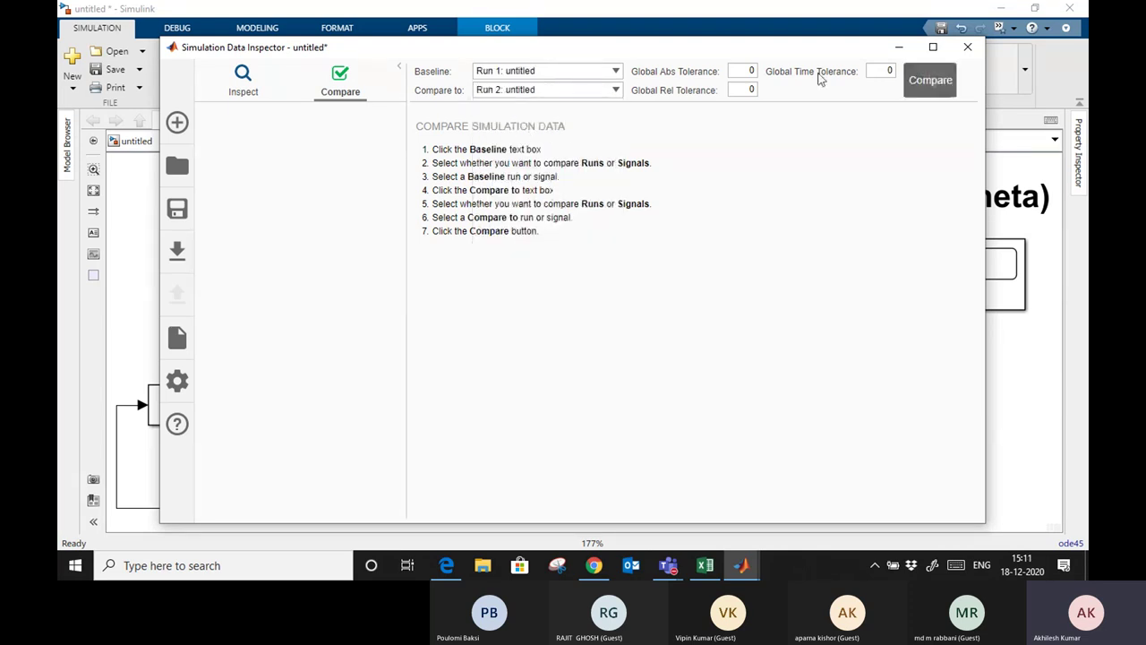
pyautogui.click(928, 84)
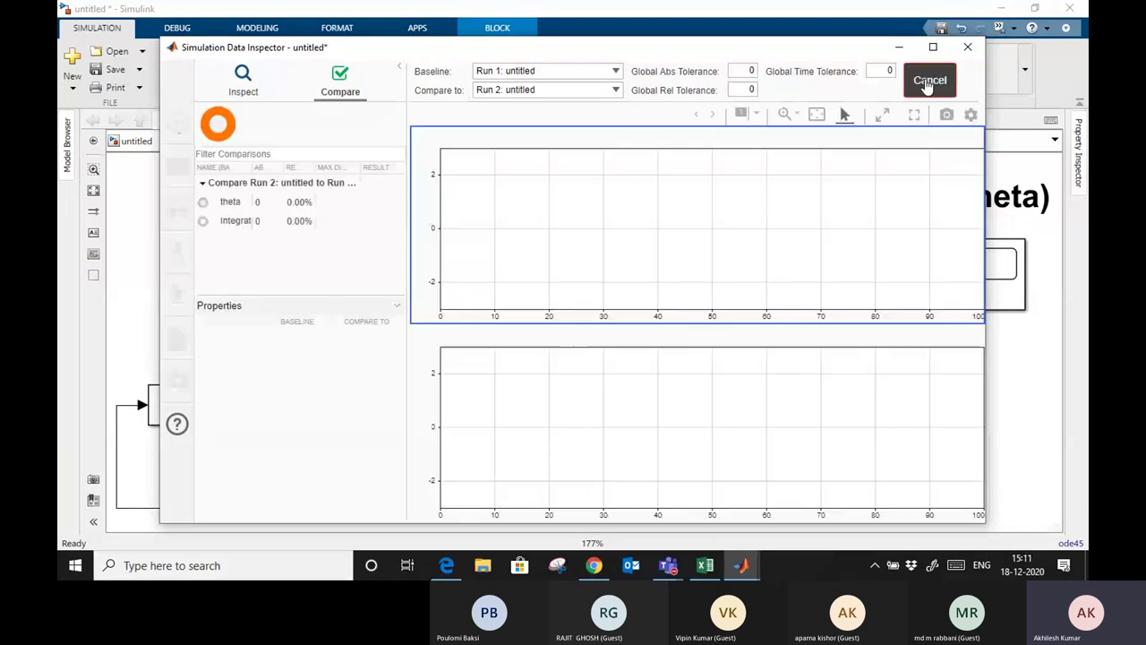
pyautogui.click(225, 204)
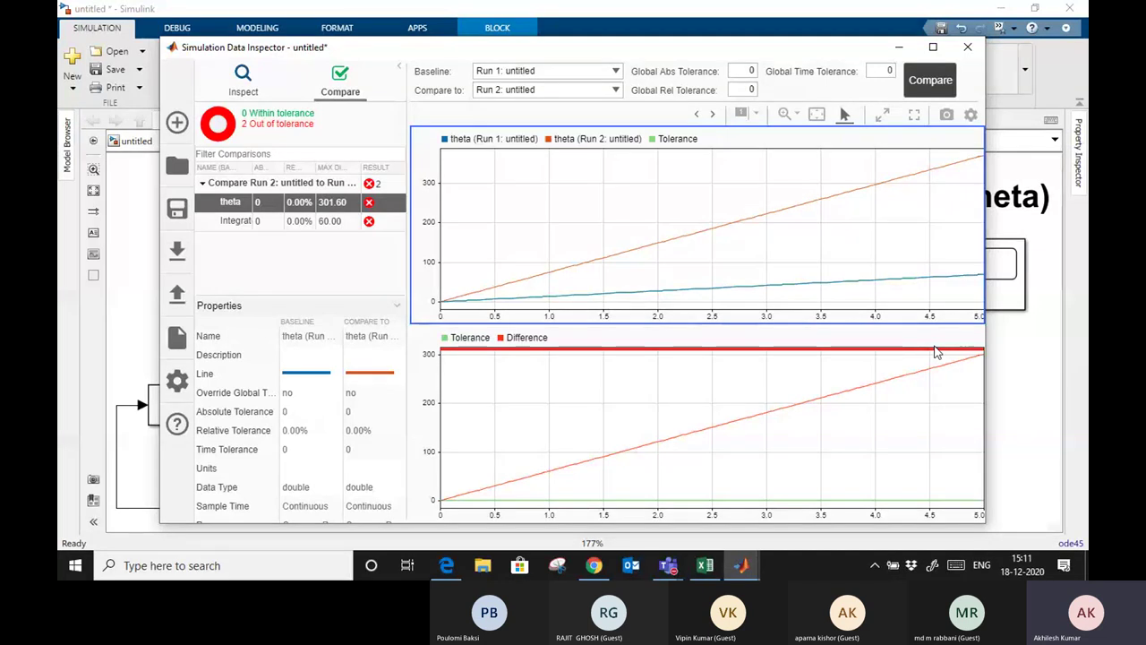
pyautogui.click(967, 46)
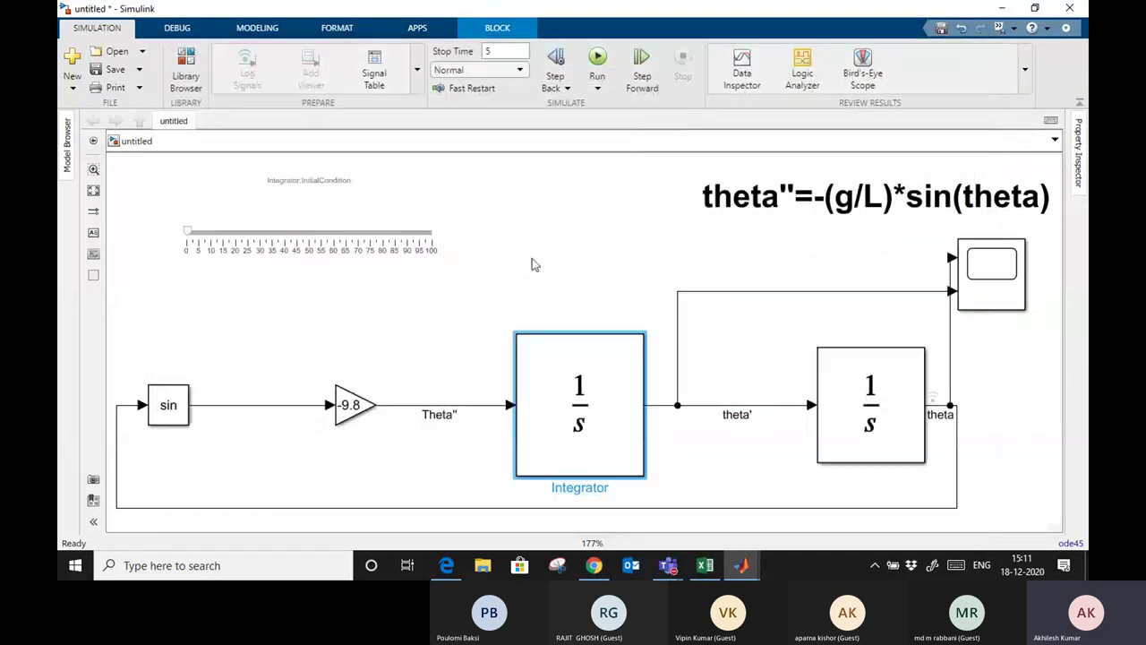
# Add a Dashboard Scope from the Dashboard library to the model and place it beyond the second Integrator, below the Scope
pyautogui.click(303, 240)
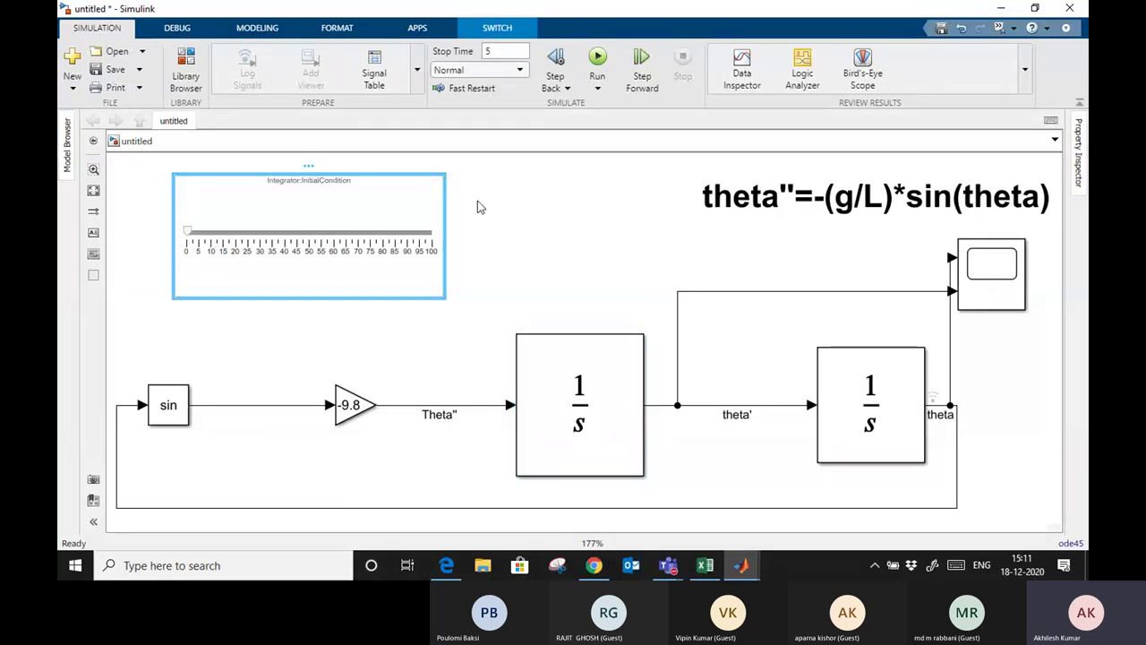
pyautogui.click(185, 76)
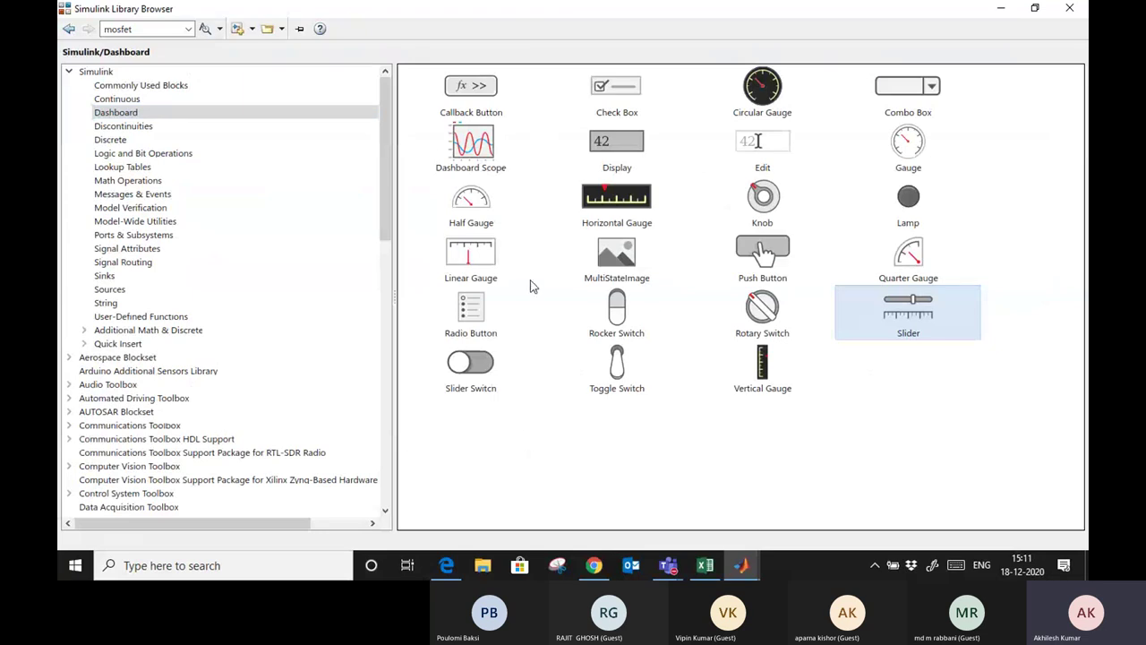
pyautogui.rightClick(484, 153)
pyautogui.click(542, 156)
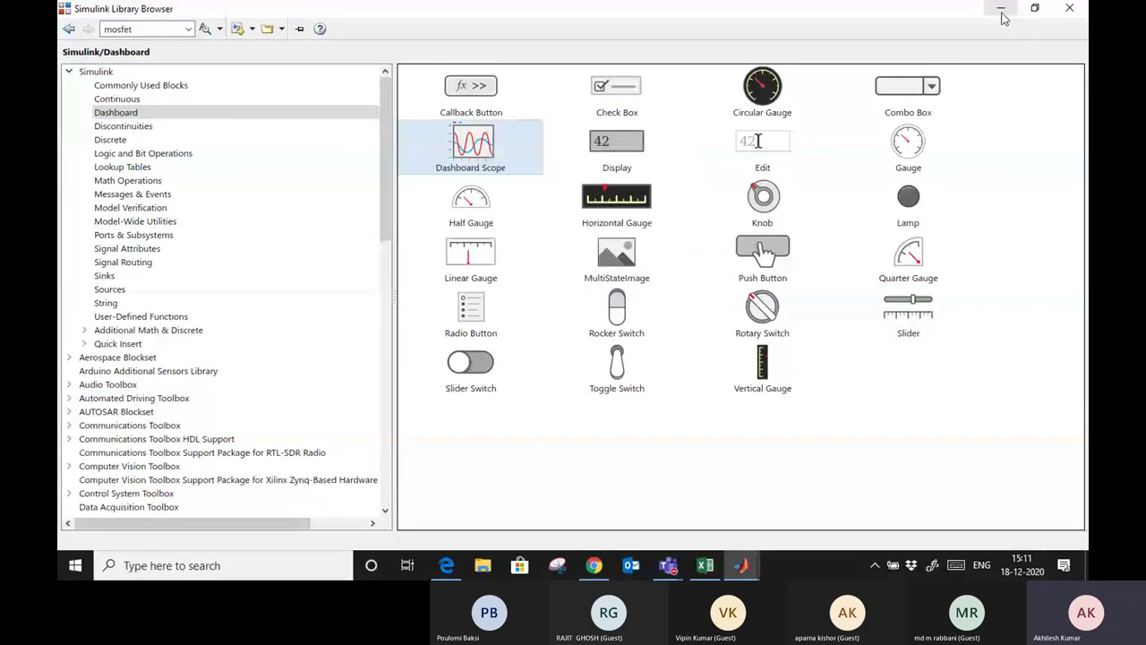
pyautogui.click(1001, 9)
pyautogui.moveTo(551, 276); pyautogui.dragTo(637, 208)
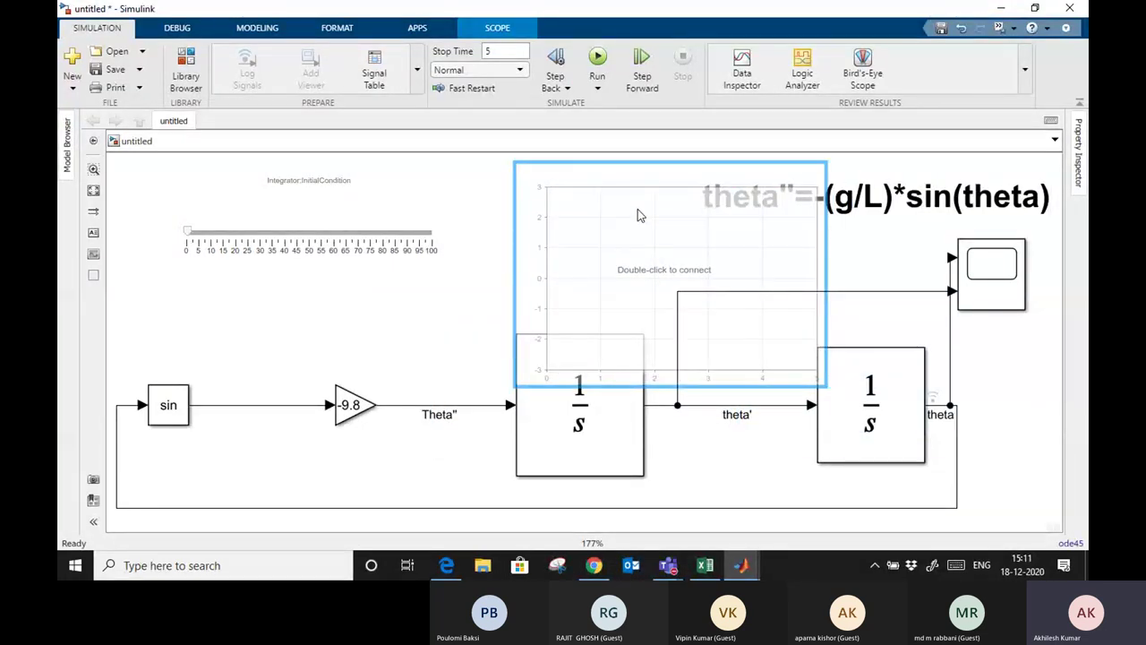
pyautogui.scroll(2, 638, 215)
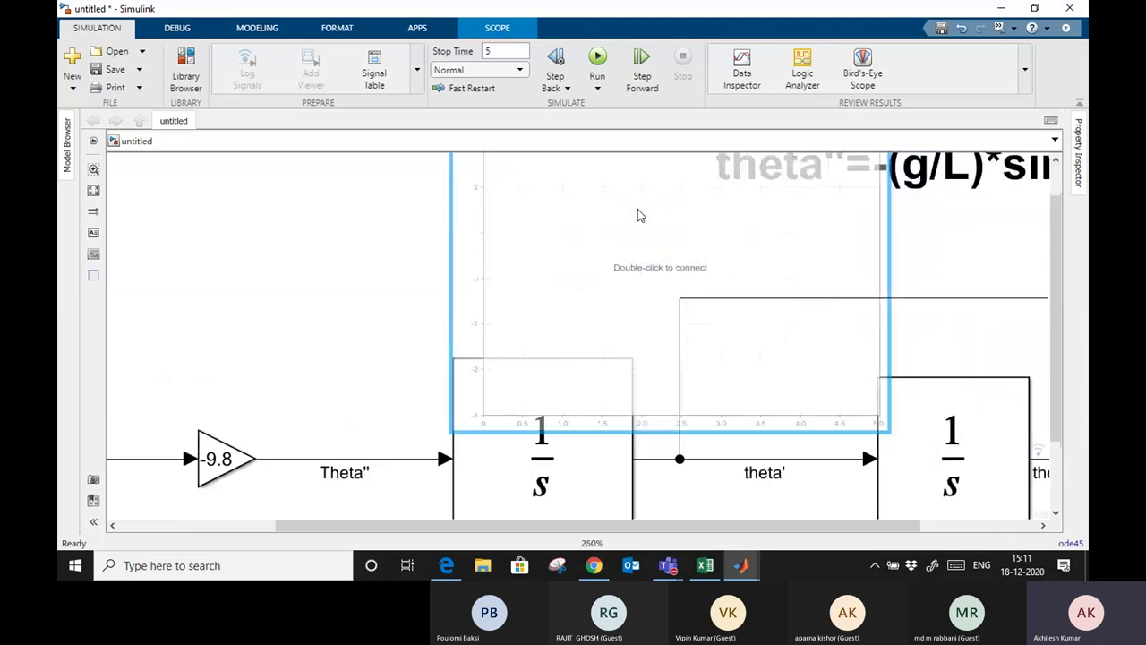
pyautogui.scroll(-1, 637, 215)
pyautogui.press('space')
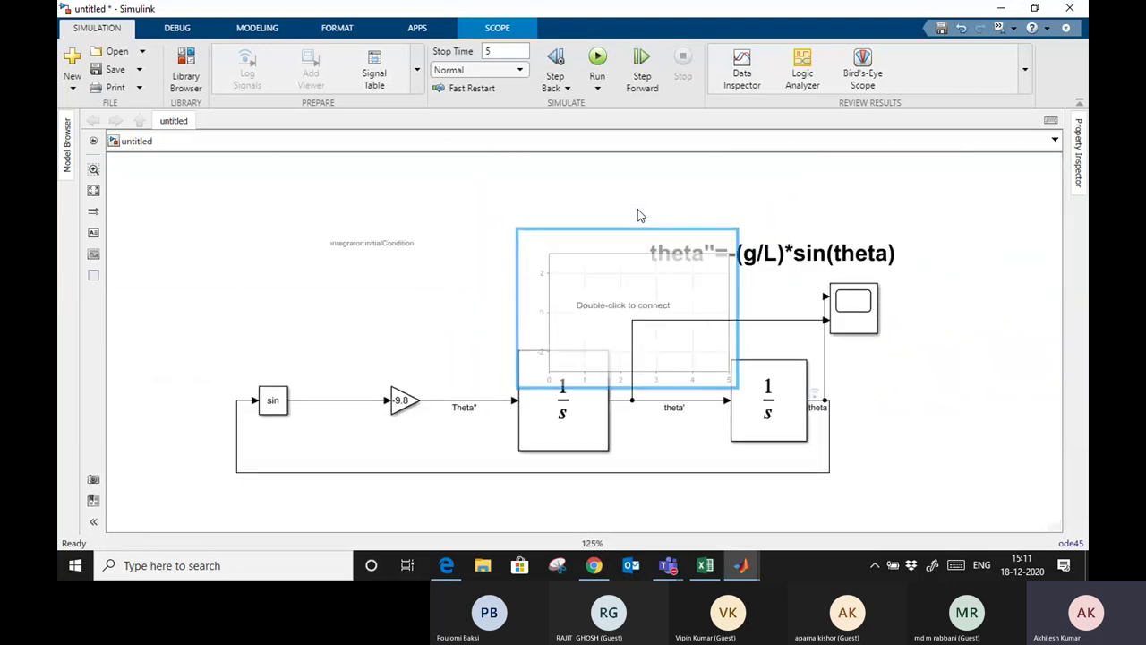
pyautogui.moveTo(618, 289); pyautogui.dragTo(948, 408)
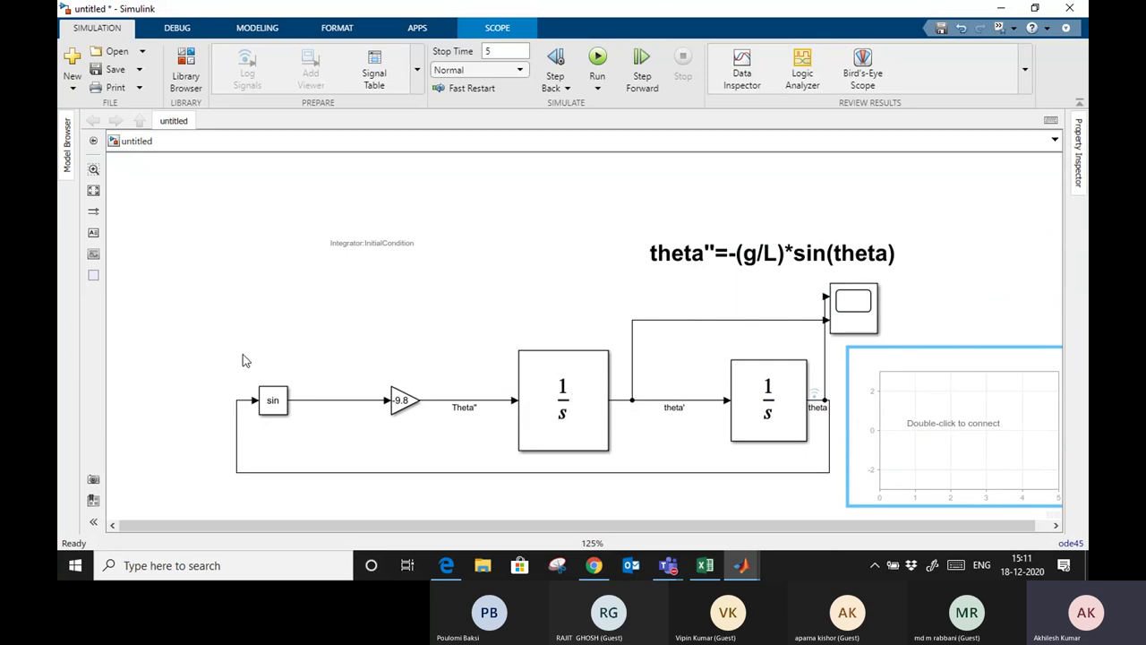
# Shift the pendulum loop and the Scope left, and enlarge the Dashboard Scope into the freed space
pyautogui.moveTo(226, 355); pyautogui.dragTo(828, 499)
pyautogui.moveTo(563, 398); pyautogui.dragTo(331, 399)
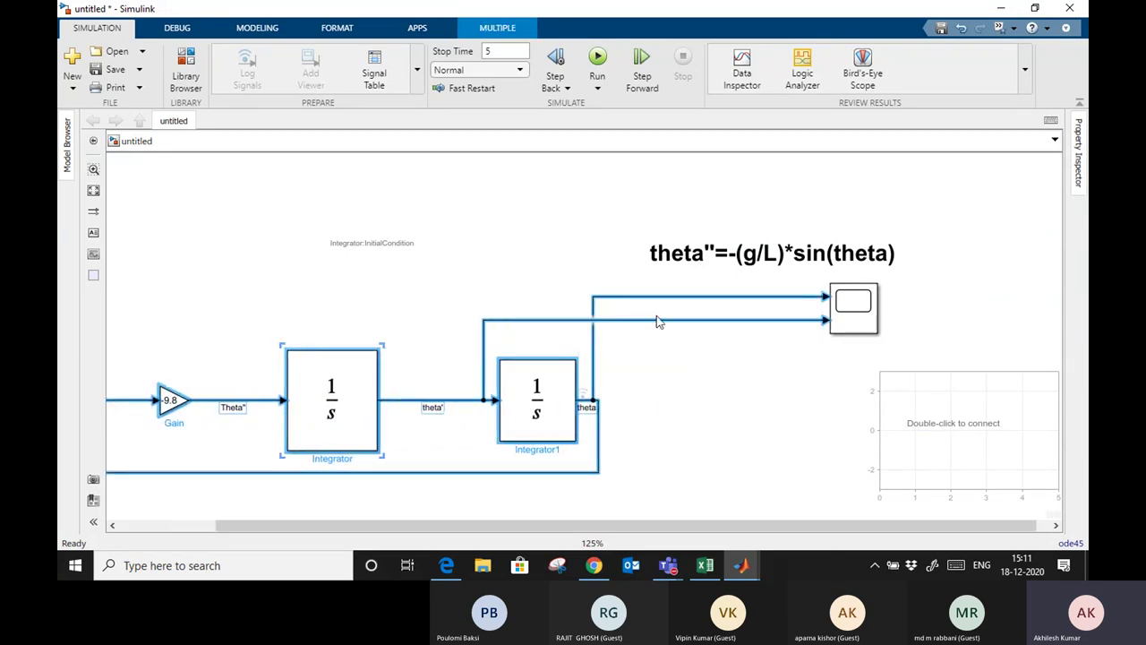
pyautogui.moveTo(867, 324); pyautogui.dragTo(839, 329)
pyautogui.moveTo(714, 337); pyautogui.dragTo(714, 337)
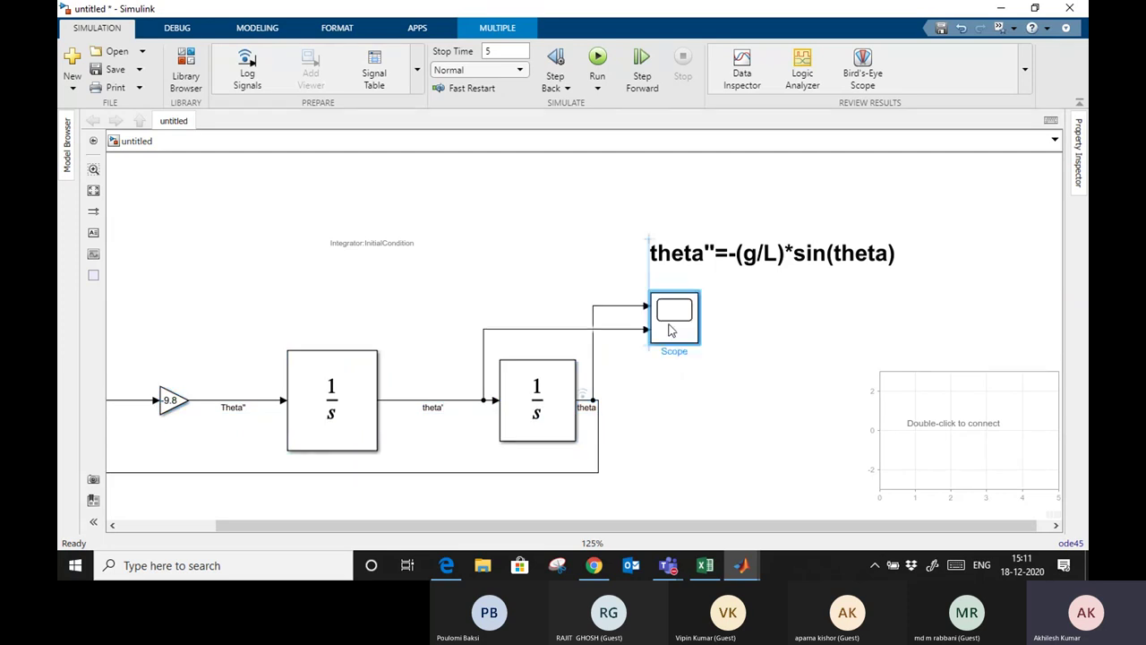
pyautogui.moveTo(849, 347); pyautogui.dragTo(724, 294)
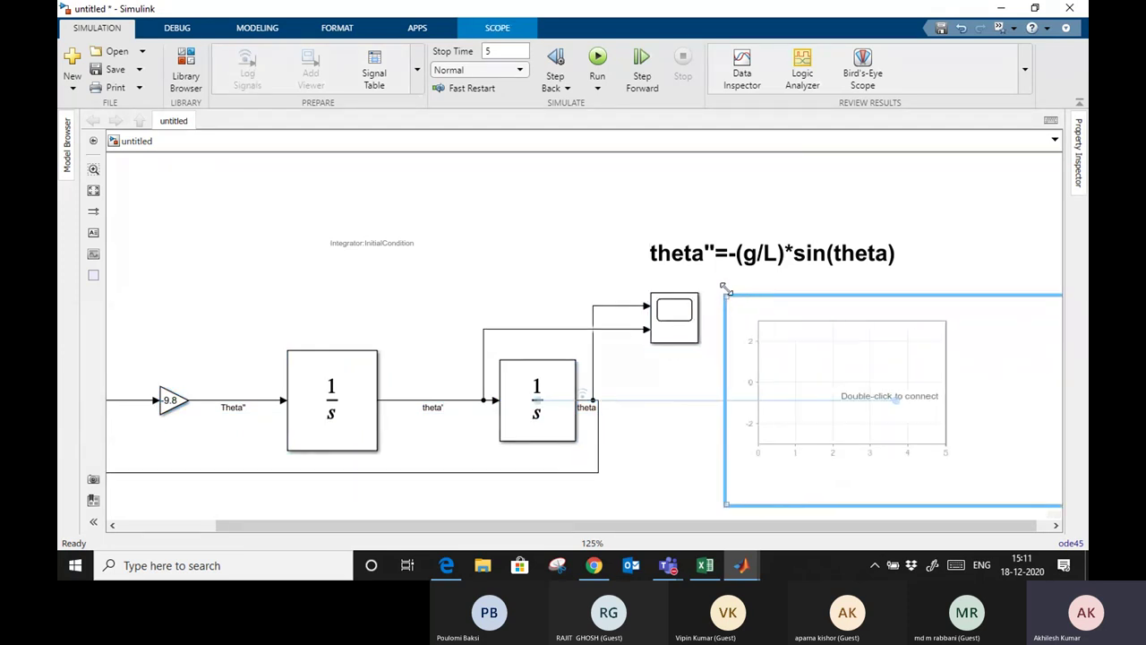
# Connect the theta signal to the Dashboard Scope in its block parameters
pyautogui.doubleClick(908, 403)
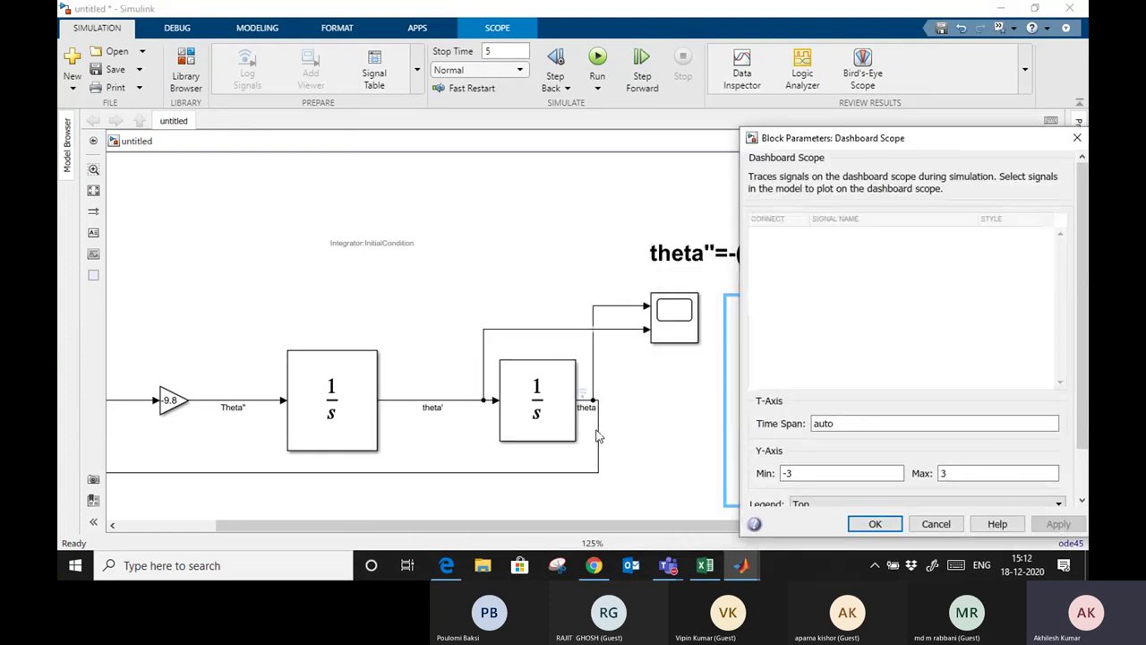
pyautogui.click(601, 437)
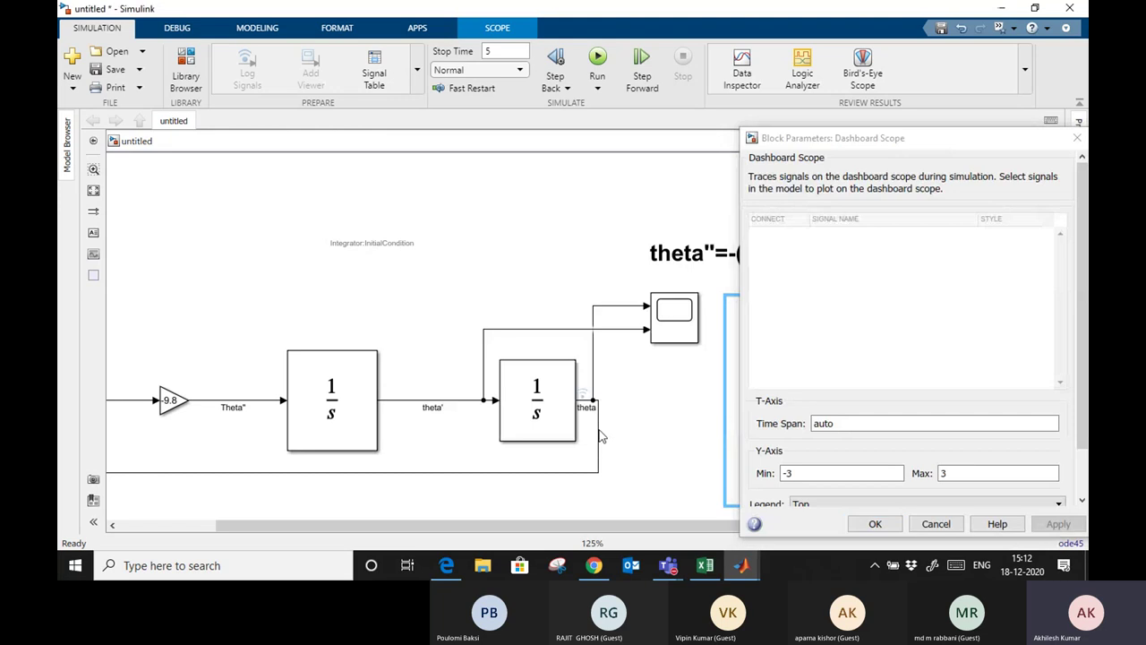
pyautogui.click(599, 437)
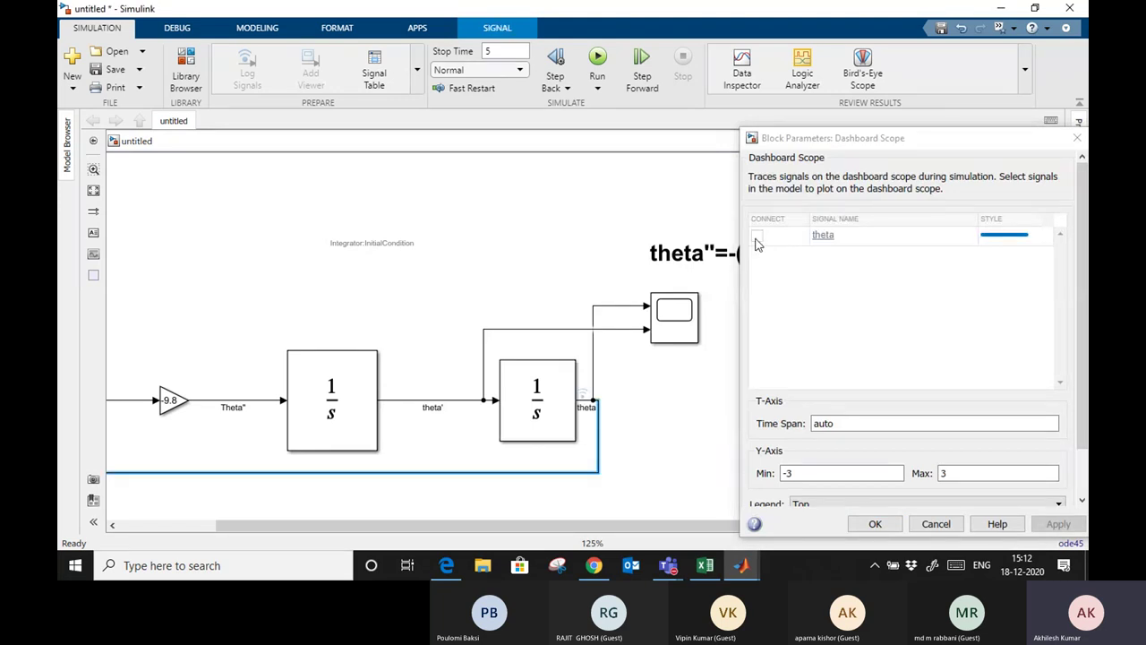
pyautogui.click(757, 236)
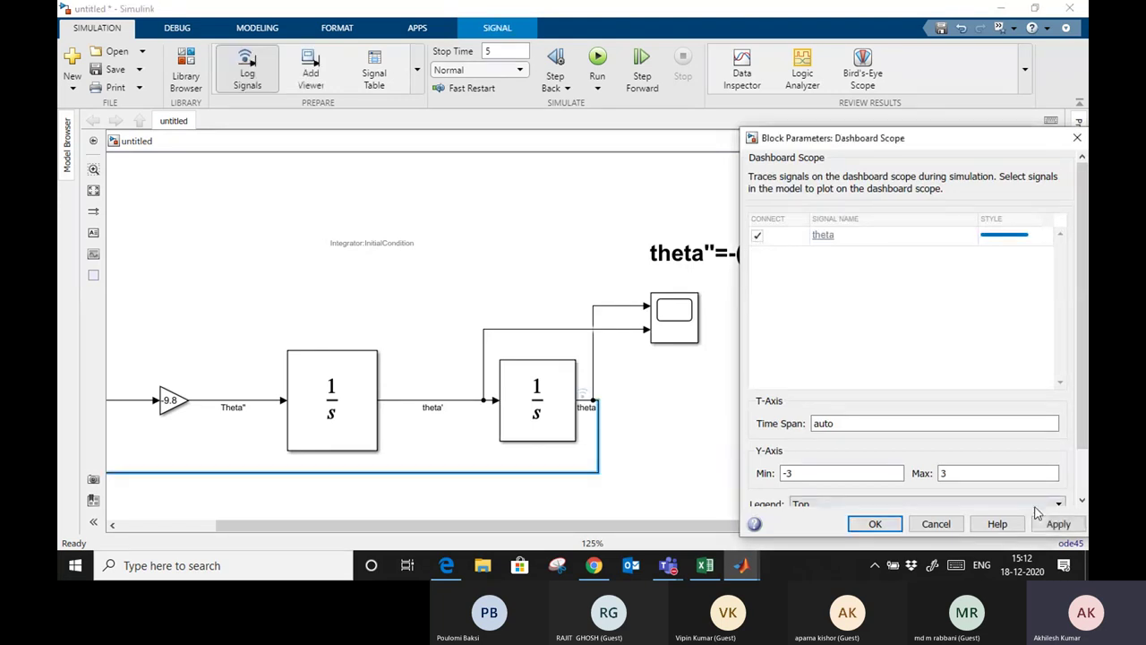
pyautogui.click(876, 523)
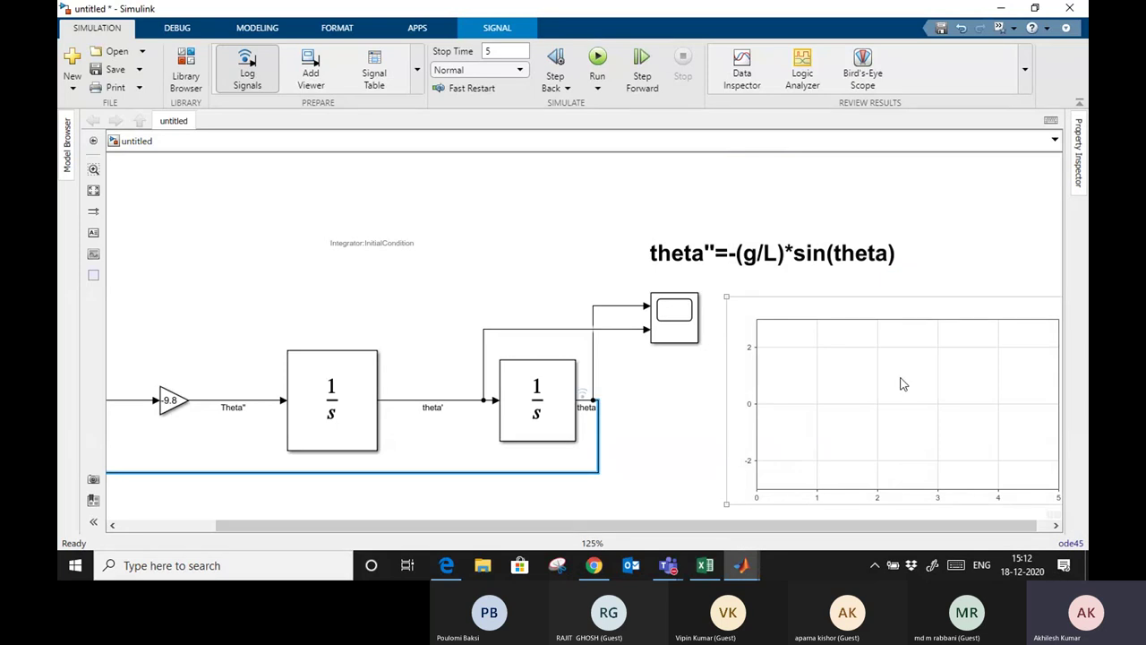
# Set the simulation stop time to 50
pyautogui.click(501, 54)
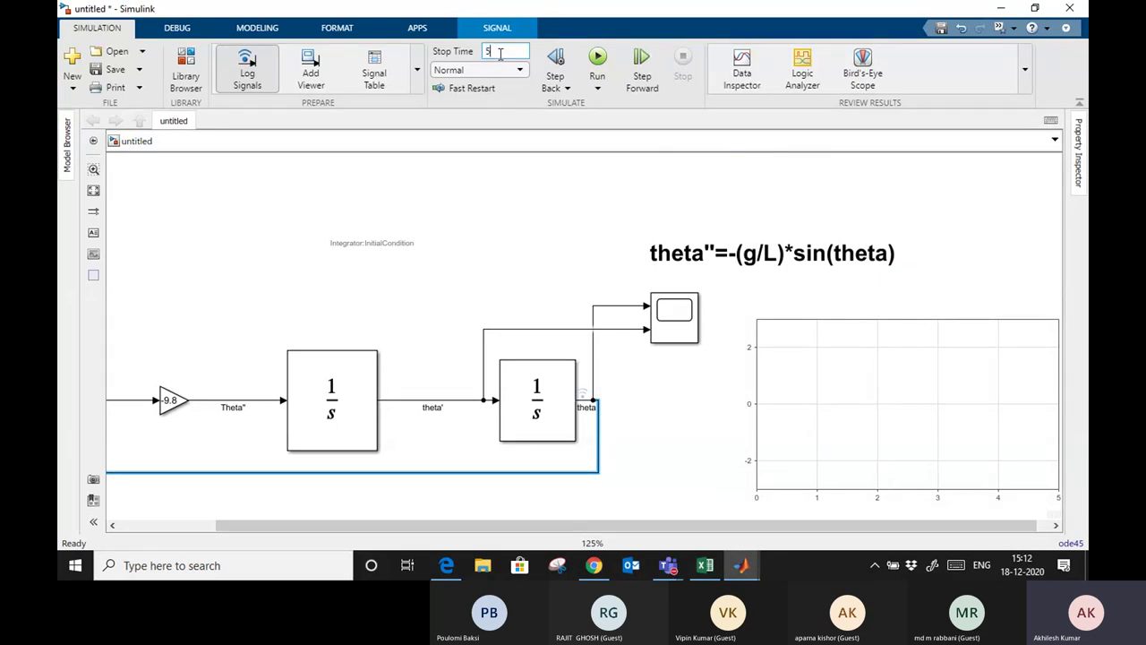
pyautogui.write('inf')
pyautogui.press('BackSpace')
pyautogui.write('50')
# Enable simulation pacing and slow it to 0.050 simulation time per wall clock second
pyautogui.click(598, 88)
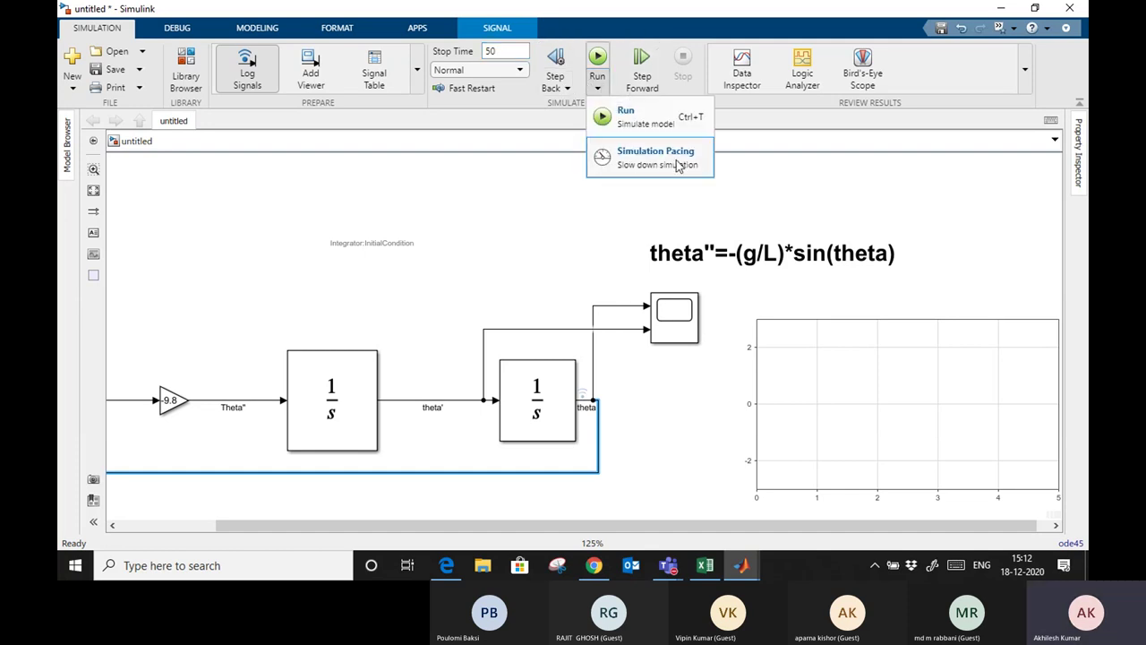
pyautogui.click(678, 166)
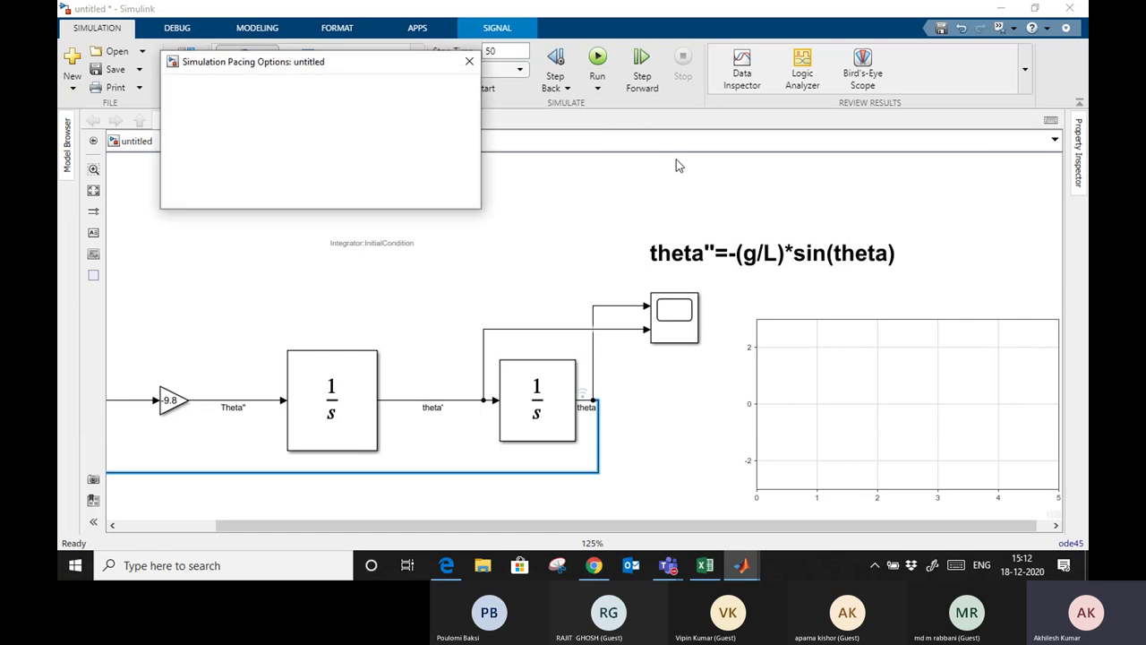
pyautogui.moveTo(333, 69); pyautogui.dragTo(528, 94)
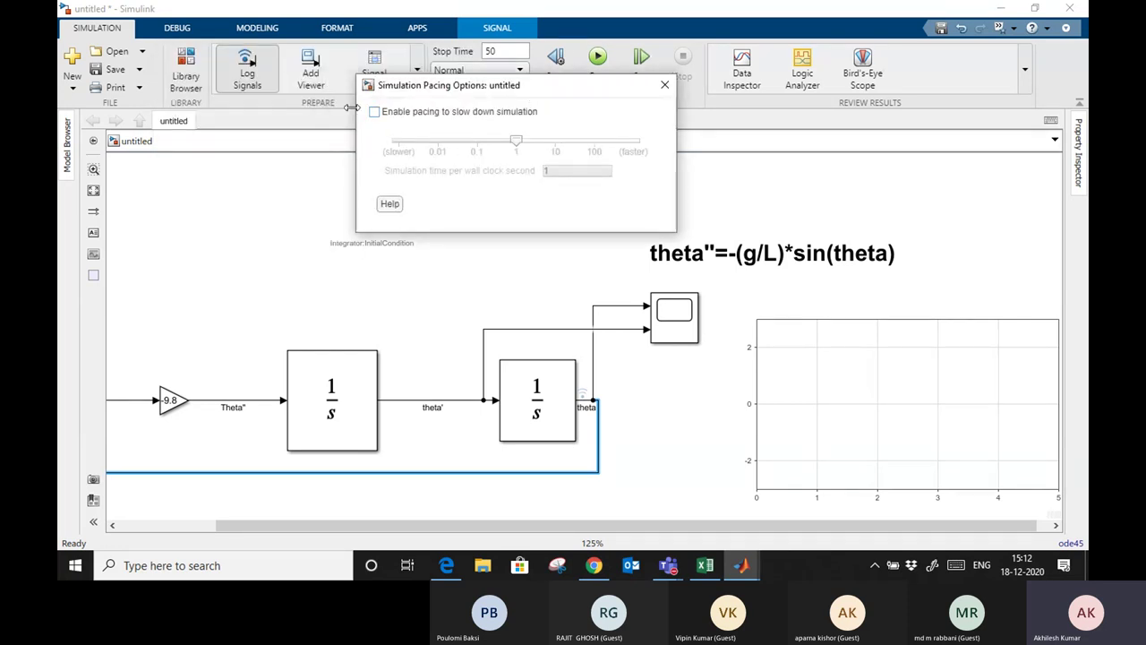
pyautogui.click(374, 114)
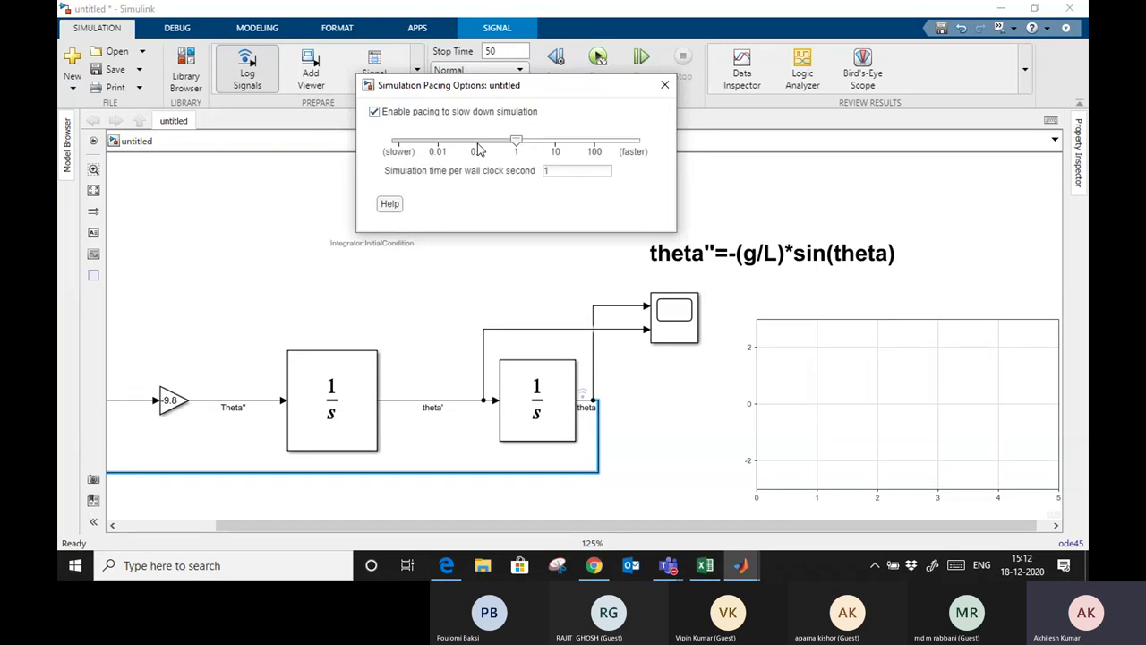
pyautogui.moveTo(515, 144); pyautogui.dragTo(465, 146)
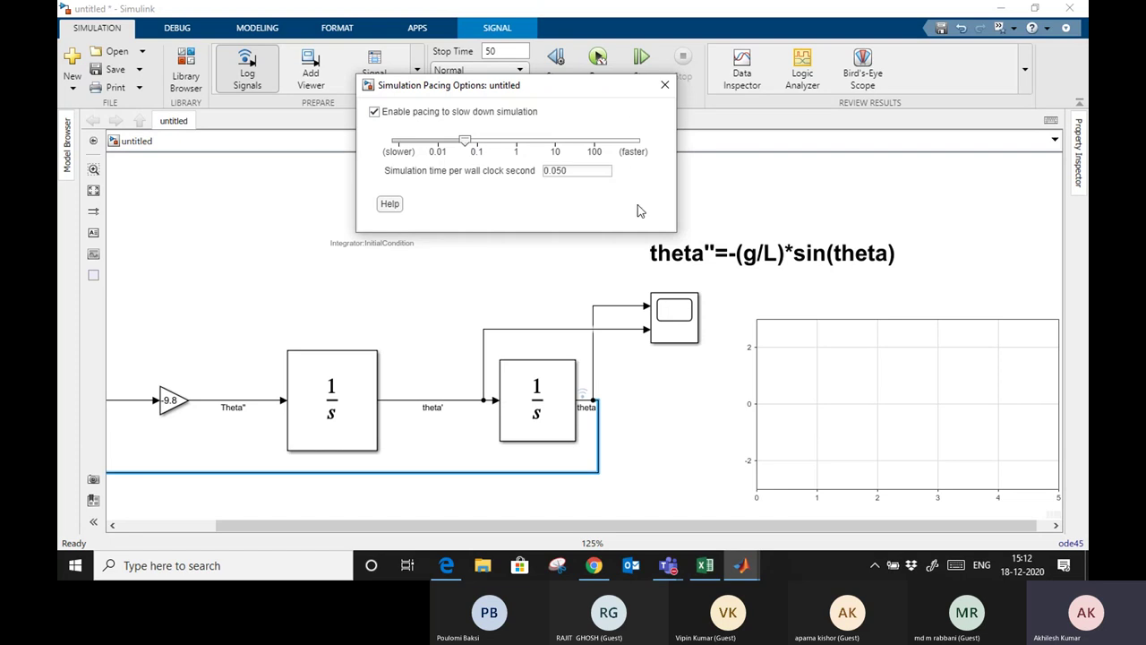
pyautogui.click(664, 85)
# Start the paced simulation and check the Dashboard Scope's block parameters while it runs, leaving them as they are
pyautogui.click(597, 60)
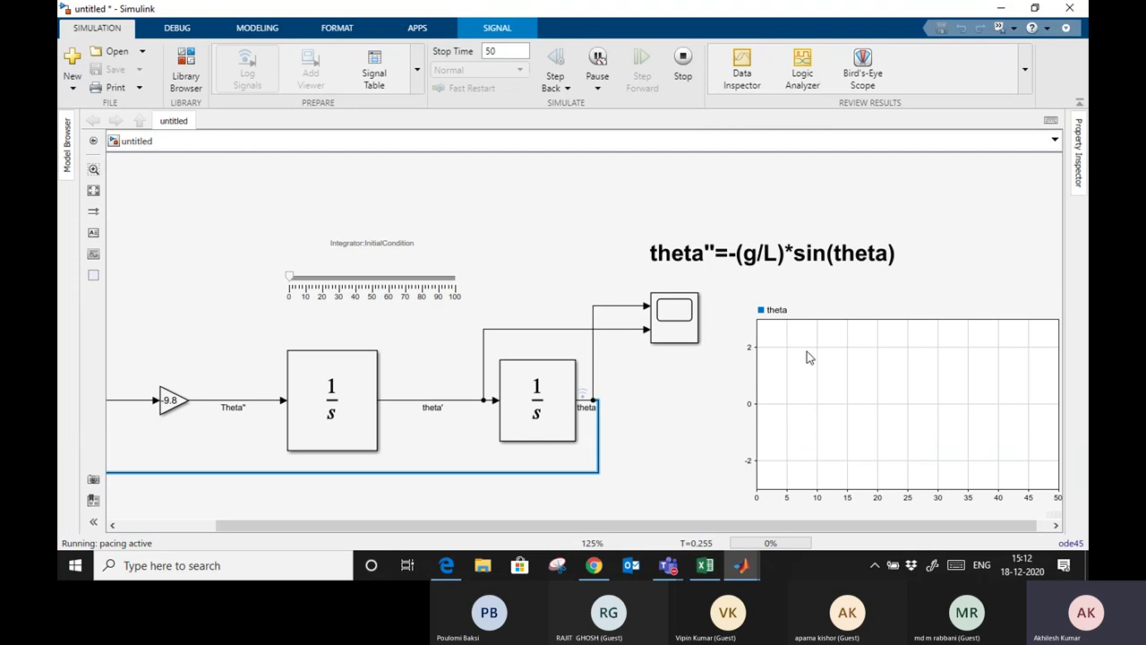
pyautogui.doubleClick(888, 372)
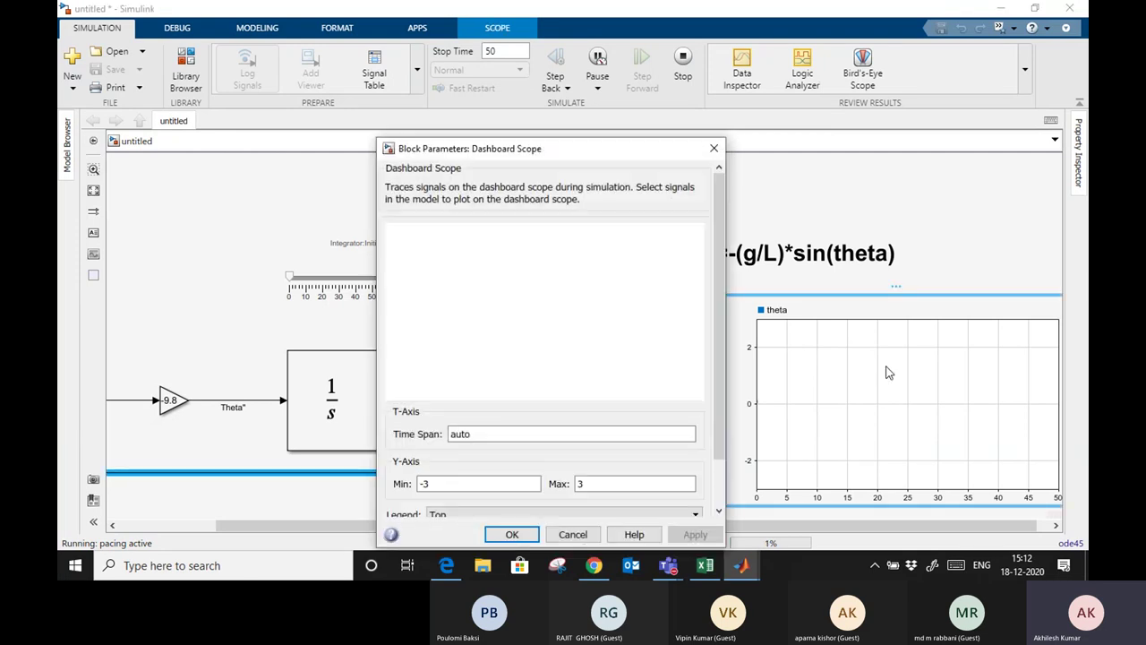
pyautogui.click(714, 148)
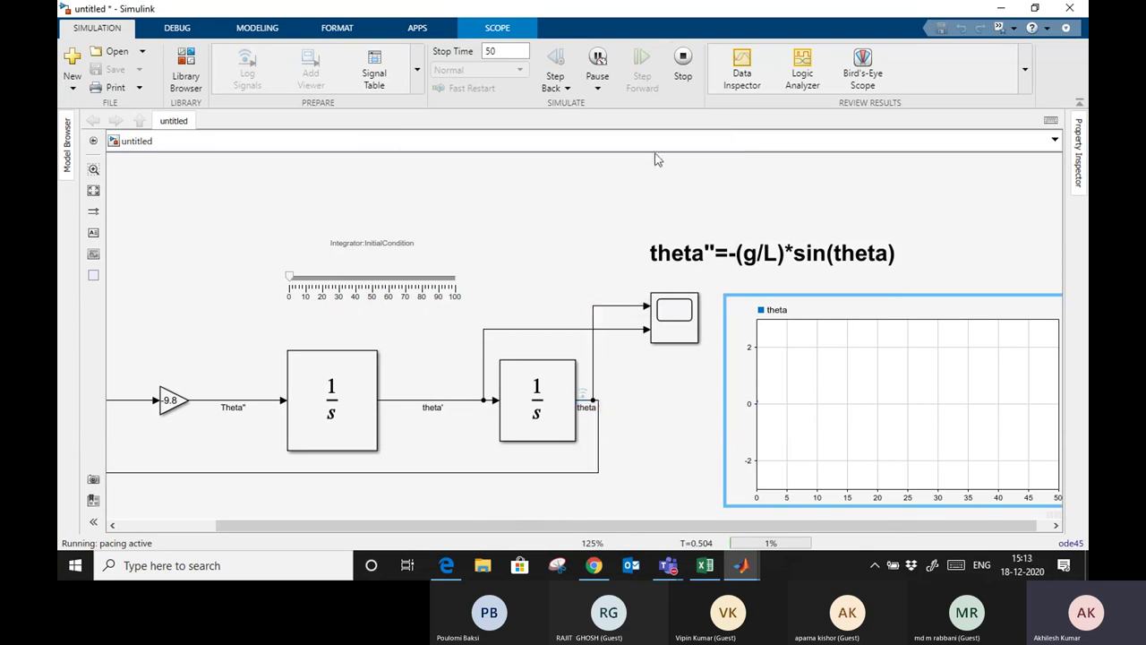
# Restart the paced simulation and set the Integrator initial condition slider to about 35 while it runs
pyautogui.click(684, 57)
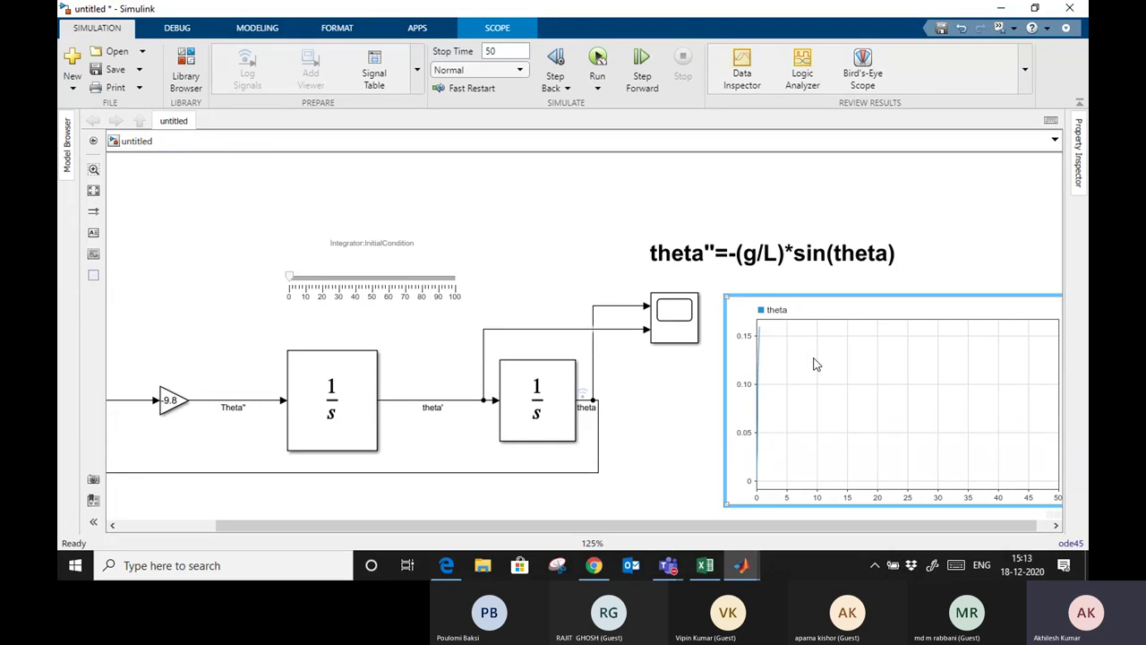
pyautogui.click(598, 59)
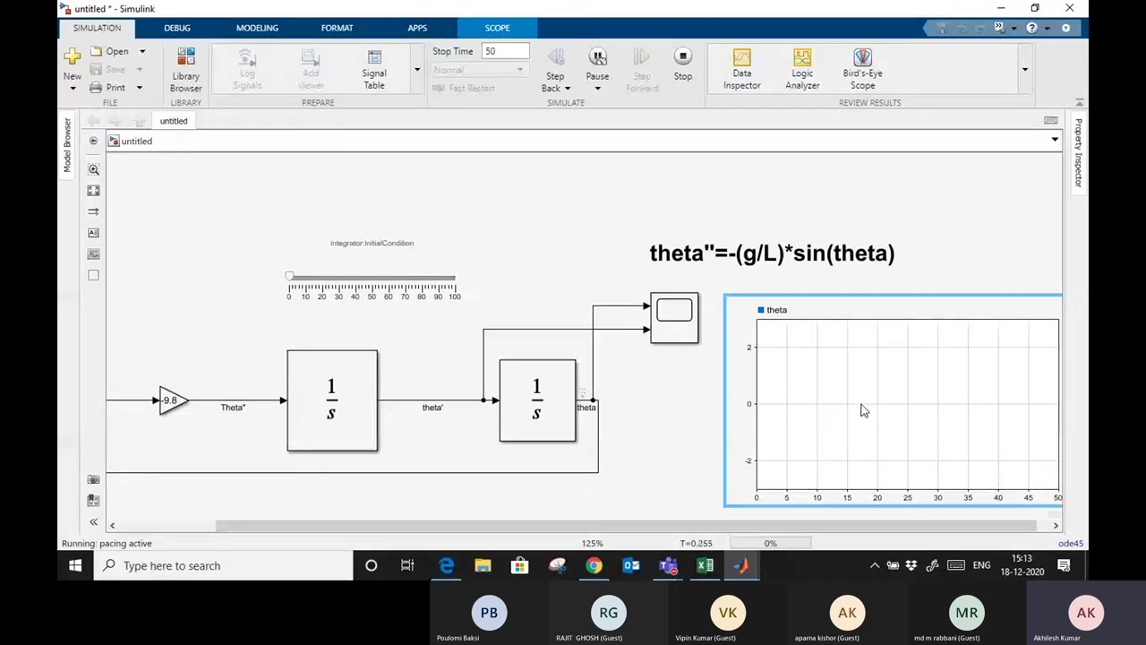
pyautogui.click(350, 285)
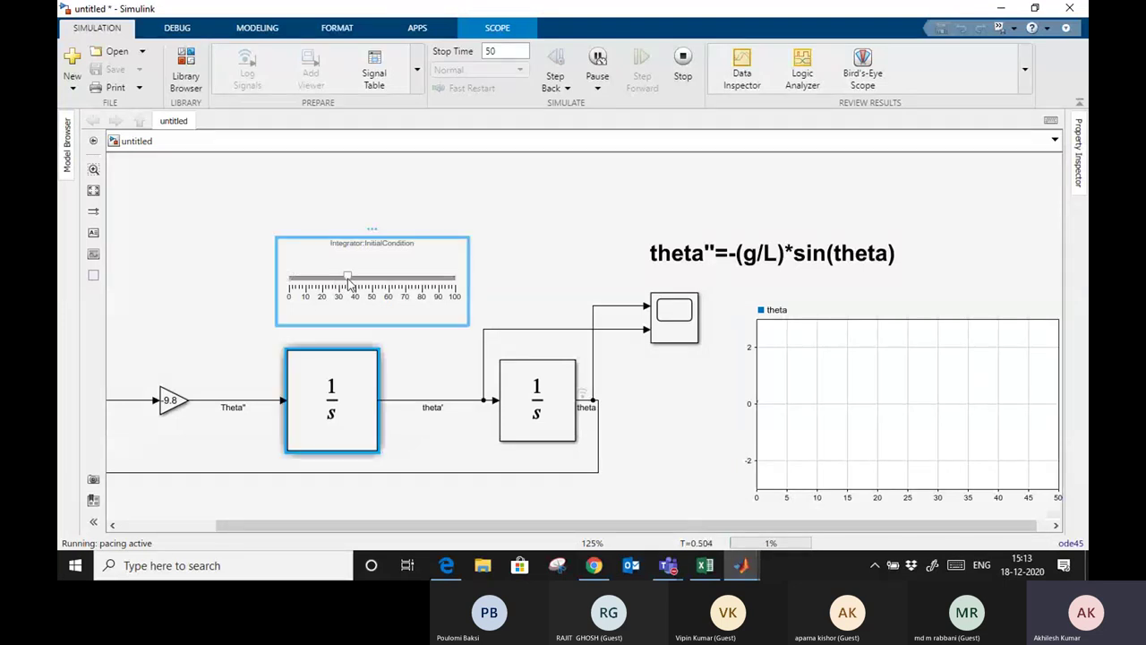
pyautogui.doubleClick(350, 285)
pyautogui.click(601, 454)
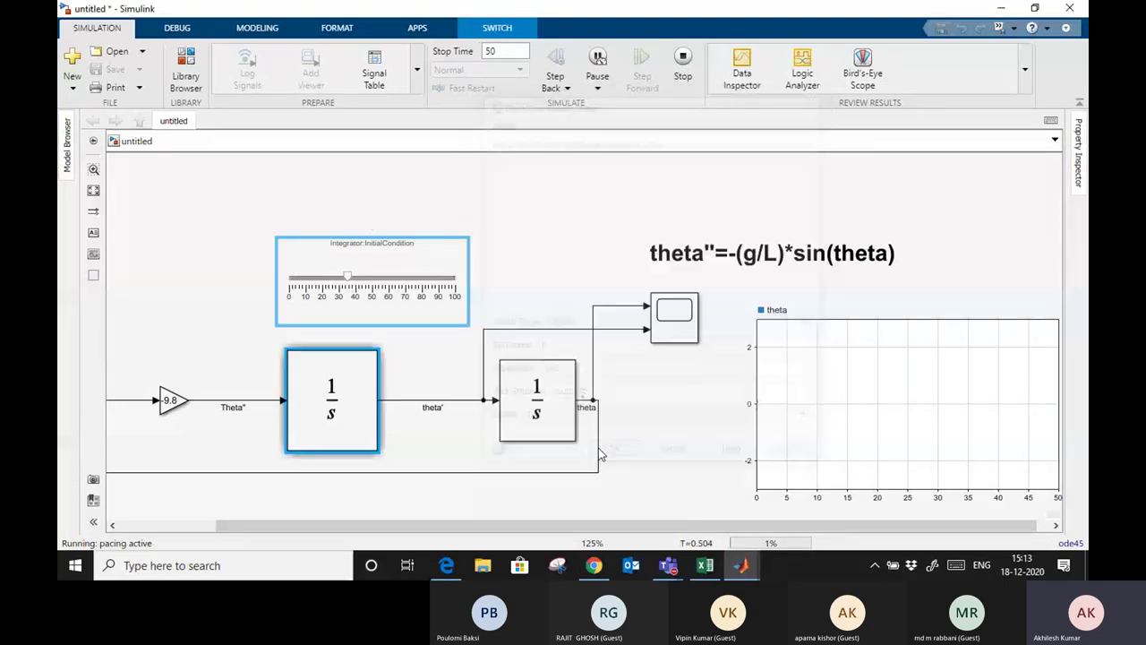
# Vary the Integrator initial condition slider during the run, leave it at about 70, and stop the simulation
pyautogui.click(399, 283)
pyautogui.moveTo(399, 283); pyautogui.dragTo(427, 279)
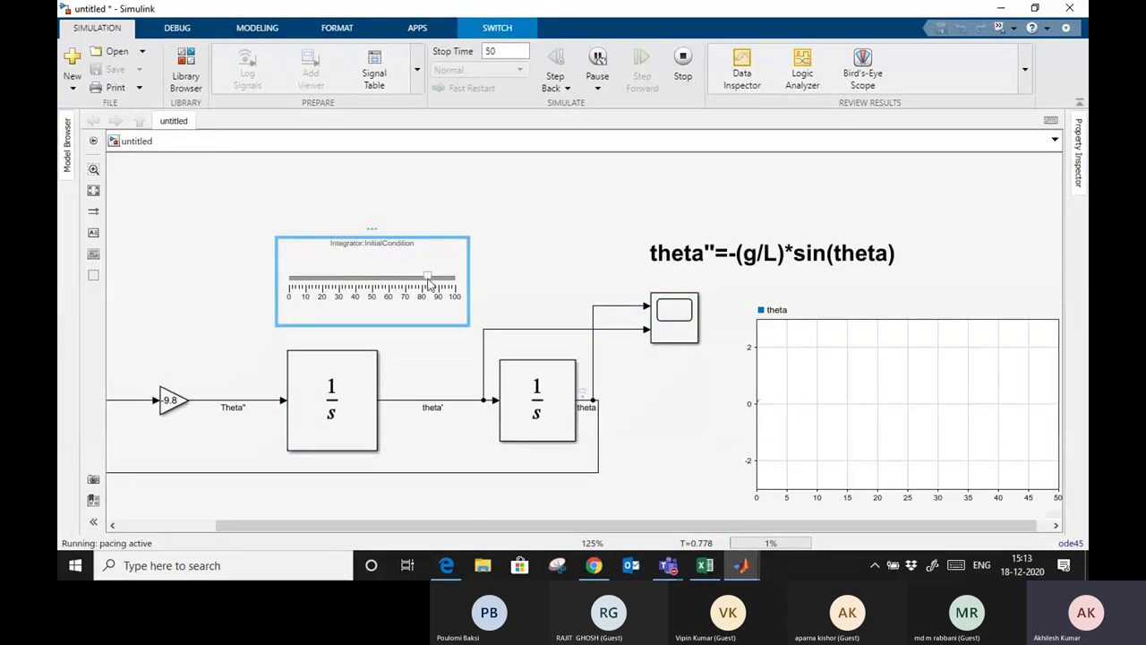
pyautogui.click(318, 279)
pyautogui.click(408, 280)
pyautogui.click(682, 61)
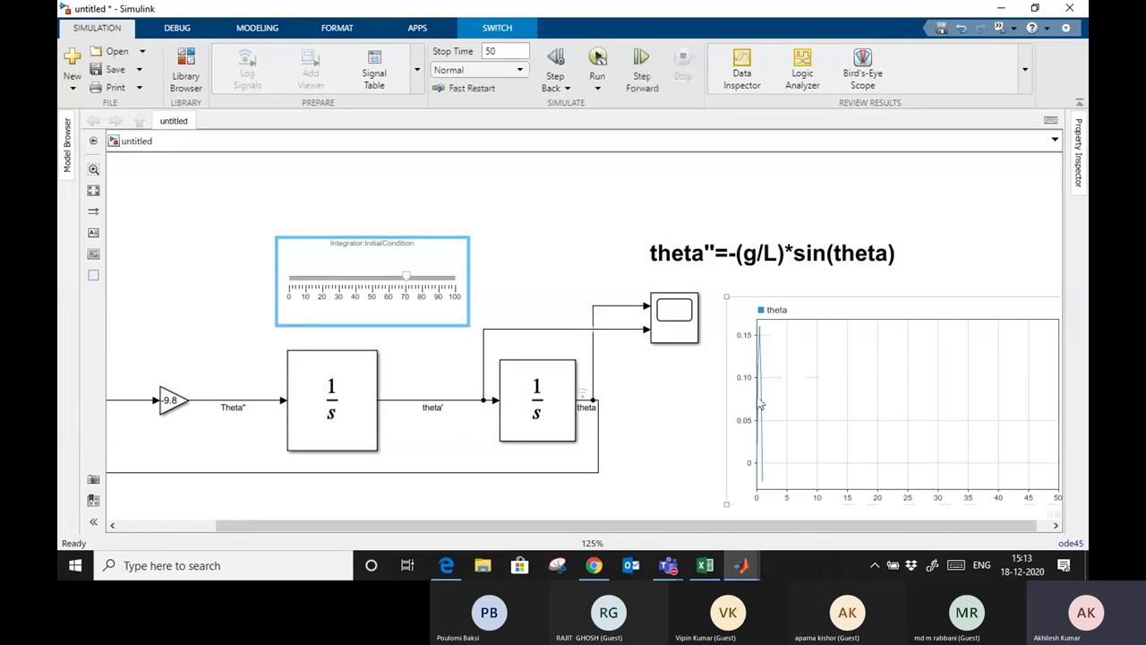
# Run the paced simulation again with the new initial condition to view theta on the Dashboard Scope, and stop it
pyautogui.click(810, 394)
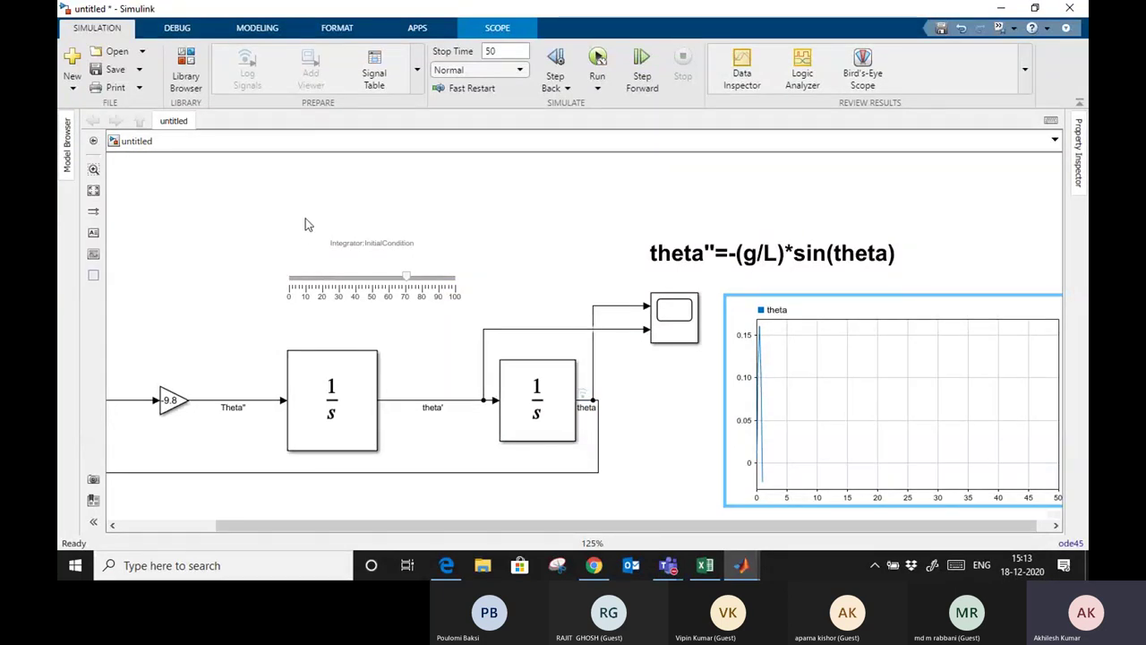
pyautogui.press('space')
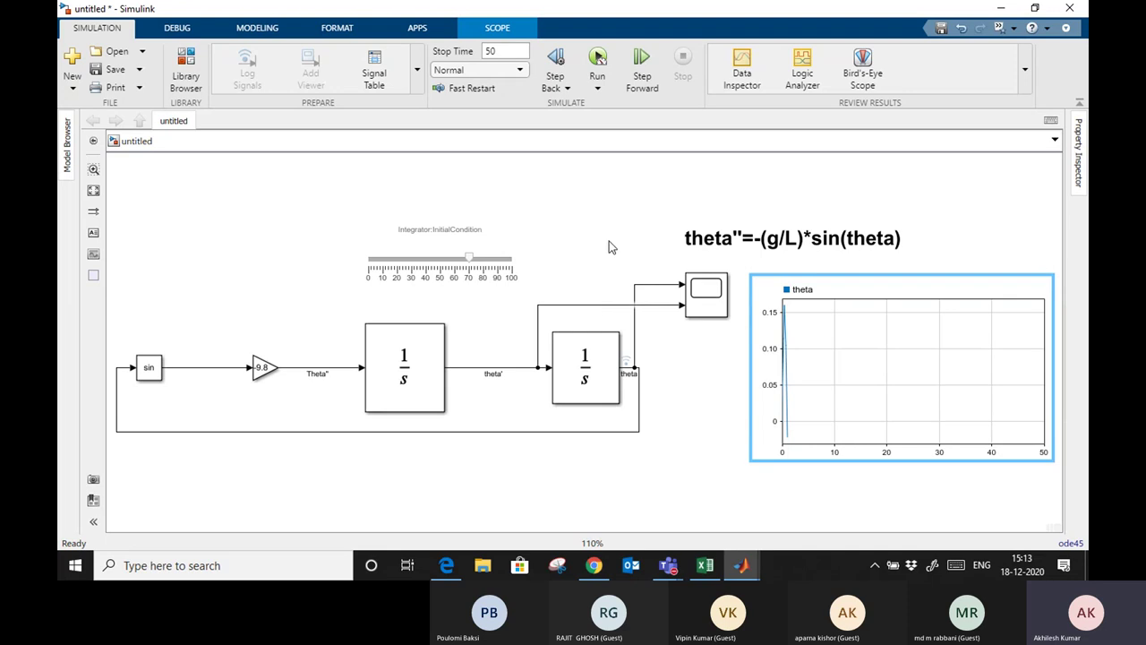
pyautogui.click(598, 89)
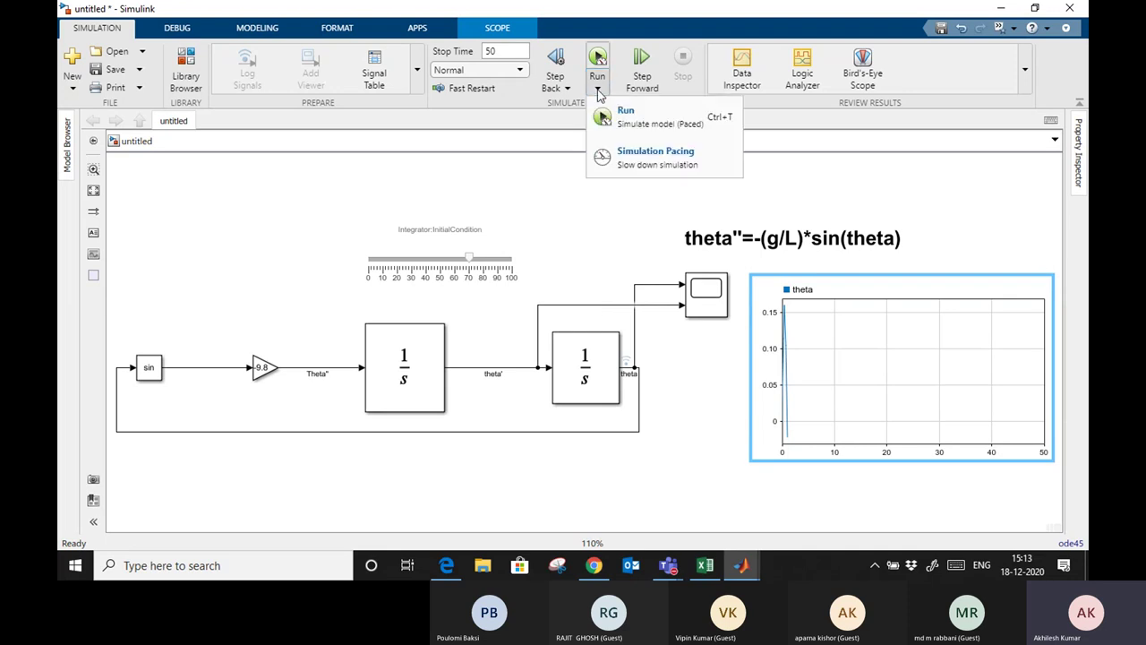
pyautogui.click(638, 117)
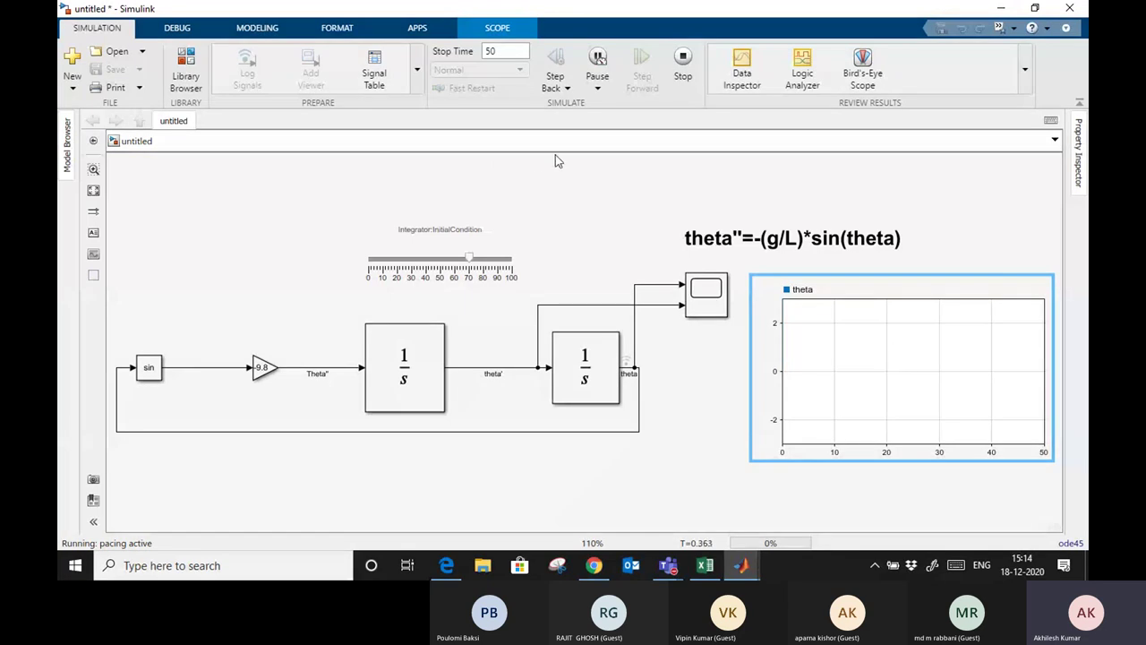
pyautogui.click(598, 90)
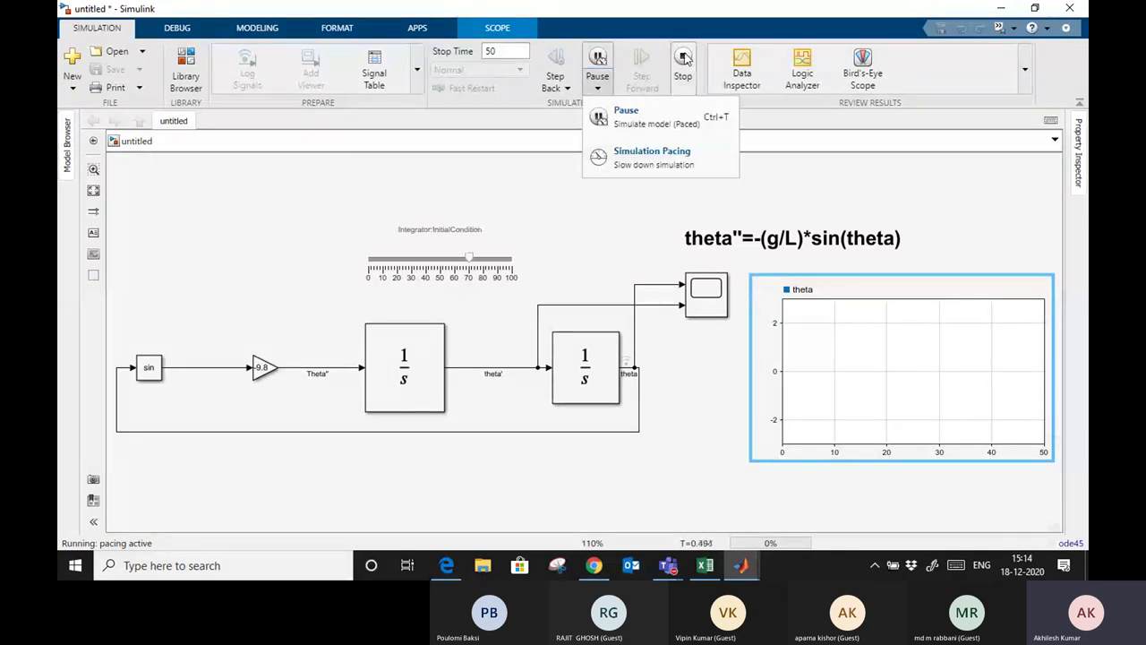
pyautogui.click(684, 57)
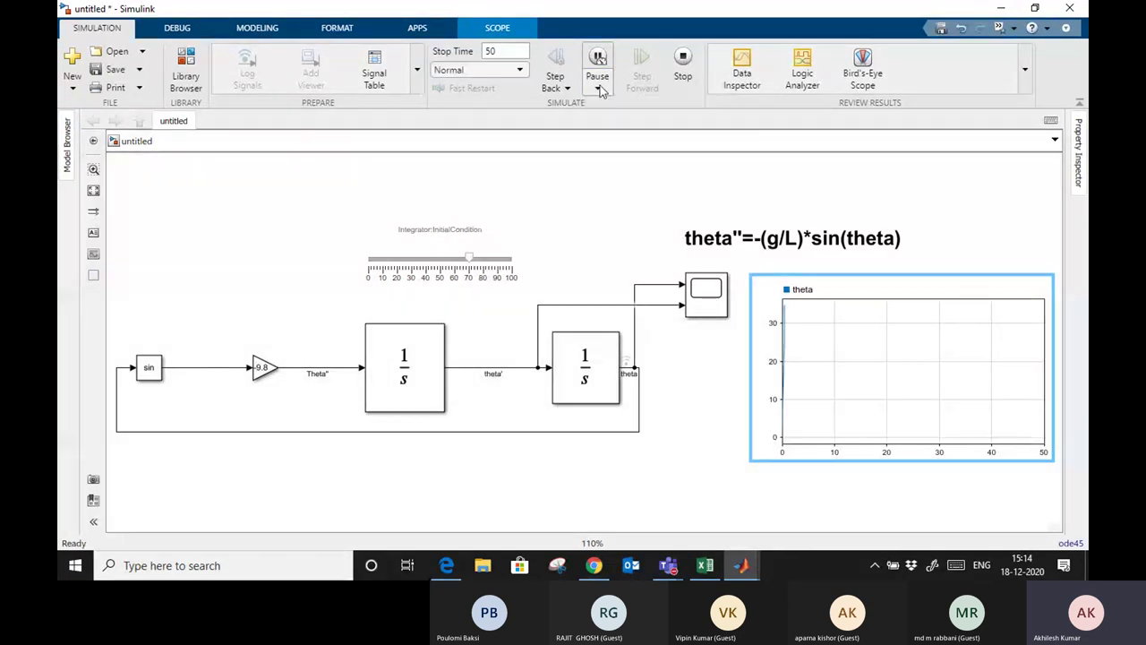
# Disable simulation pacing for the model
pyautogui.click(600, 91)
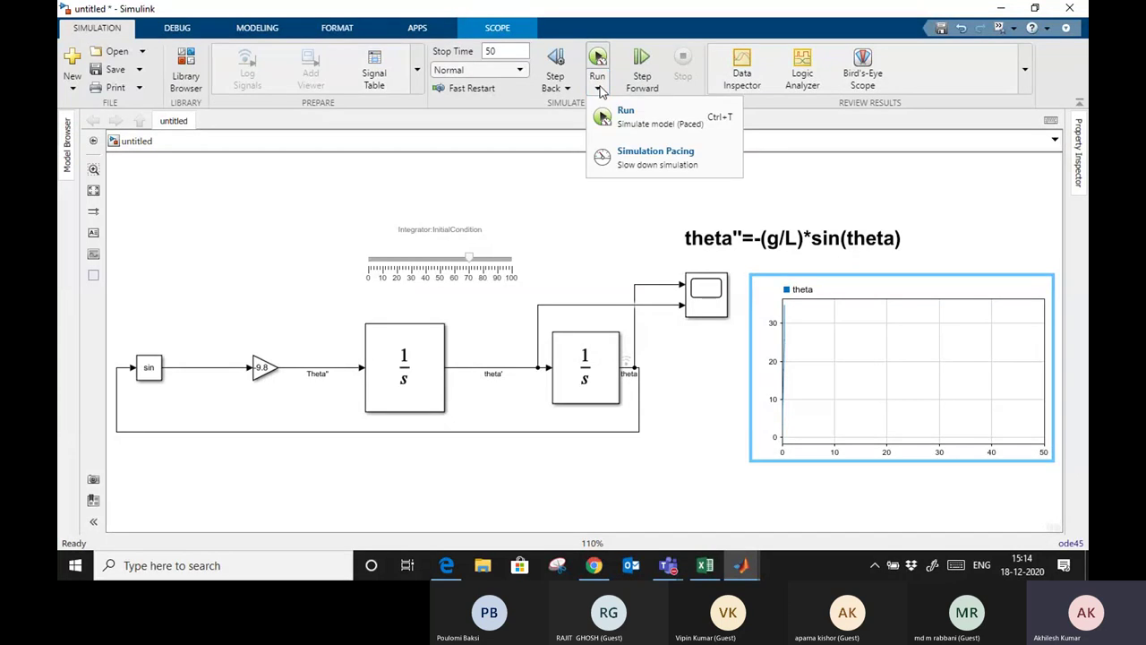
pyautogui.click(599, 90)
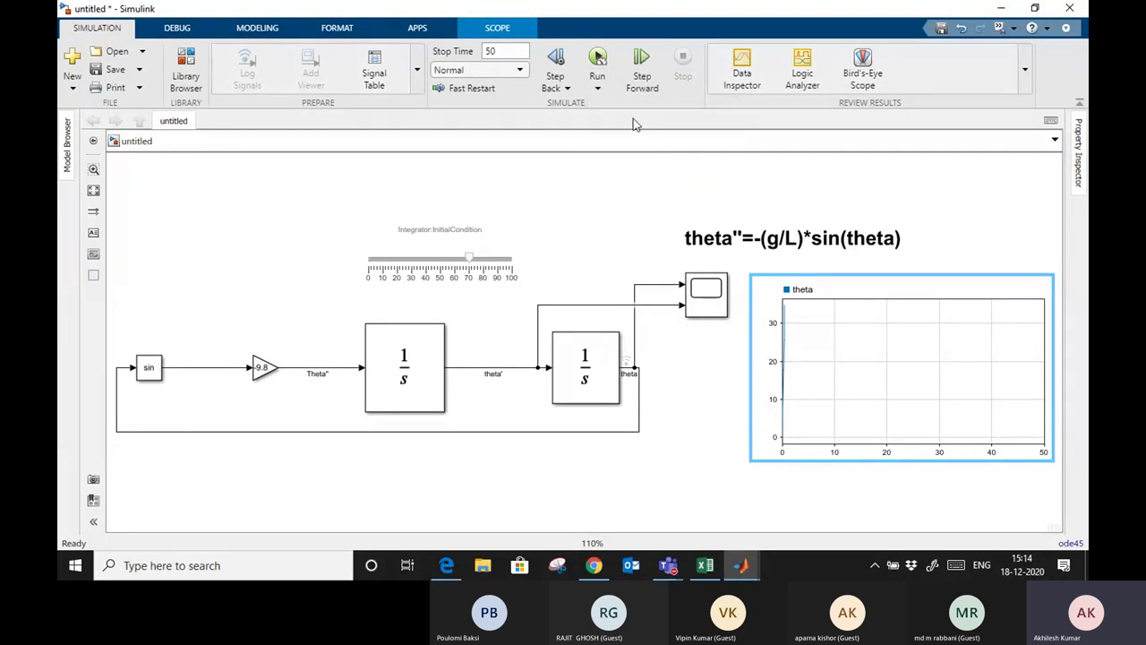
pyautogui.click(598, 90)
pyautogui.click(657, 158)
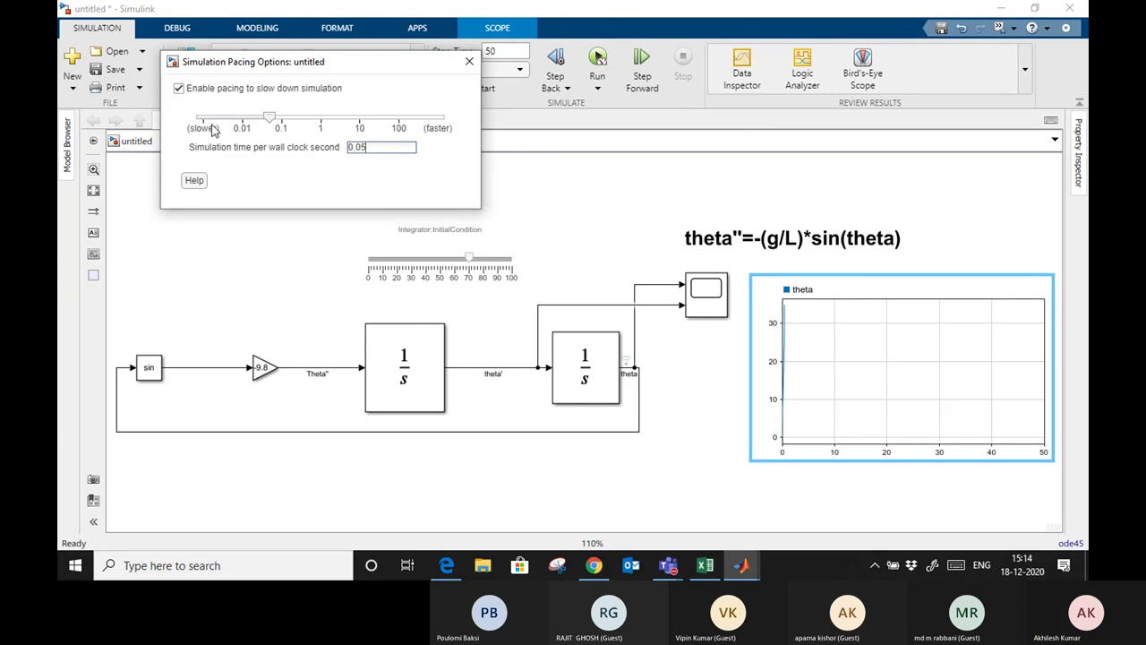
pyautogui.click(179, 89)
pyautogui.click(469, 61)
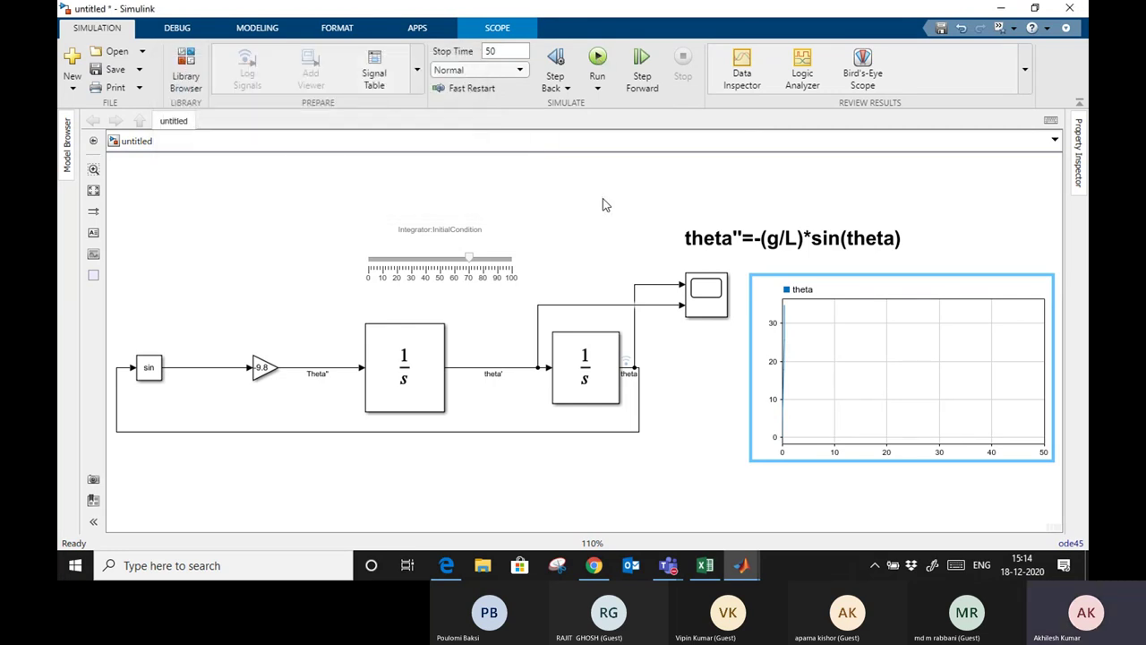
# Delete the whole pendulum model, including its slider, equation annotation and both scopes
pyautogui.click(603, 203)
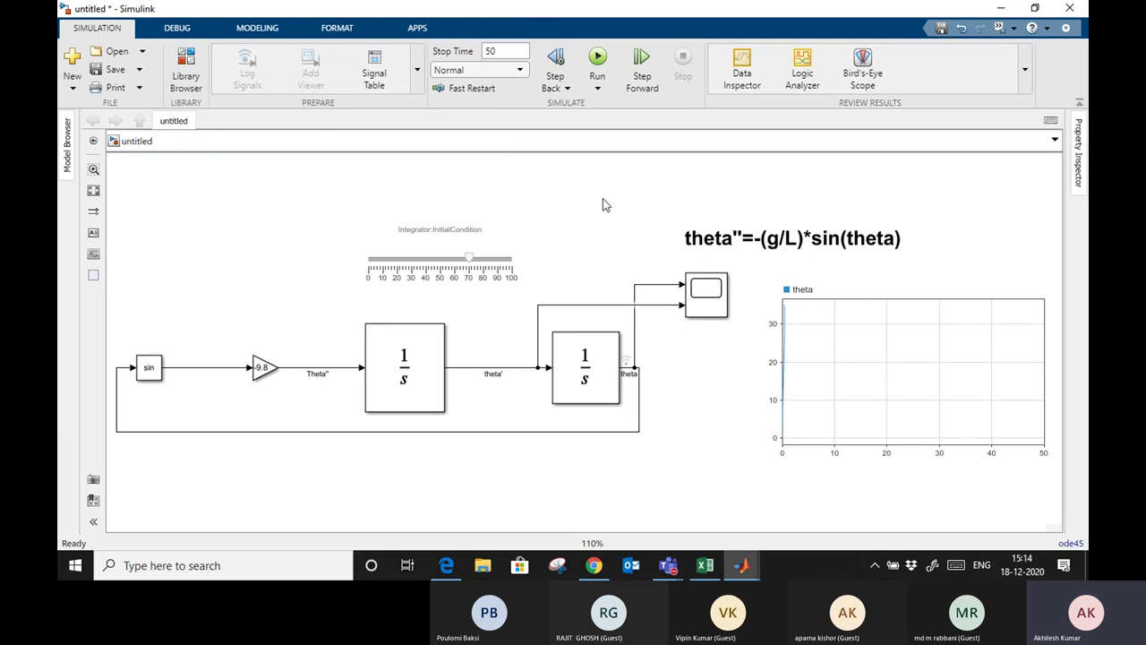
pyautogui.moveTo(127, 214); pyautogui.dragTo(1026, 475)
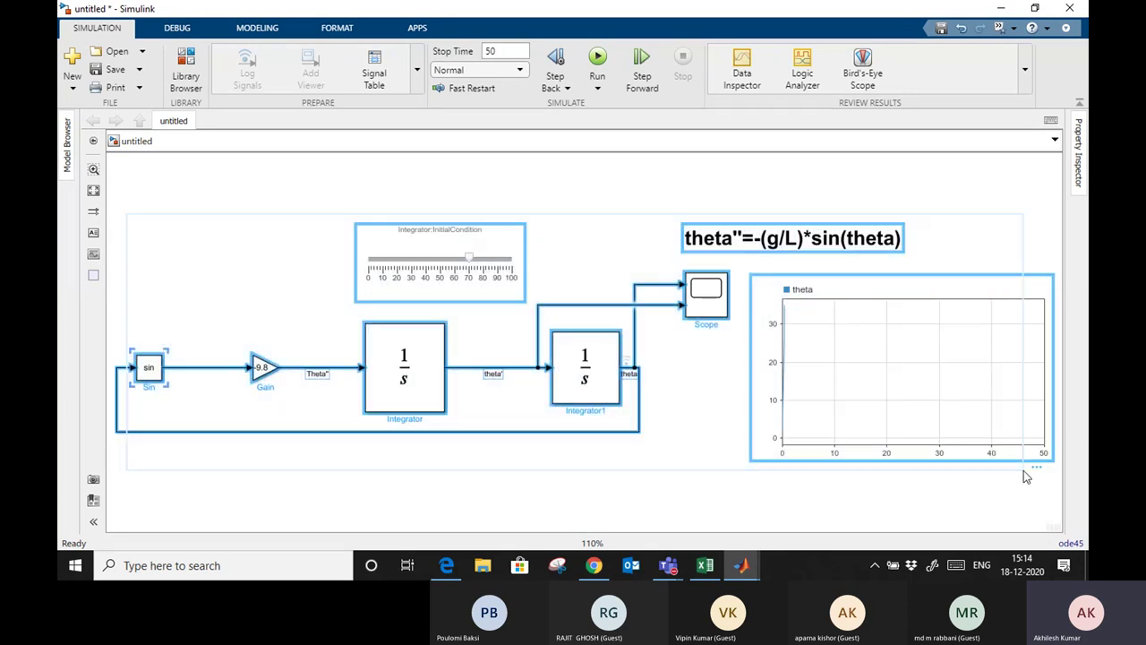
pyautogui.press('Delete')
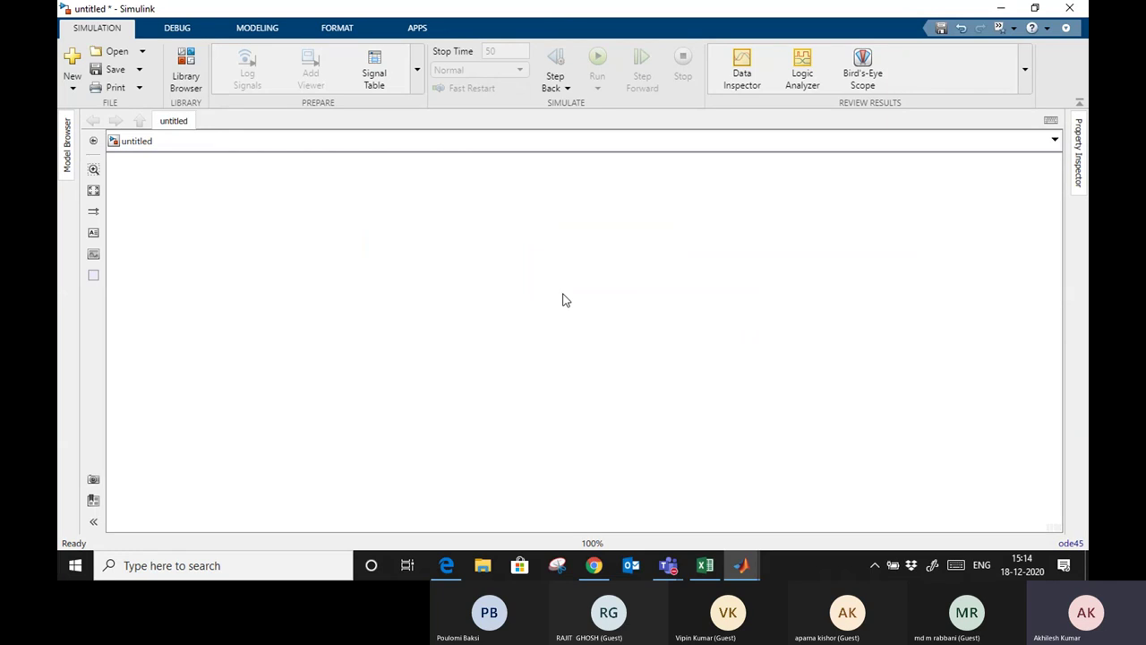
# Add the From Video Device block from the Image Acquisition Toolbox library to the empty model
pyautogui.click(188, 72)
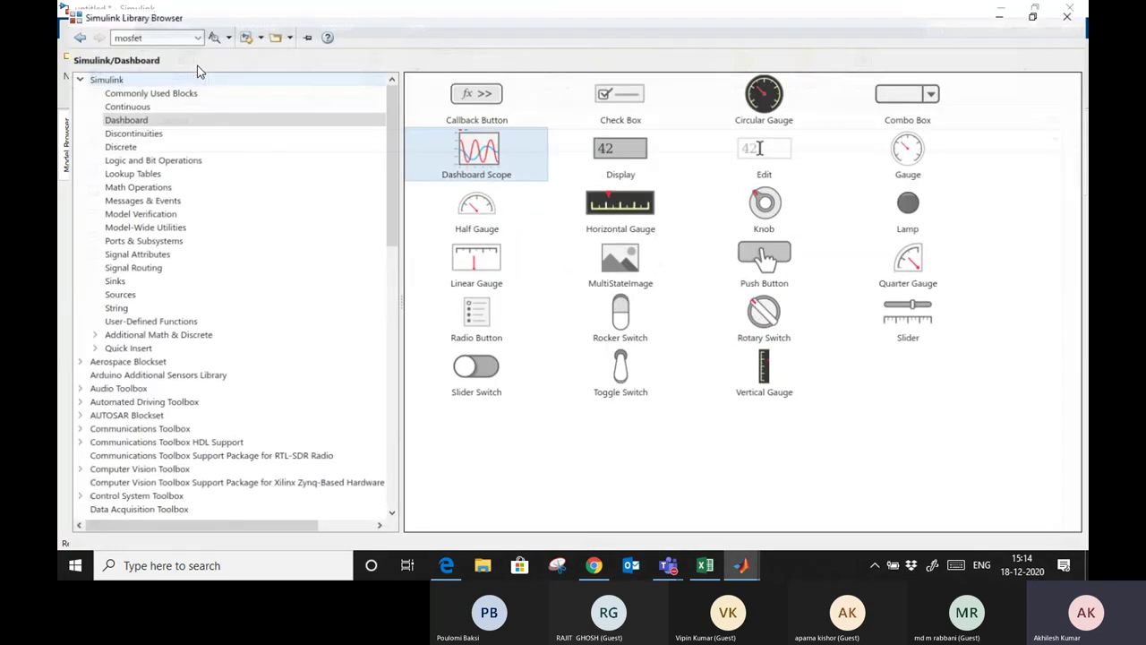
pyautogui.scroll(-5, 143, 179)
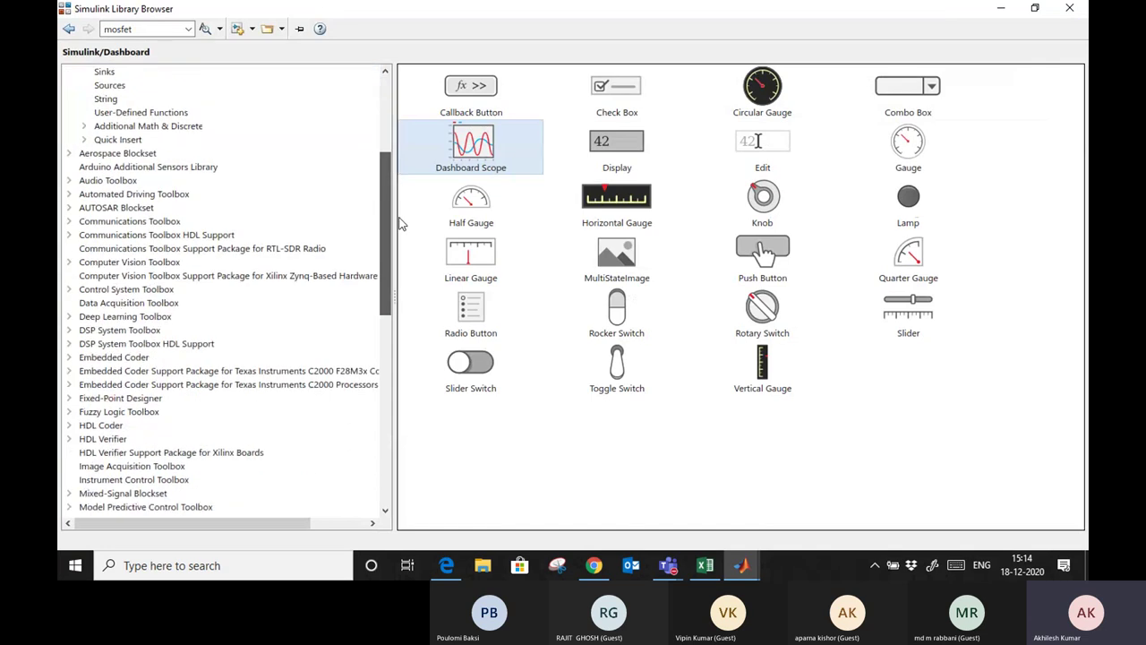
pyautogui.click(70, 261)
pyautogui.click(128, 359)
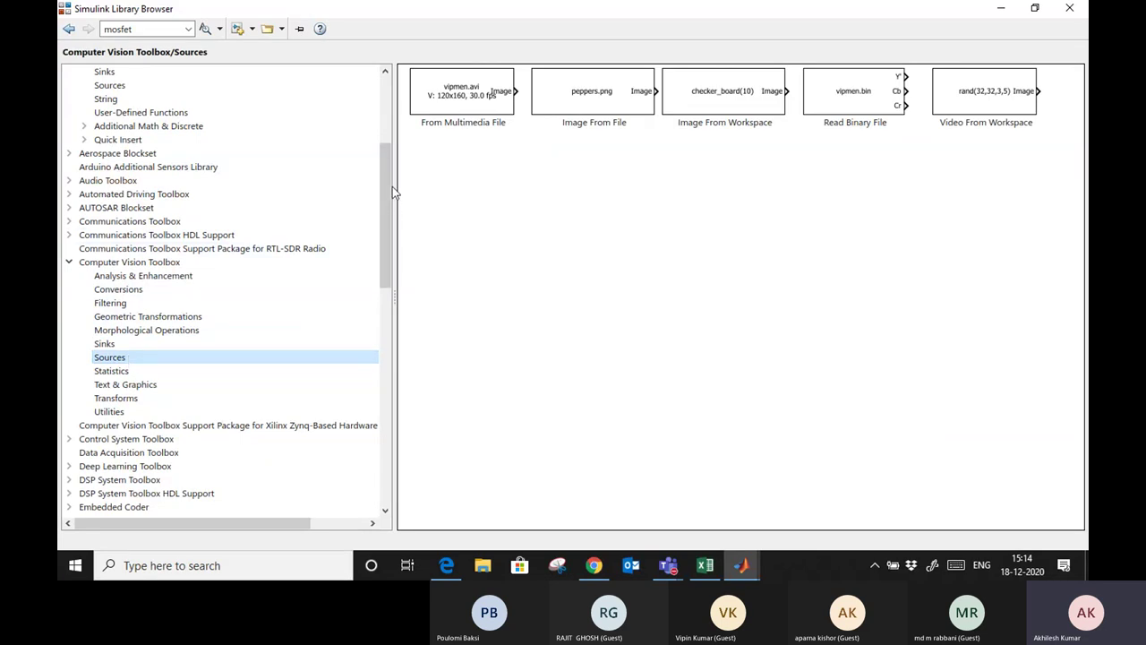
pyautogui.moveTo(386, 187); pyautogui.dragTo(401, 292)
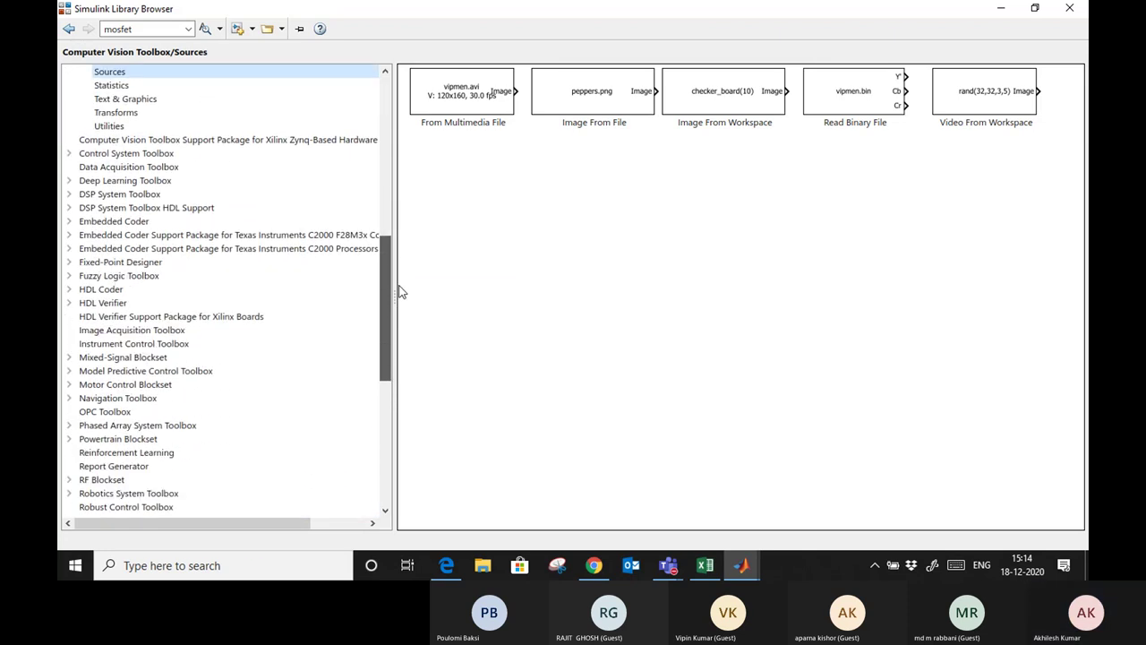
pyautogui.click(158, 330)
pyautogui.rightClick(434, 97)
pyautogui.click(461, 101)
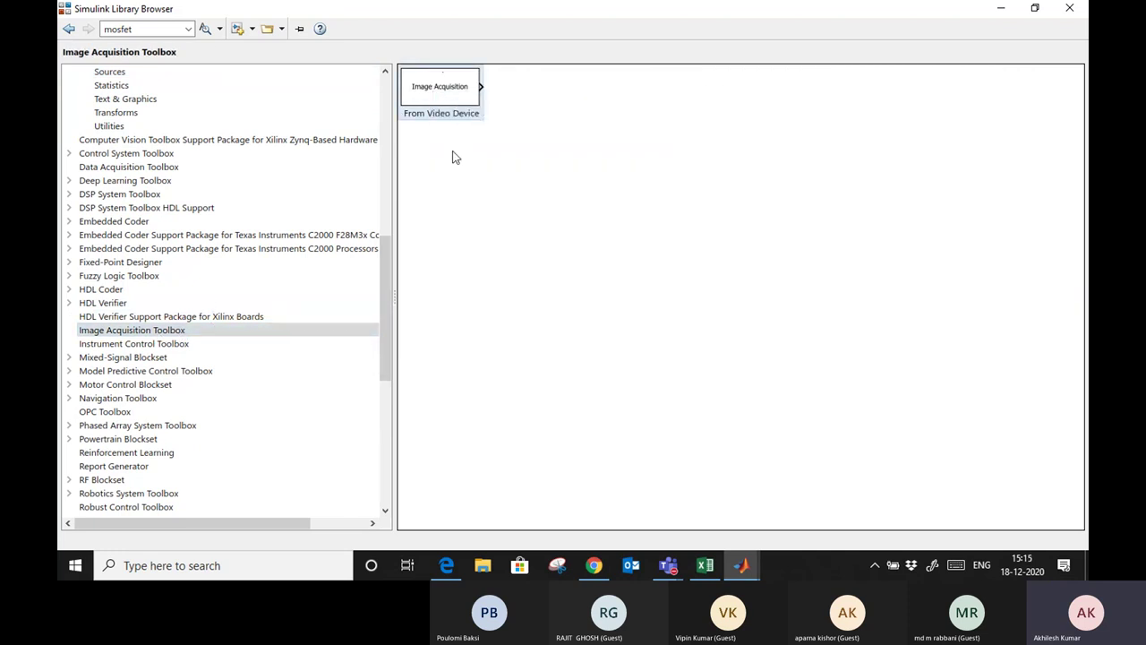
# Browse the Computer Vision Toolbox libraries and add the Edge Detection block from Analysis & Enhancement to the model
pyautogui.moveTo(383, 271); pyautogui.dragTo(394, 164)
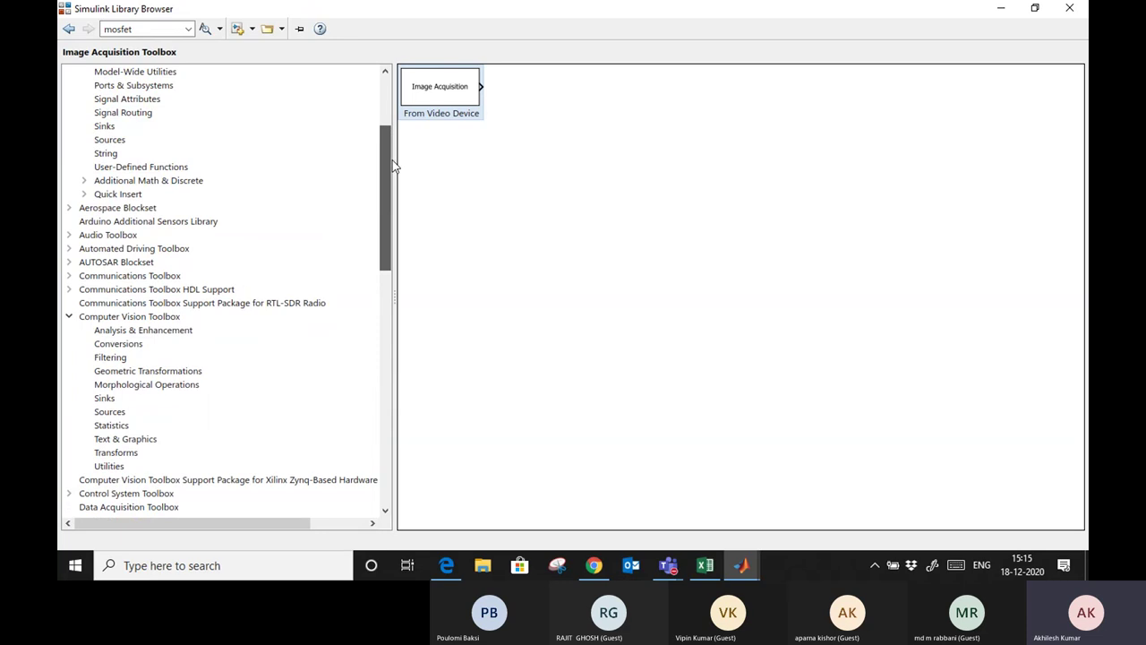
pyautogui.moveTo(394, 164); pyautogui.dragTo(389, 218)
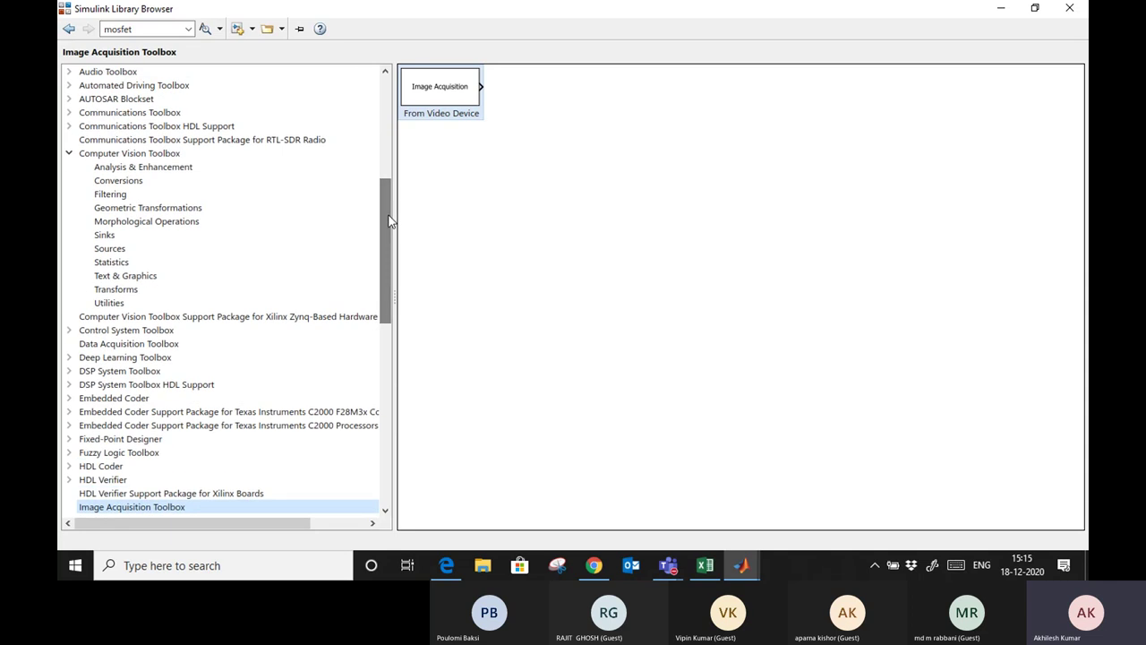
pyautogui.click(126, 182)
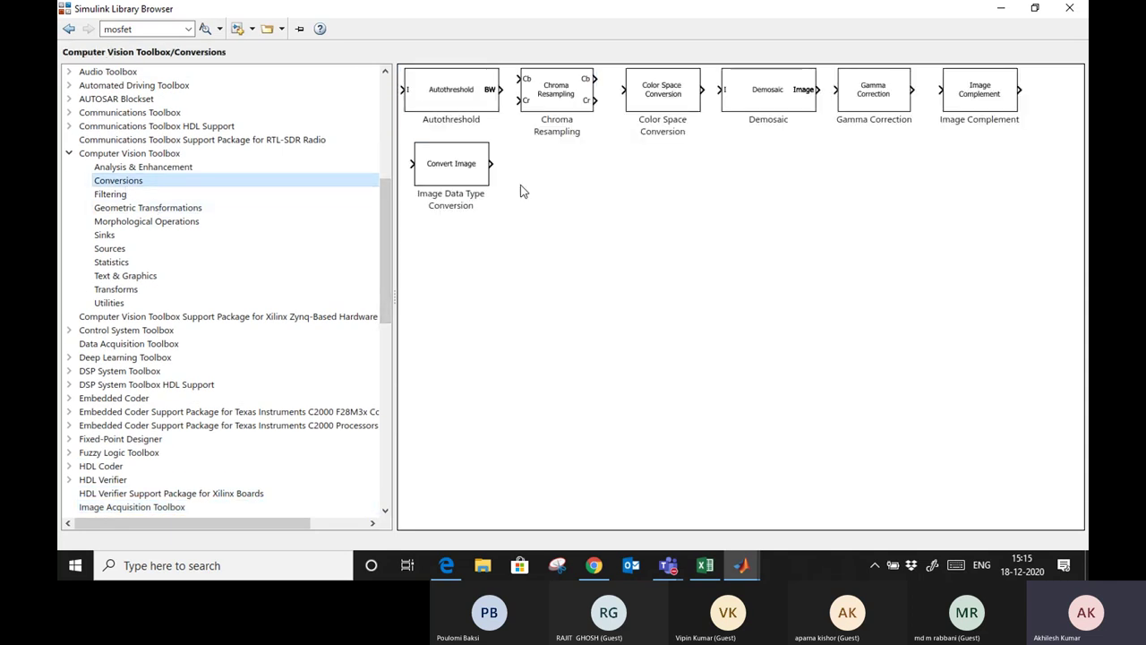
pyautogui.click(459, 175)
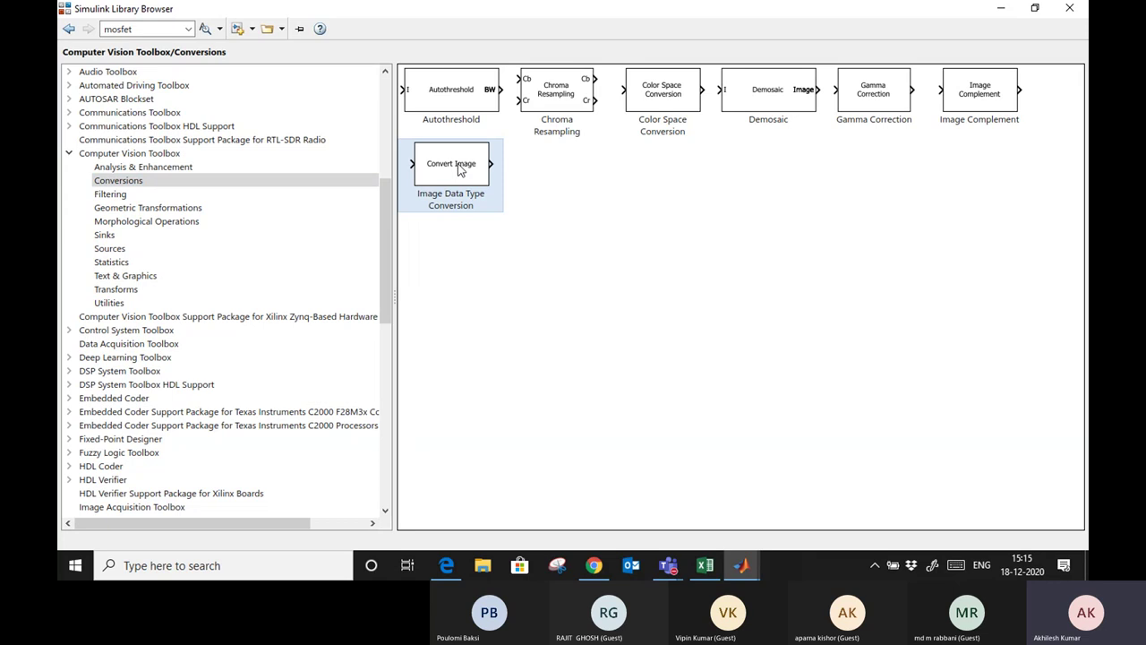
pyautogui.click(140, 227)
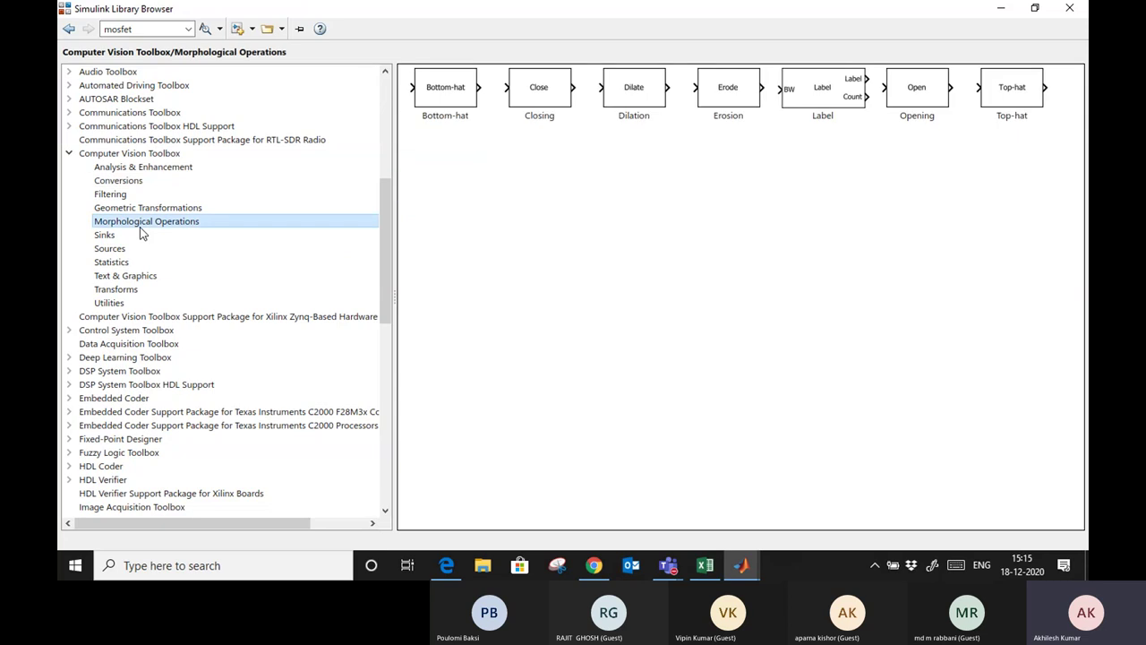
pyautogui.click(125, 294)
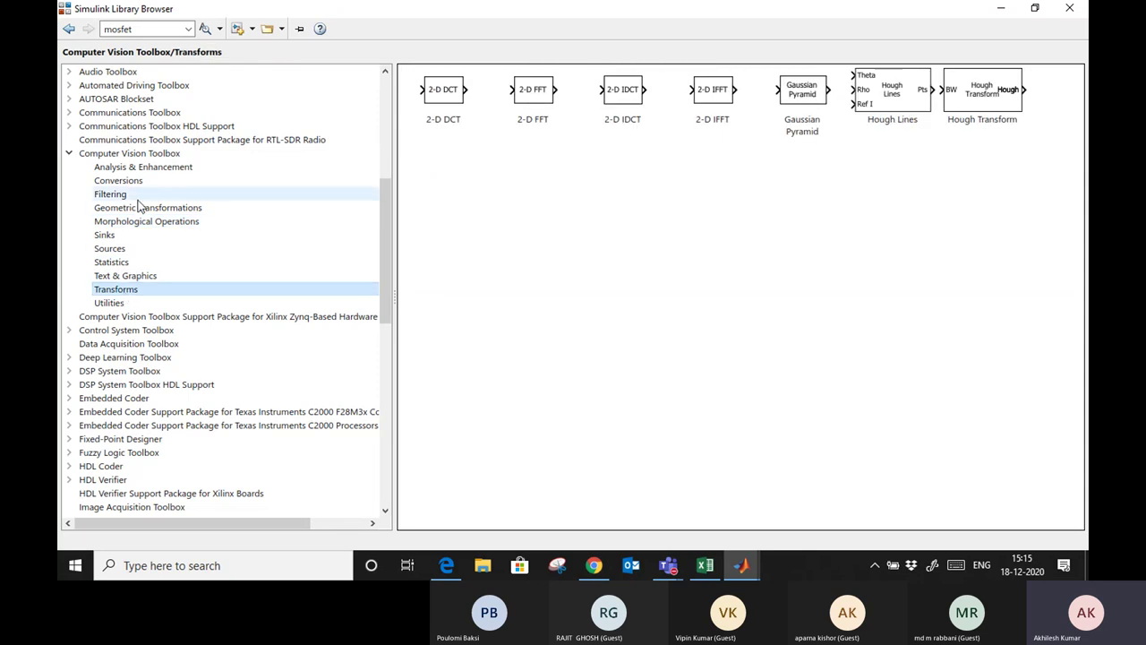
pyautogui.click(141, 168)
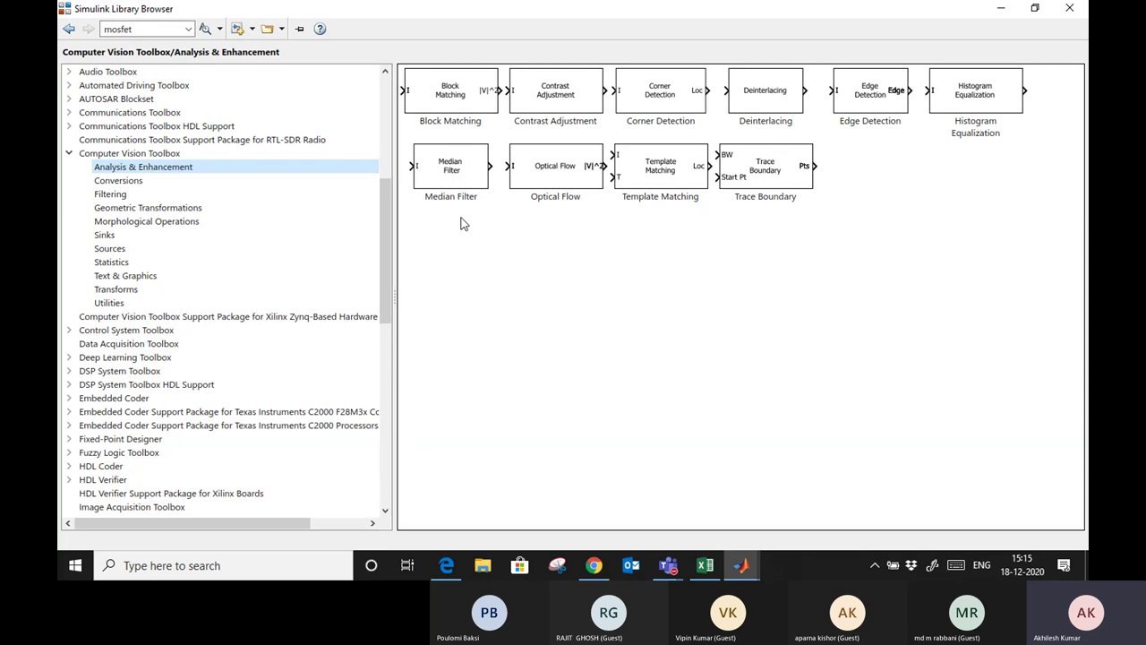
pyautogui.click(873, 100)
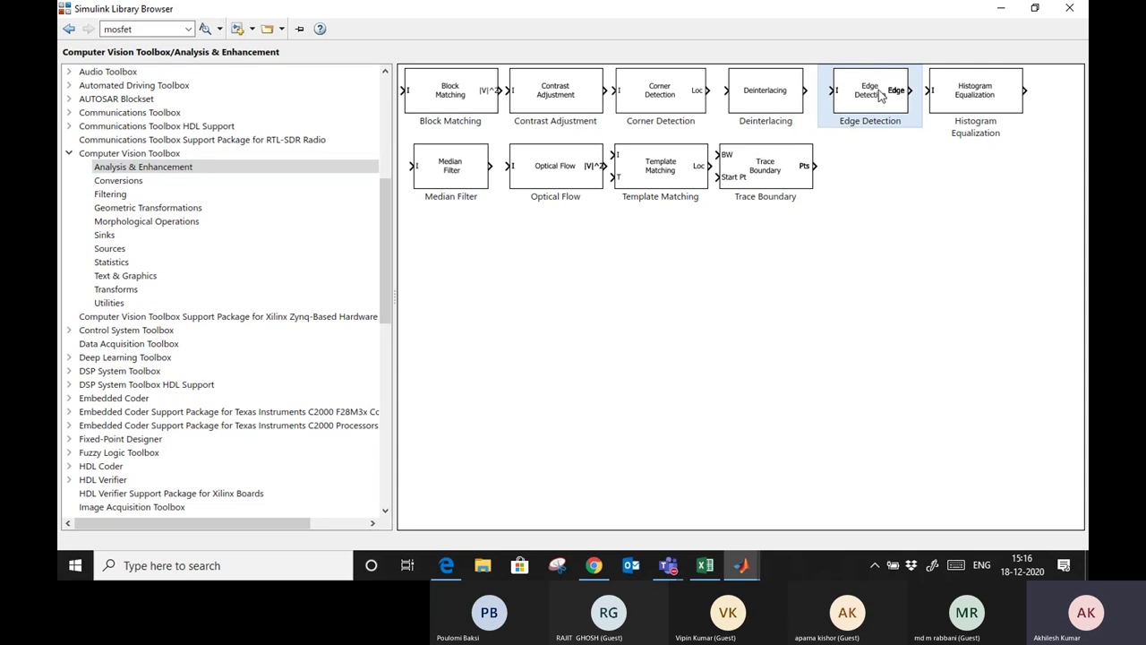
pyautogui.rightClick(879, 93)
pyautogui.click(931, 101)
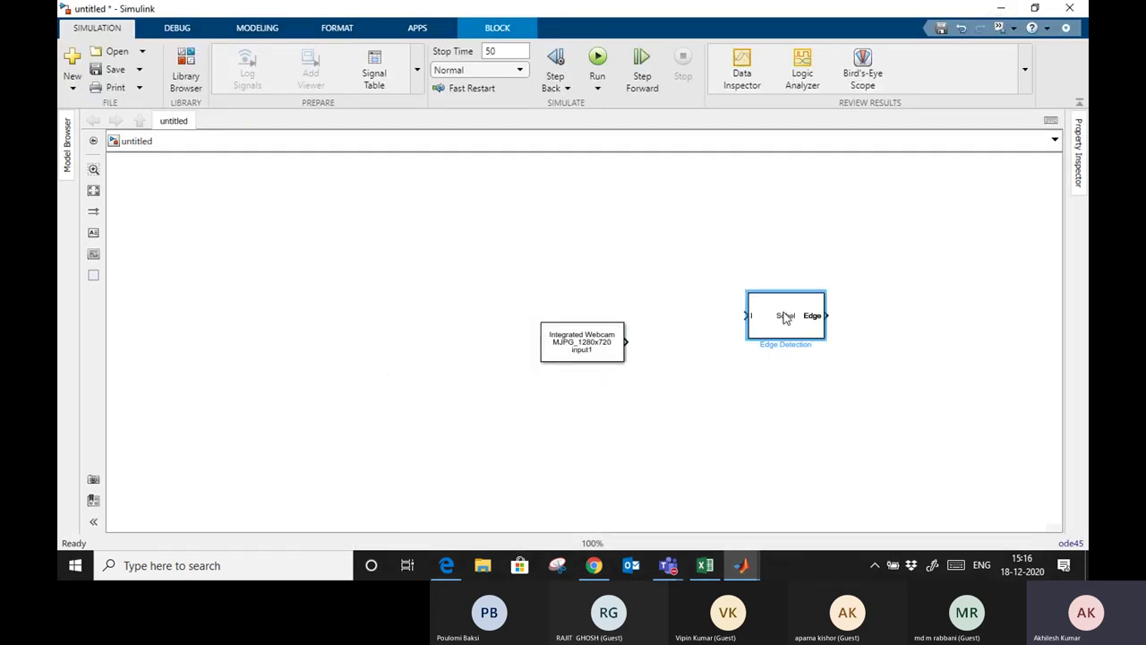
# Move the From Video Device block well away from the Edge Detection block and set its output color space to grayscale
pyautogui.click(582, 340)
pyautogui.moveTo(582, 340); pyautogui.dragTo(274, 289)
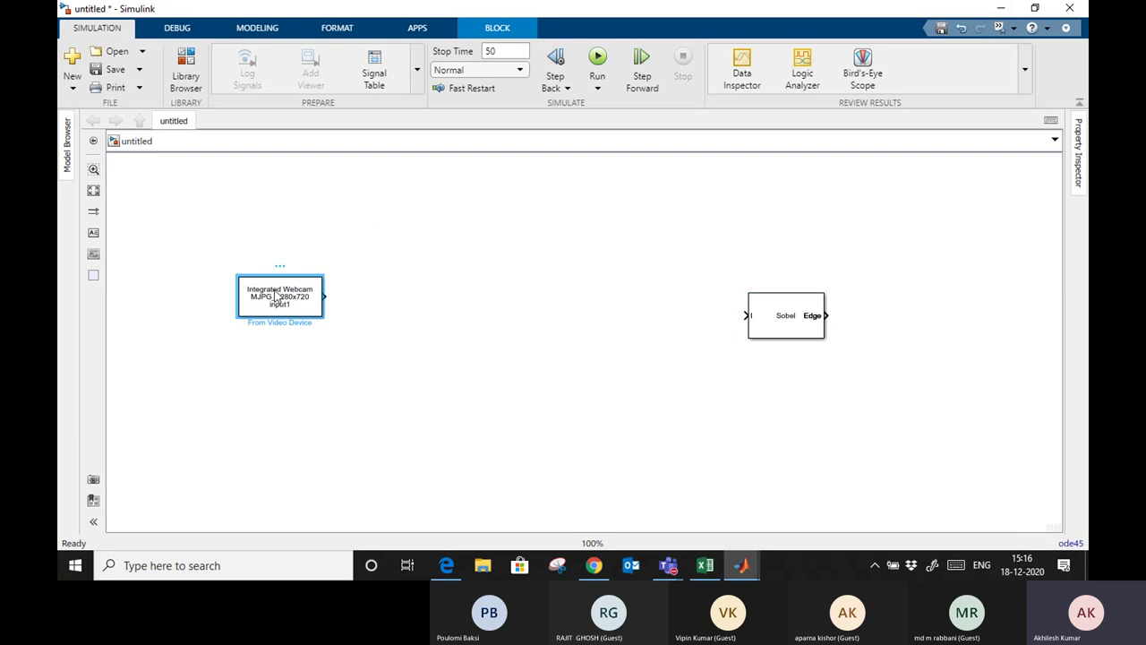
pyautogui.doubleClick(274, 289)
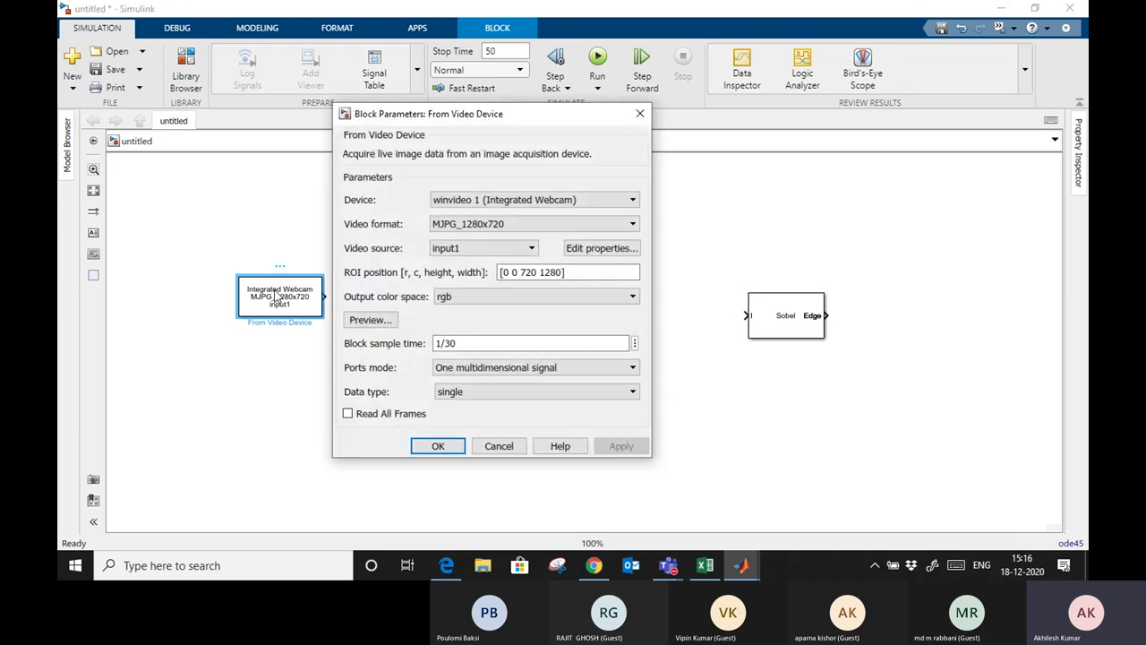
pyautogui.click(498, 297)
pyautogui.click(467, 326)
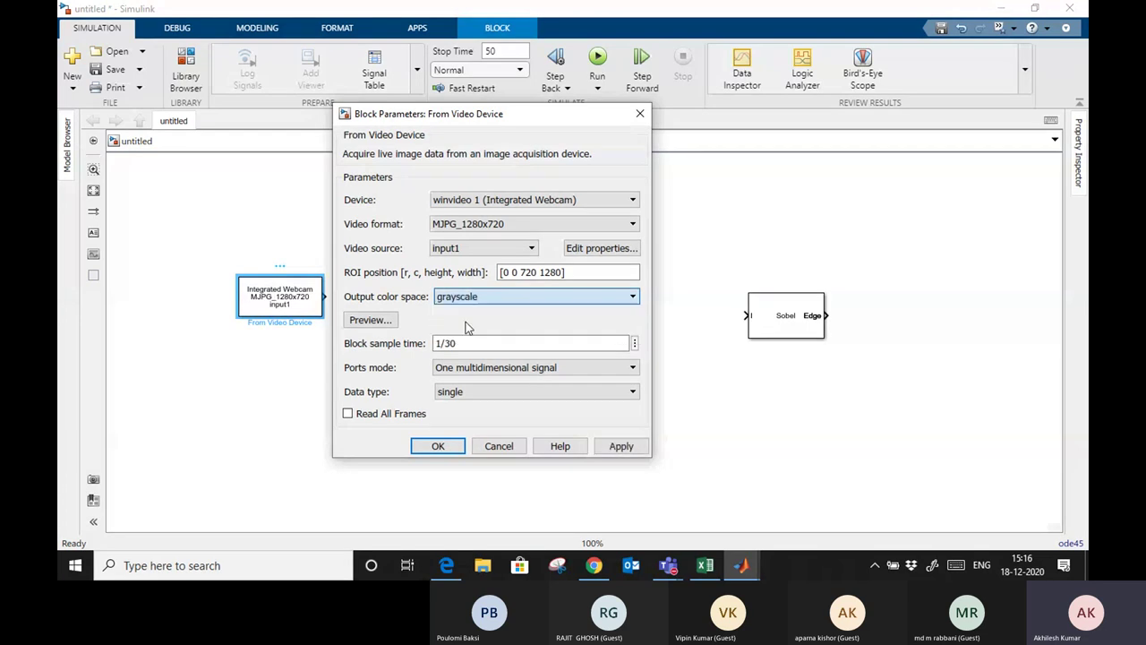
pyautogui.click(620, 424)
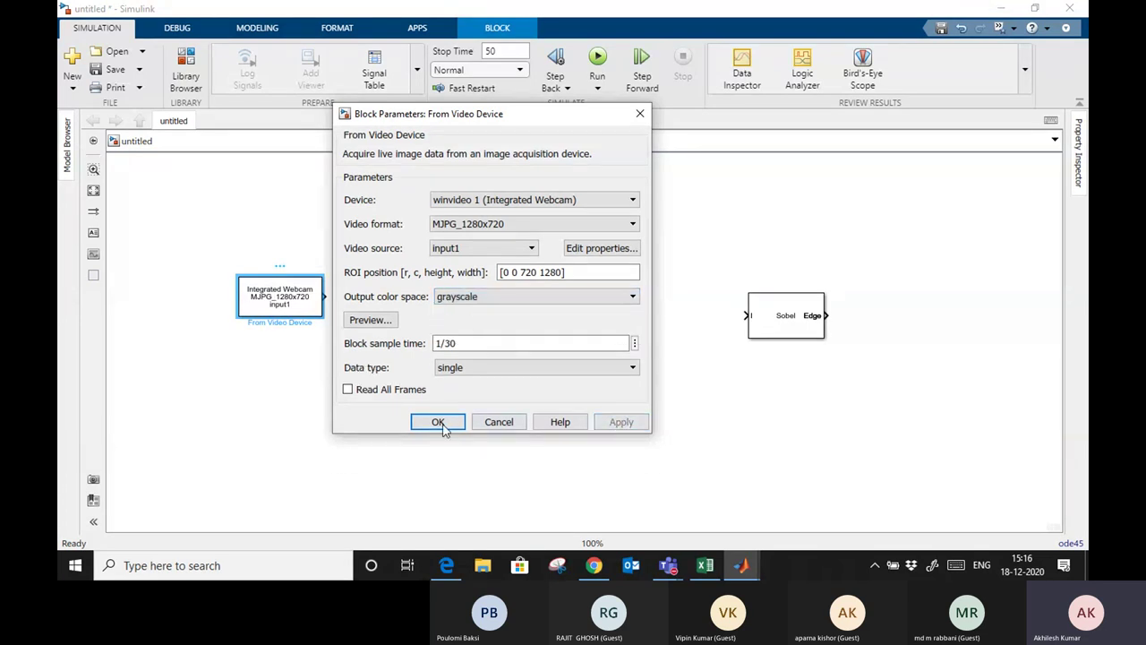
pyautogui.click(428, 424)
# Place the Edge Detection block in line with the webcam block and connect the webcam output to its I input
pyautogui.moveTo(773, 329); pyautogui.dragTo(508, 302)
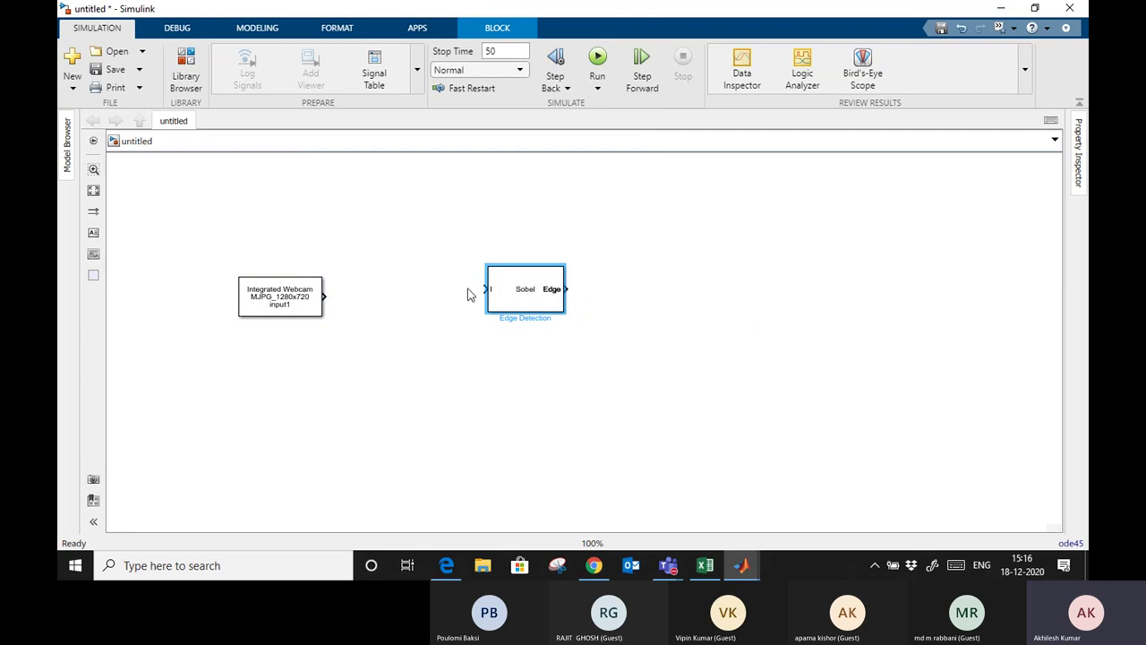
pyautogui.moveTo(326, 295); pyautogui.dragTo(519, 308)
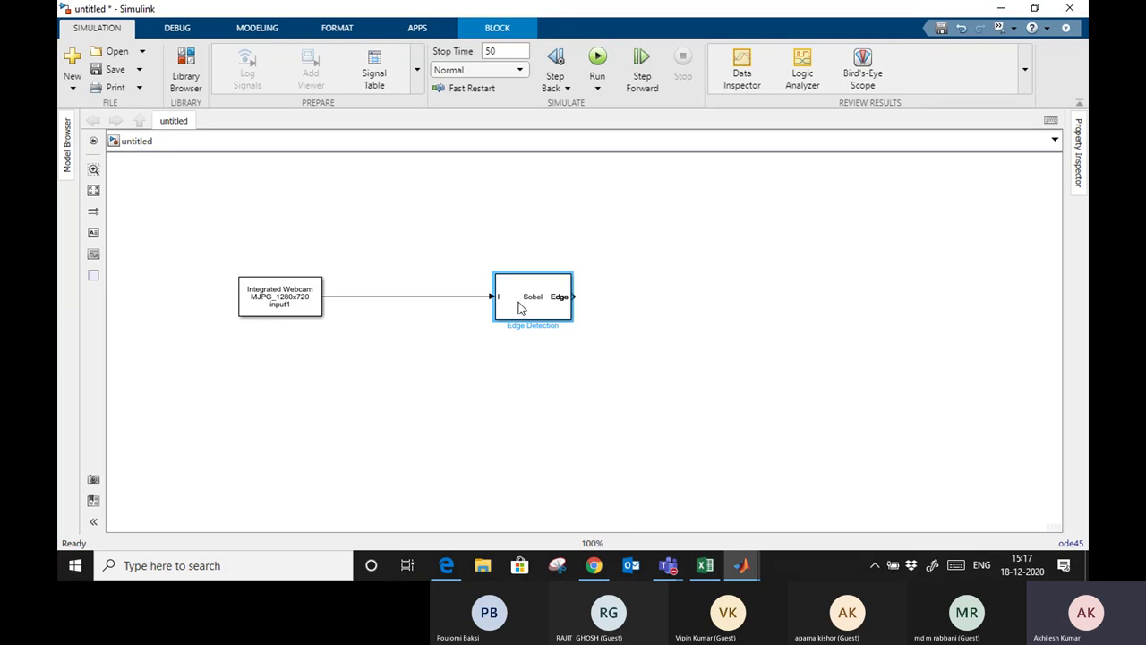
pyautogui.click(704, 320)
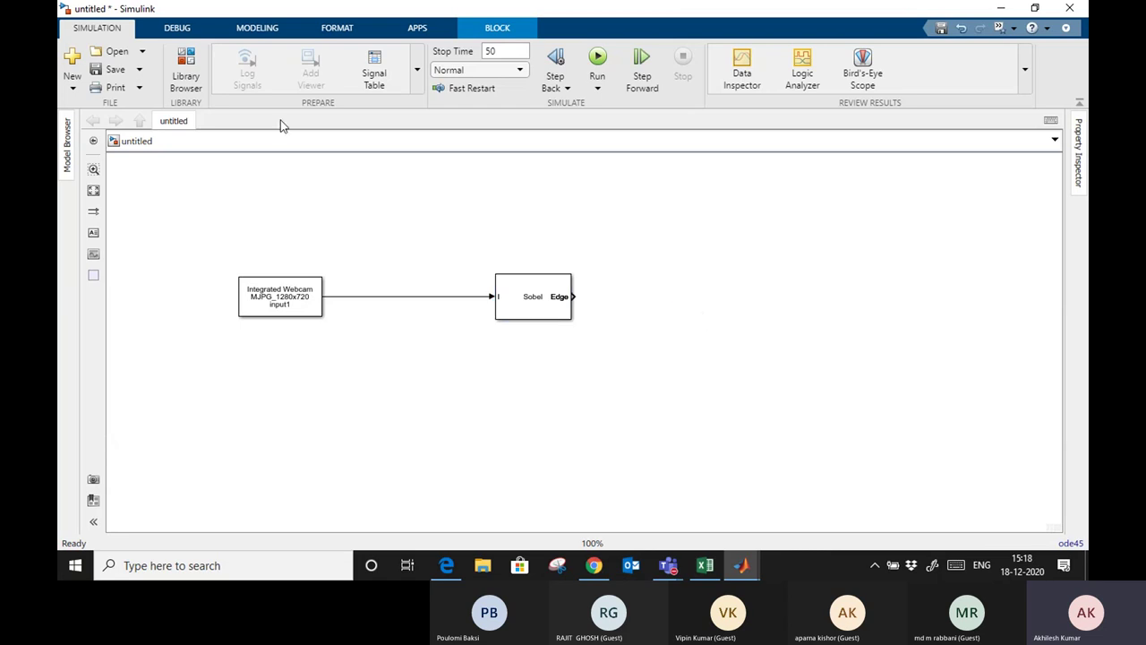
# Add a Video Viewer block from the Computer Vision Toolbox Sinks library and connect it to the Edge output
pyautogui.click(190, 69)
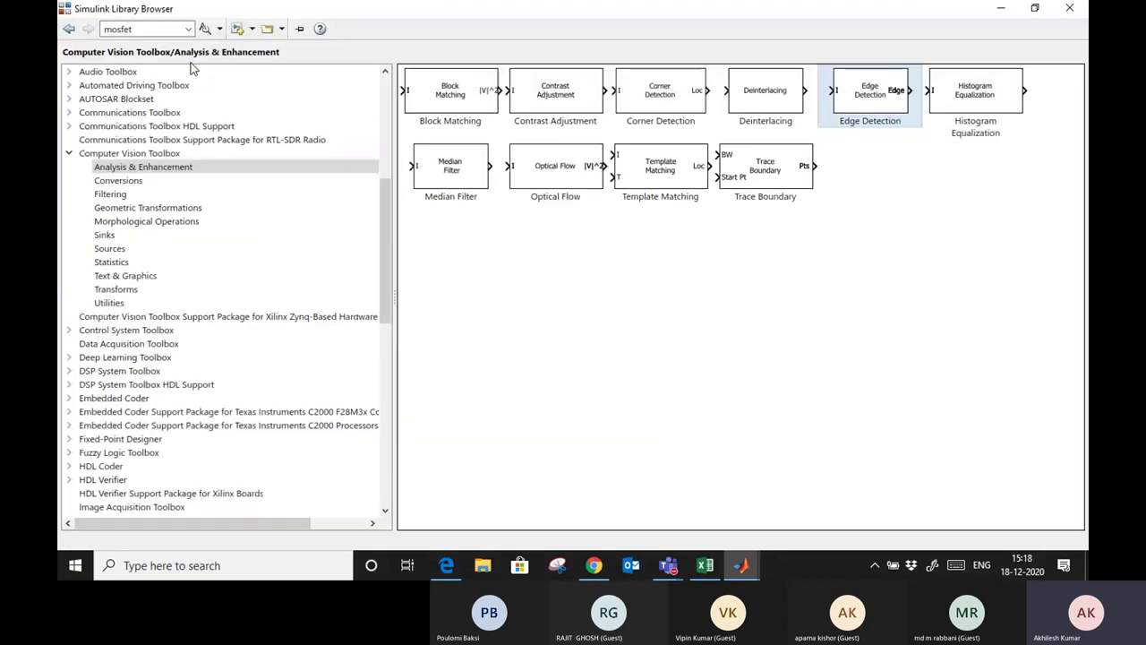
pyautogui.click(115, 237)
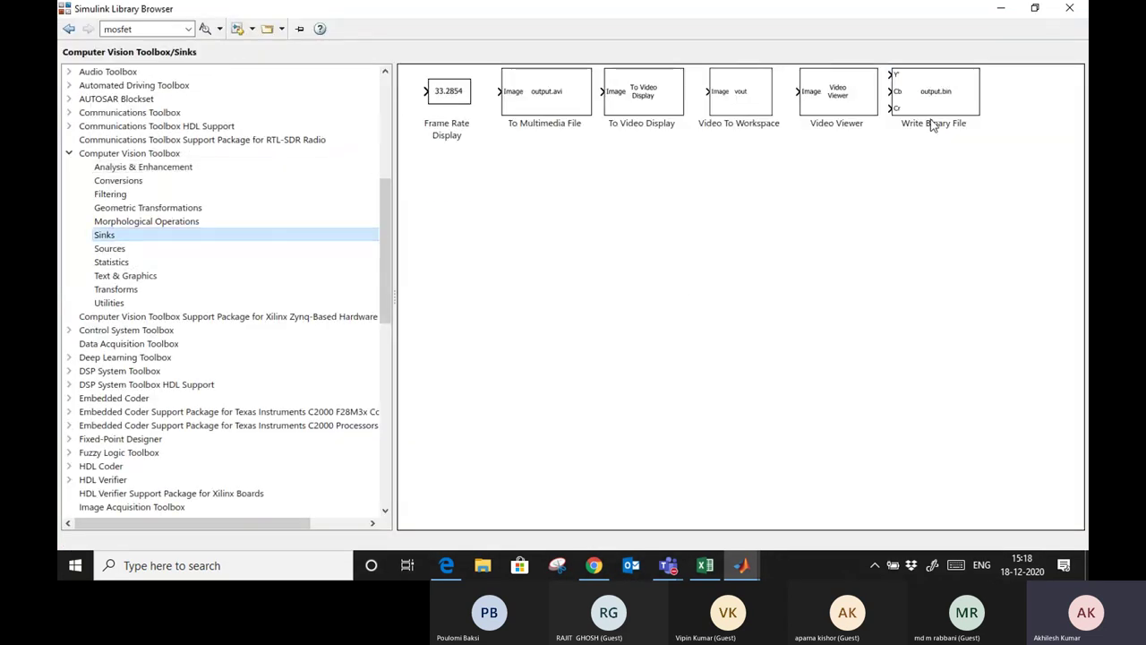
pyautogui.rightClick(840, 107)
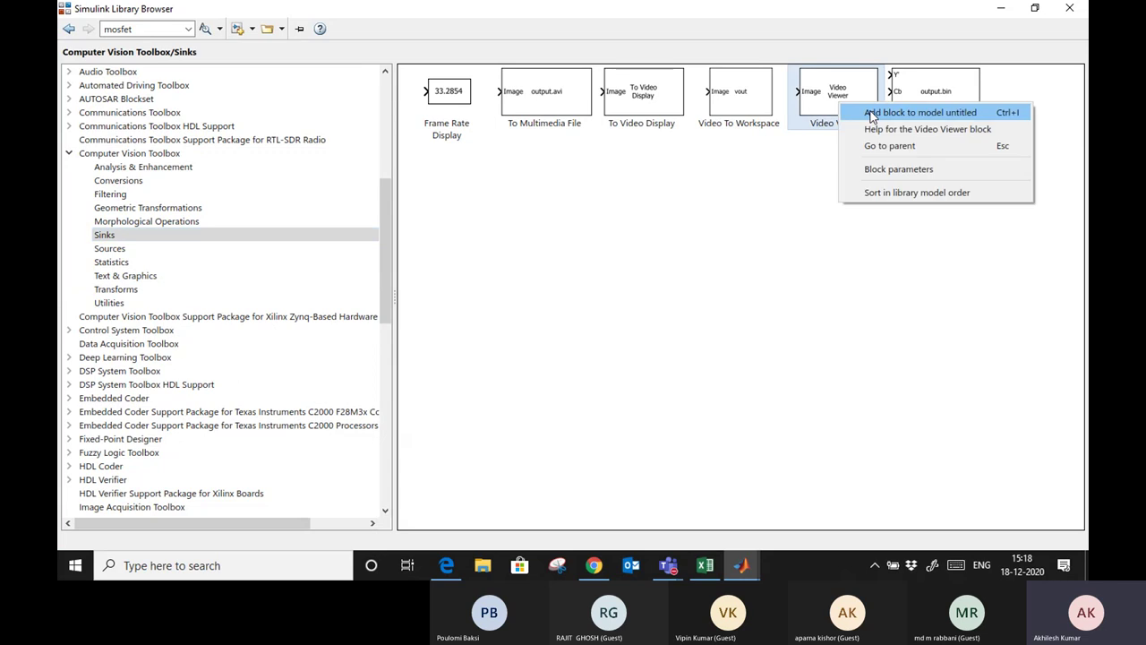
pyautogui.click(873, 112)
pyautogui.click(1001, 12)
pyautogui.moveTo(586, 354); pyautogui.dragTo(763, 308)
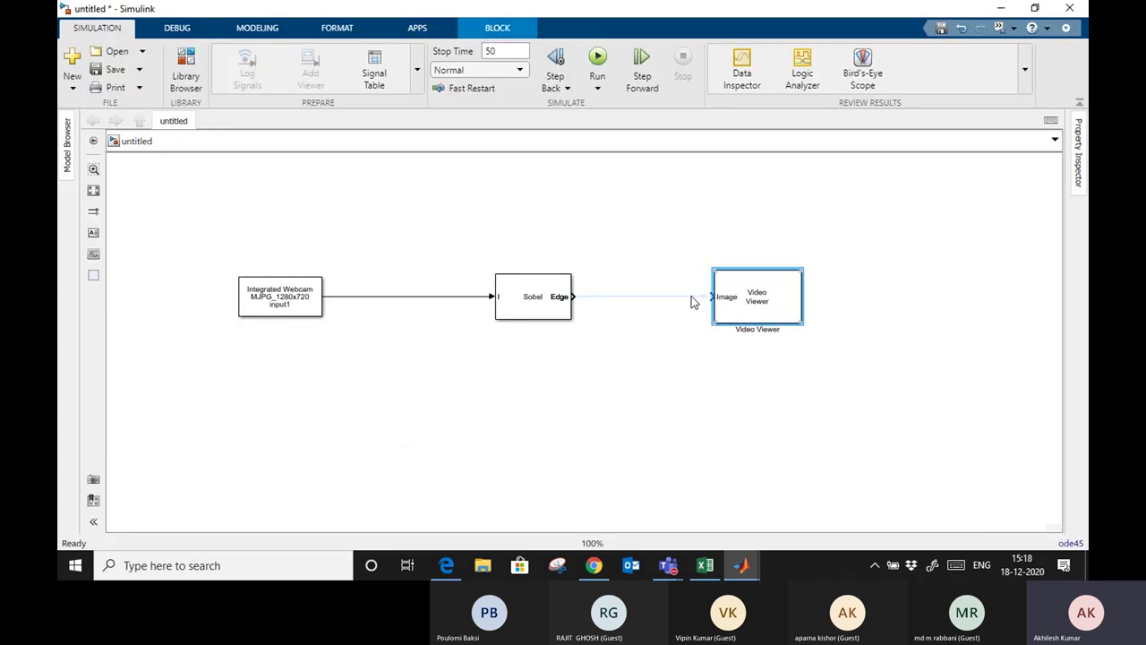
# Set the stop time to inf and run the model, viewing the edge-detected webcam video in a maximized Video Viewer
pyautogui.click(501, 51)
pyautogui.write('inf')
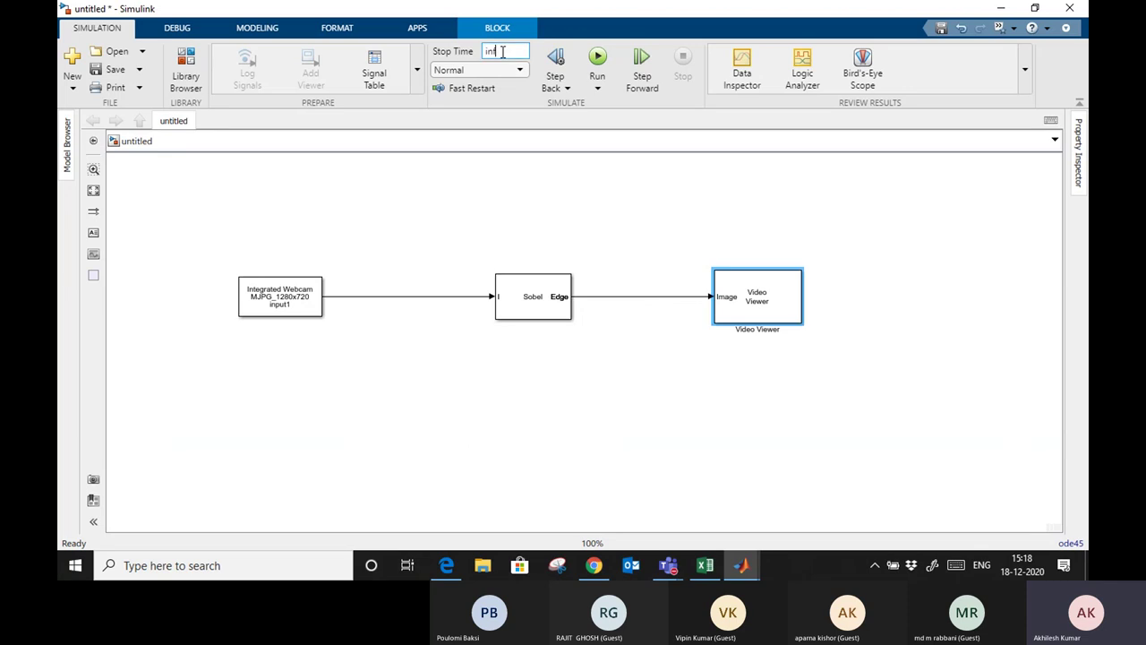
pyautogui.click(598, 58)
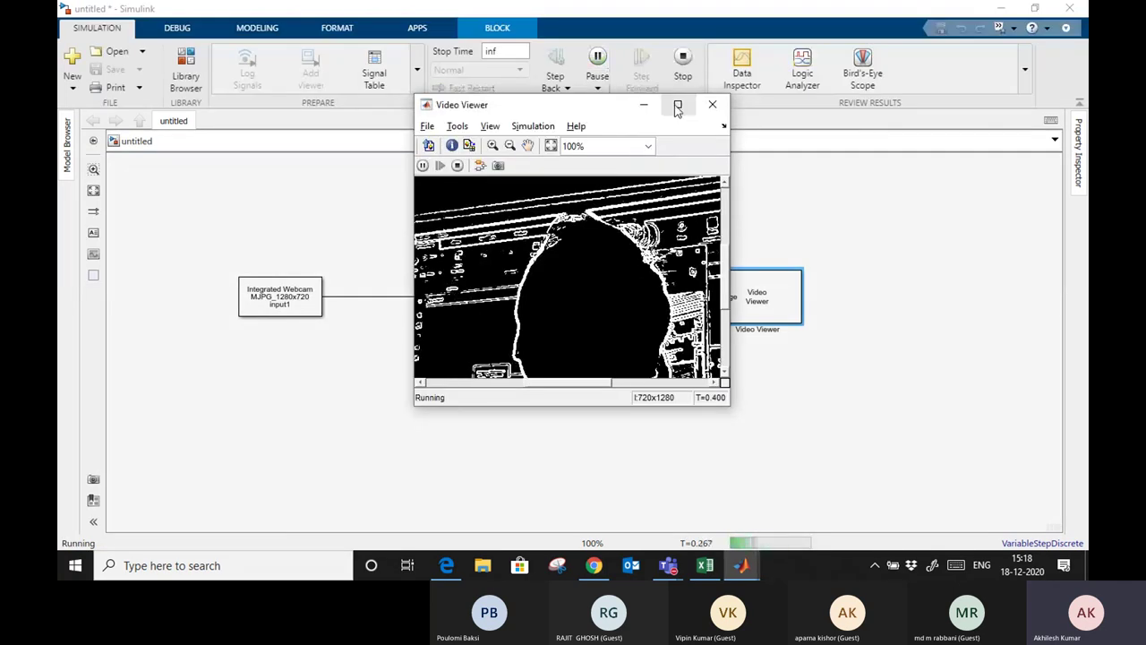
pyautogui.click(678, 105)
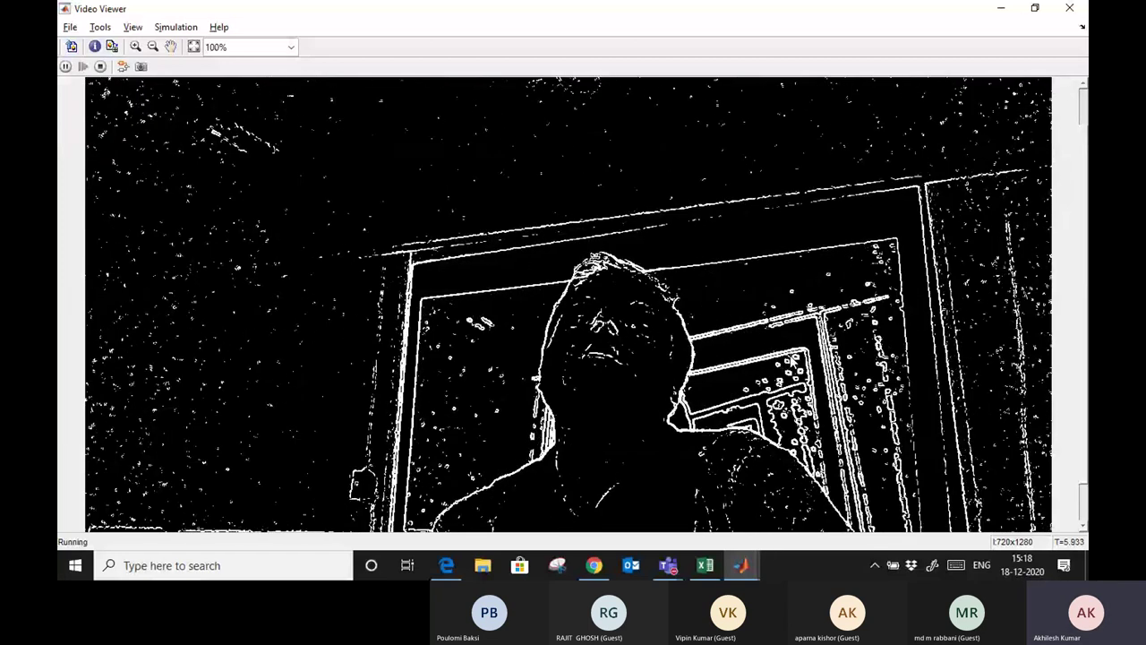
pyautogui.click(1070, 9)
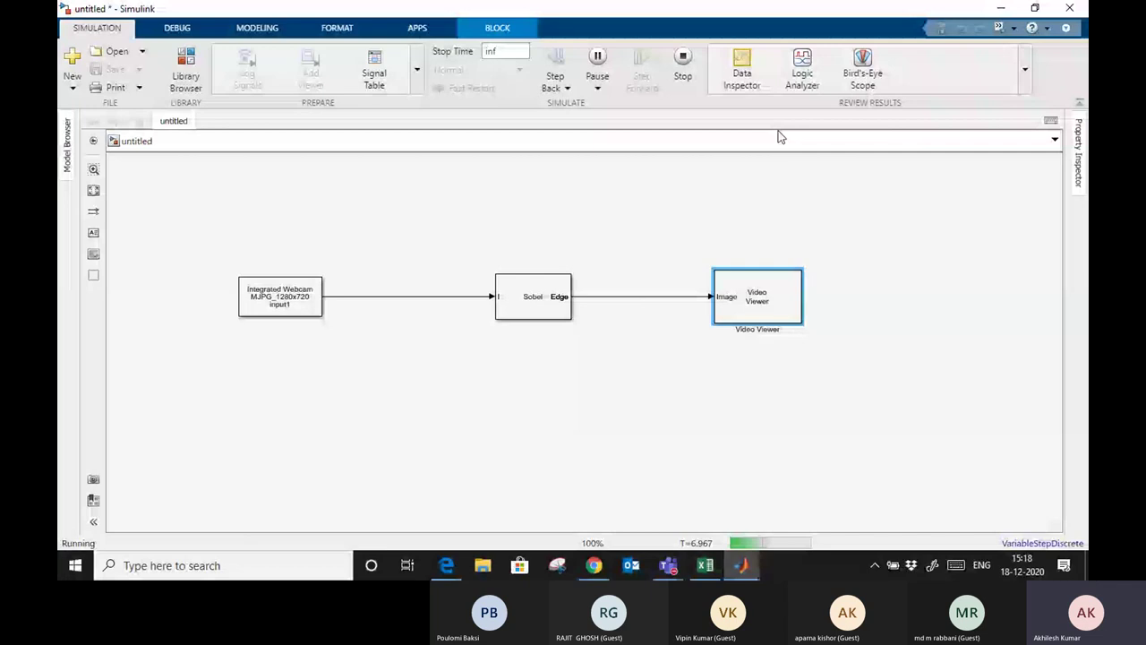
# Stop the simulation and change the Edge Detection block's method to Roberts
pyautogui.doubleClick(537, 302)
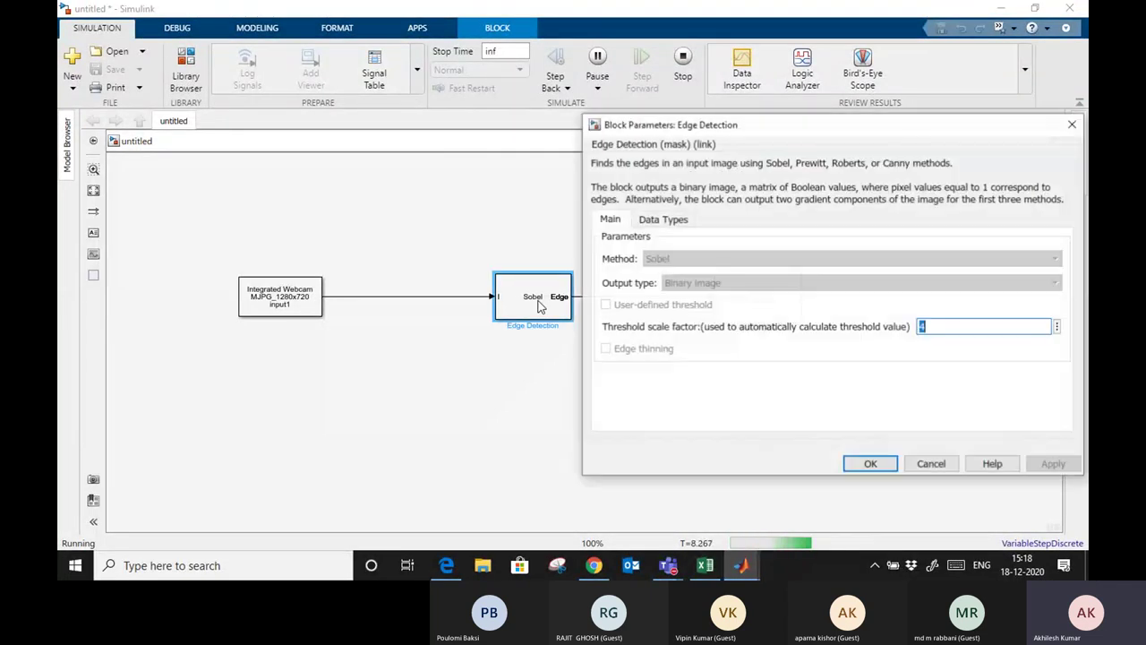
pyautogui.click(1072, 124)
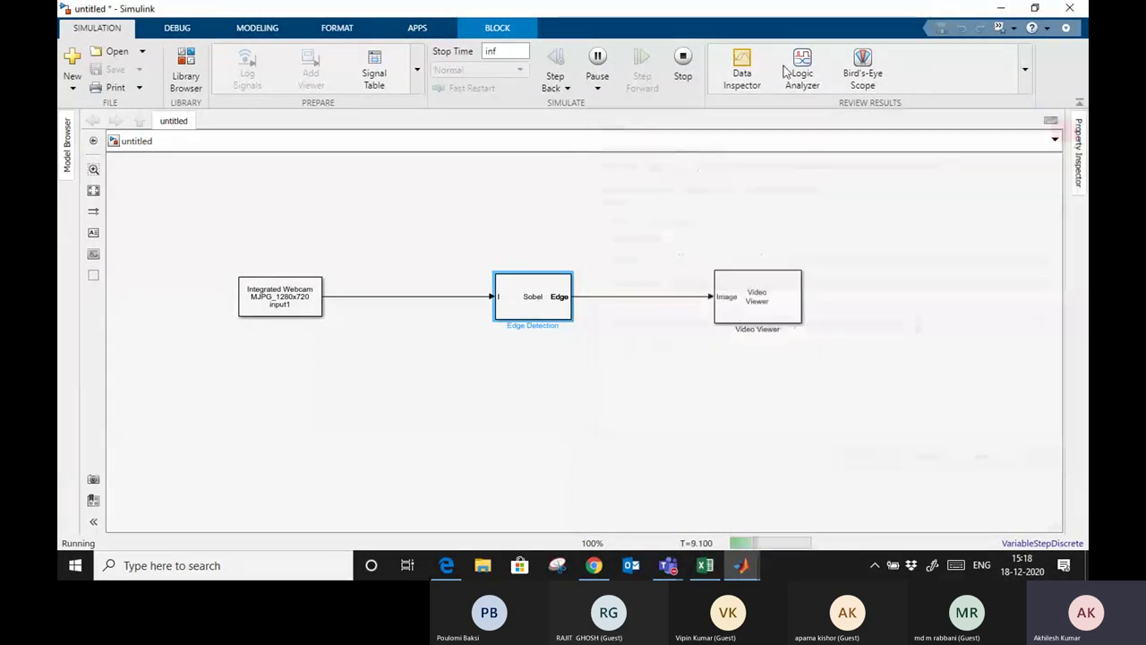
pyautogui.click(683, 57)
pyautogui.doubleClick(537, 295)
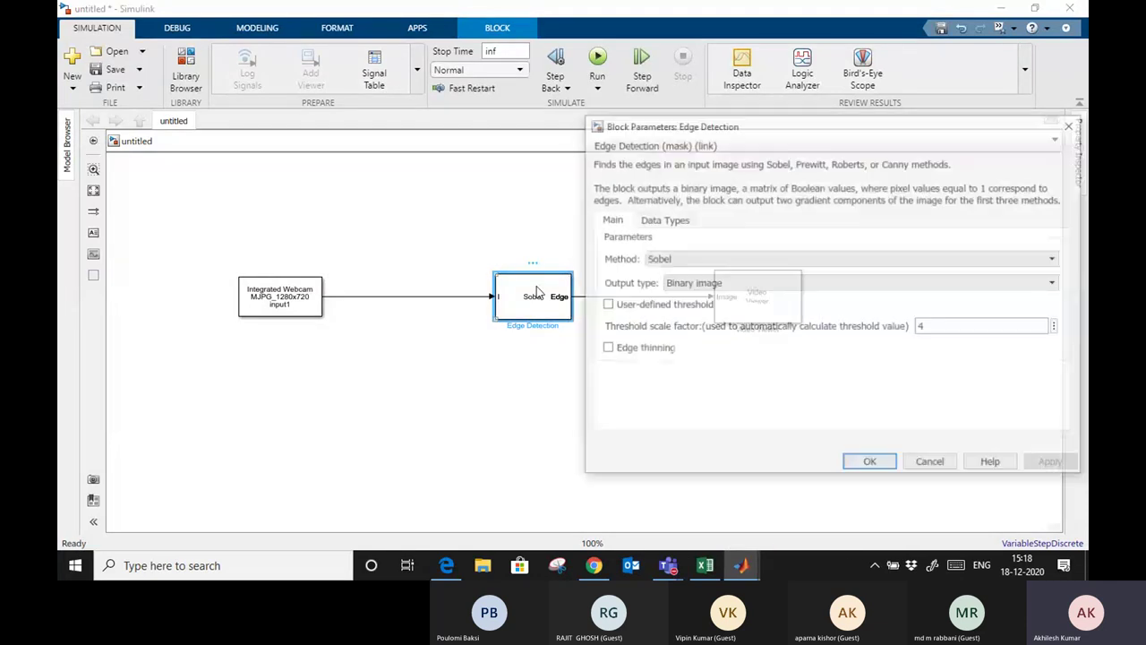
pyautogui.click(704, 263)
pyautogui.click(691, 298)
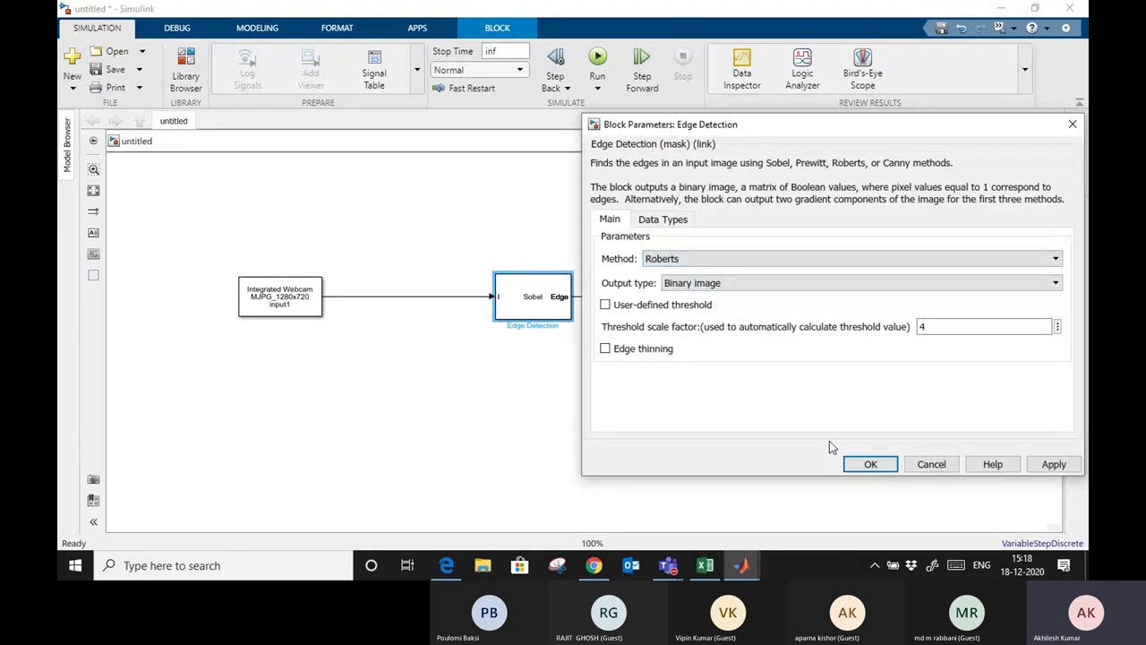
pyautogui.click(867, 466)
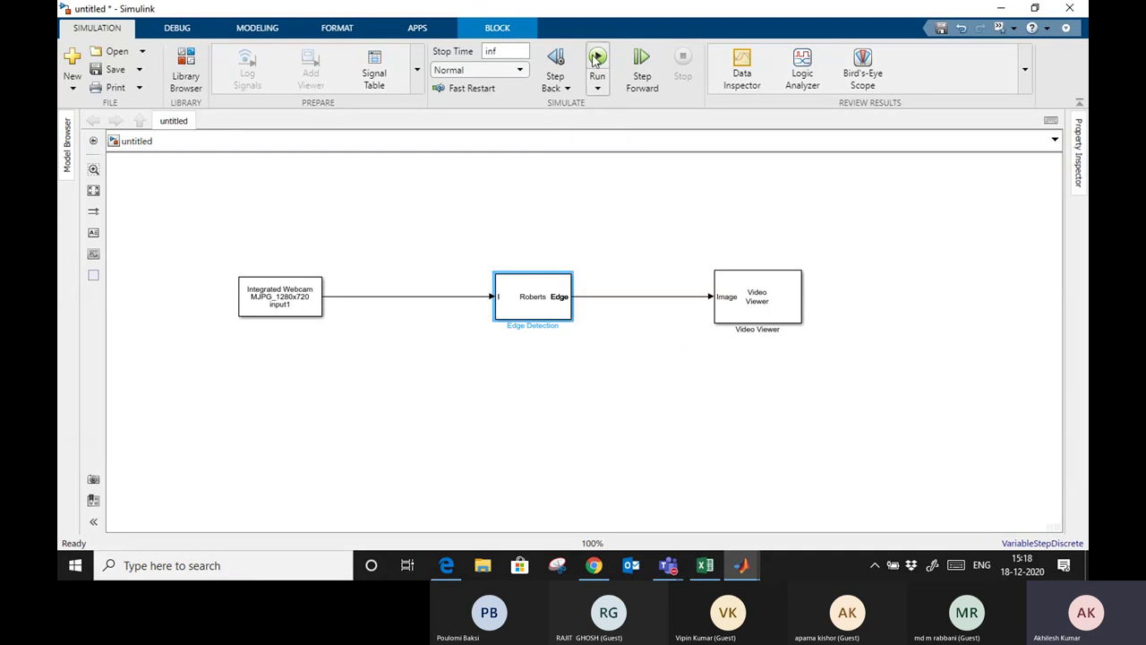
# Run the model with the Roberts method, view the live edge video, and stop the simulation
pyautogui.click(596, 60)
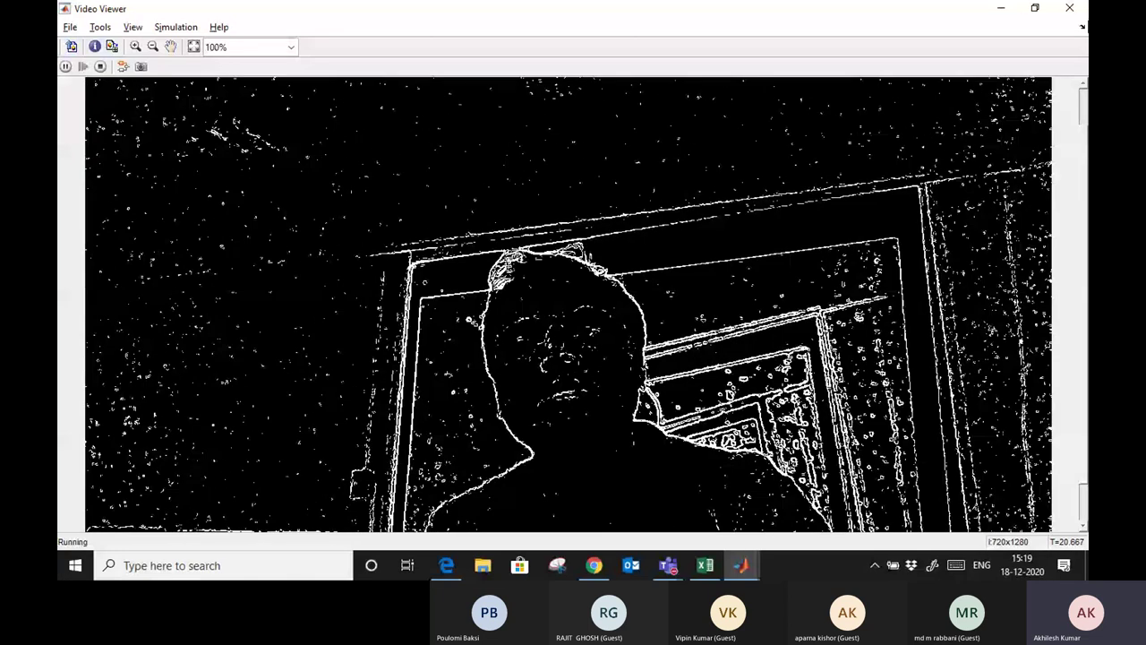
pyautogui.hotkey('alt', 'Tab')
pyautogui.click(683, 59)
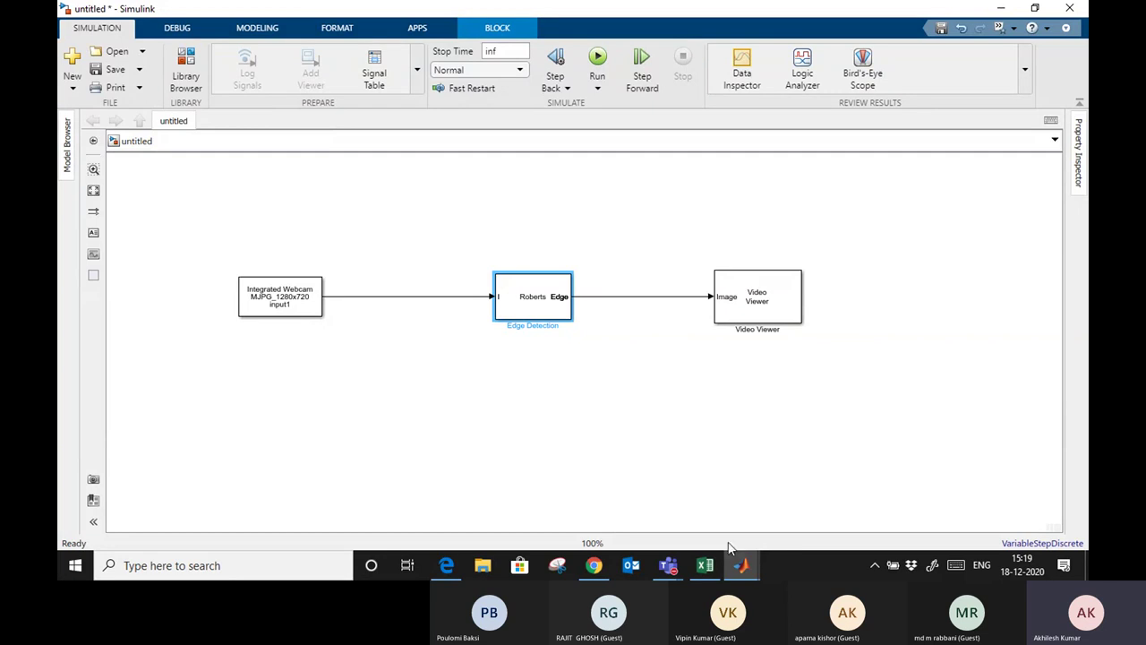
# Switch to the main MATLAB window, run the Default favorite command, and change the current folder to 'Symboulic Math'
pyautogui.moveTo(737, 564)
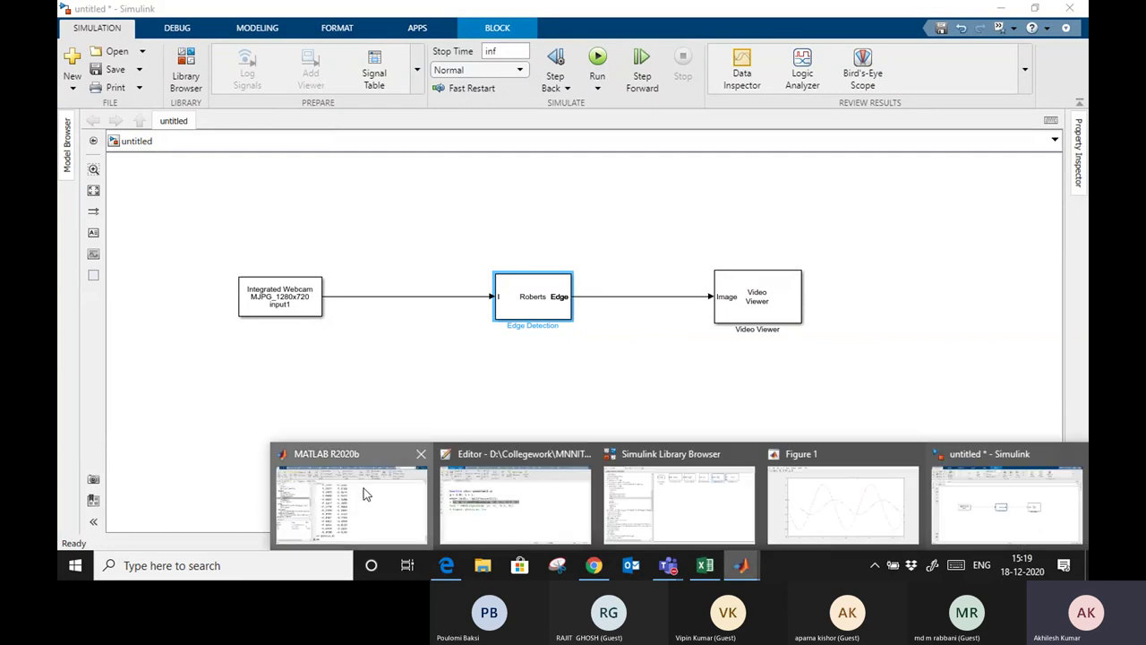
pyautogui.click(365, 493)
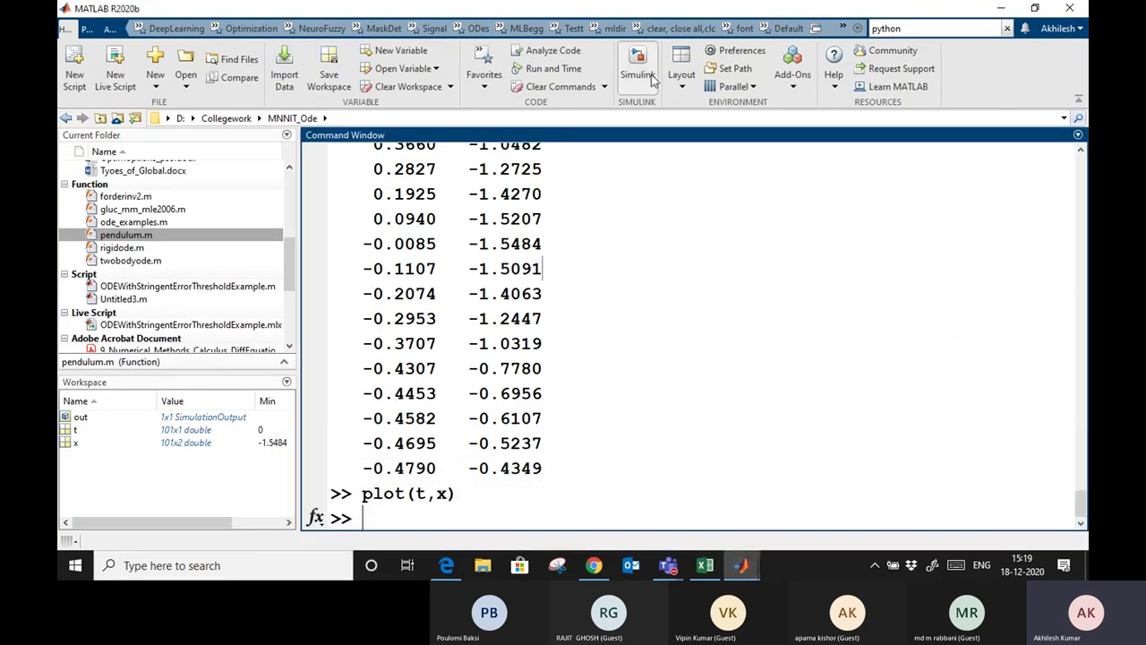
pyautogui.click(788, 29)
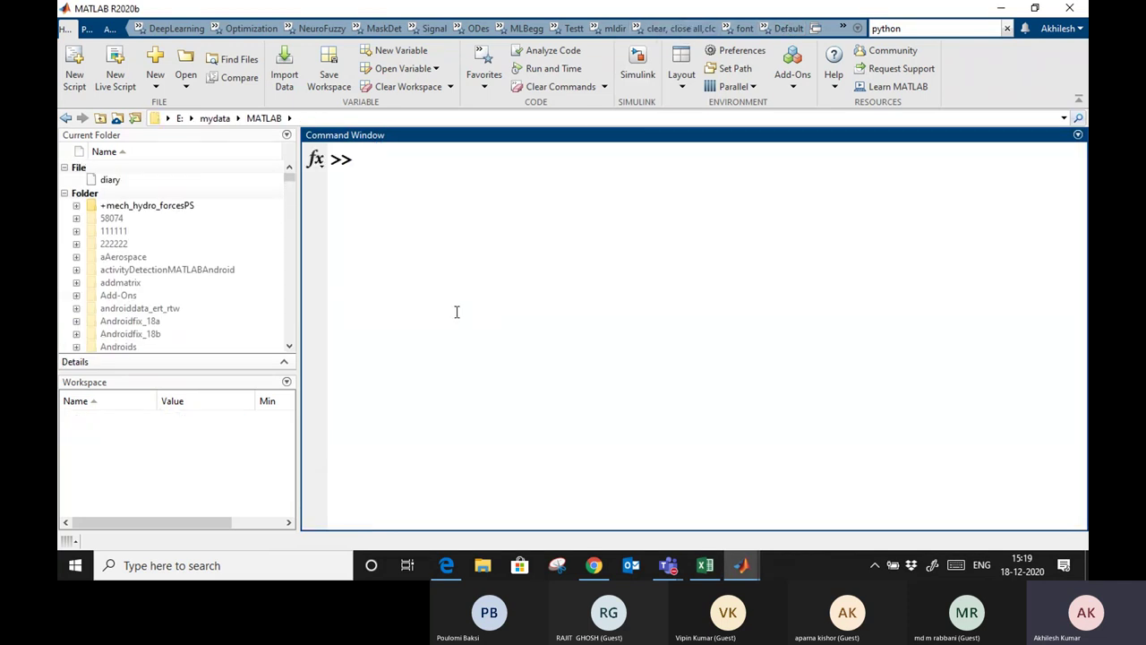
pyautogui.write('cd symb')
pyautogui.press('Tab')
pyautogui.press('Return')
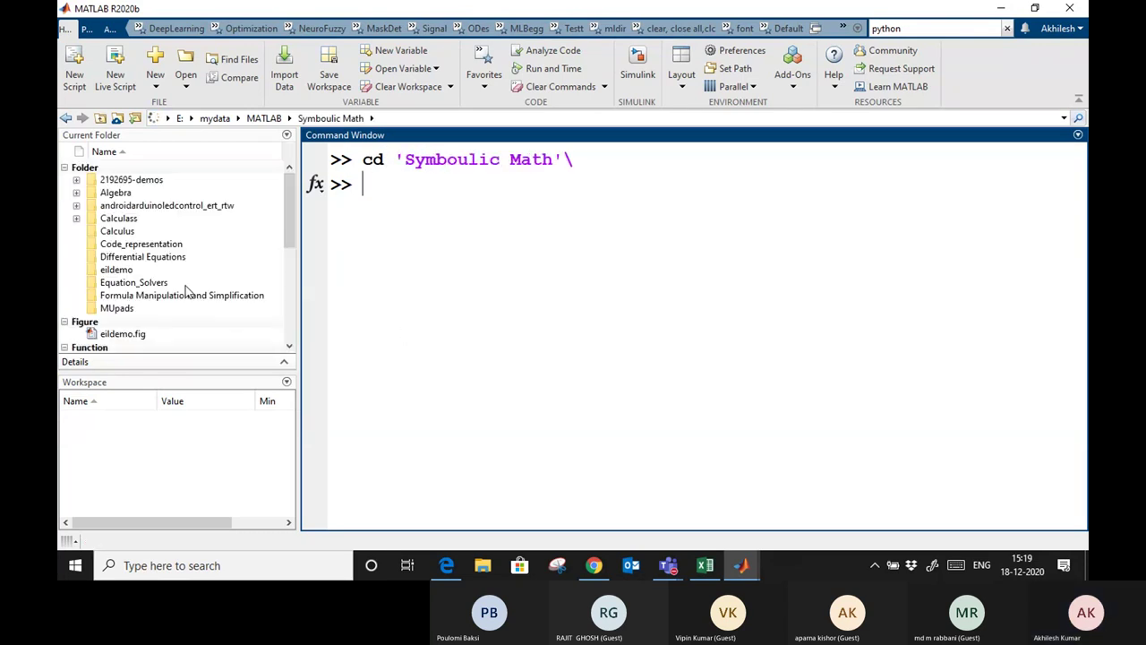
# Open the live script myderr.mlx from the Symboulic Math folder
pyautogui.moveTo(288, 192); pyautogui.dragTo(285, 280)
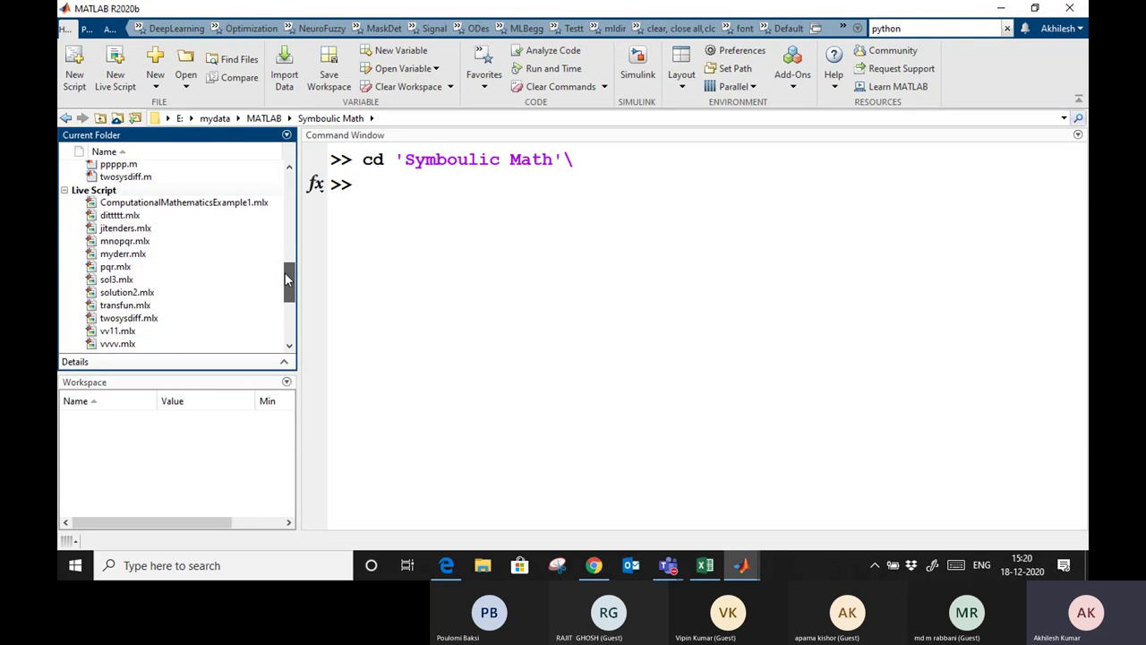
pyautogui.click(134, 254)
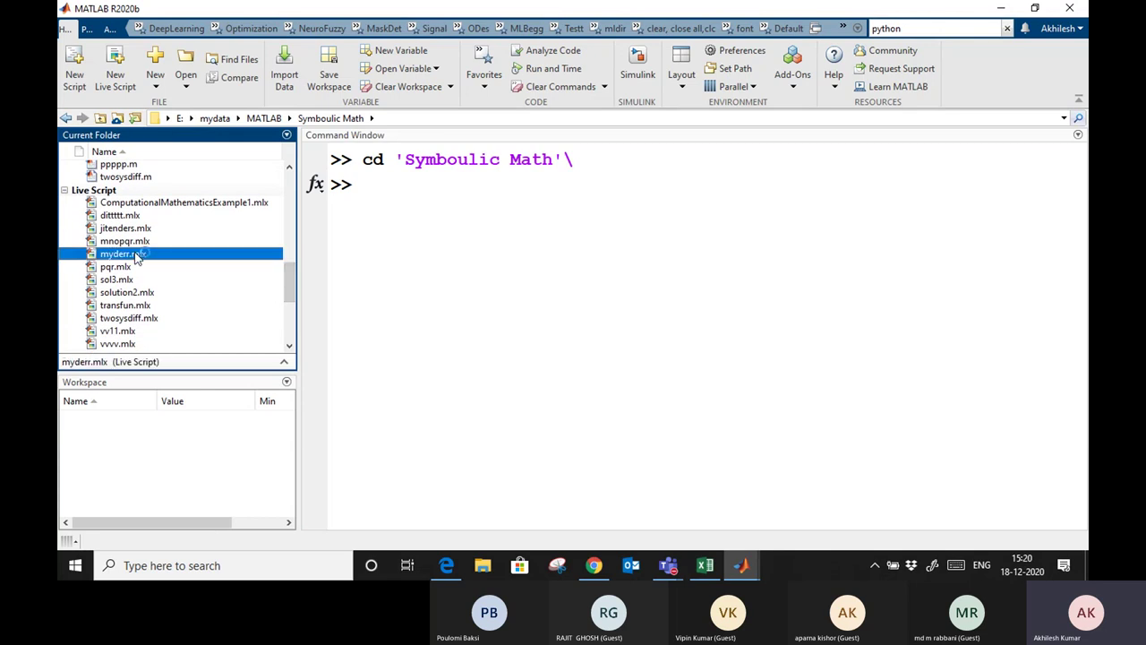
pyautogui.doubleClick(134, 255)
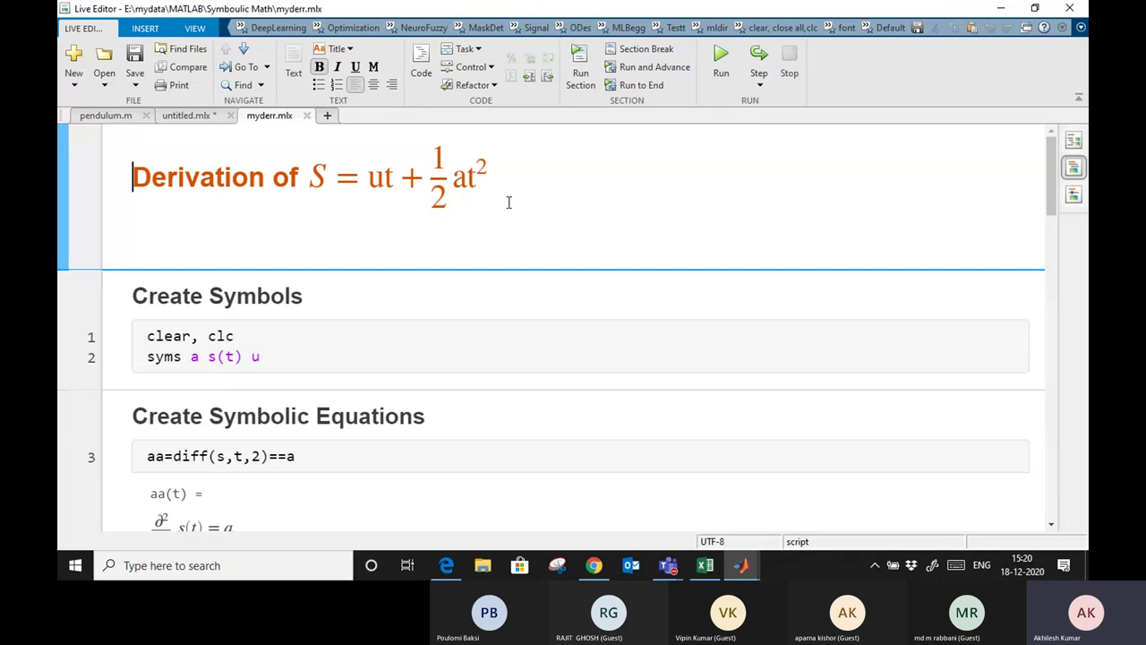
# Review the Create Symbols section of the derivation live script and clear all of the script's output
pyautogui.click(440, 340)
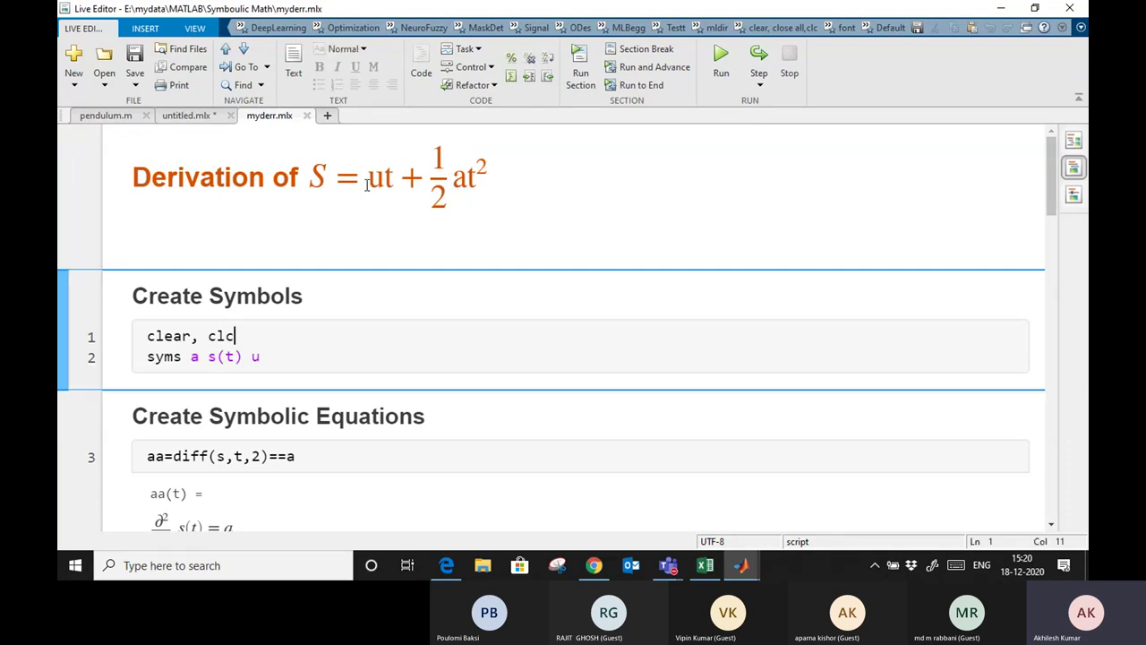
pyautogui.click(274, 360)
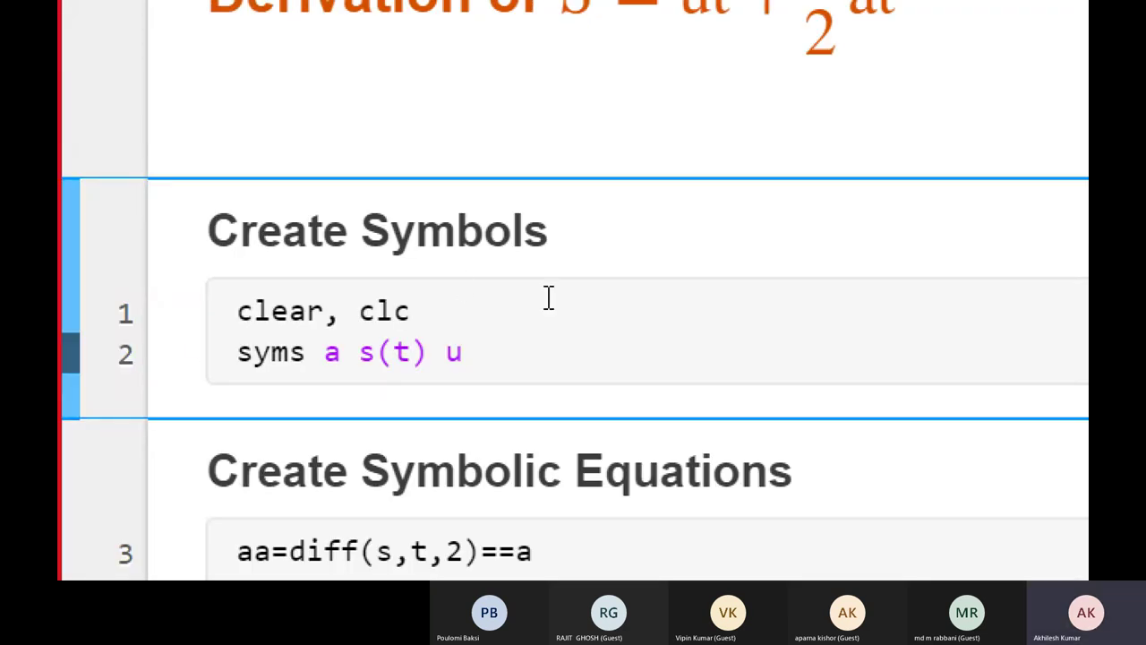
pyautogui.click(573, 328)
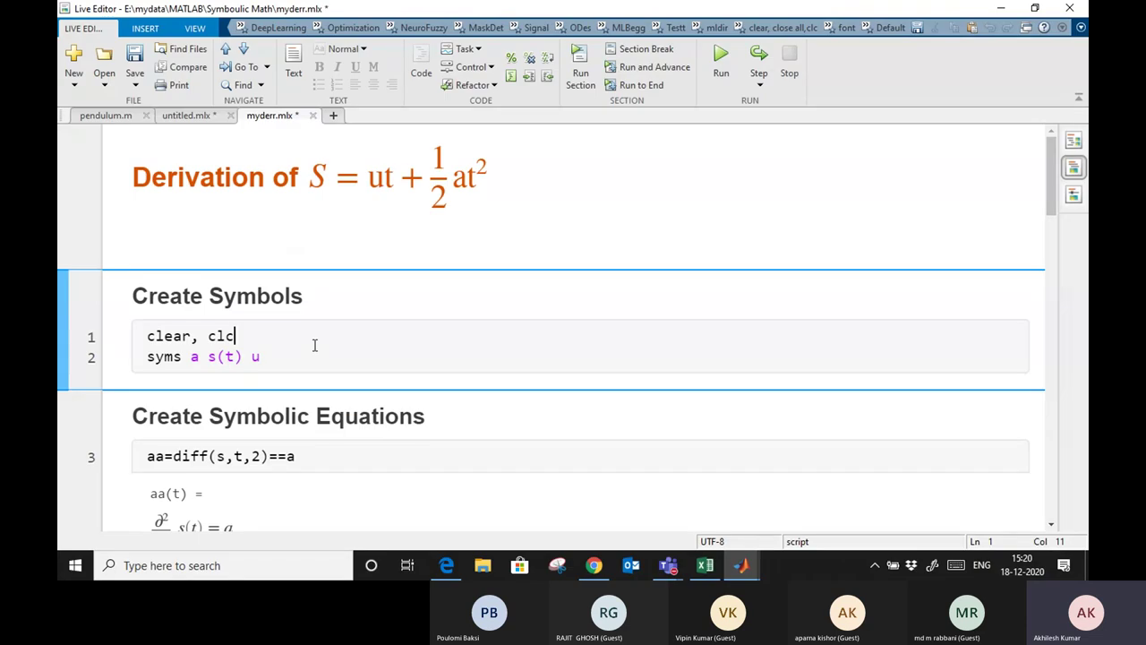
pyautogui.scroll(-3, 1059, 179)
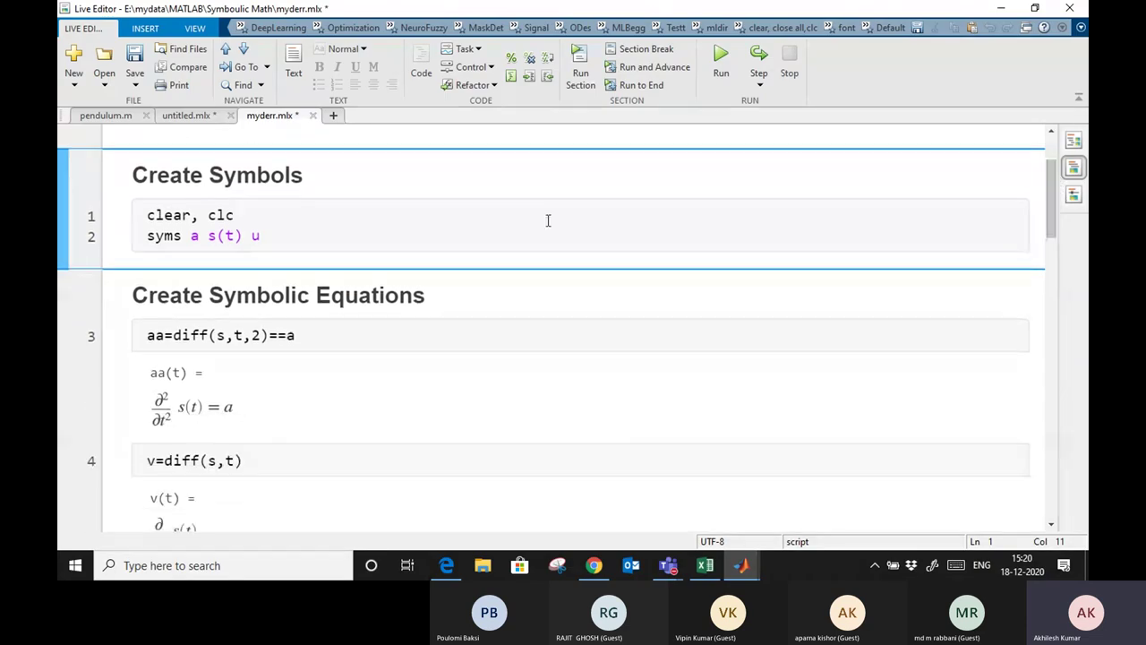
pyautogui.click(396, 339)
pyautogui.rightClick(397, 339)
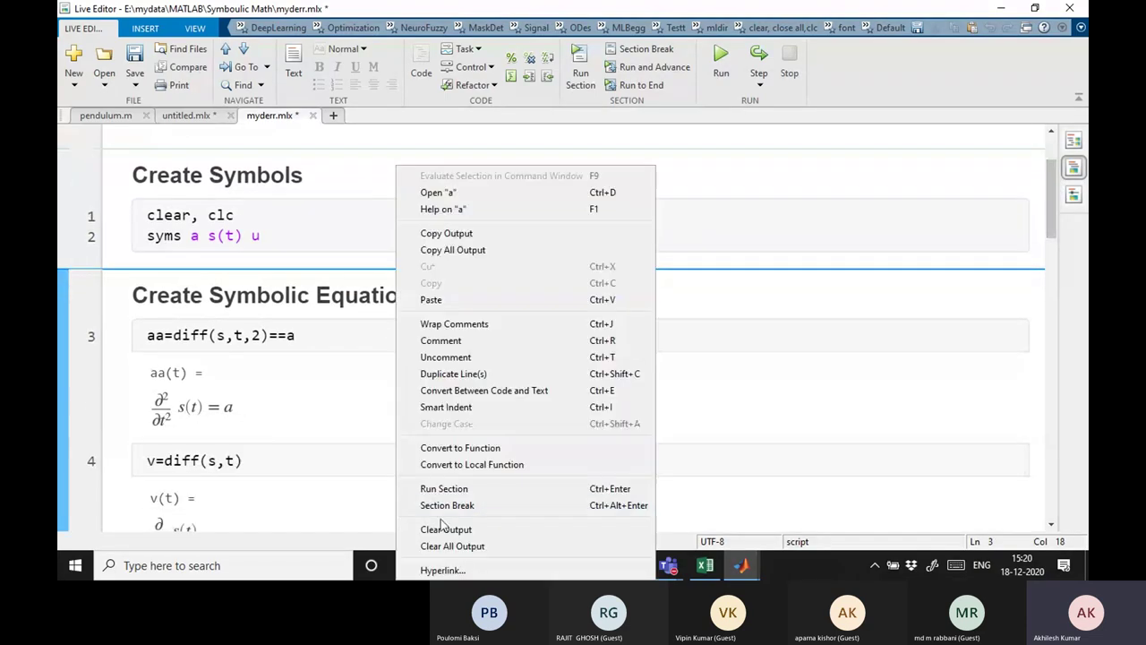
pyautogui.click(451, 546)
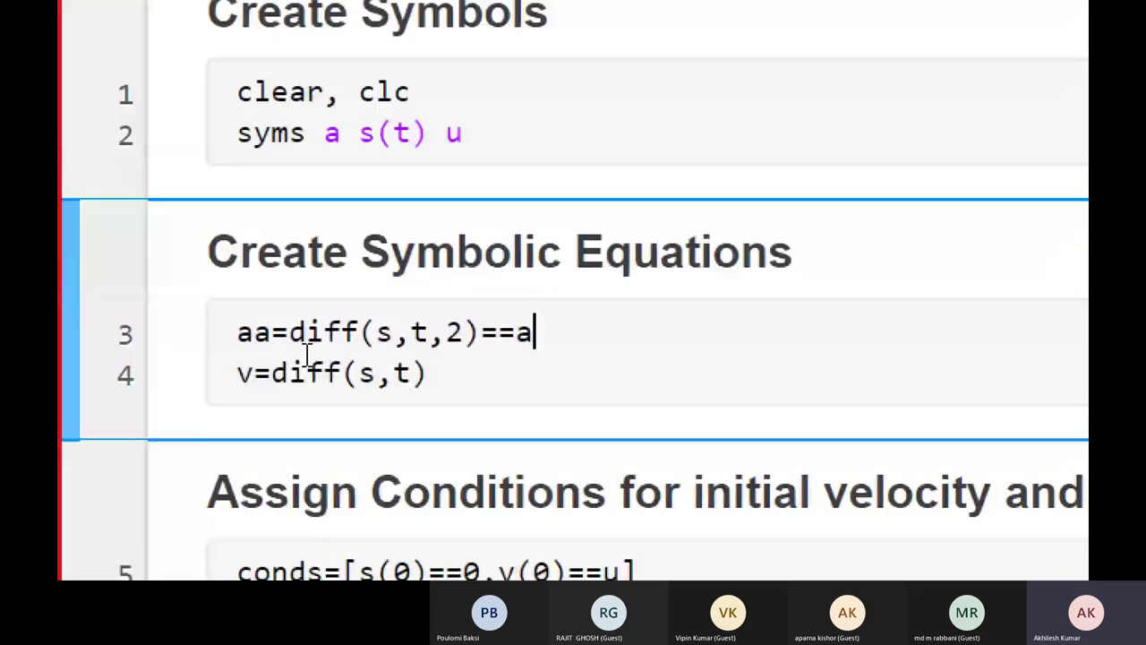
# Examine the second-derivative equation aa=diff(s,t,2)==a and run the Create Symbolic Equations section
pyautogui.moveTo(578, 335); pyautogui.dragTo(161, 349)
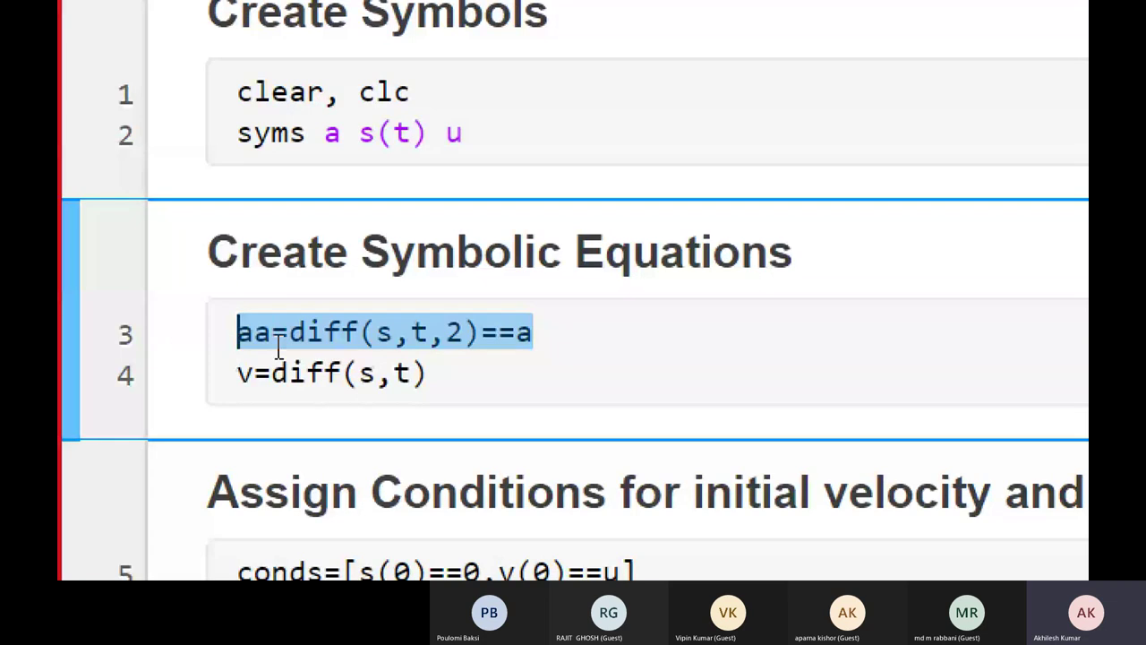
pyautogui.click(348, 351)
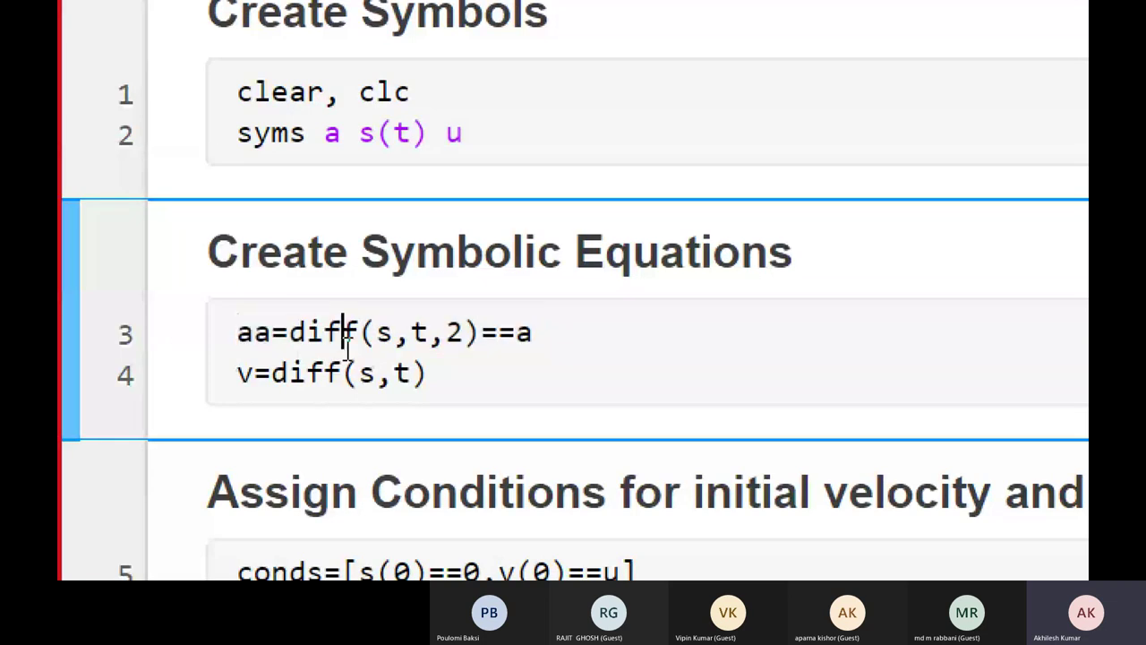
pyautogui.click(397, 329)
pyautogui.doubleClick(380, 334)
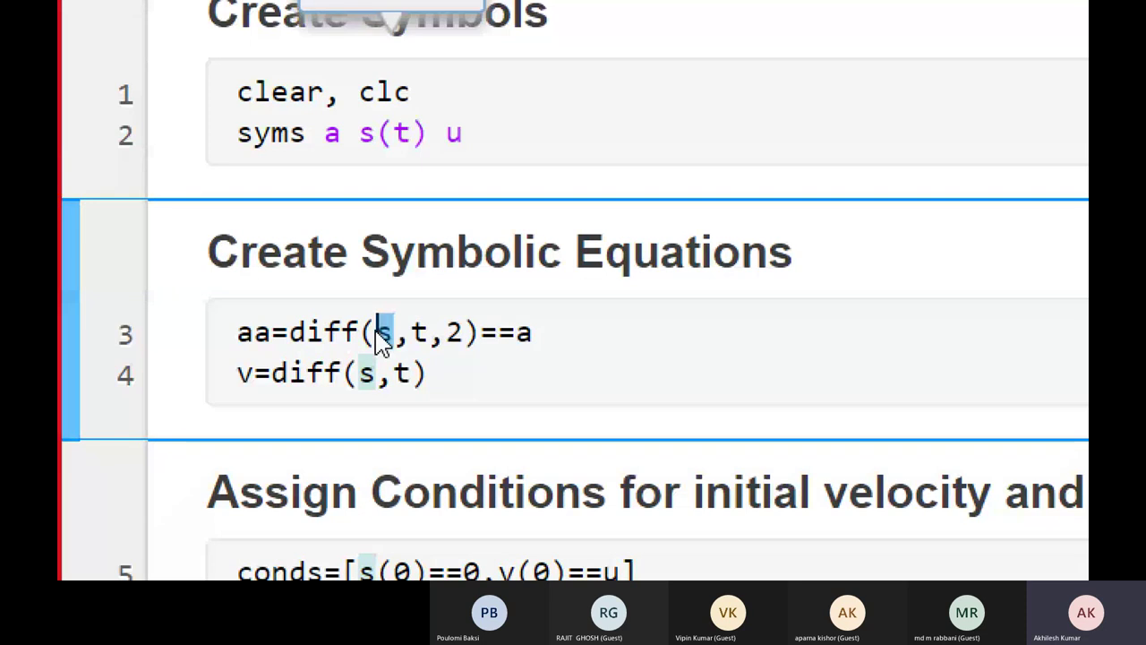
pyautogui.moveTo(394, 335); pyautogui.dragTo(548, 344)
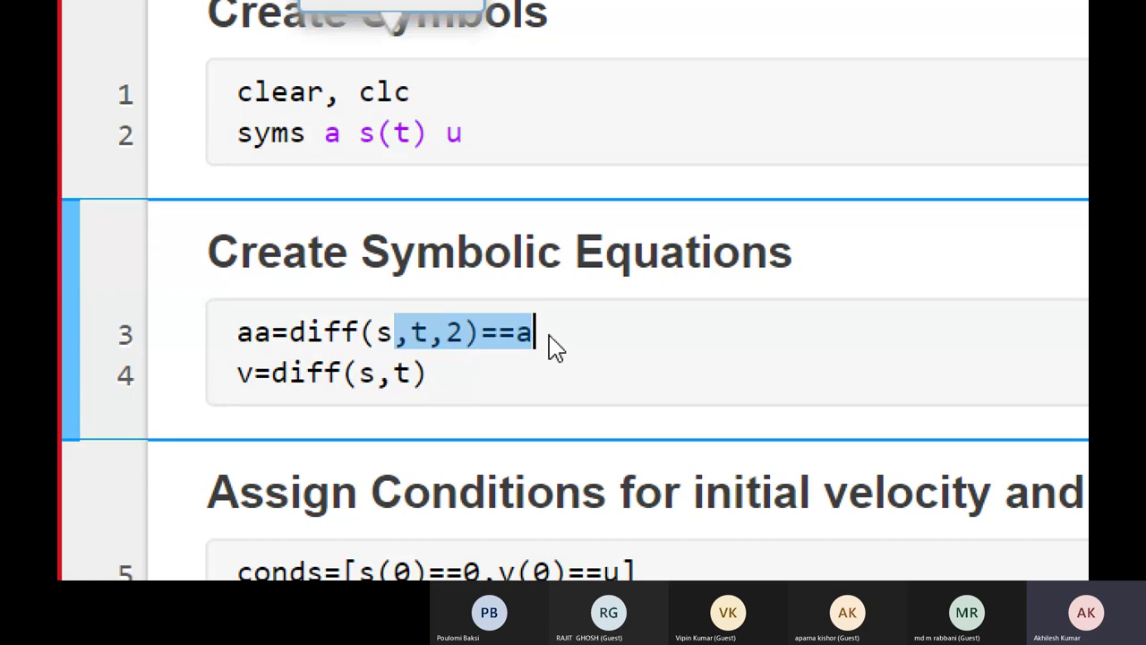
pyautogui.click(620, 333)
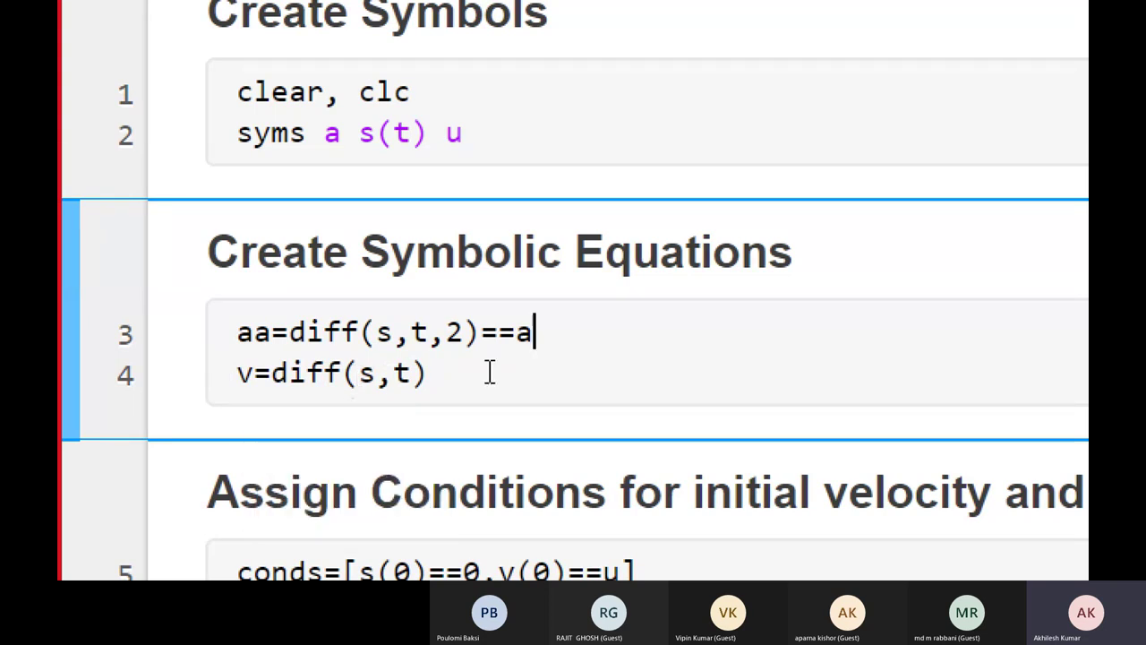
pyautogui.click(59, 339)
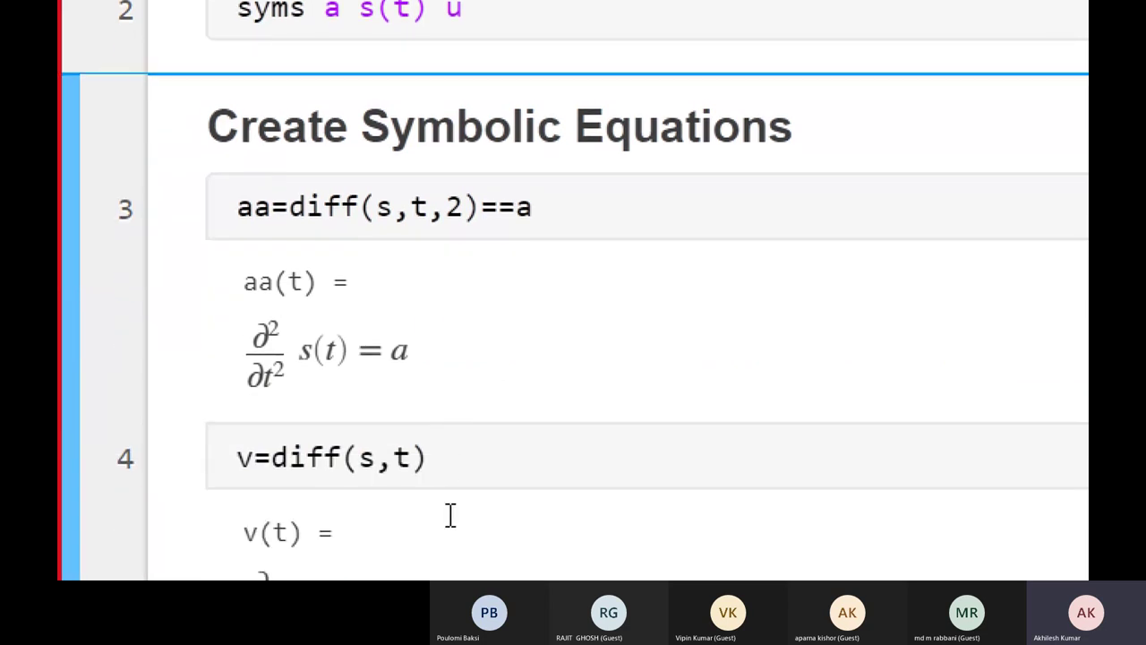